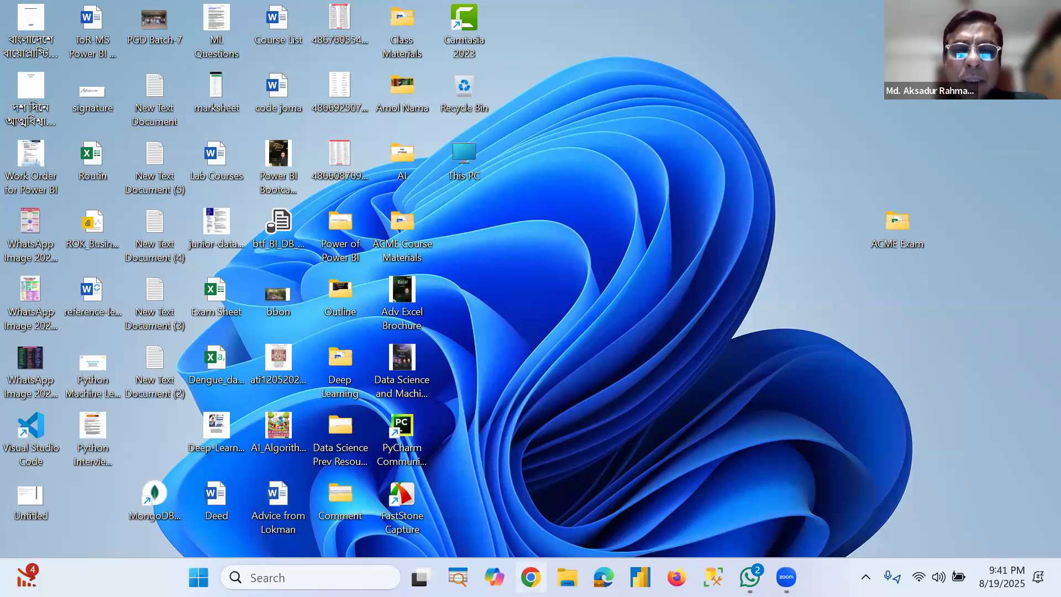
Step: Open Chrome and go to kaggle.com through the address bar
left_click(531, 577)
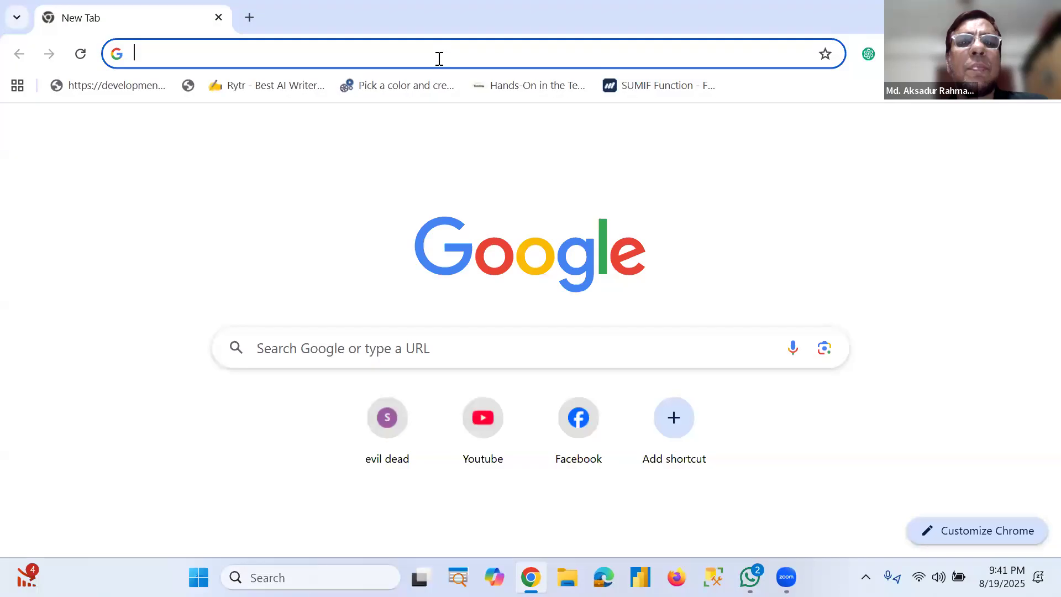
left_click(439, 59)
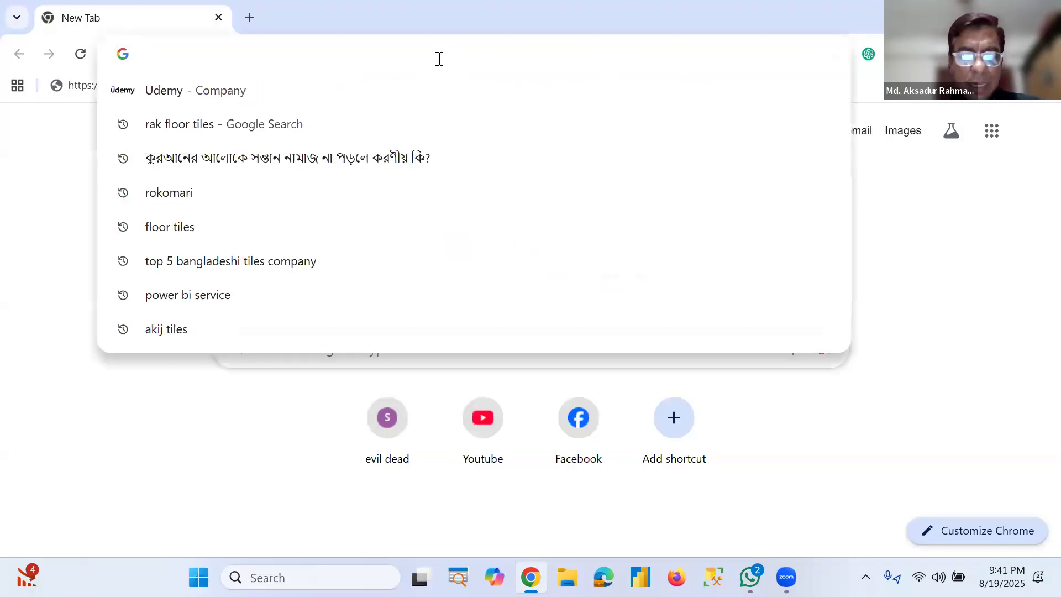
type("kagg")
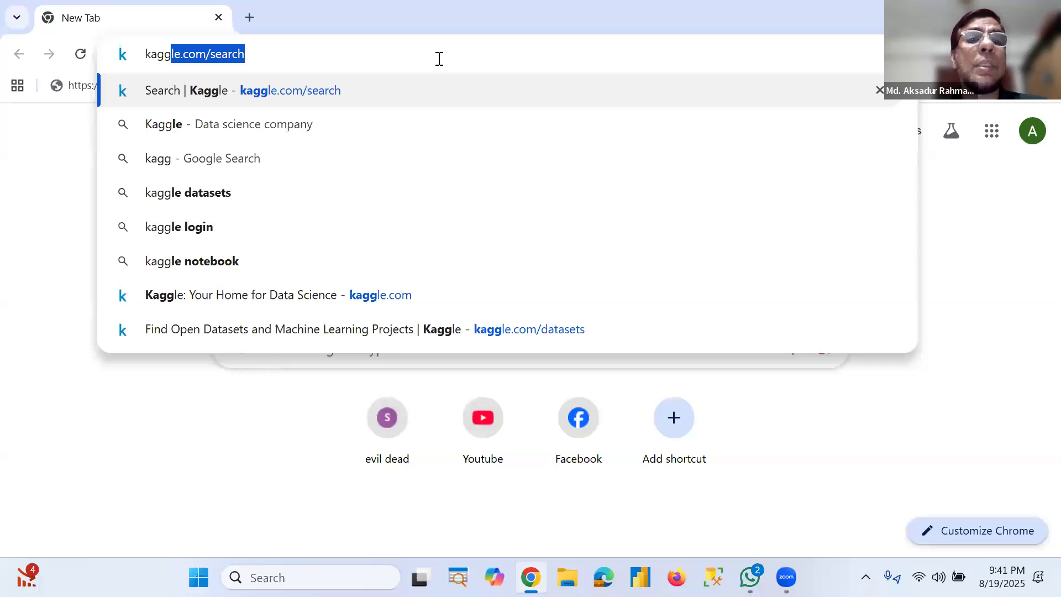
key("Right")
key("BackSpace")
key("BackSpace")
key("BackSpace")
key("BackSpace")
key("BackSpace")
key("BackSpace")
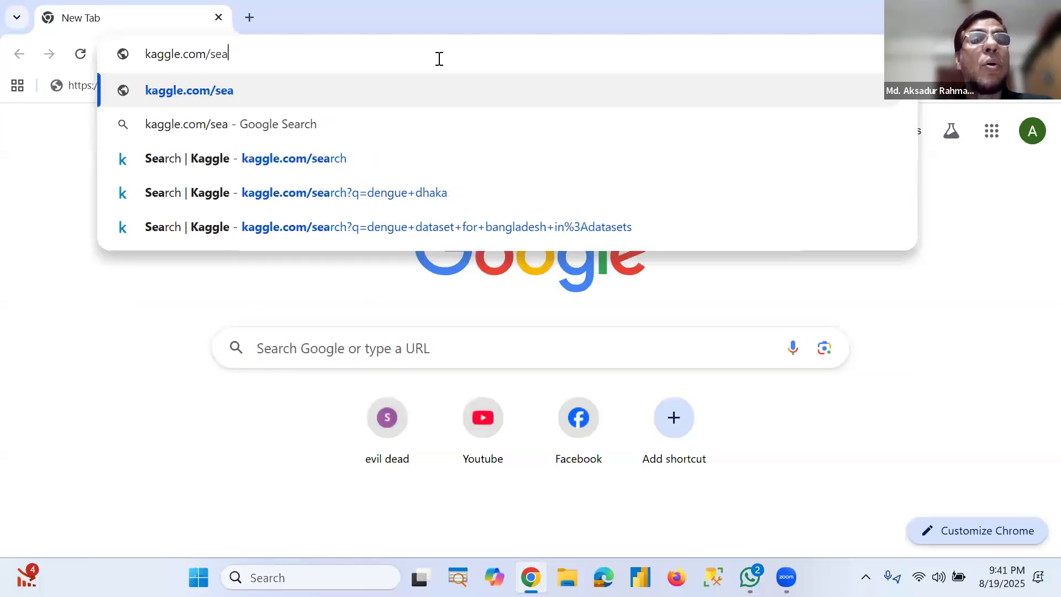
key("Return")
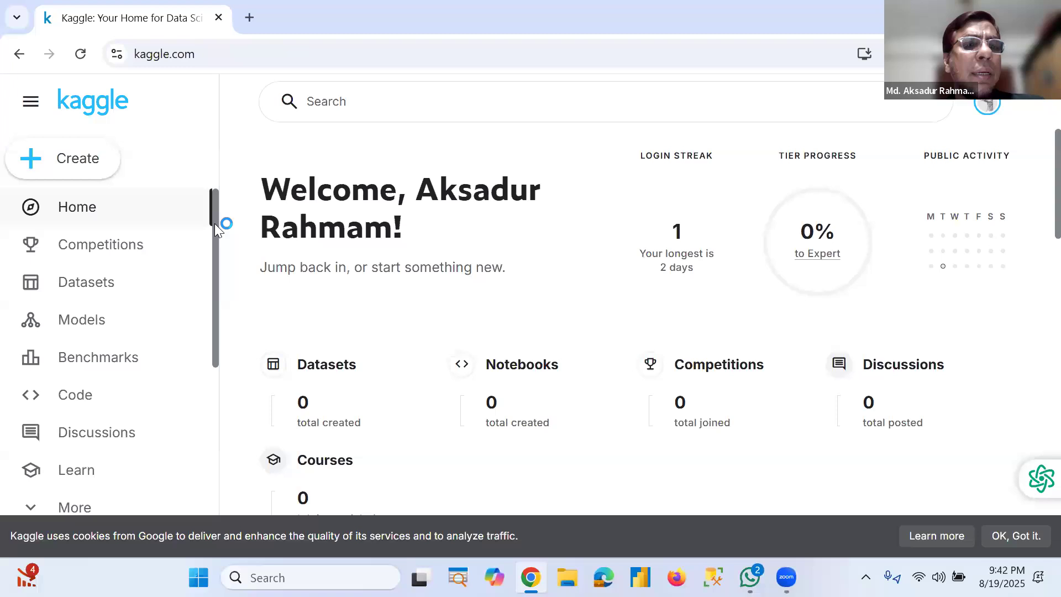
Step: Browse the Datasets and Competitions pages to look over the available competitions
left_click(116, 283)
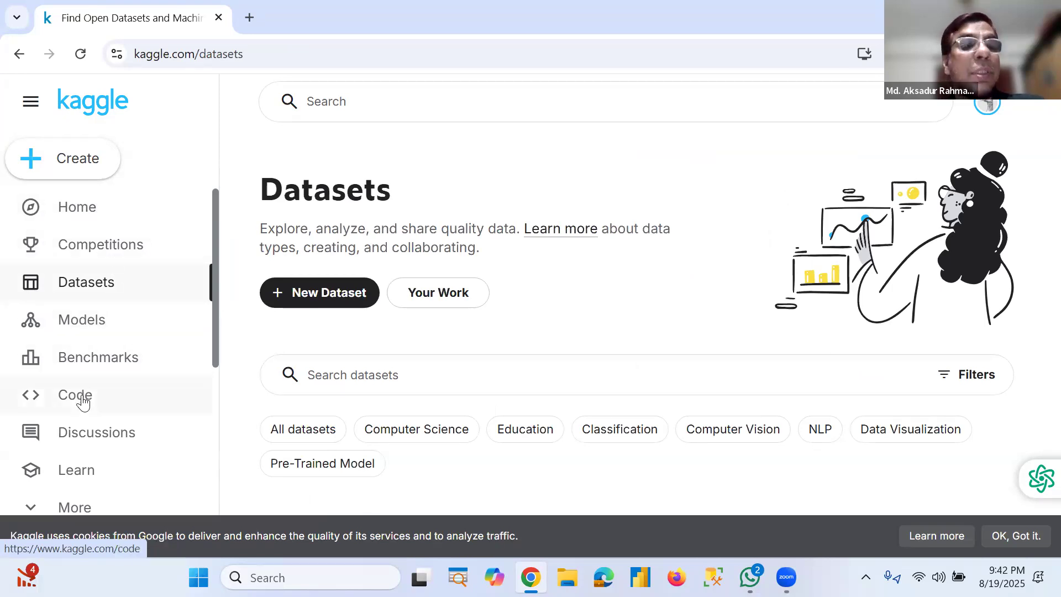
left_click(92, 249)
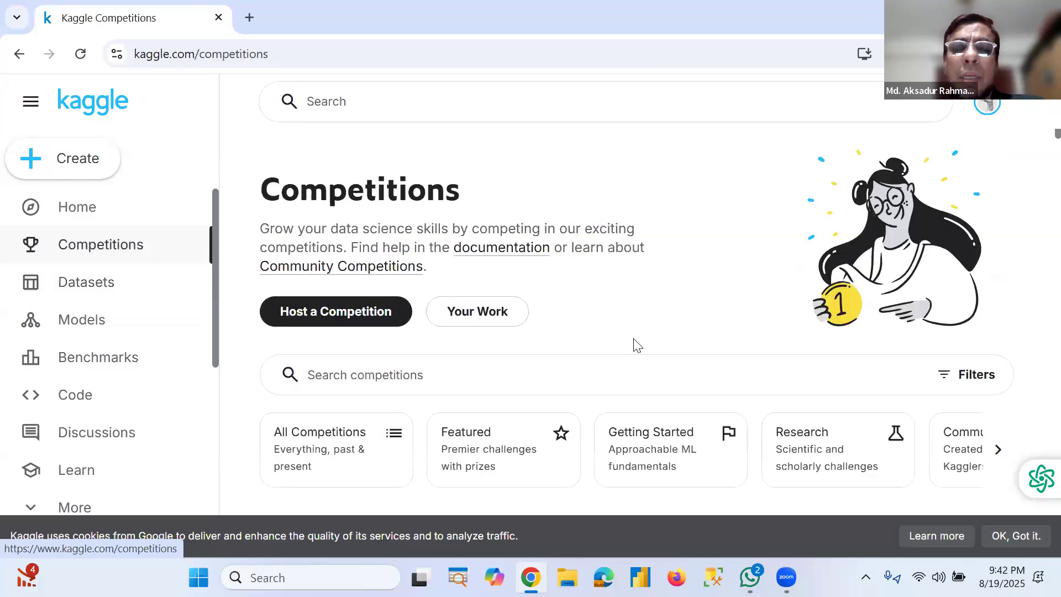
scroll(635, 346, "down", 5)
scroll(637, 348, "down", 3)
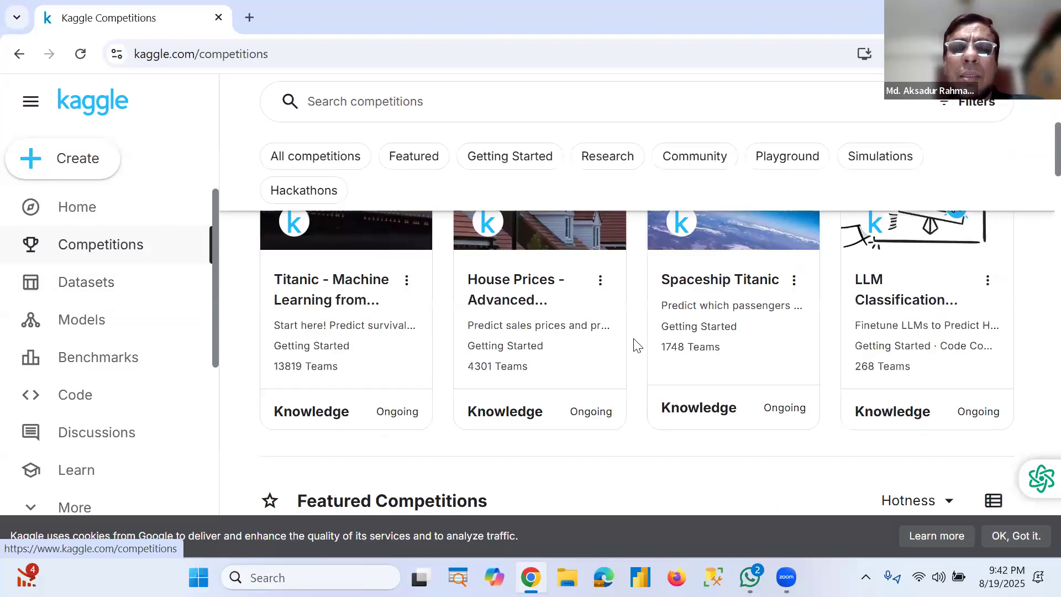
scroll(635, 349, "down", 4)
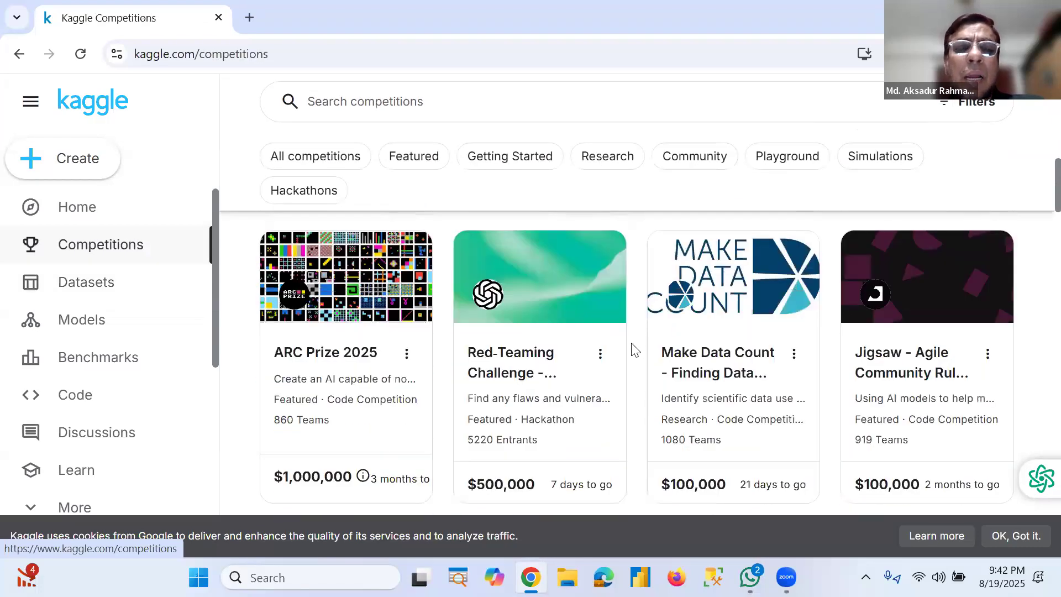
scroll(387, 363, "down", 1)
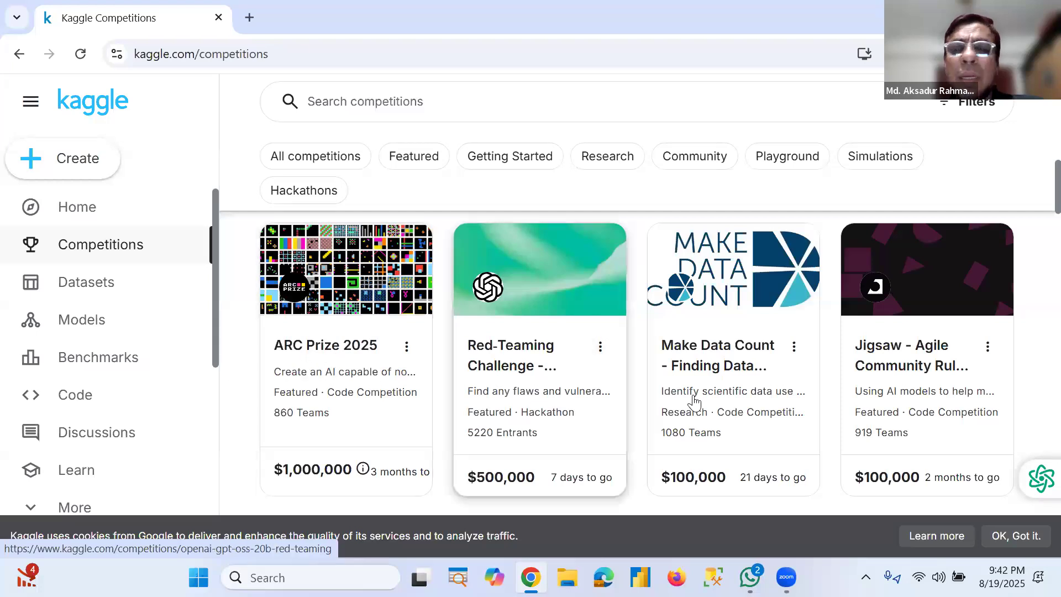
scroll(773, 375, "down", 2)
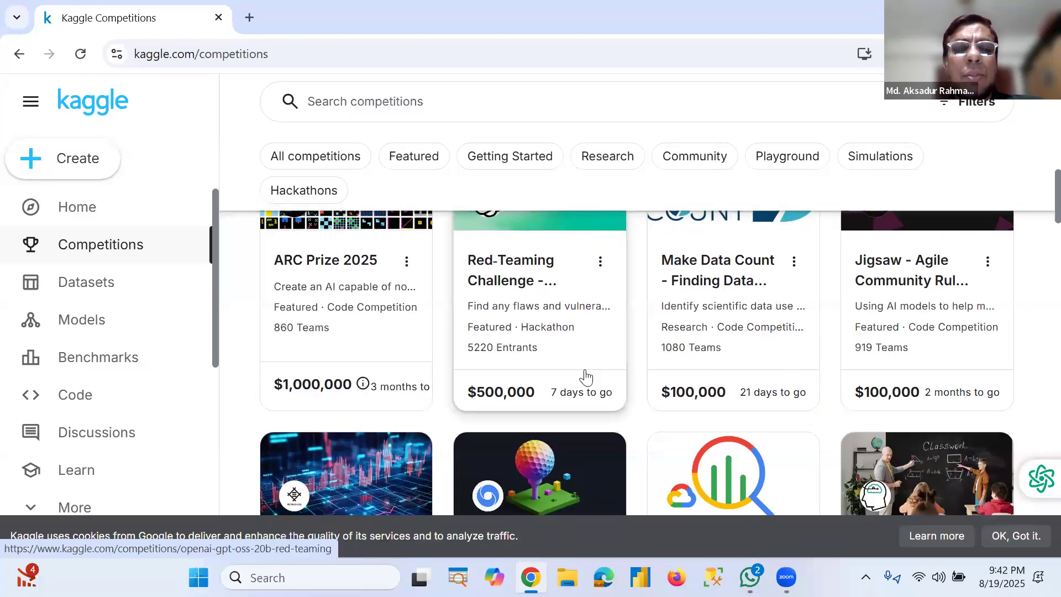
scroll(583, 368, "up", 5)
Step: Search Kaggle datasets for "dengue dataset for bangladesh" from the recent searches
left_click(130, 293)
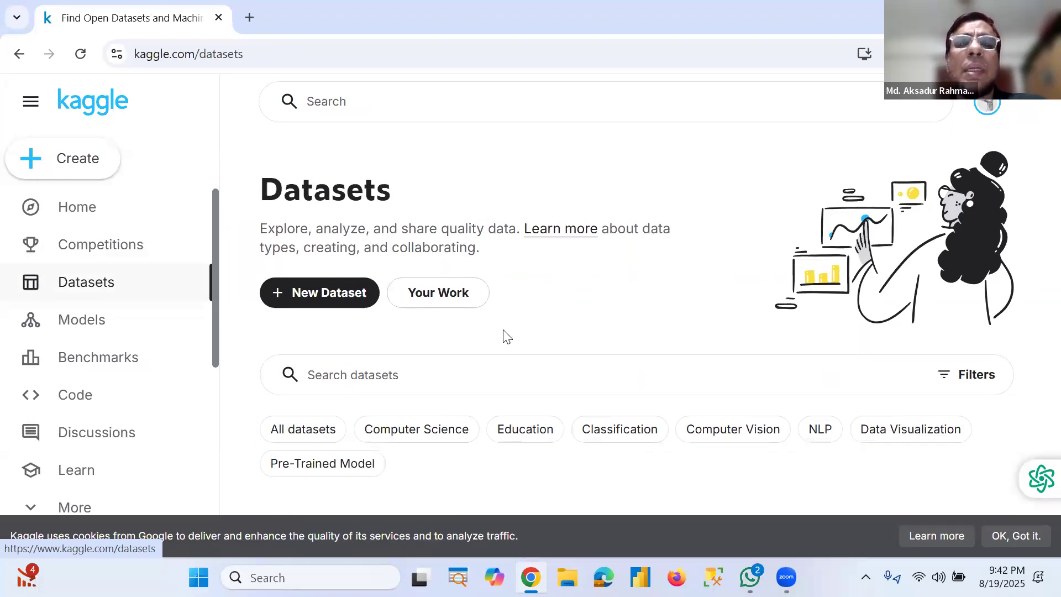
left_click(490, 109)
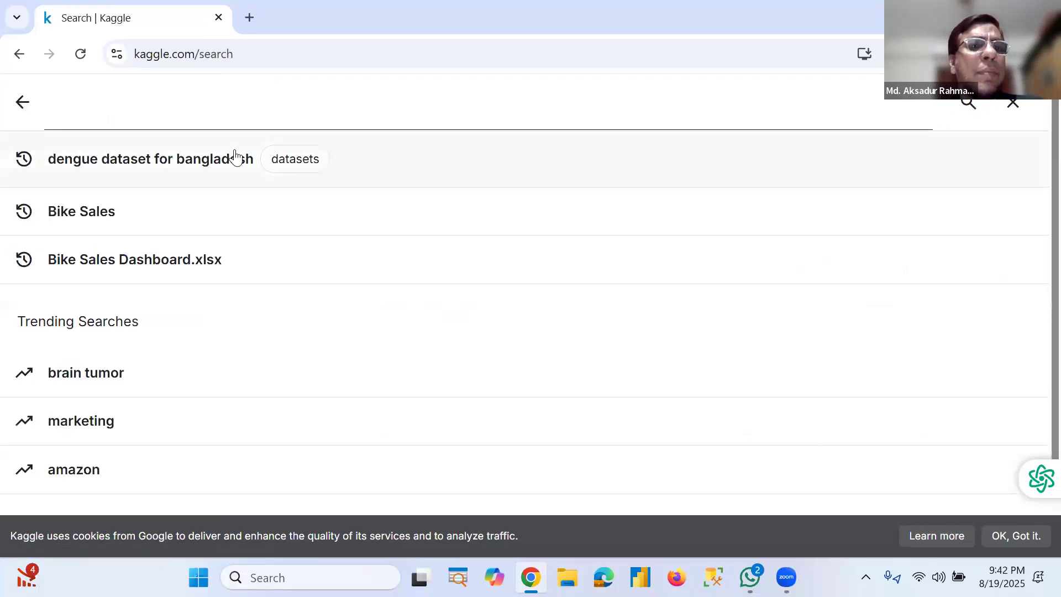
left_click(158, 166)
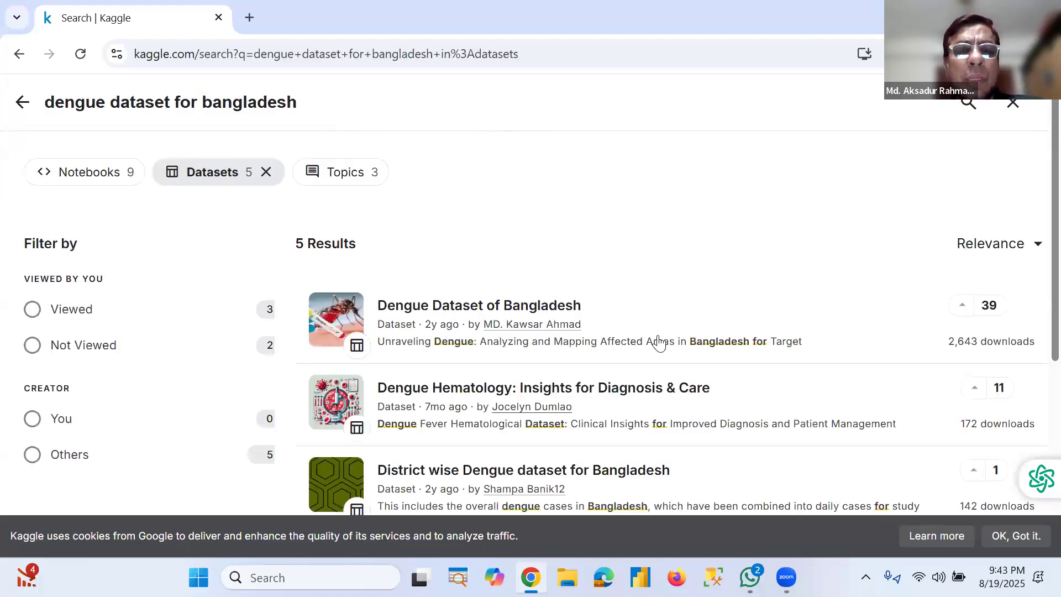
Step: Open the Dengue Dataset of Bangladesh result
scroll(614, 414, "down", 5)
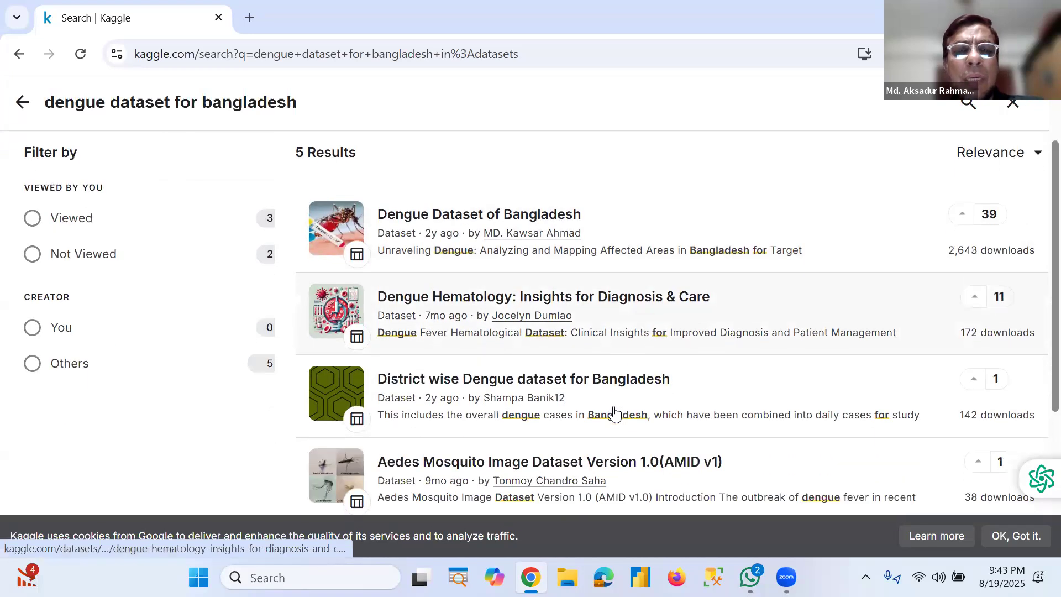
scroll(617, 413, "up", 5)
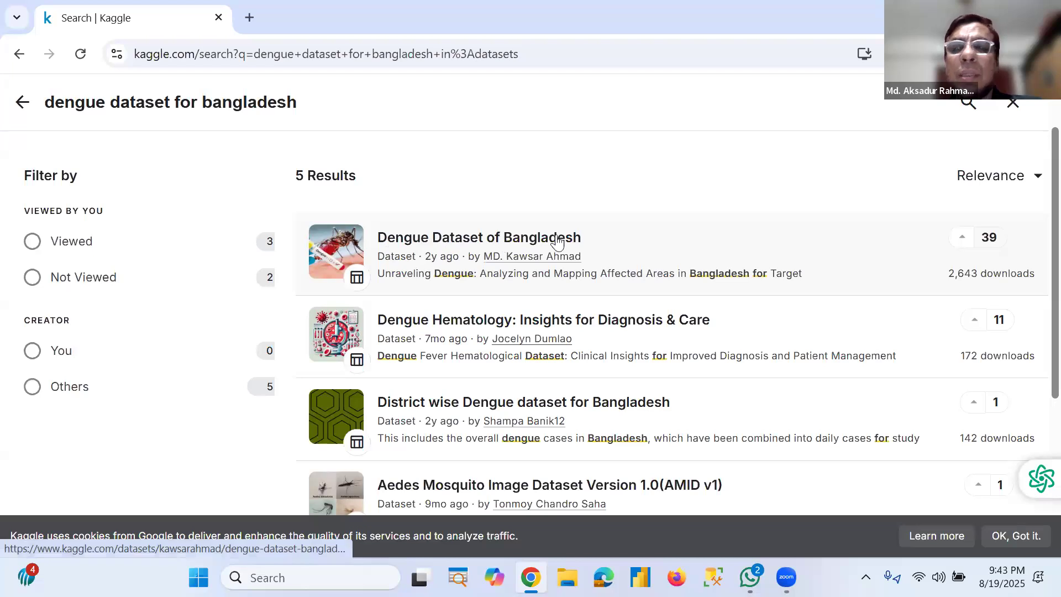
left_click(479, 241)
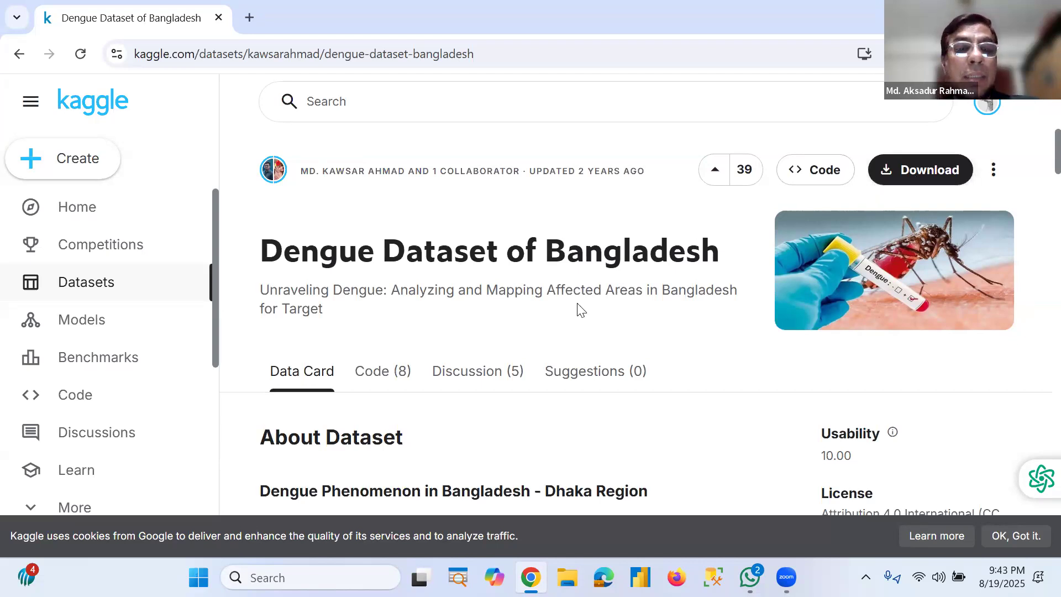
Step: Download the Dengue Dataset of Bangladesh as a zip file
scroll(576, 304, "down", 5)
scroll(578, 304, "down", 1)
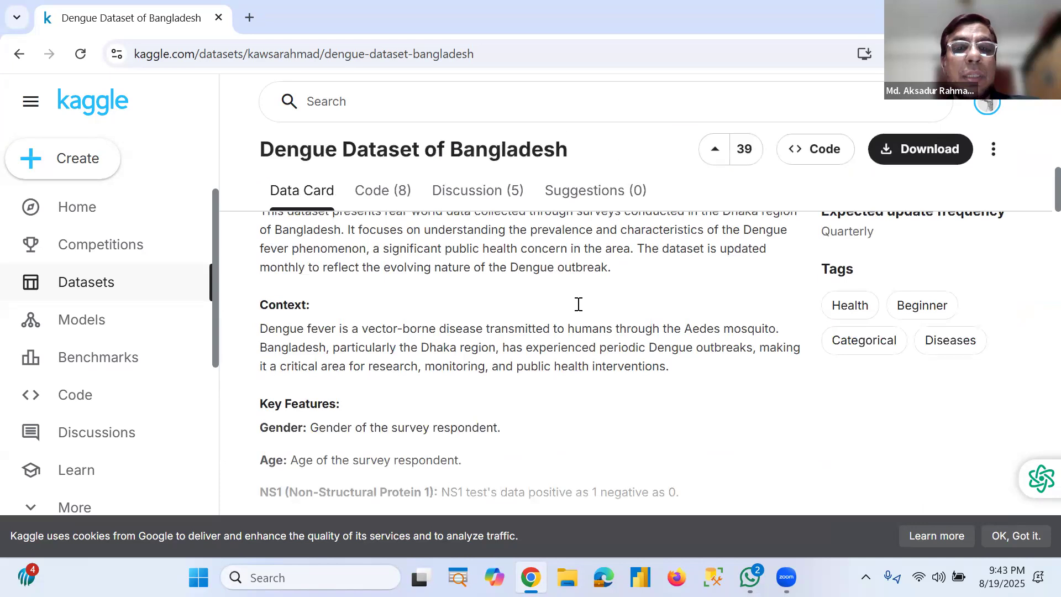
scroll(578, 304, "down", 5)
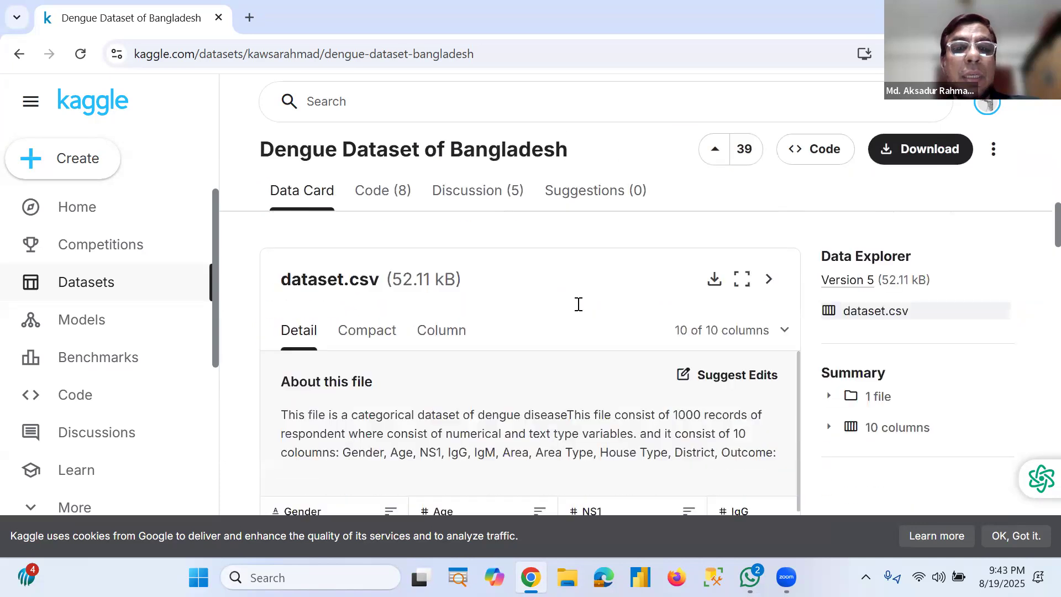
scroll(578, 304, "down", 1)
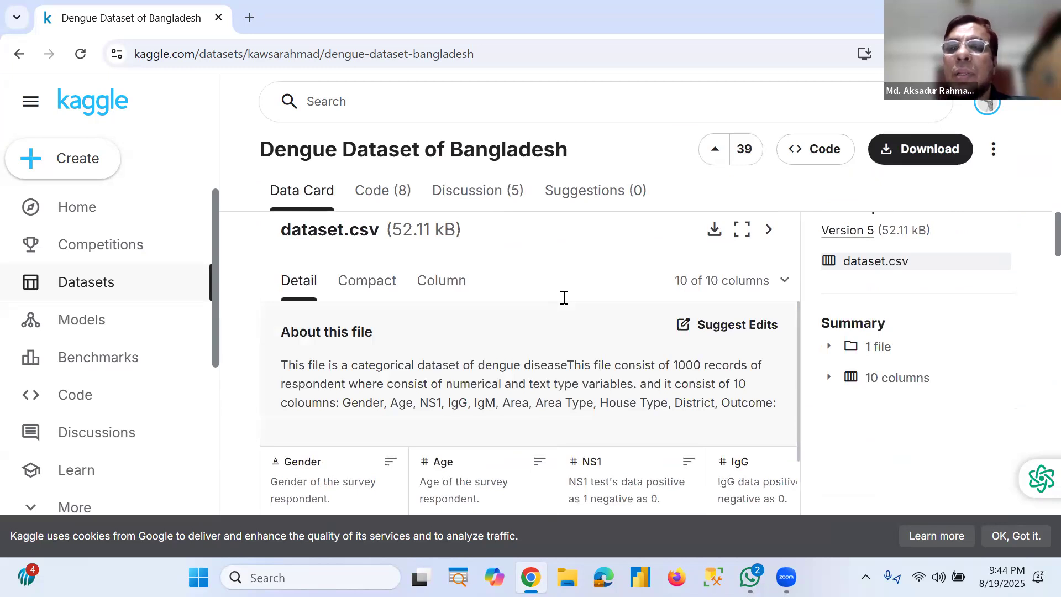
scroll(564, 298, "up", 4)
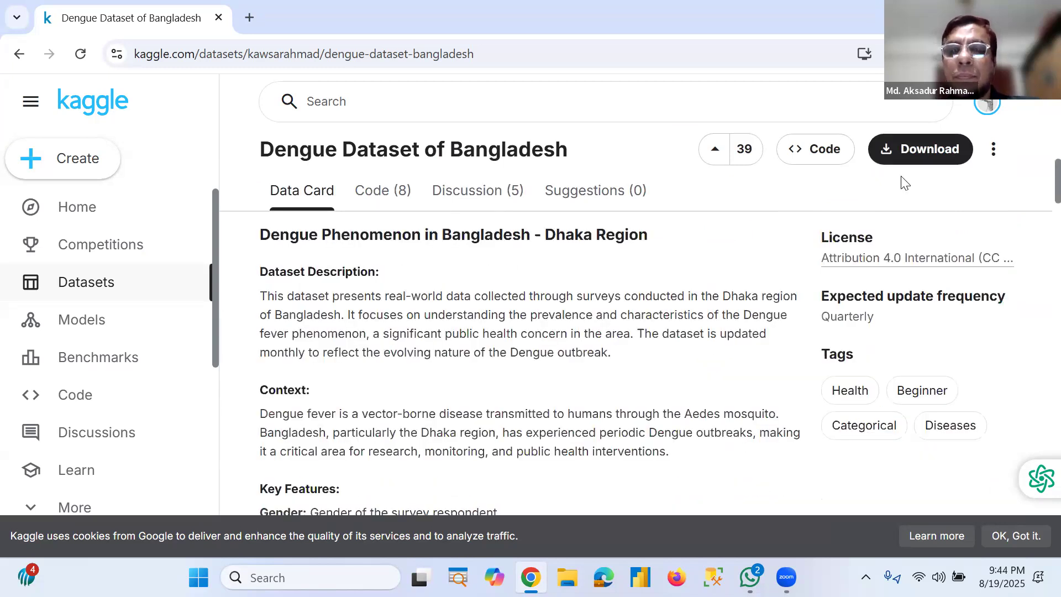
scroll(774, 475, "up", 5)
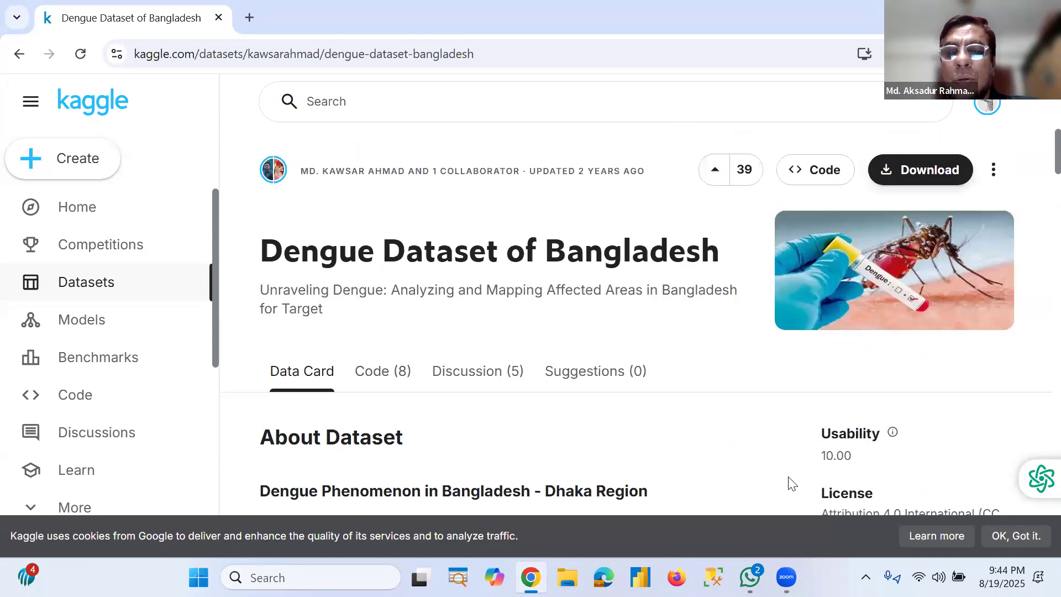
left_click(921, 171)
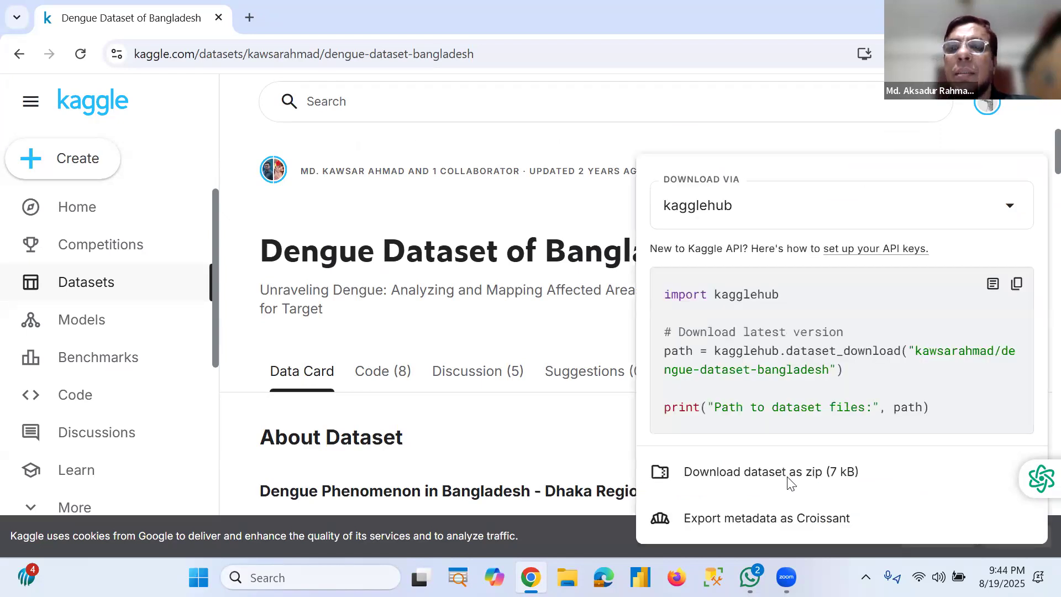
left_click(788, 477)
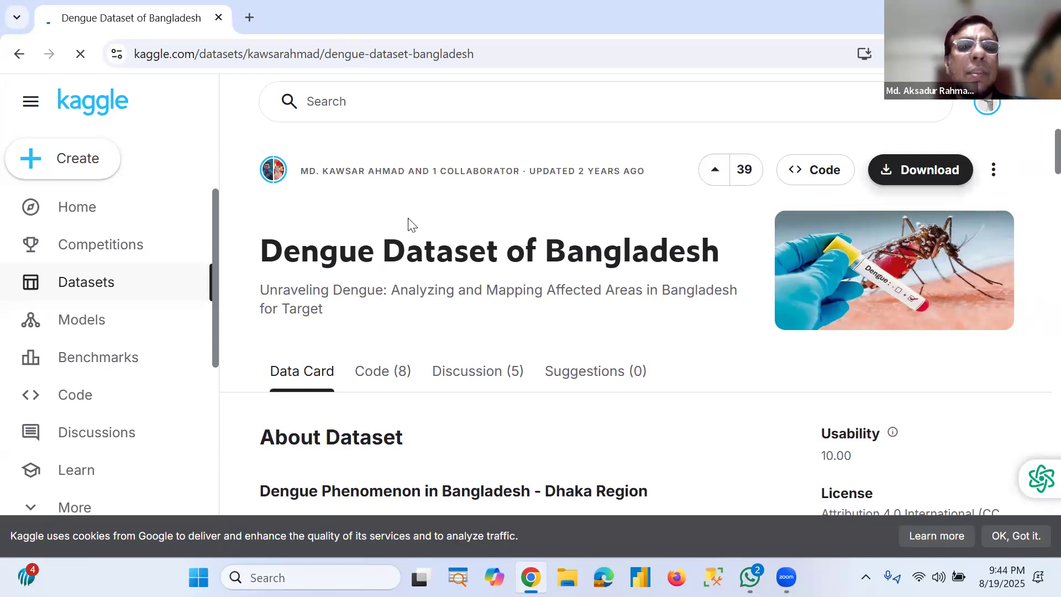
Step: Open the downloaded dataset file from the Downloads folder in File Explorer
key("super+e")
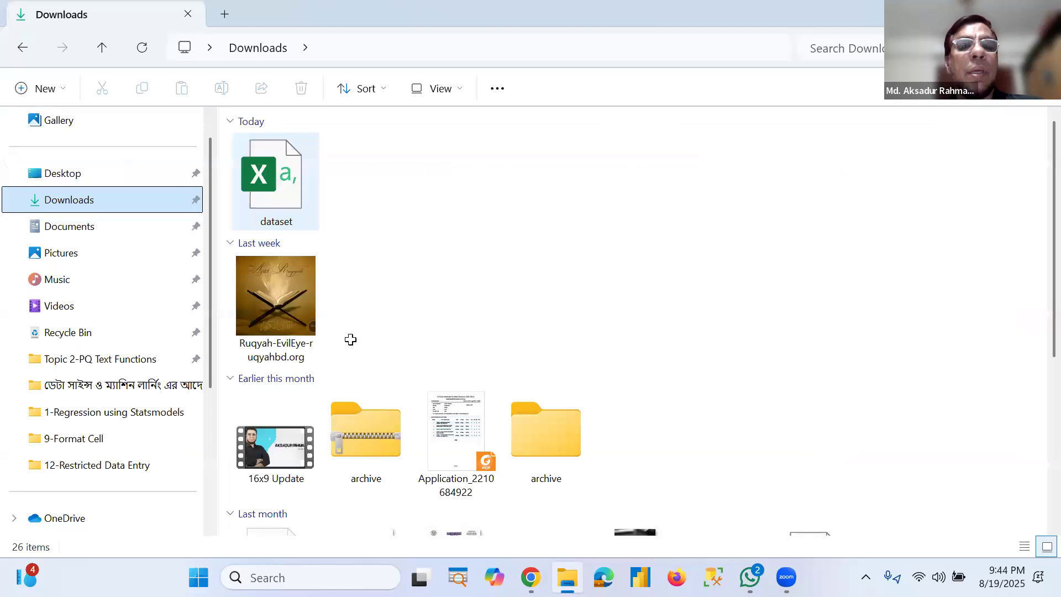
left_click(276, 182)
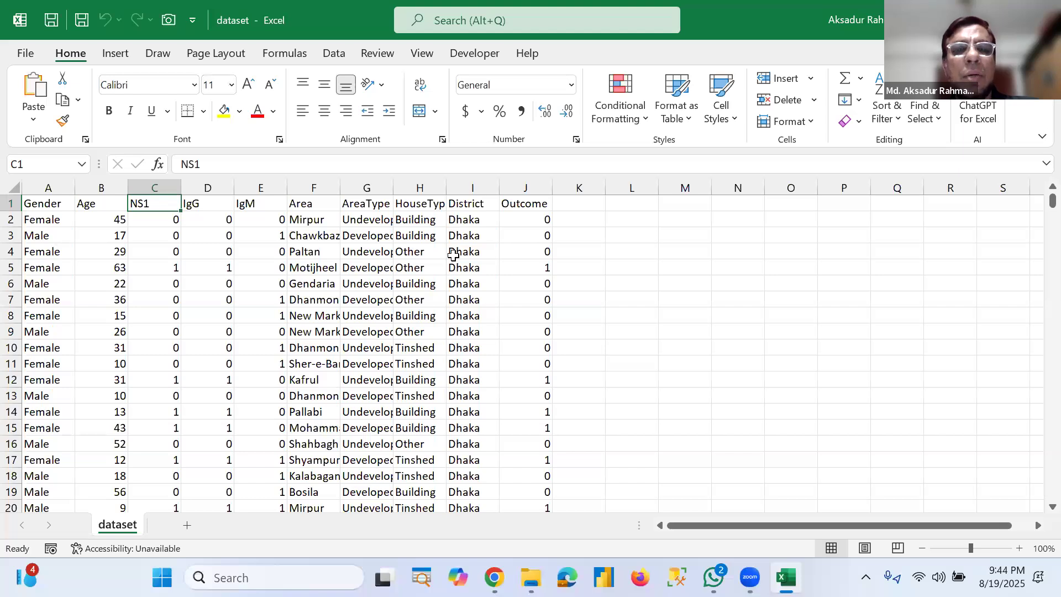
Step: Inspect the values in the AreaType, HouseType and Outcome columns of the sheet
key("Right")
key("Right")
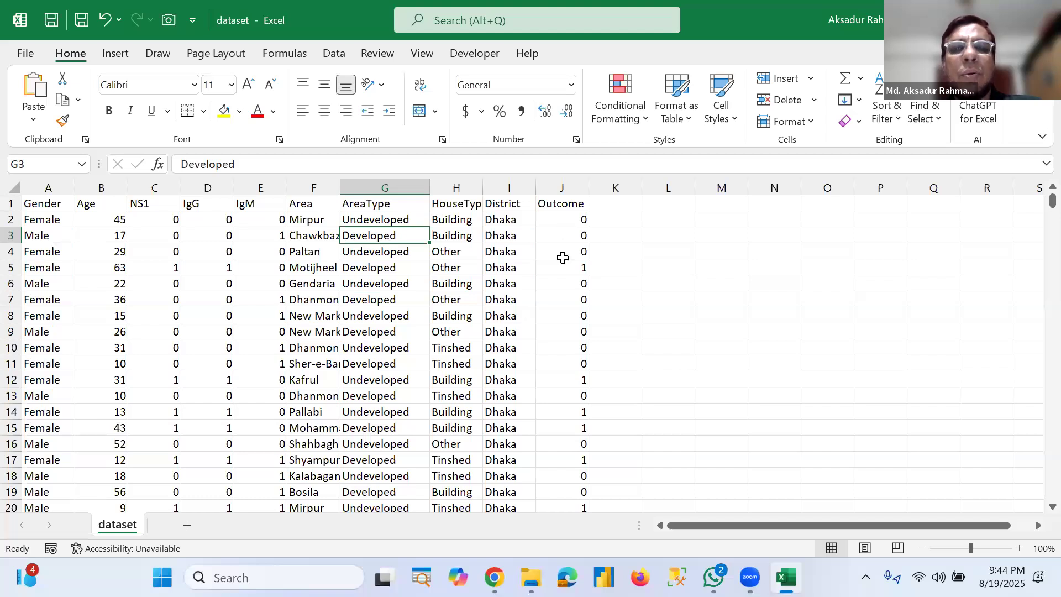
left_click(456, 220)
key("Down")
key("Down")
key("Down")
key("Down")
key("Down")
key("Down")
key("Down")
key("Down")
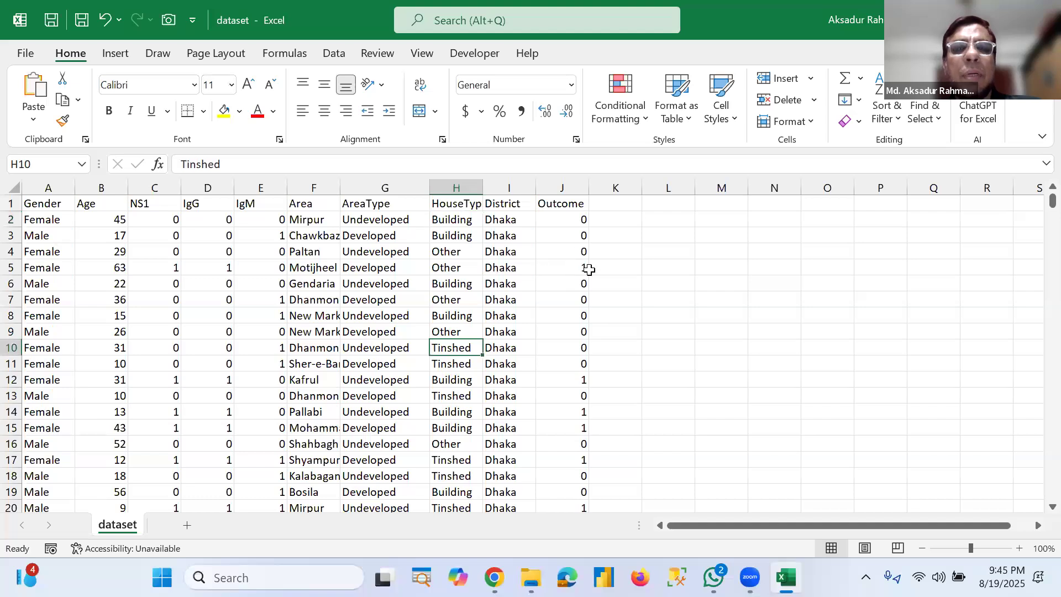
left_click(562, 219)
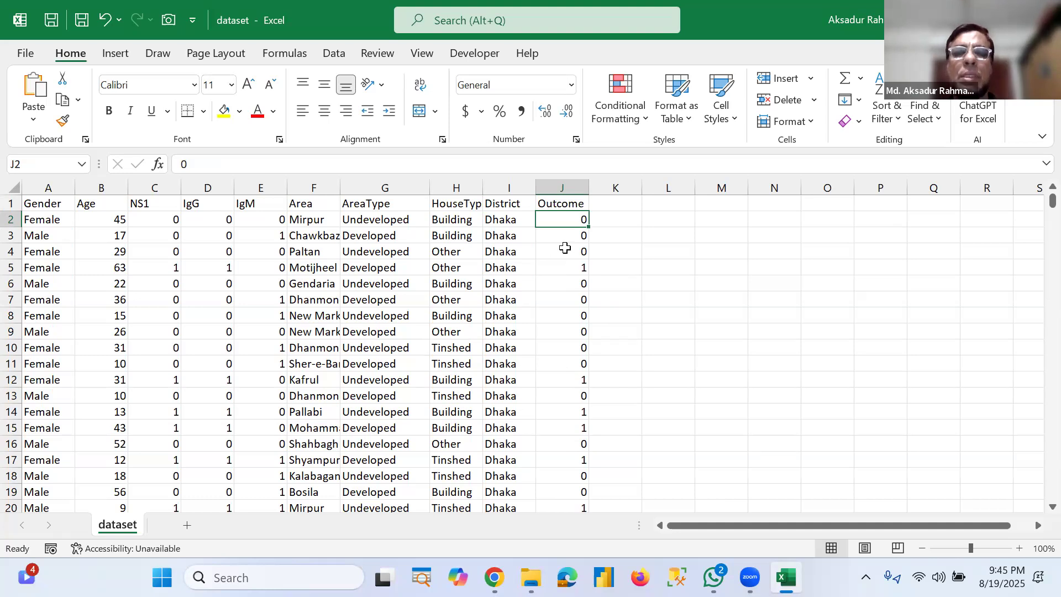
left_click(565, 268)
key("Up")
key("Up")
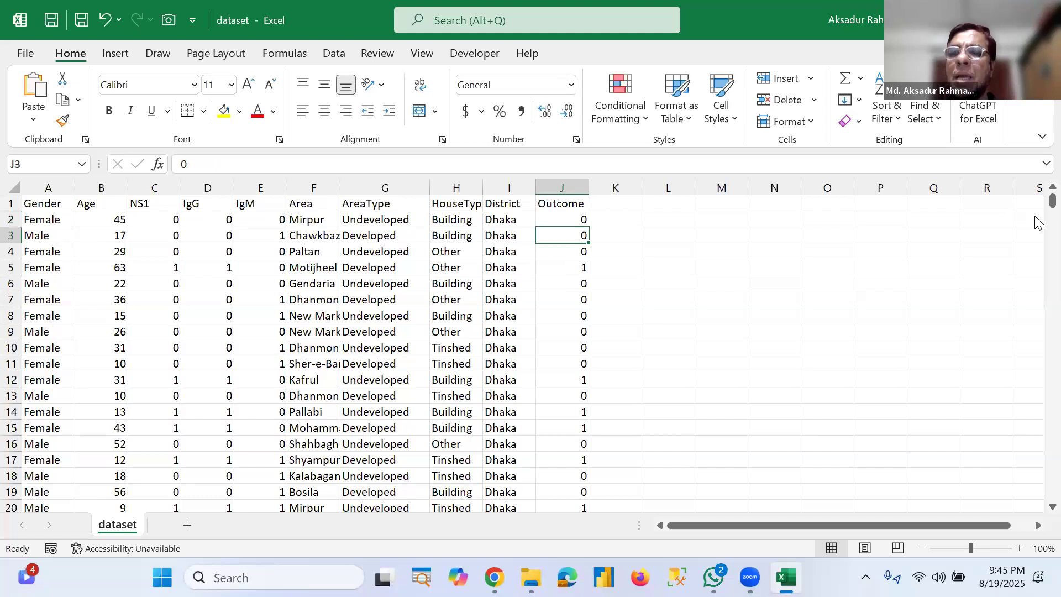
Step: Scroll through the sheet's records to examine the full extent of the dataset
scroll(1023, 499, "down", 1)
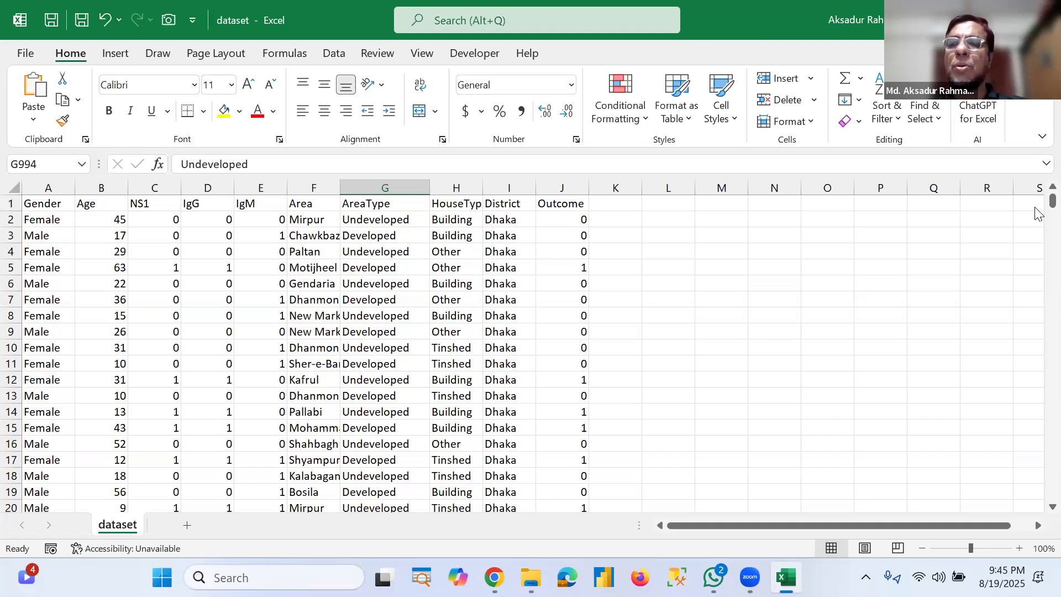
left_click_drag(1037, 222, 1036, 142)
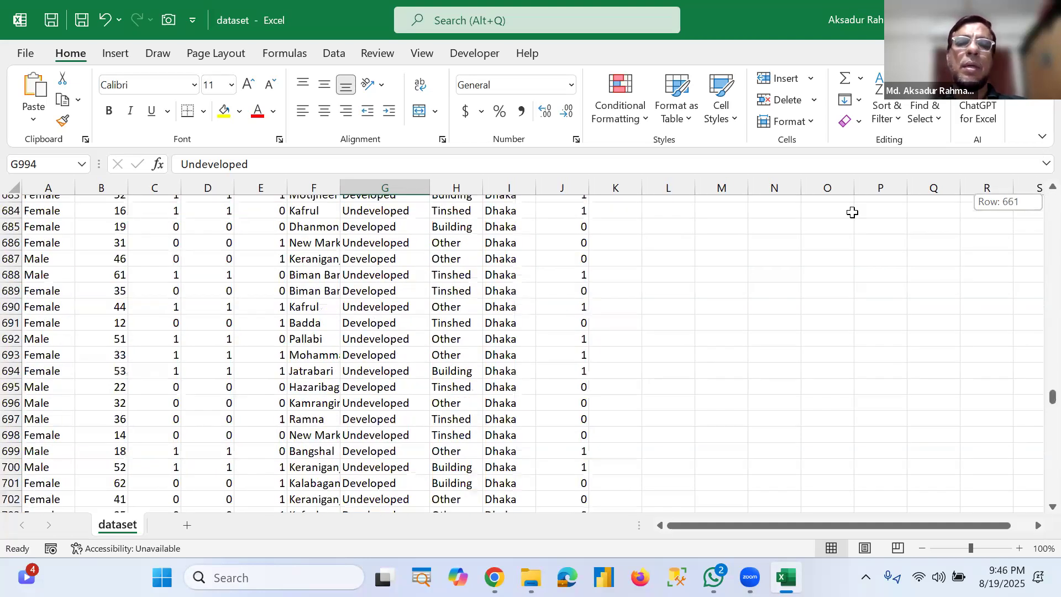
left_click(518, 280)
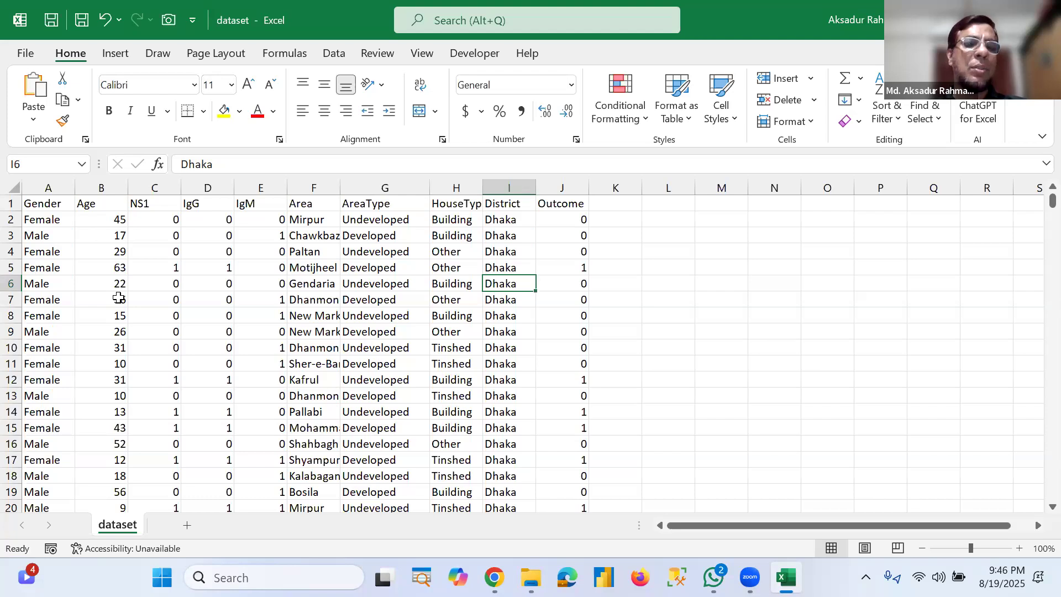
left_click(653, 219)
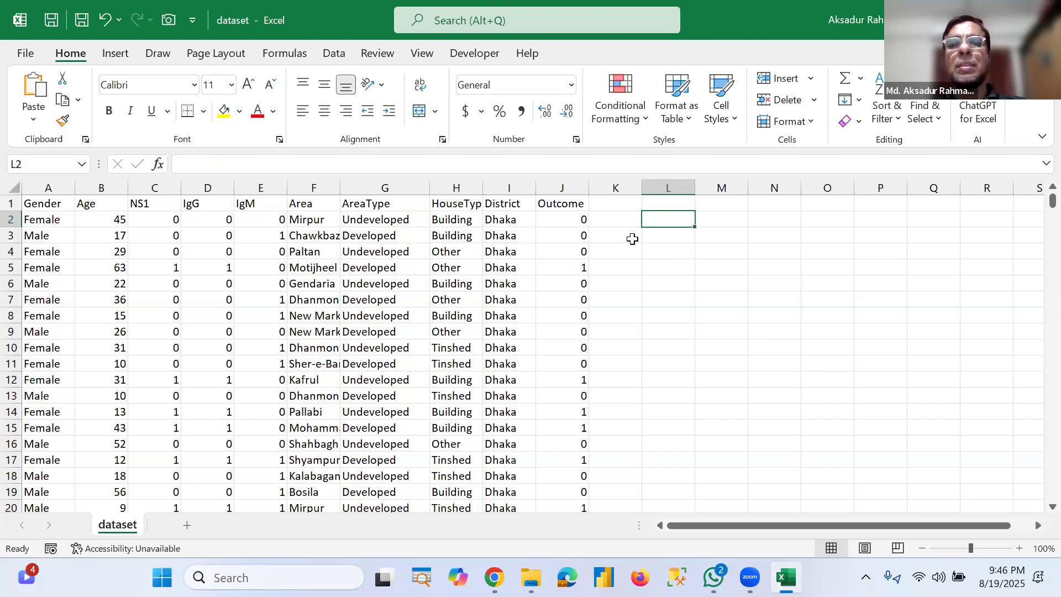
left_click(664, 270)
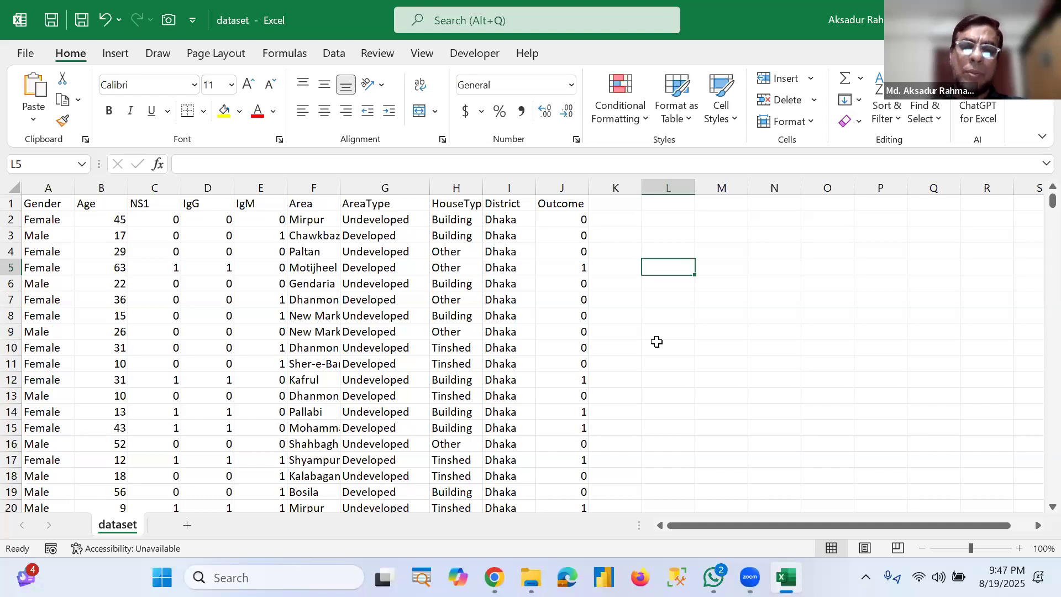
Step: Switch to the browser, open a new tab and search Google for dashboard
mouse_move(494, 578)
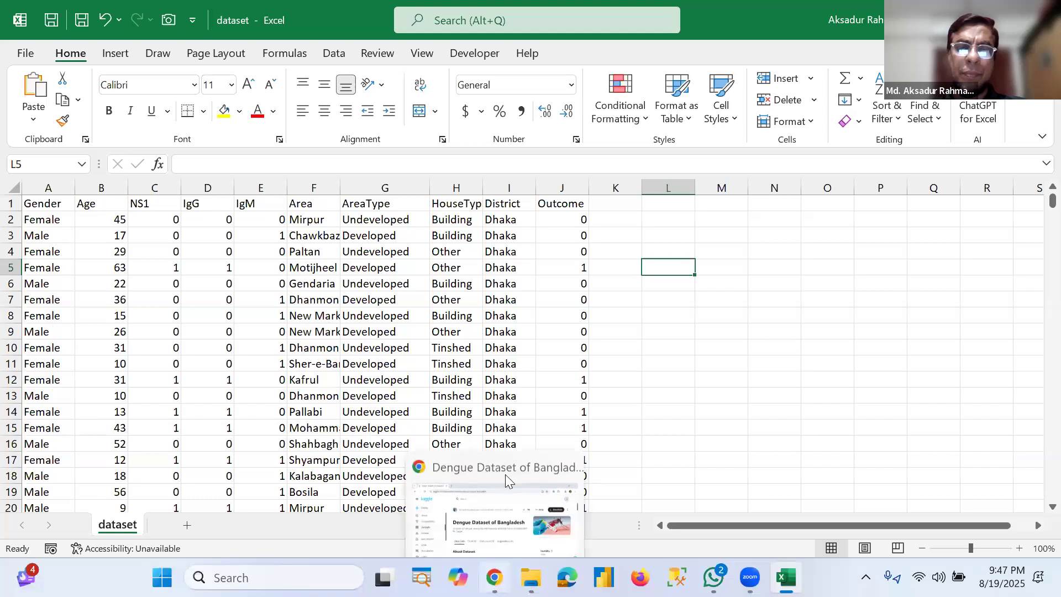
left_click(507, 480)
left_click(255, 25)
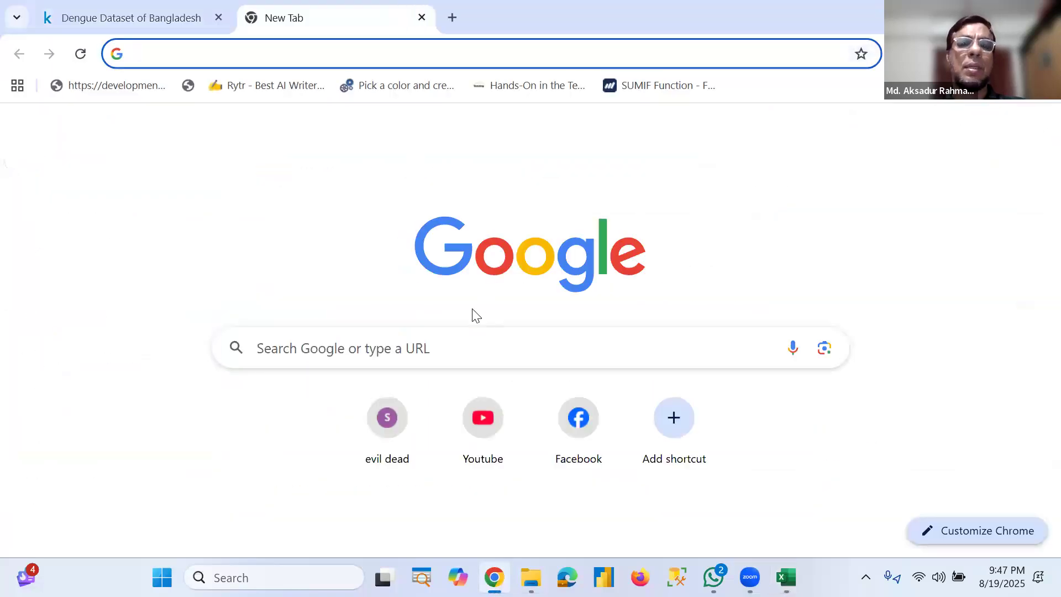
left_click(470, 339)
type("dashb")
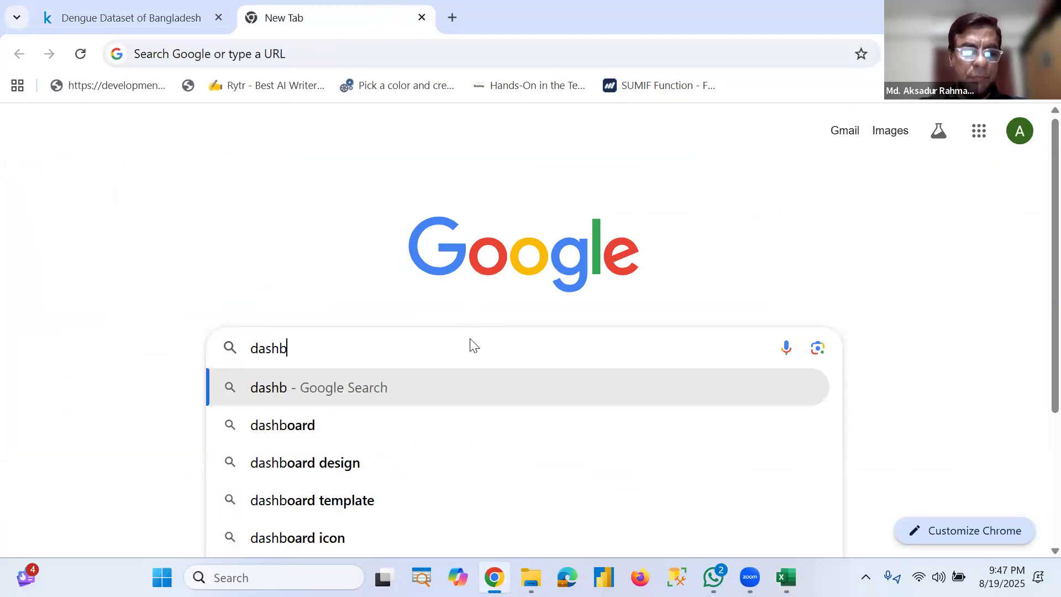
type("oard")
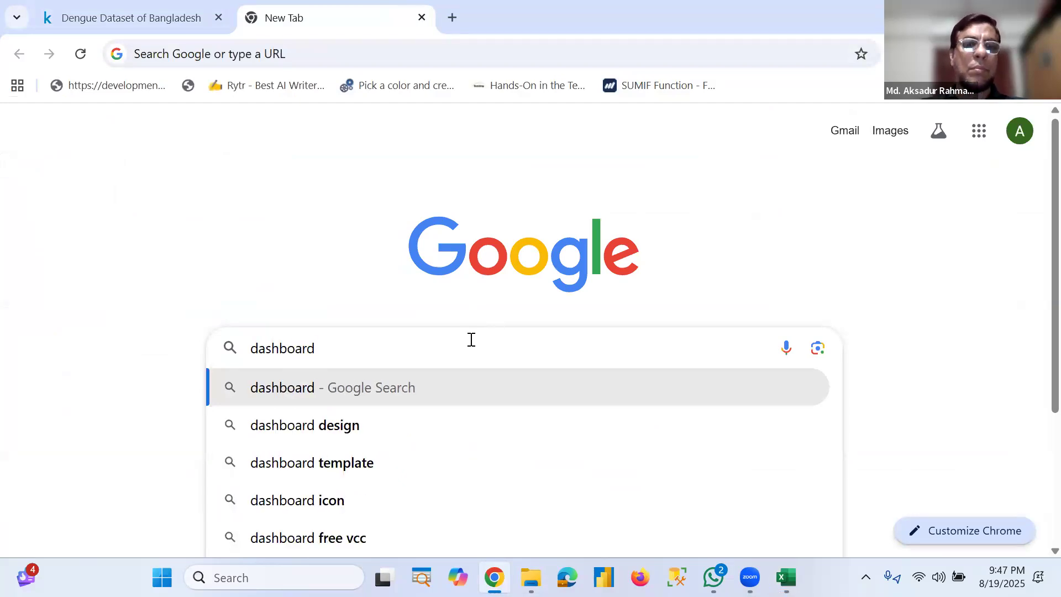
key("Return")
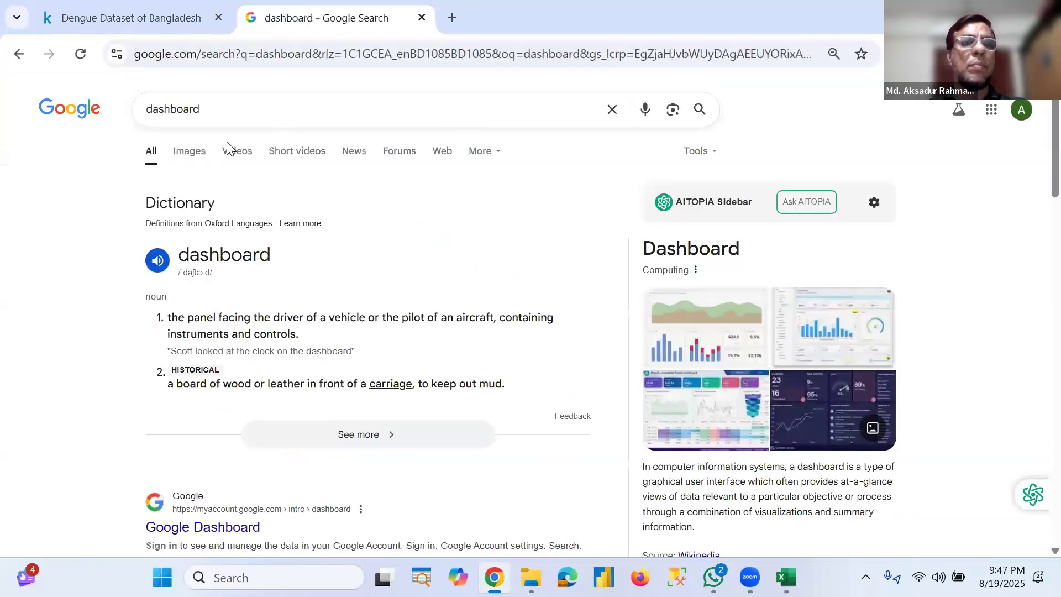
Step: Browse dashboard image results and view the Colorlib free dashboard templates page as an example
left_click(192, 158)
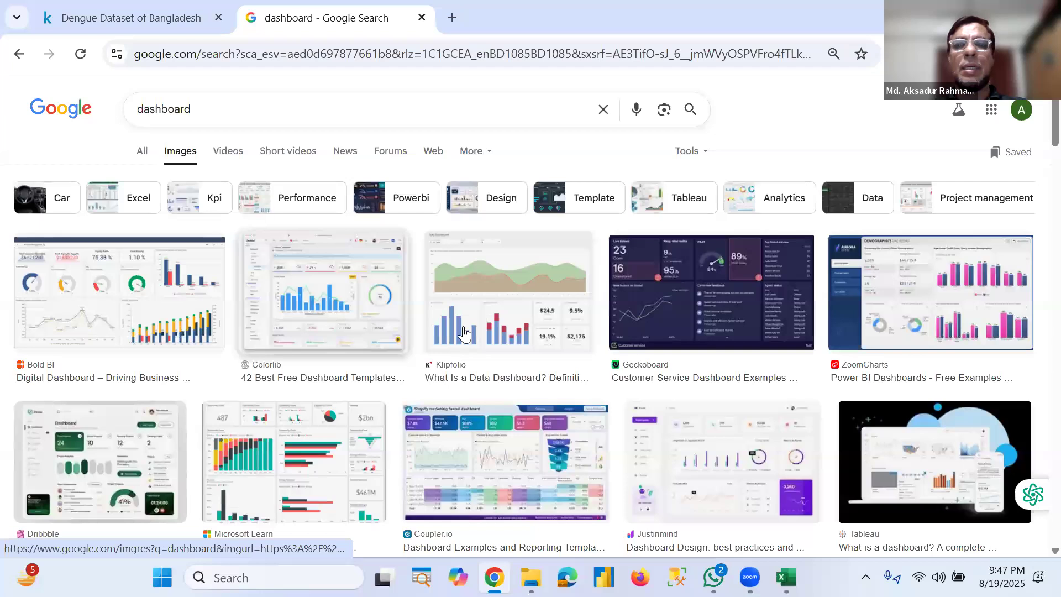
left_click(324, 307)
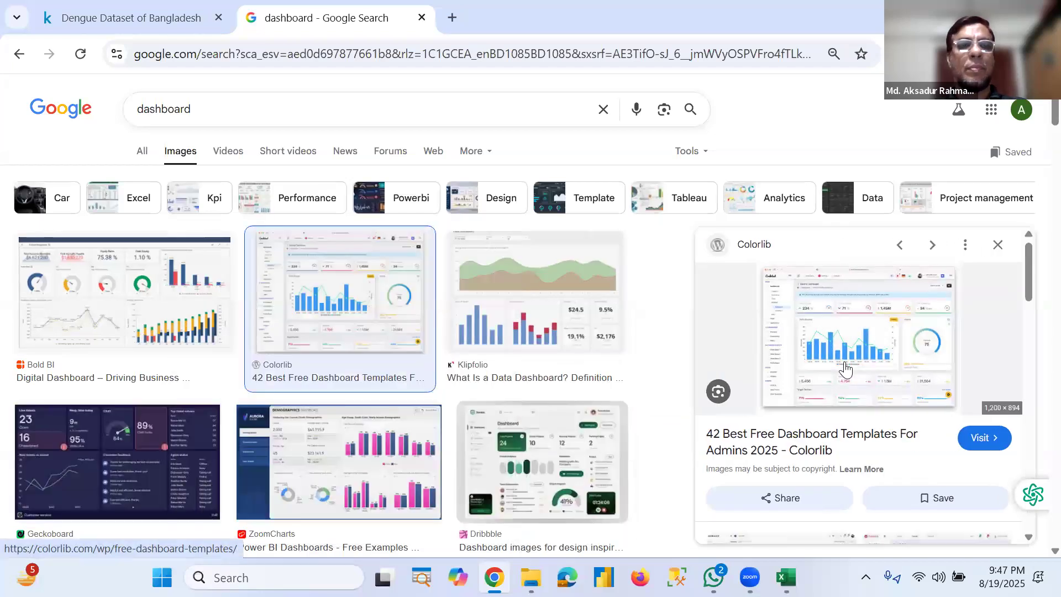
left_click(846, 366)
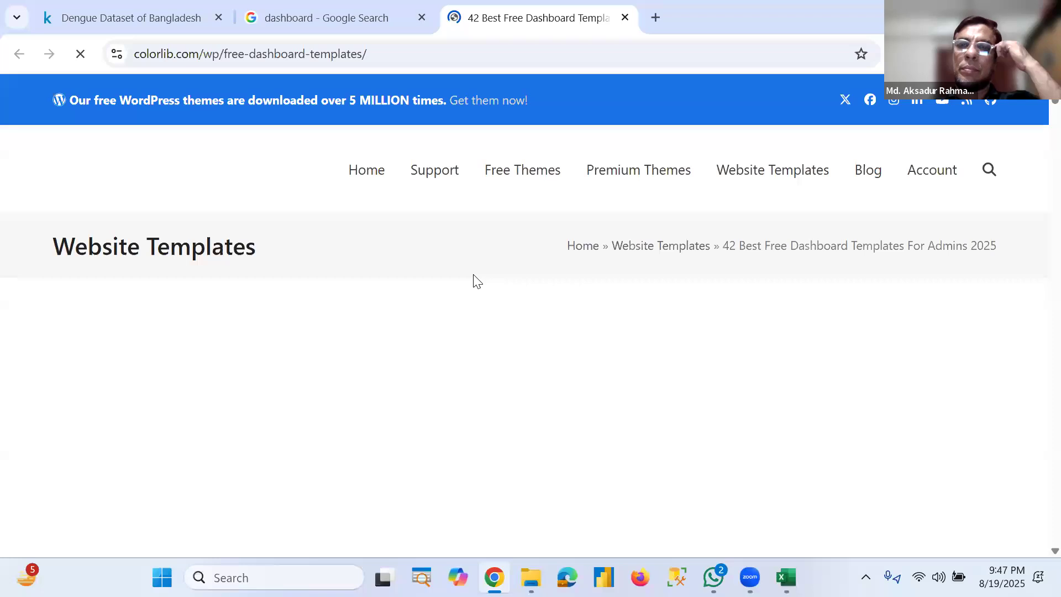
scroll(619, 359, "down", 7)
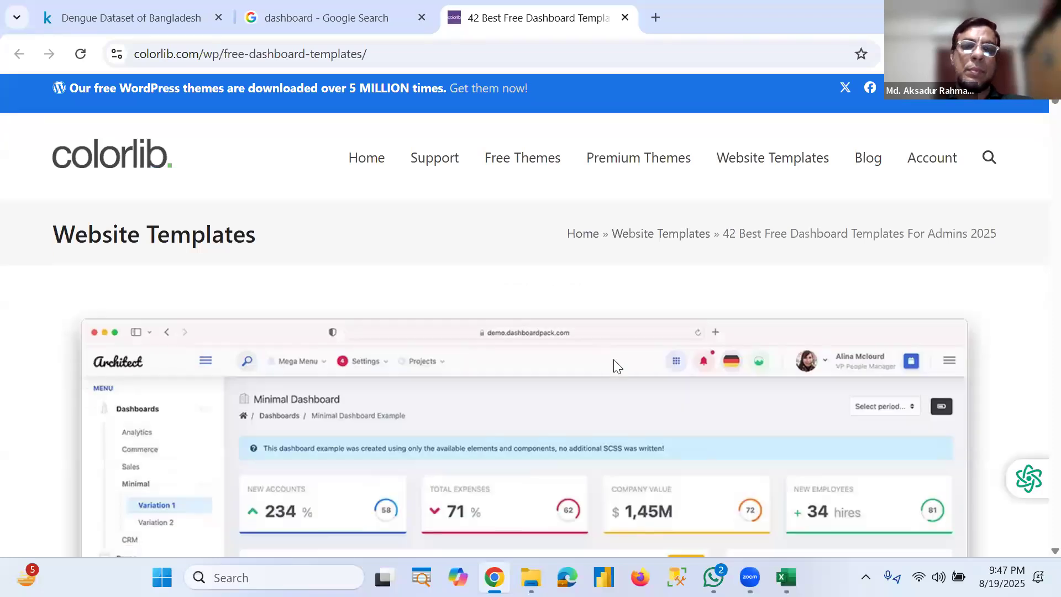
scroll(628, 358, "up", 3)
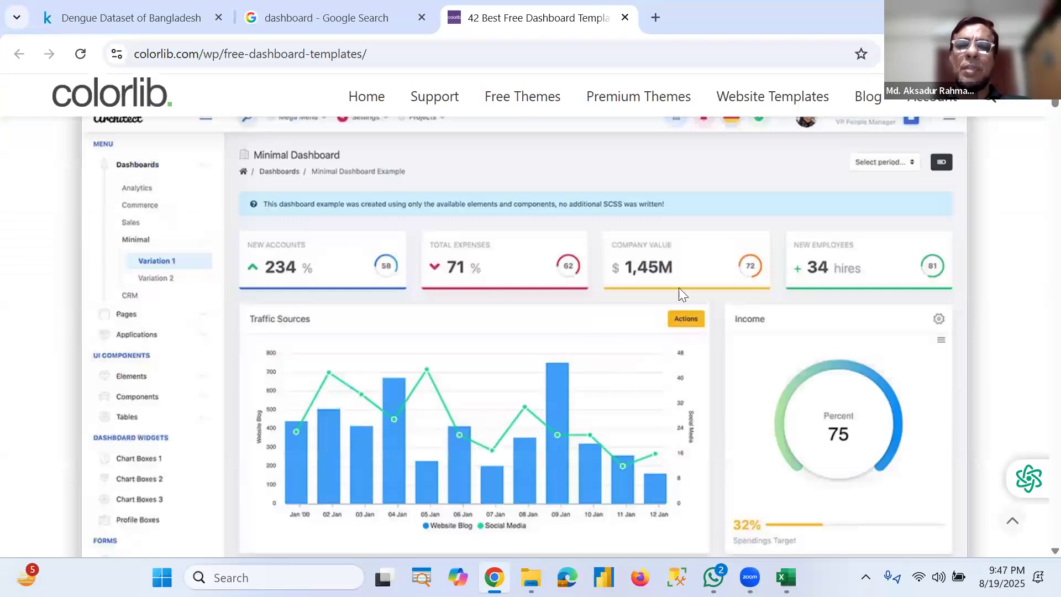
scroll(679, 332, "down", 3)
scroll(666, 387, "up", 2)
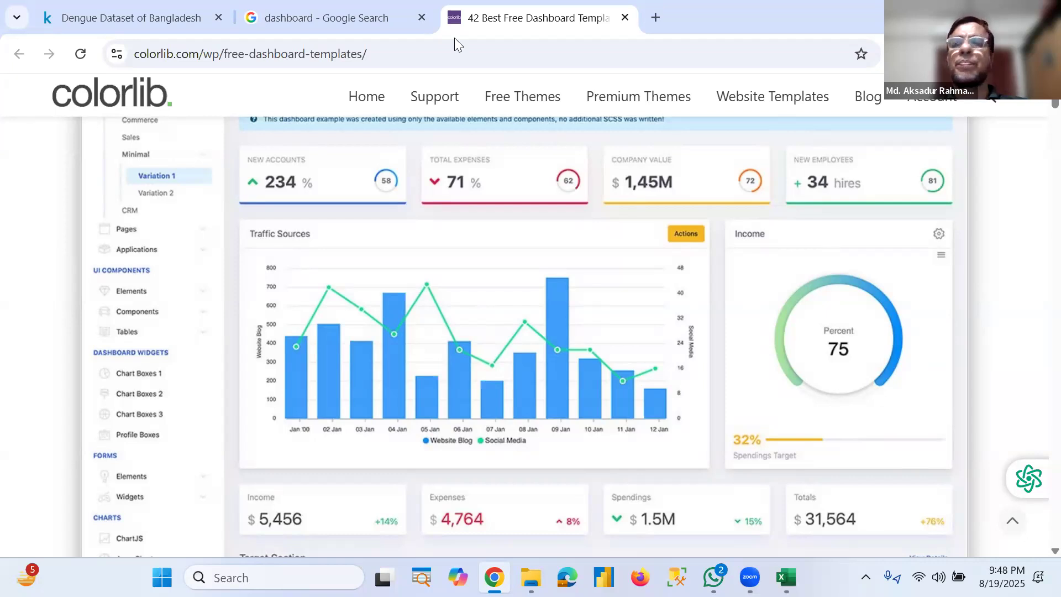
left_click(964, 16)
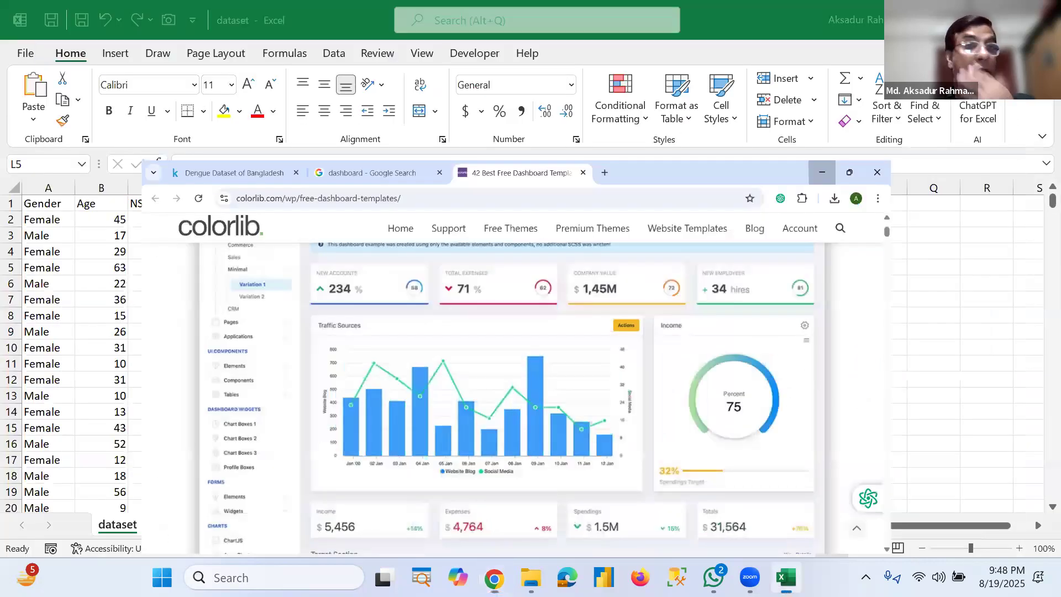
left_click(823, 173)
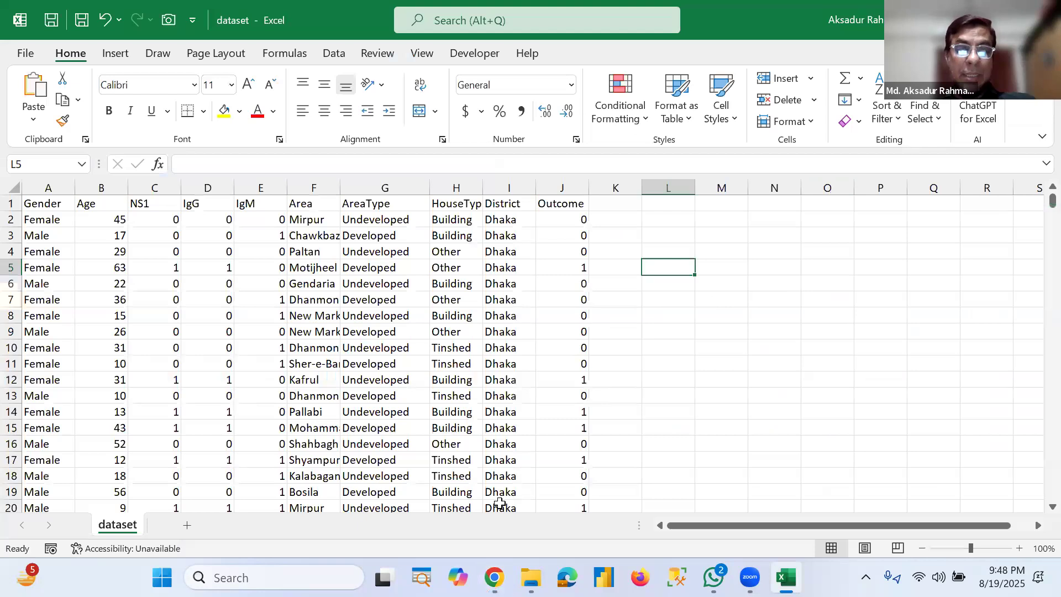
left_click(525, 516)
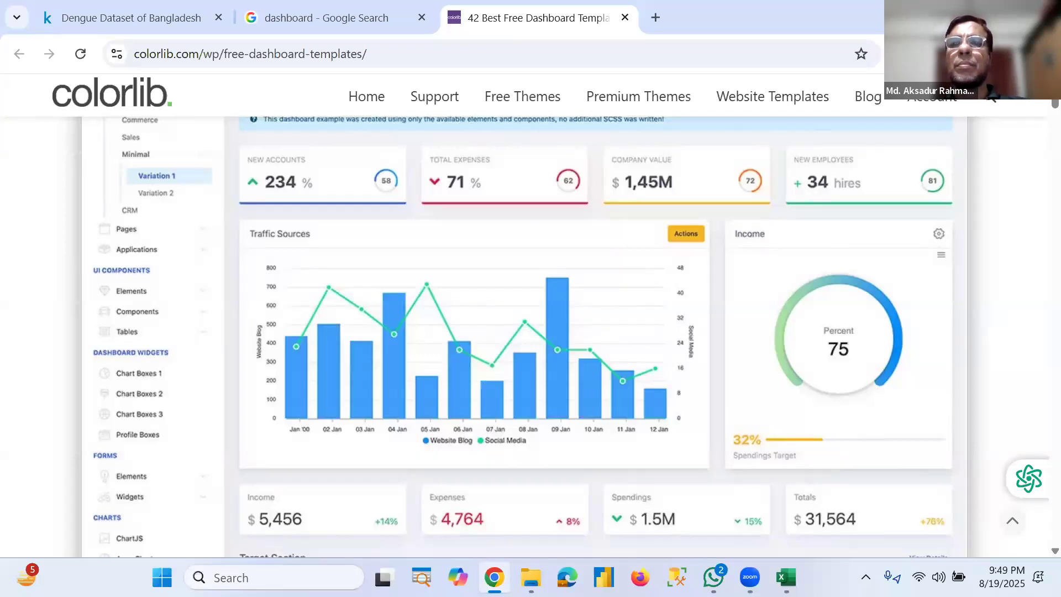
left_click(1004, 15)
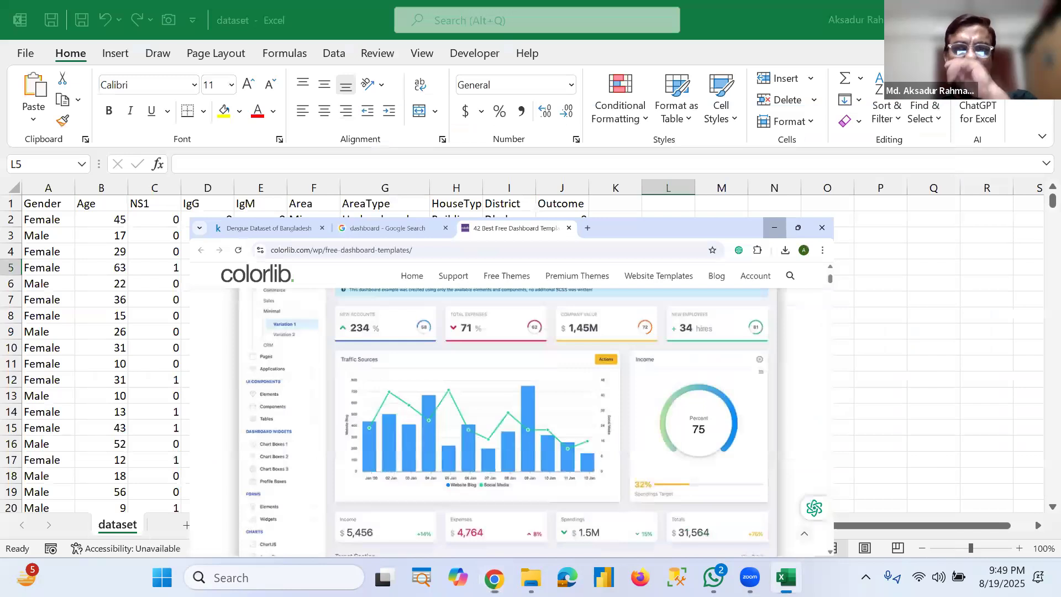
left_click(739, 229)
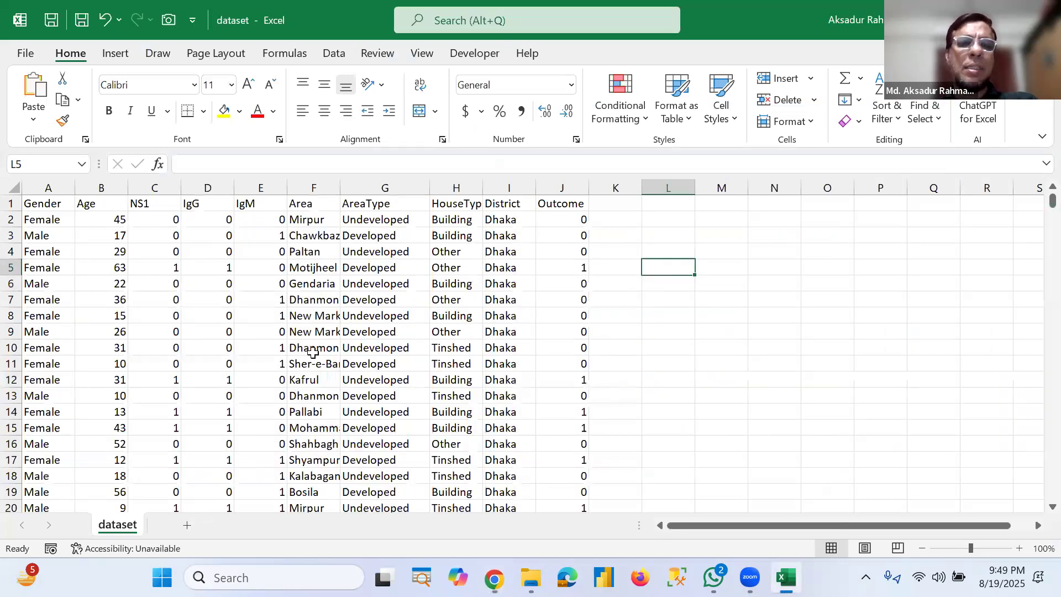
Step: Insert a PivotTable from the dataset range A1:J1001 on a new worksheet
left_click(261, 300)
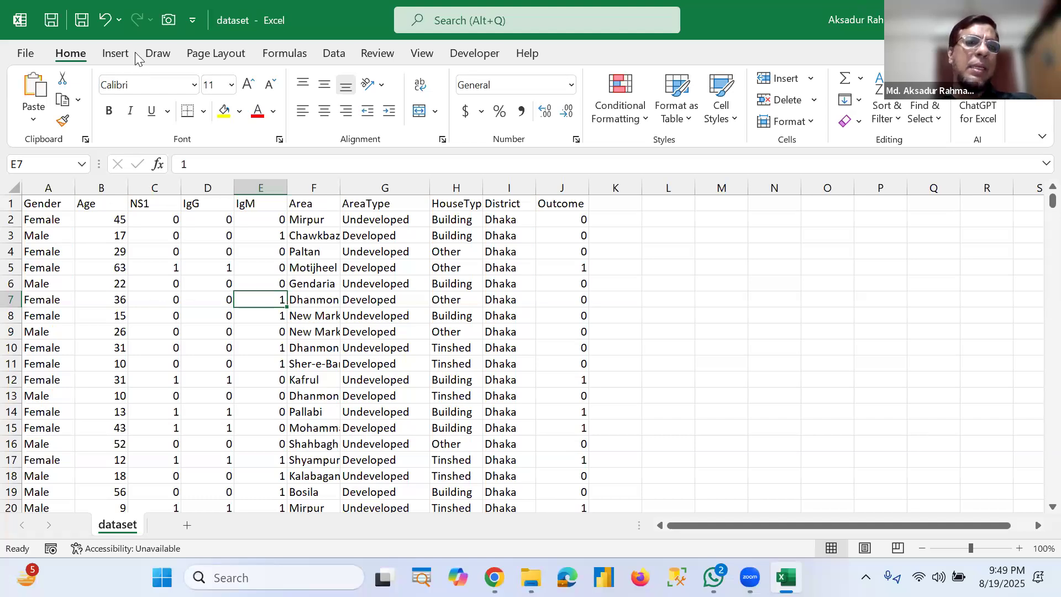
left_click(117, 53)
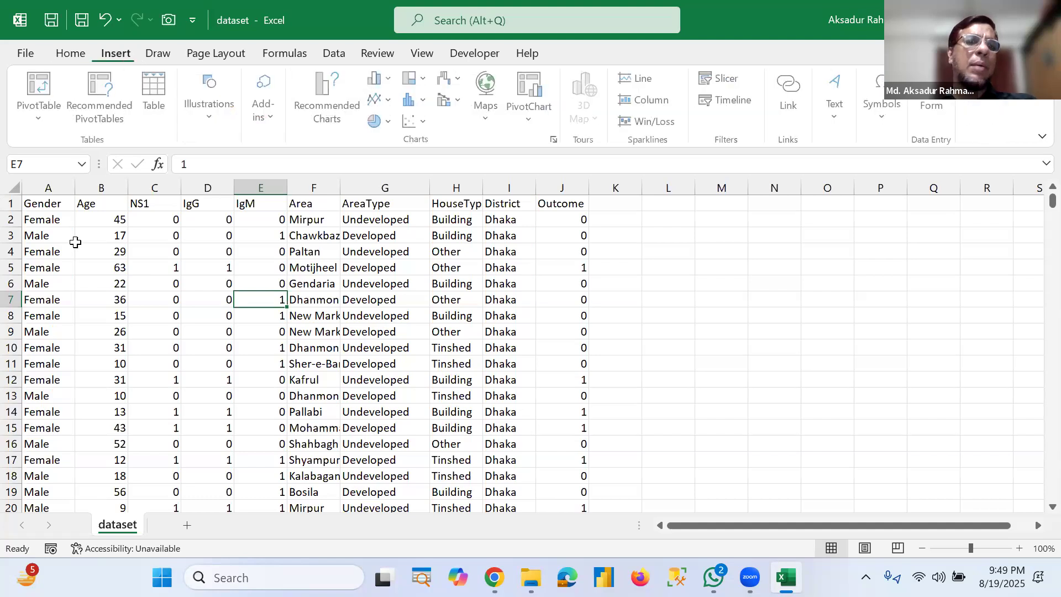
left_click(39, 88)
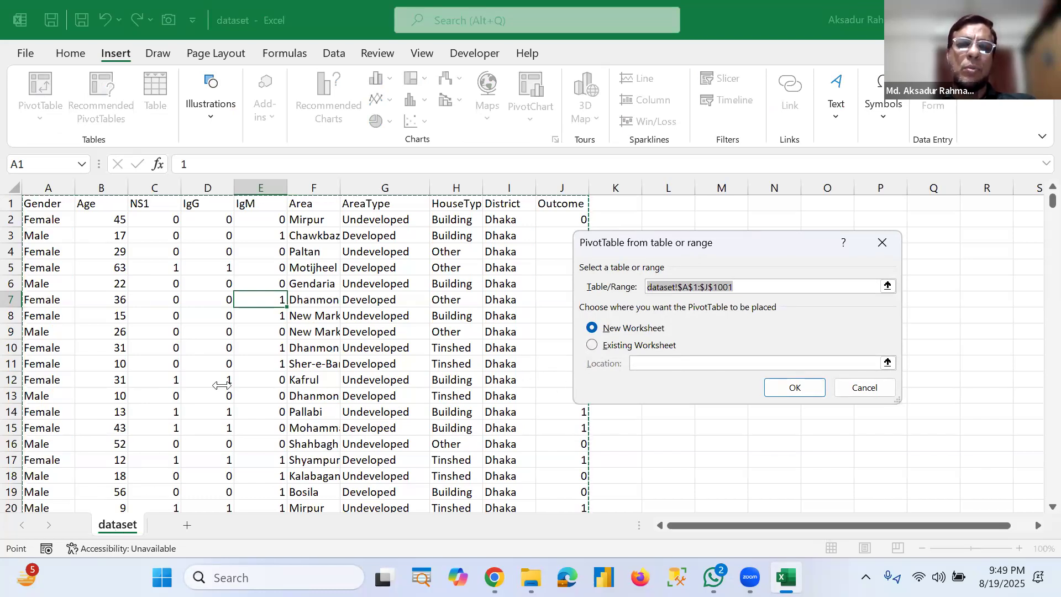
left_click(785, 389)
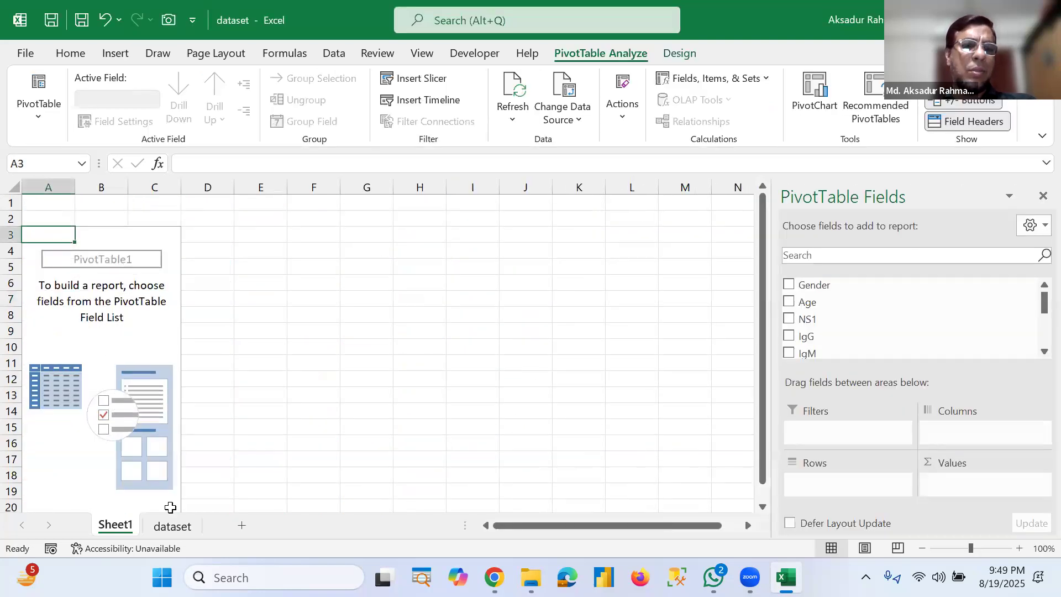
Step: Rename the new PivotTable sheet as Pivot
right_click(109, 529)
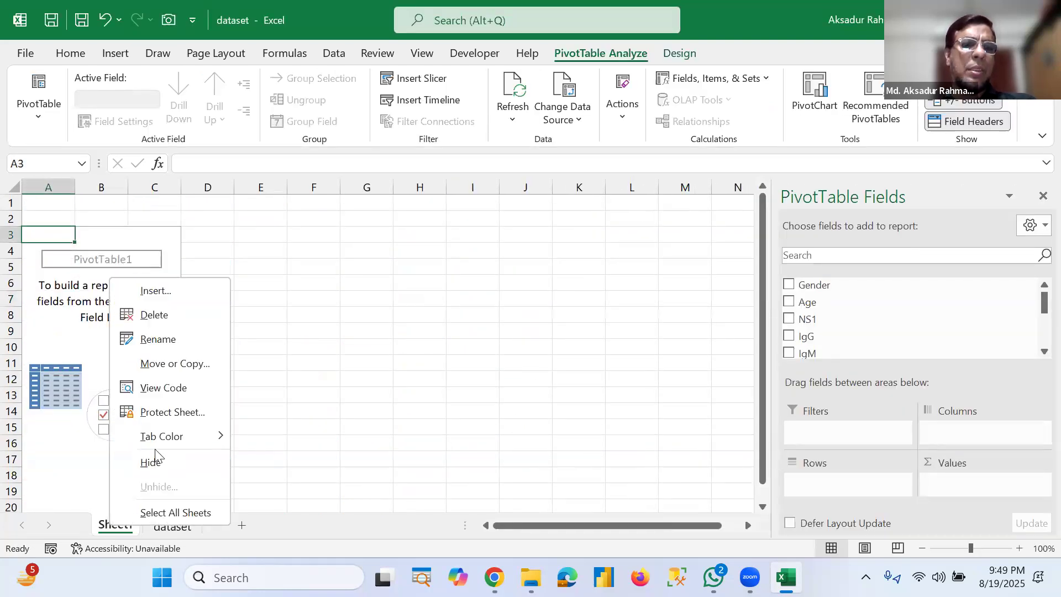
left_click(181, 337)
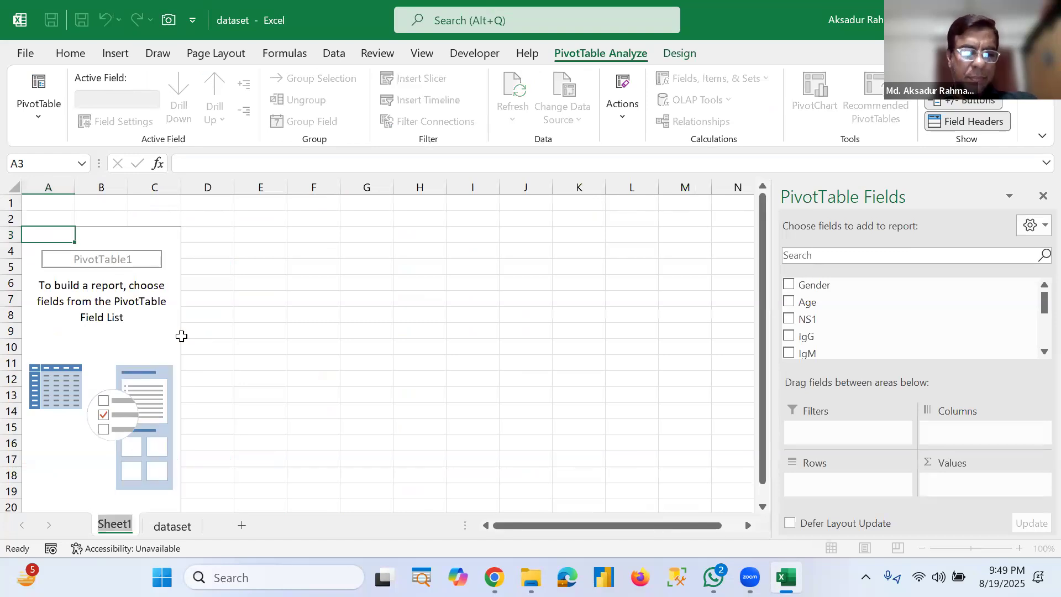
type("Pivot")
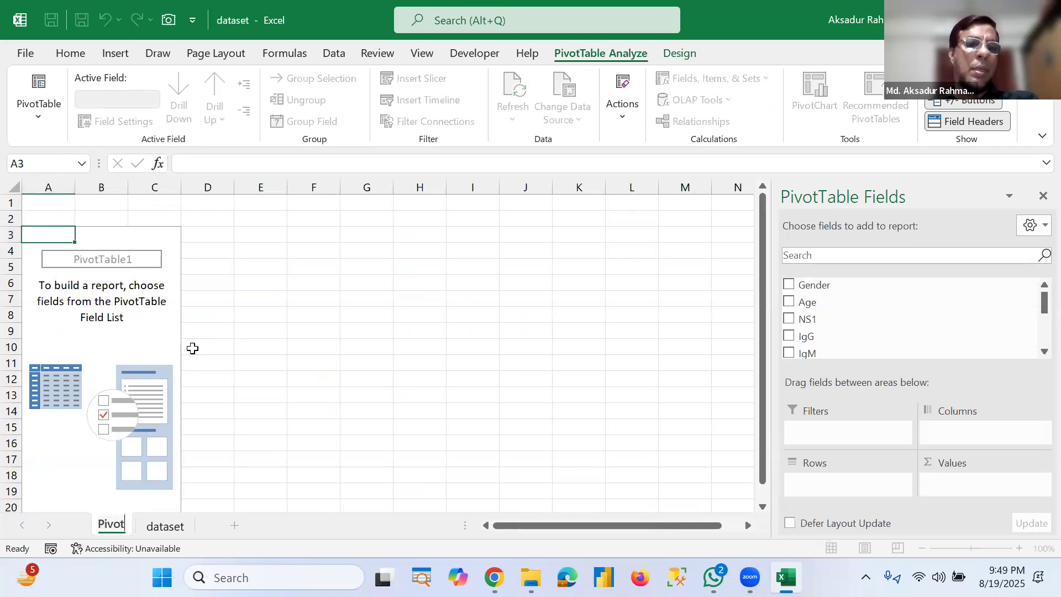
left_click(124, 334)
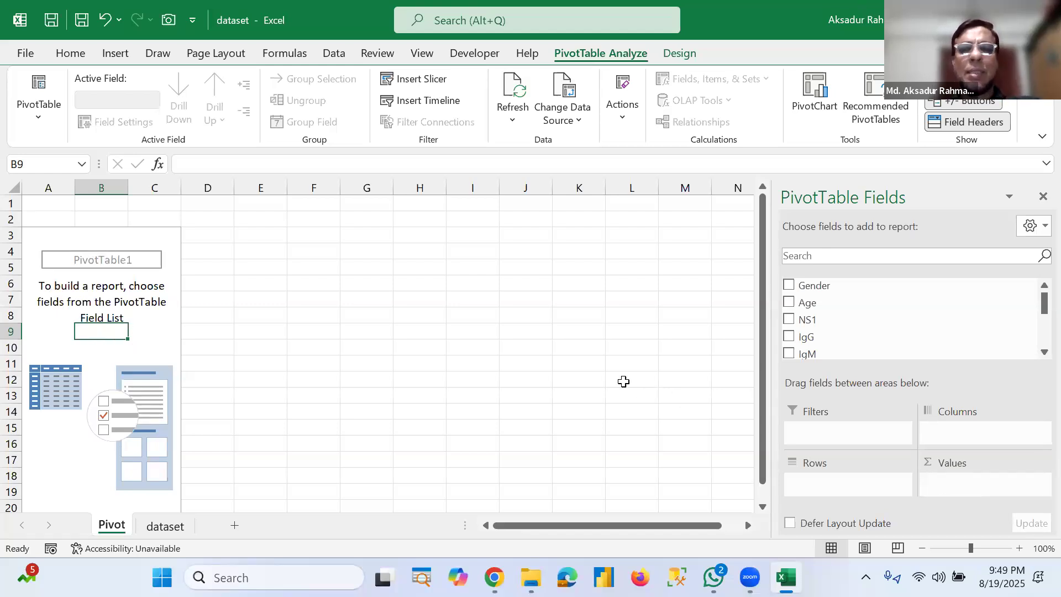
Step: Compare the dataset's column headers with the fields listed in the PivotTable field list
left_click(147, 319)
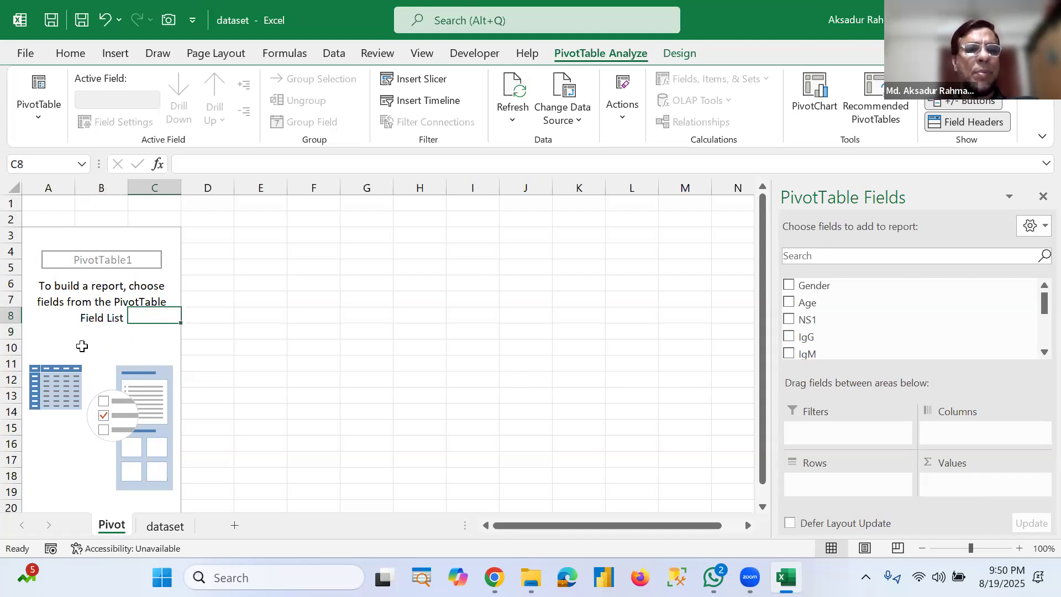
left_click(165, 526)
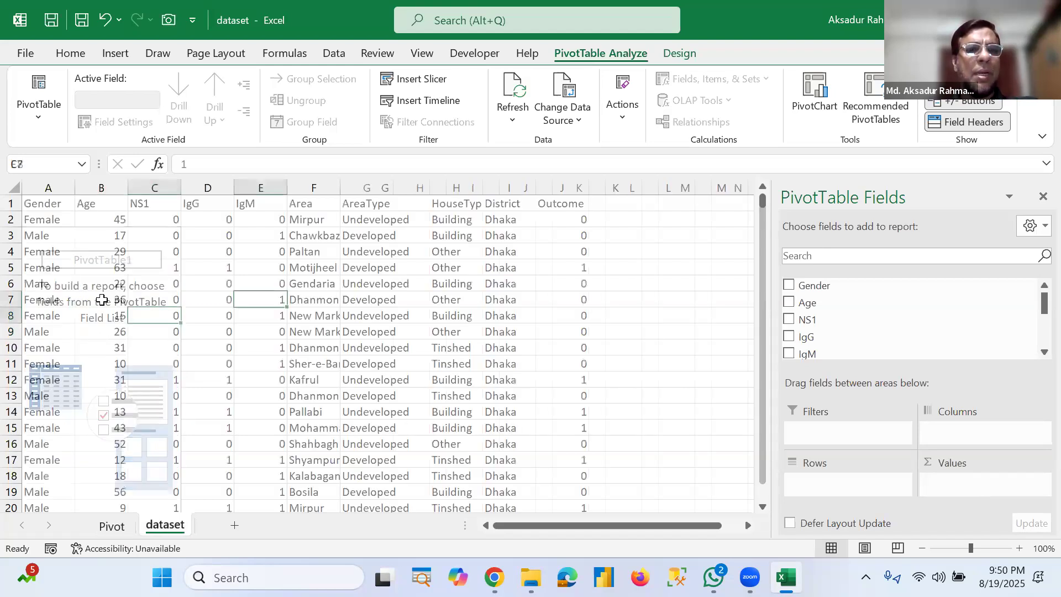
left_click_drag(24, 204, 552, 206)
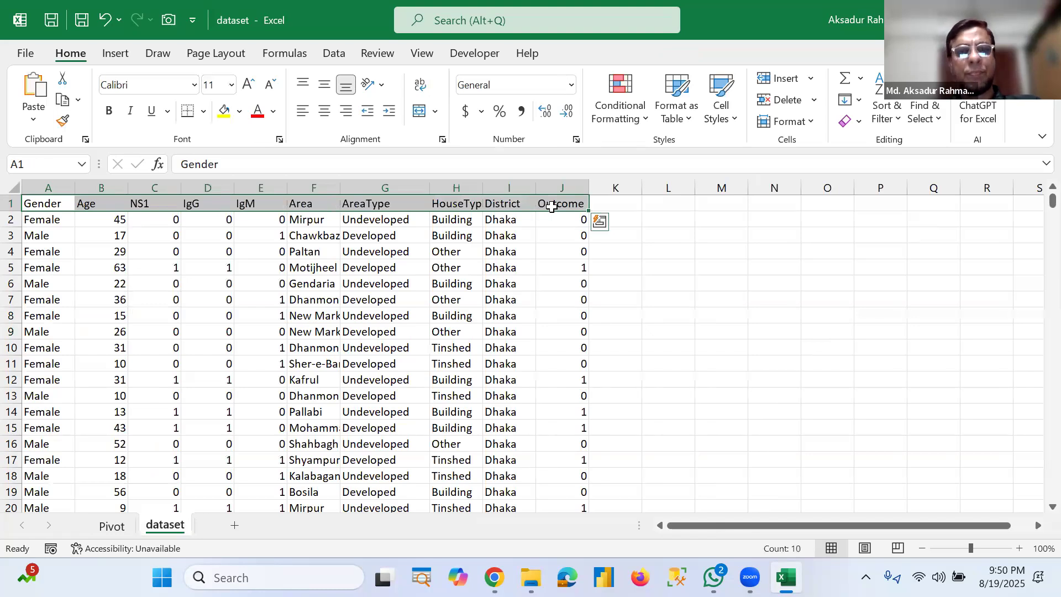
left_click(111, 526)
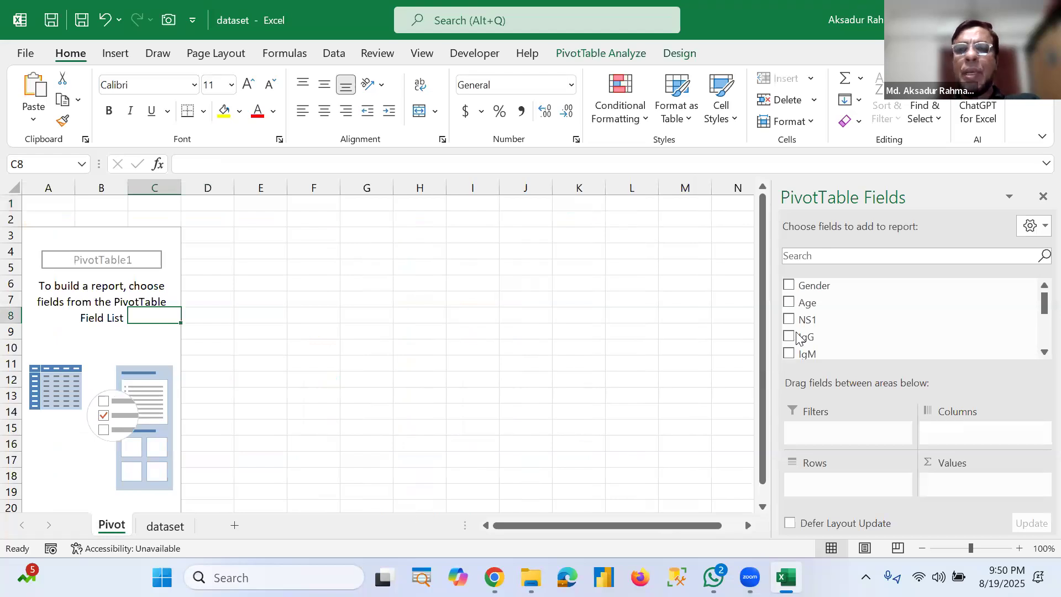
left_click_drag(816, 286, 824, 301)
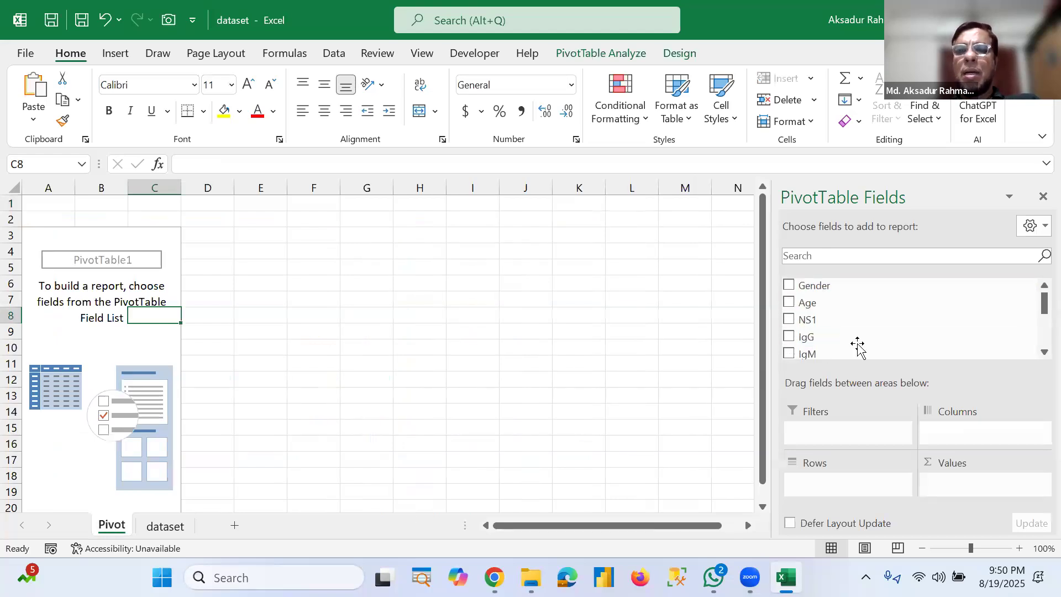
scroll(829, 332, "down", 3)
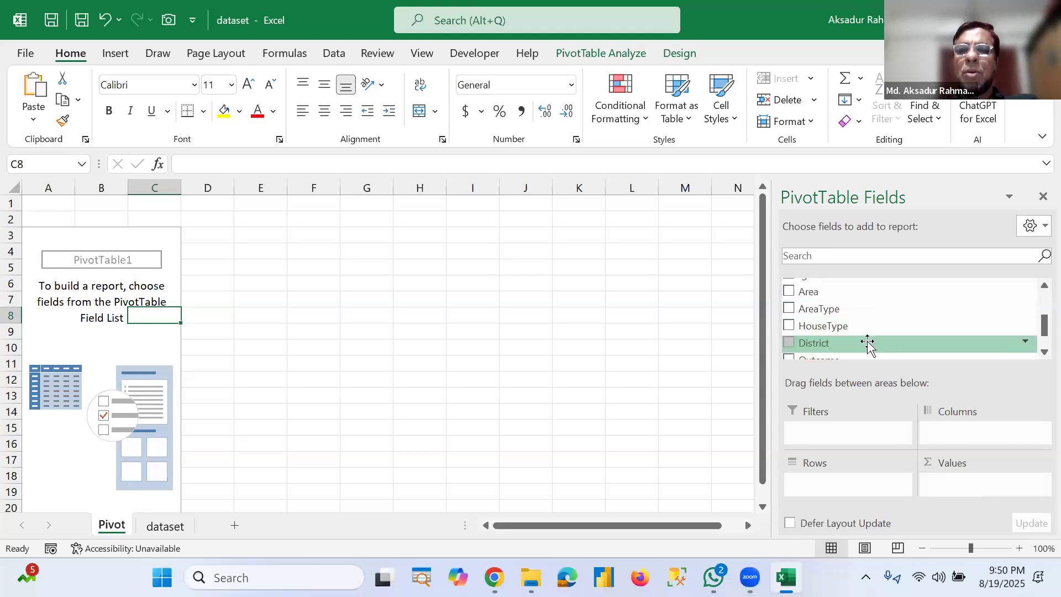
scroll(853, 345, "down", 1)
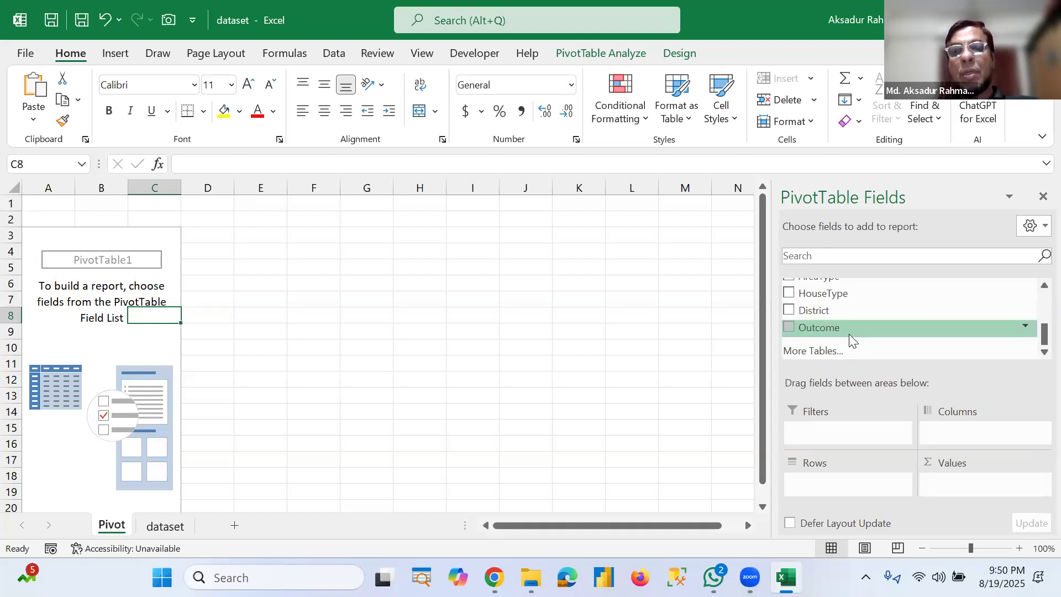
left_click(166, 527)
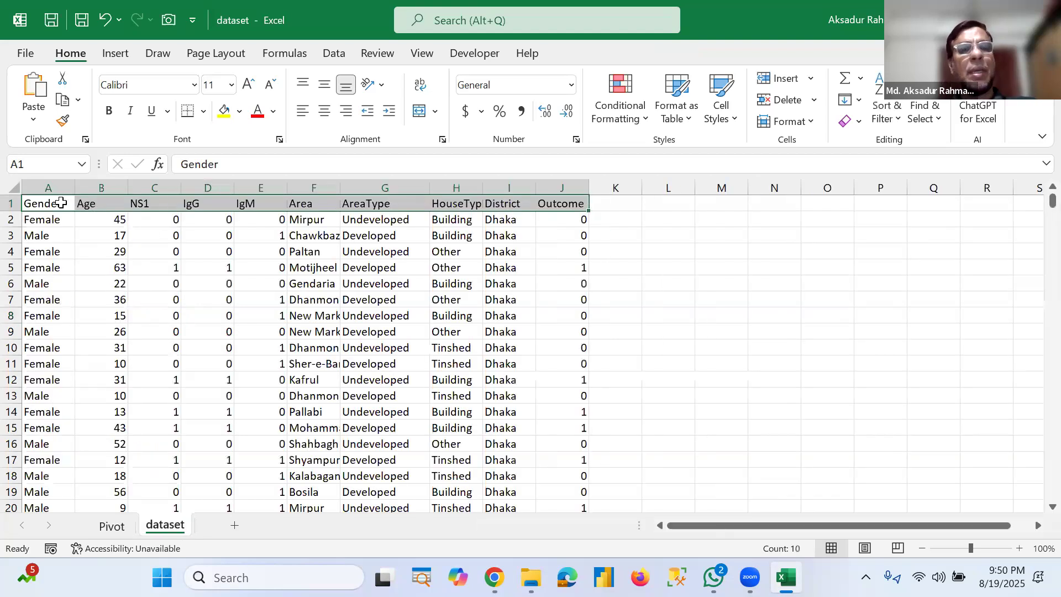
left_click(111, 527)
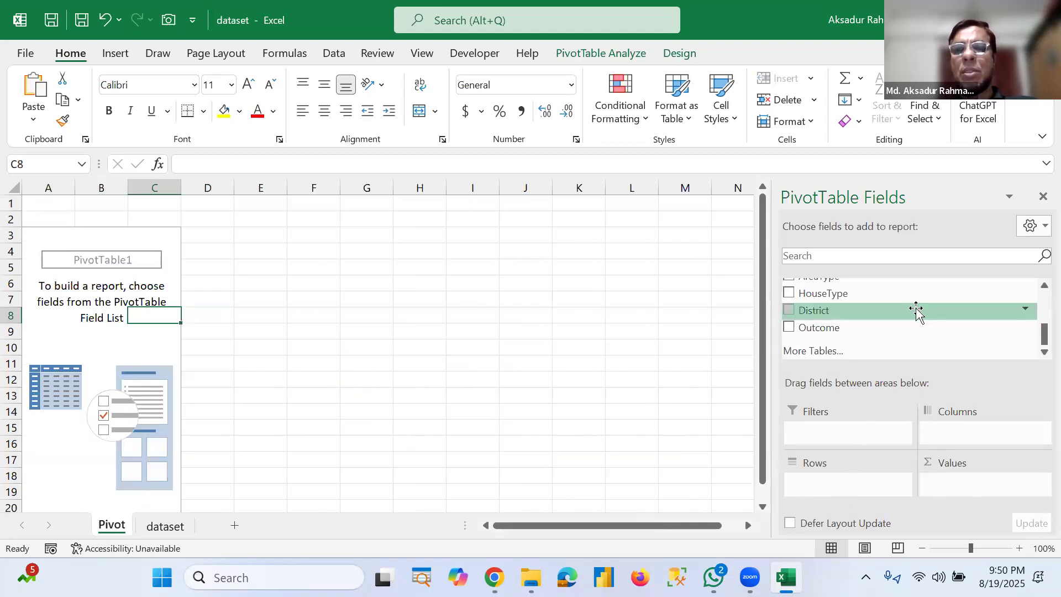
scroll(918, 309, "up", 5)
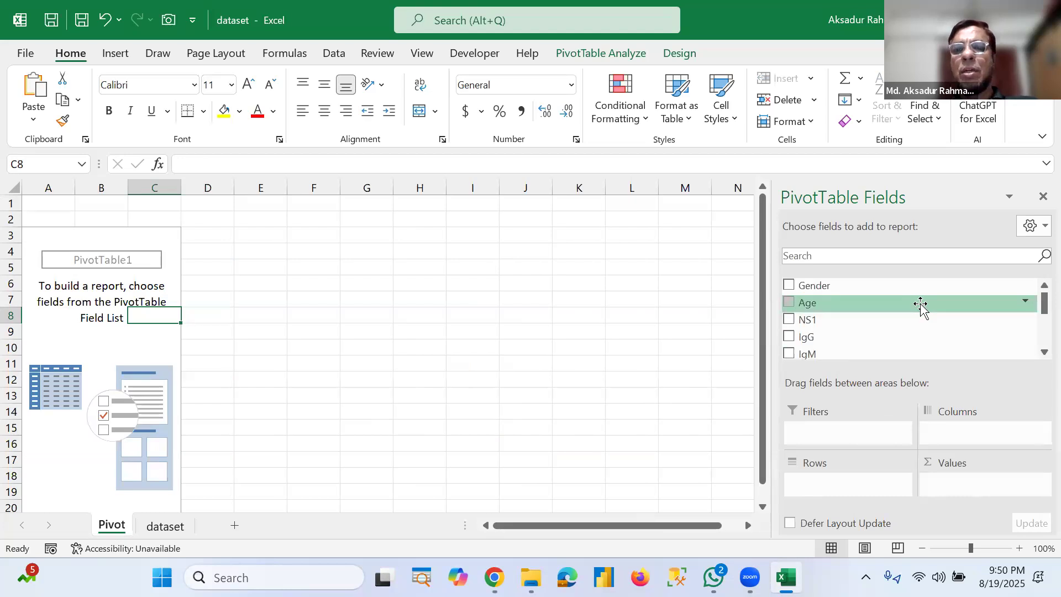
scroll(920, 305, "down", 5)
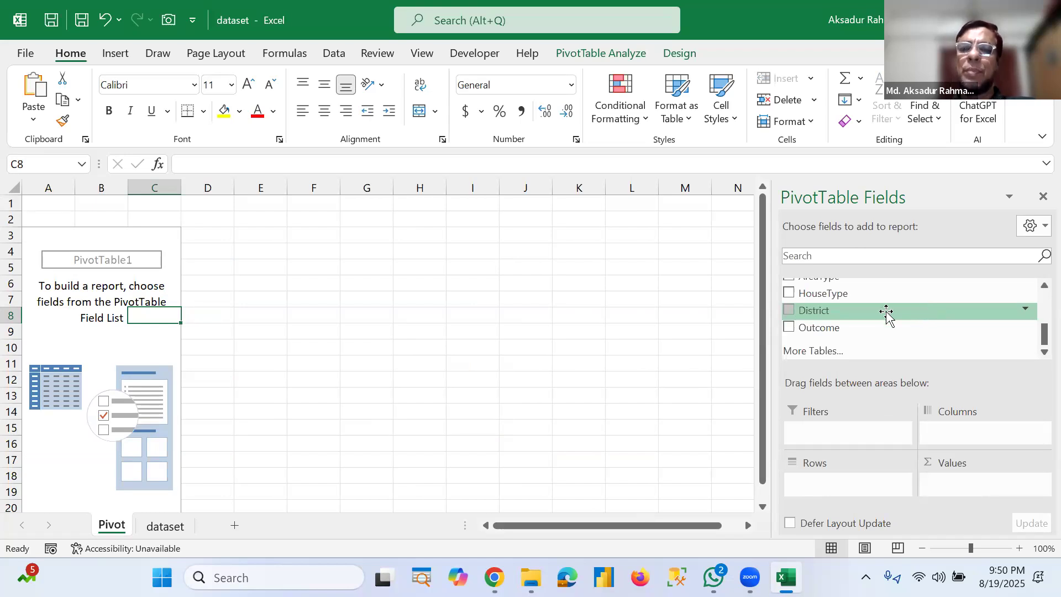
Step: Build the PivotTable with Area in the rows and Outcome in the values
left_click_drag(852, 336, 821, 486)
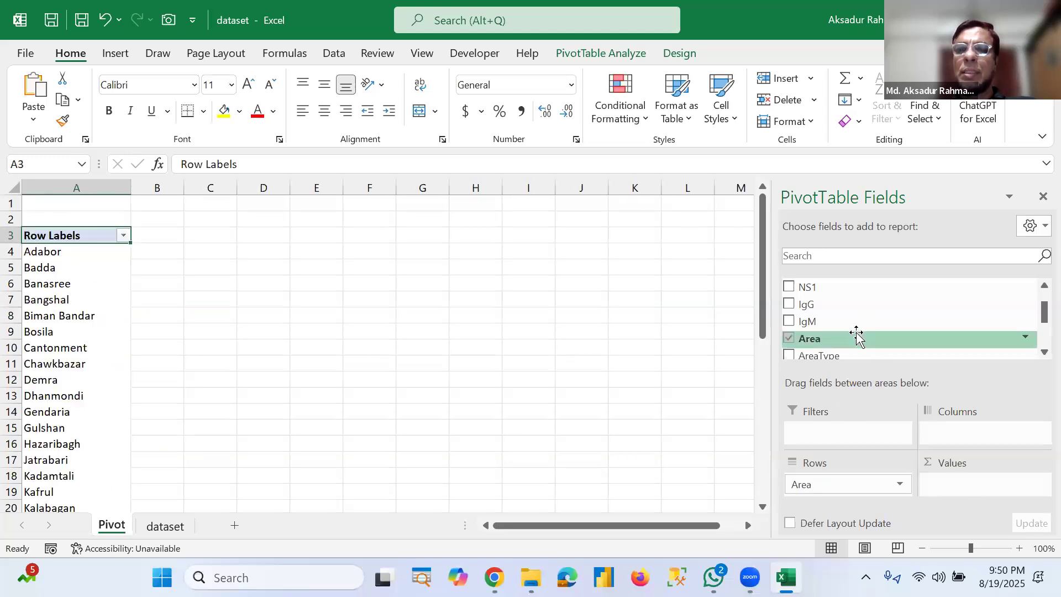
scroll(855, 334, "down", 2)
left_click_drag(853, 335, 970, 483)
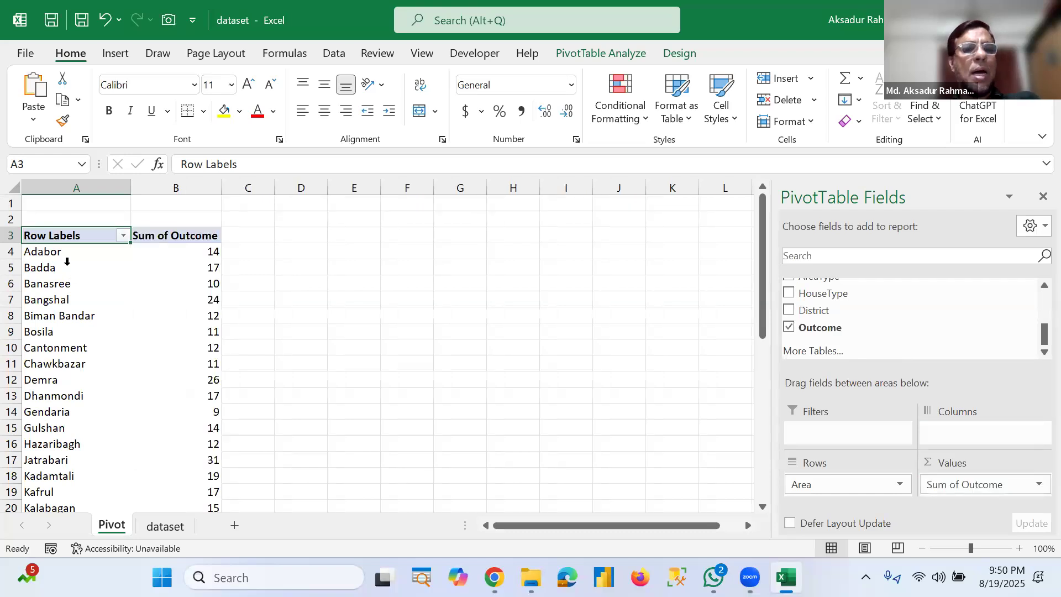
Step: Review the Sum of Outcome values for each area down to the Grand Total
left_click(57, 262)
left_click(165, 268)
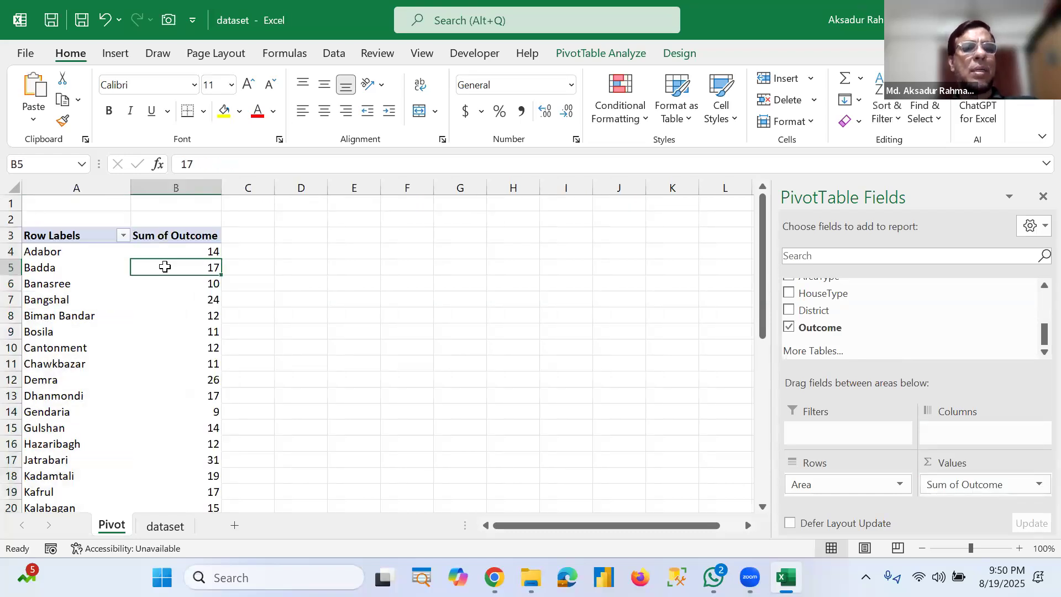
left_click(95, 270)
key("Right")
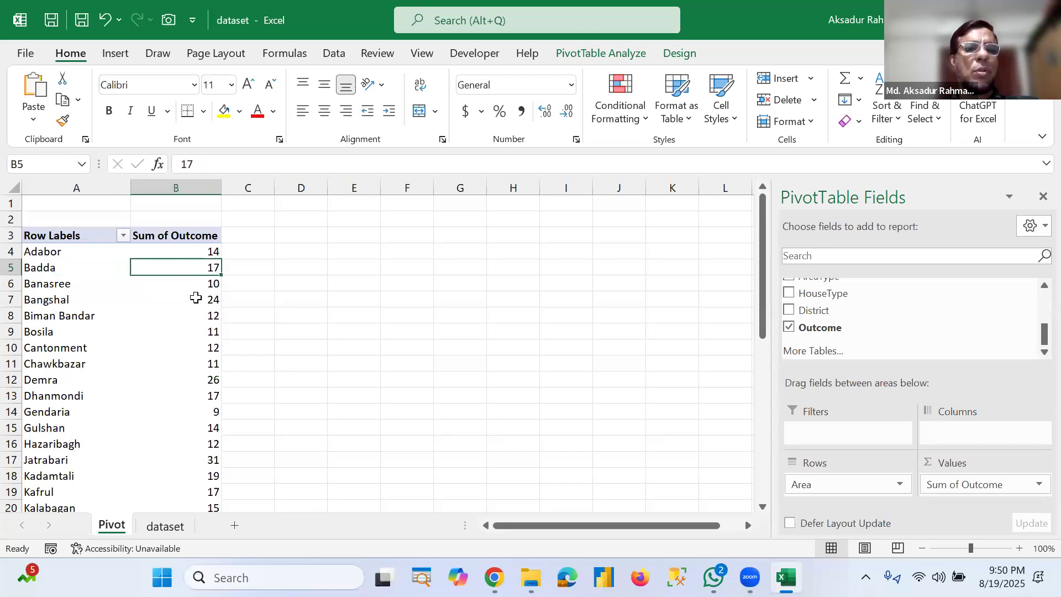
left_click(170, 293)
left_click(194, 281)
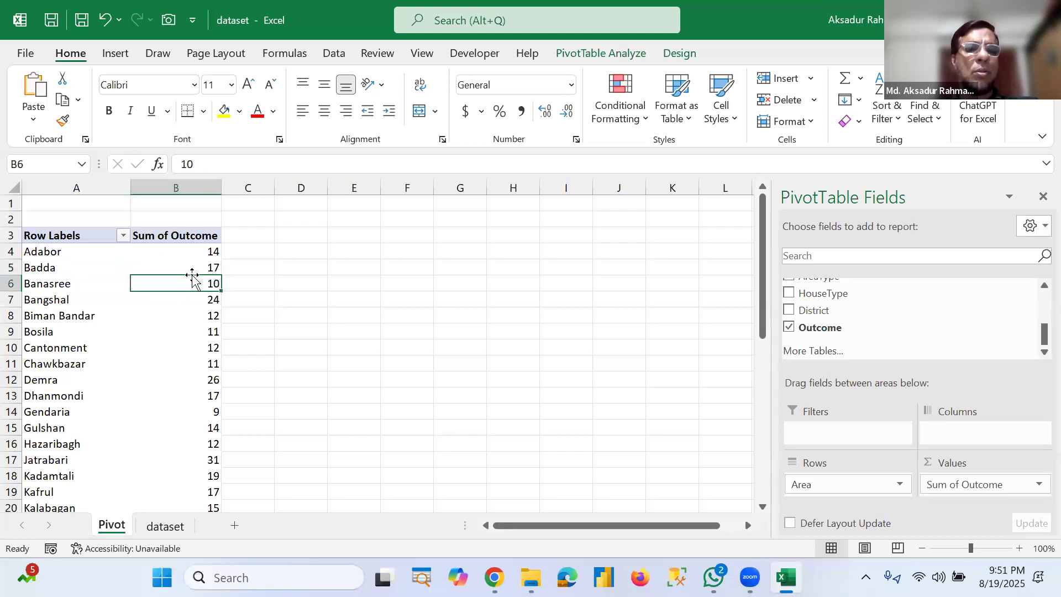
scroll(192, 278, "down", 8)
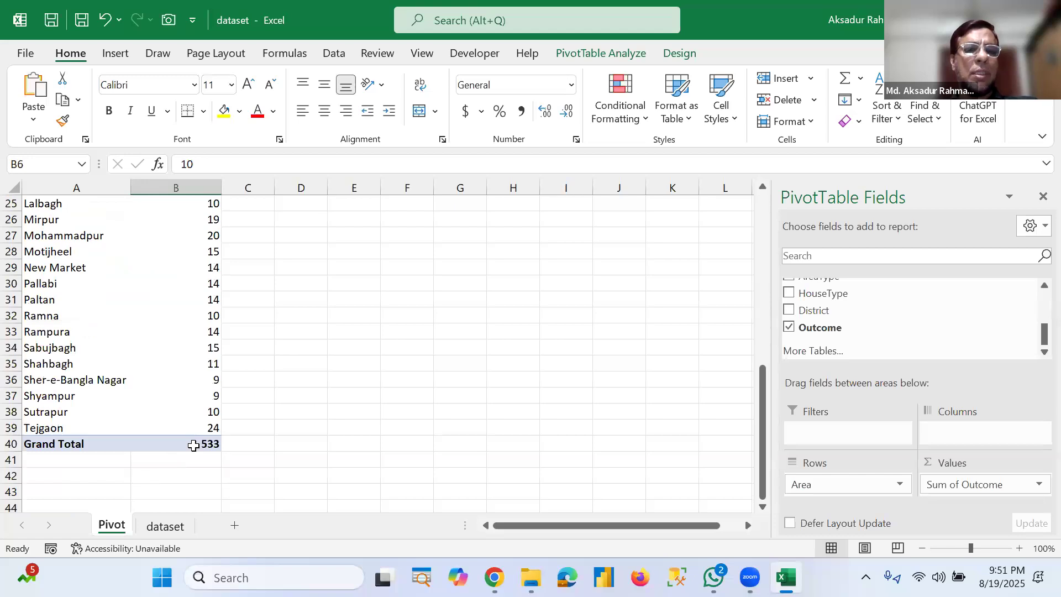
scroll(194, 445, "up", 5)
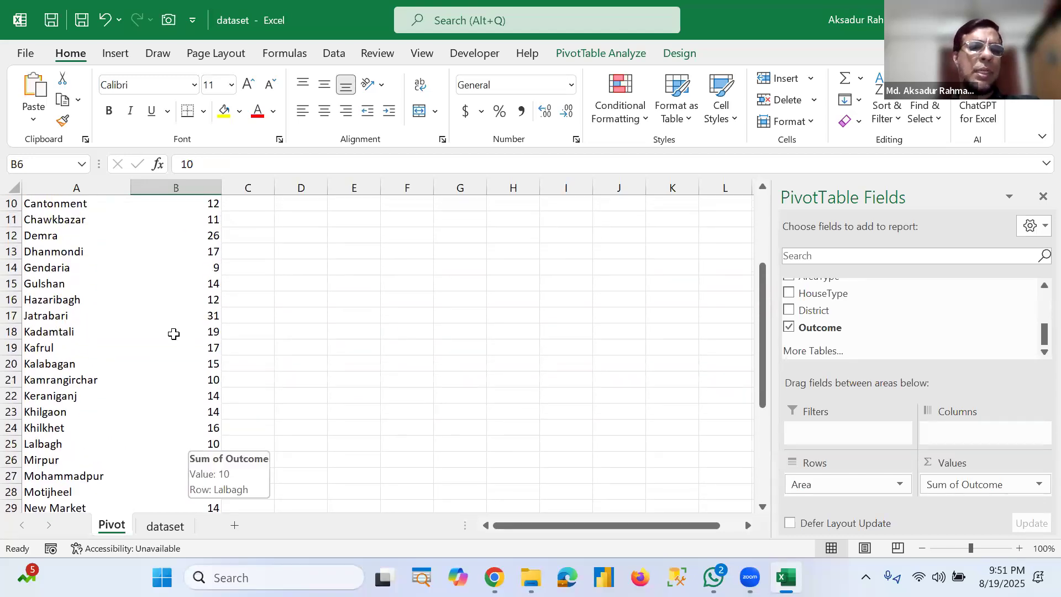
mouse_move(175, 335)
scroll(174, 335, "down", 7)
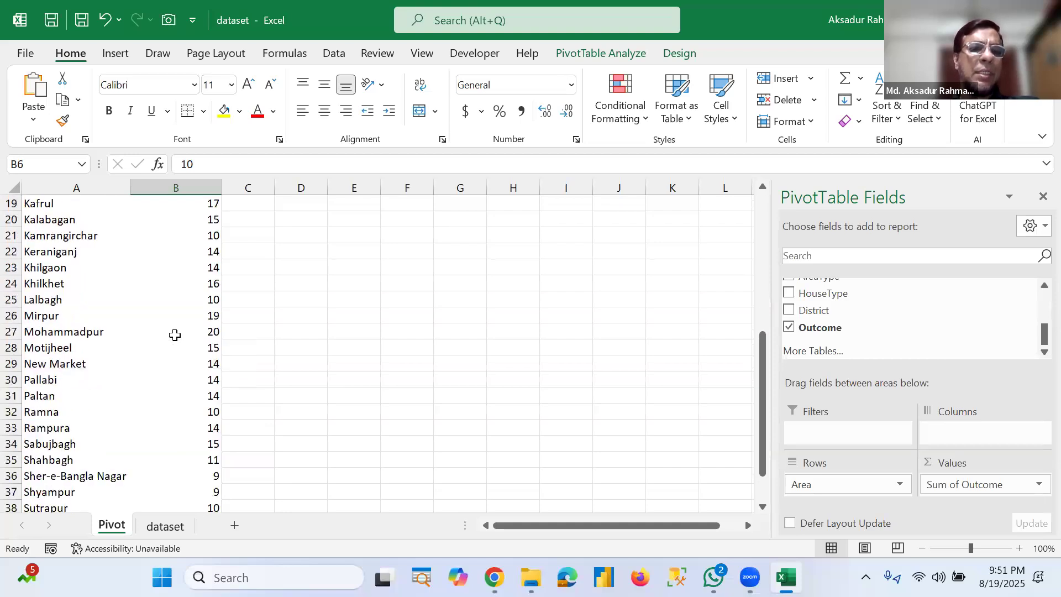
scroll(175, 335, "up", 10)
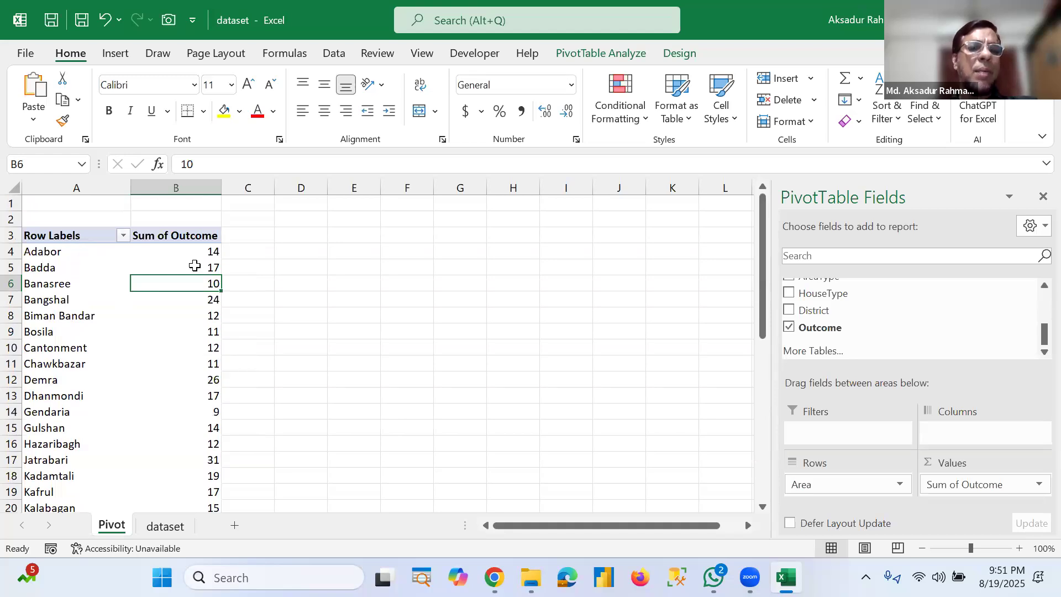
left_click(202, 256)
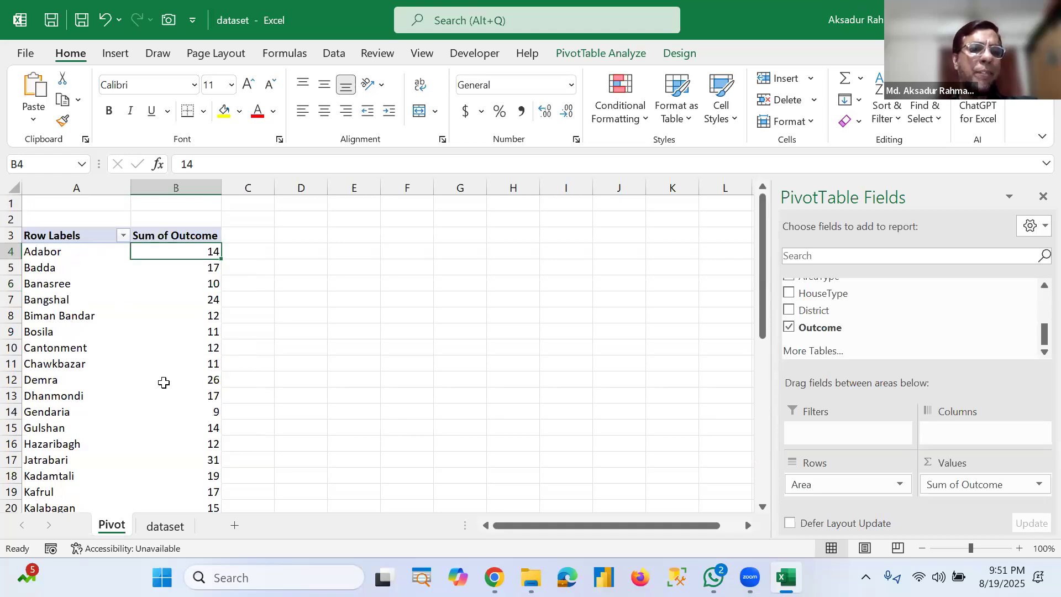
scroll(164, 382, "down", 3)
scroll(160, 487, "down", 2)
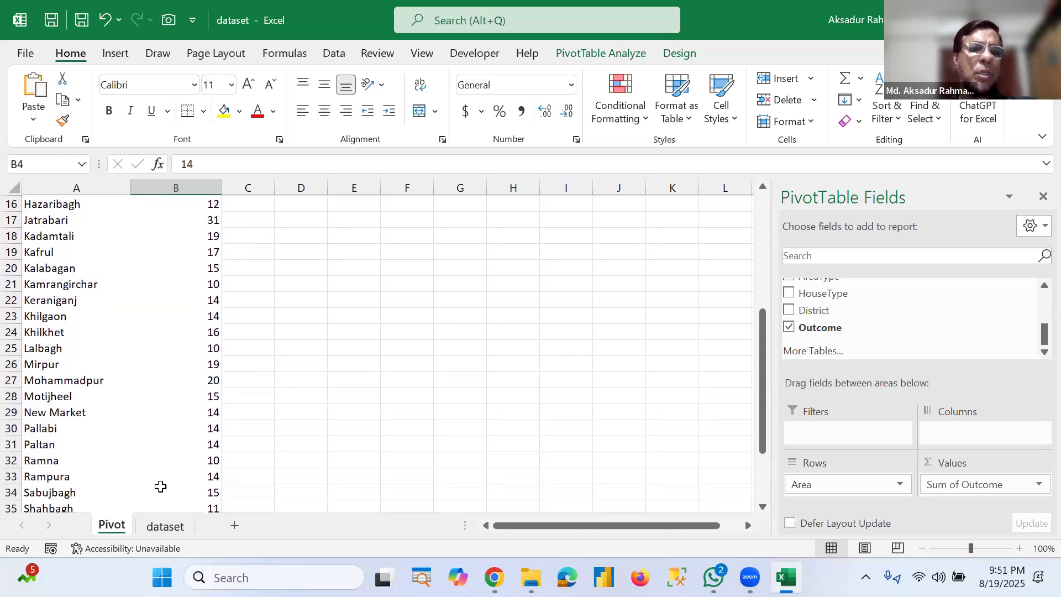
scroll(180, 490, "down", 3)
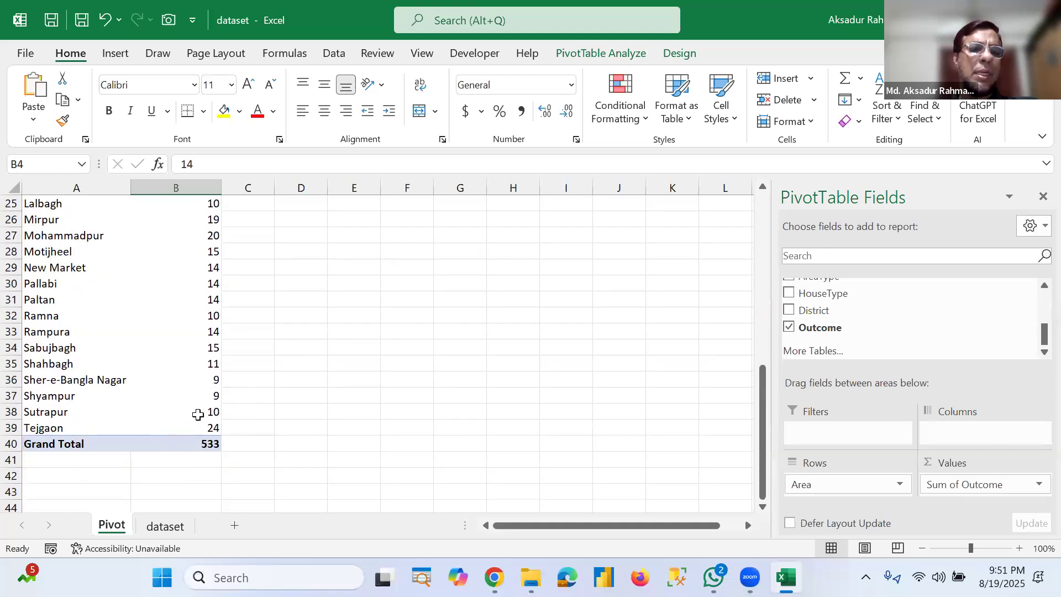
scroll(198, 415, "up", 8)
scroll(198, 415, "down", 2)
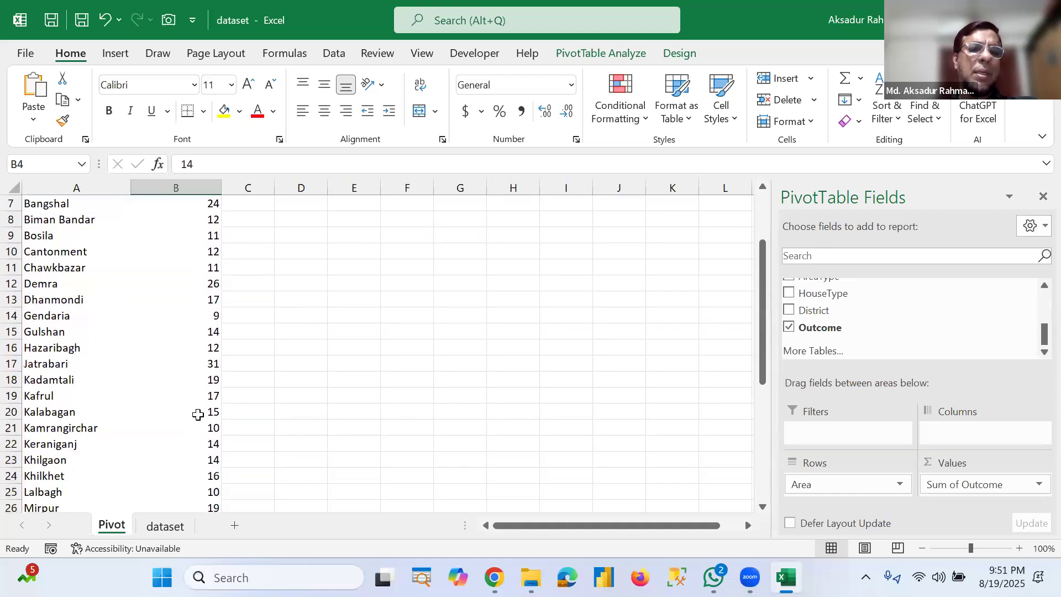
scroll(198, 414, "up", 2)
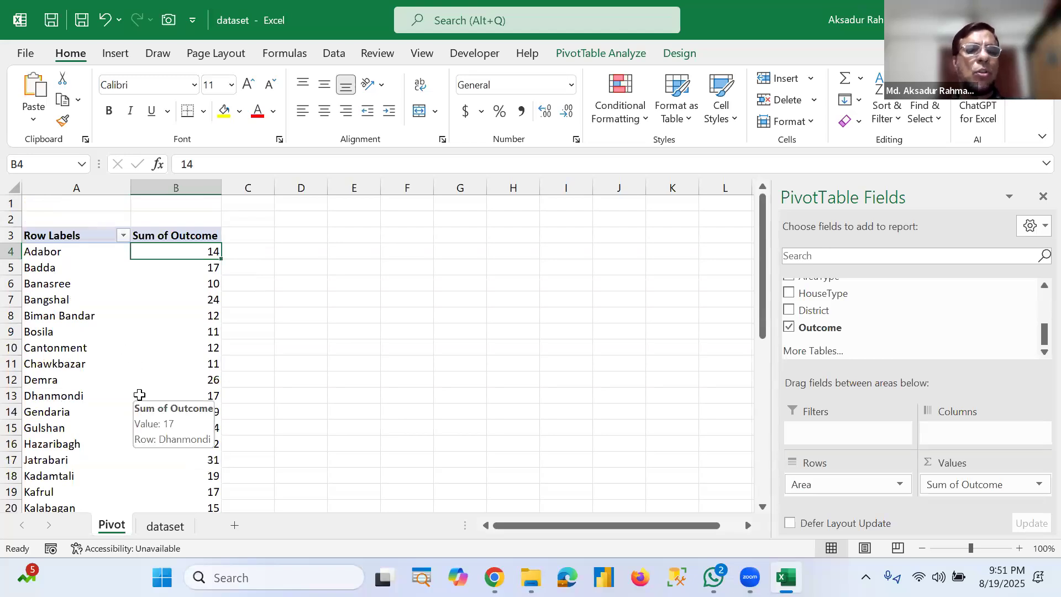
scroll(139, 394, "down", 3)
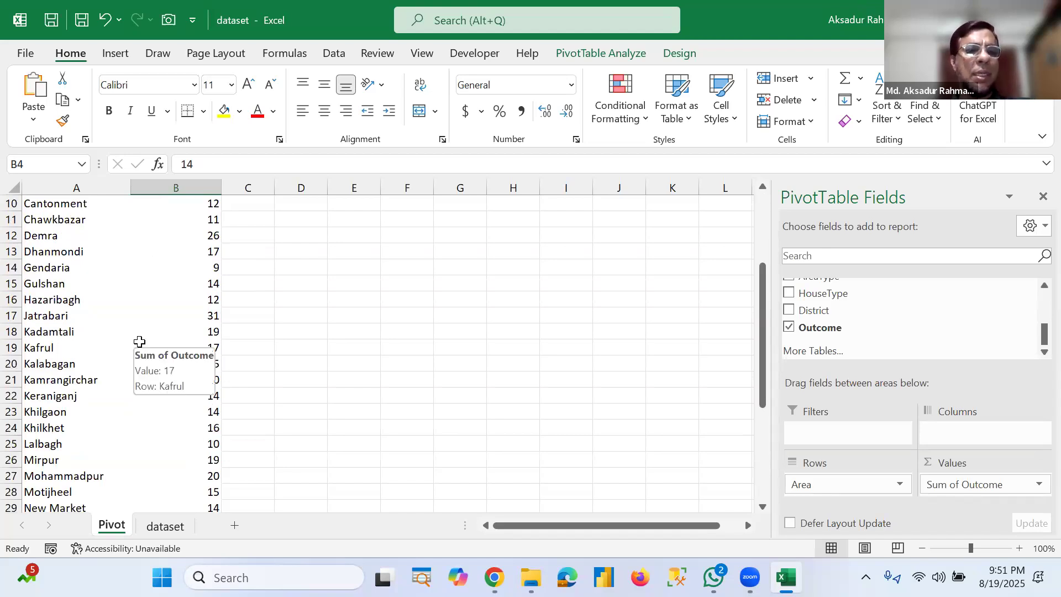
scroll(139, 342, "down", 5)
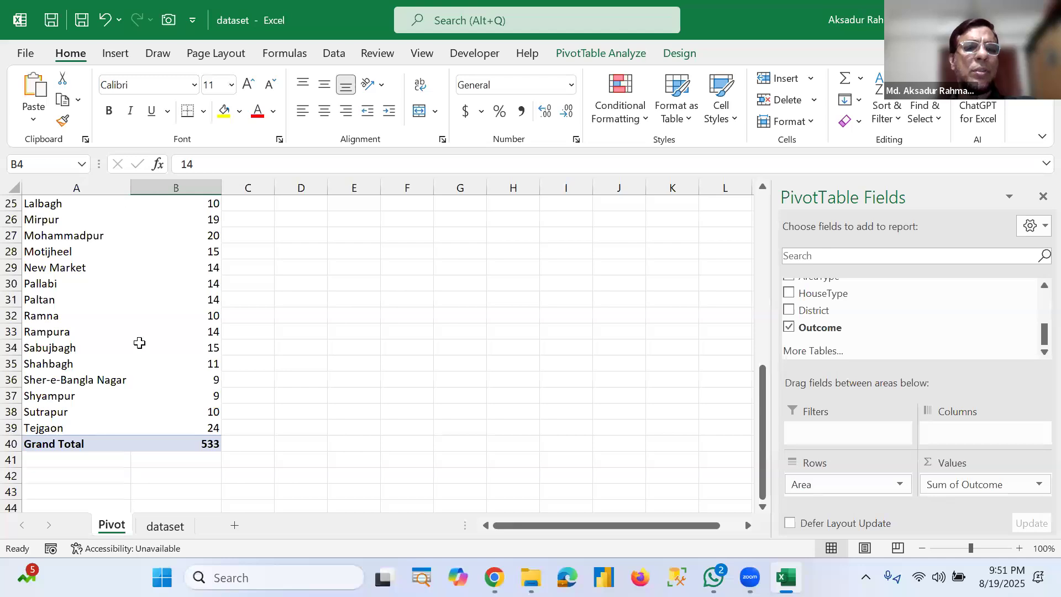
scroll(139, 343, "up", 4)
scroll(139, 343, "up", 3)
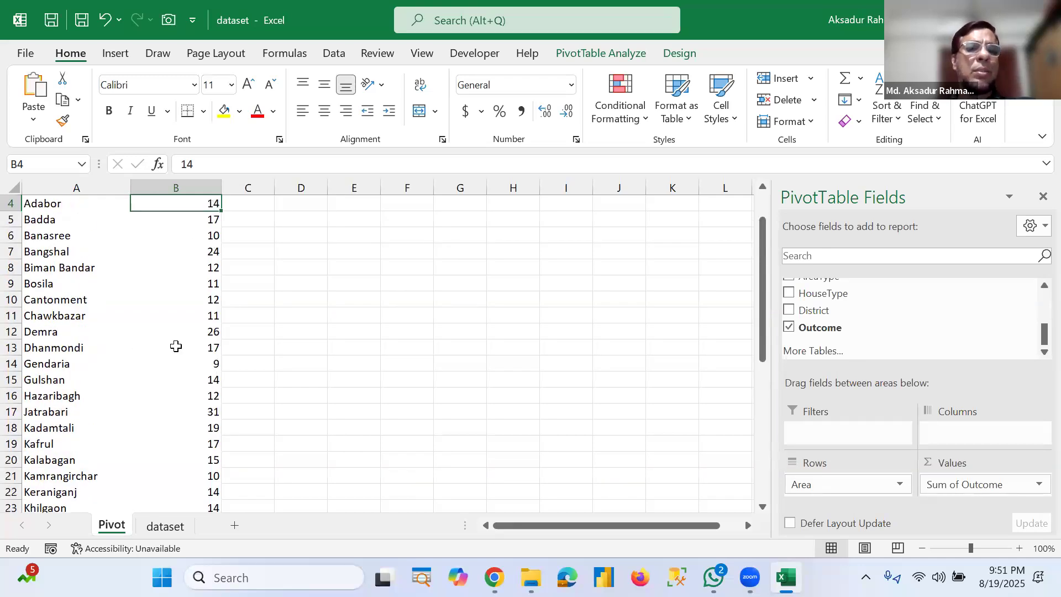
scroll(191, 430, "down", 6)
scroll(198, 452, "up", 5)
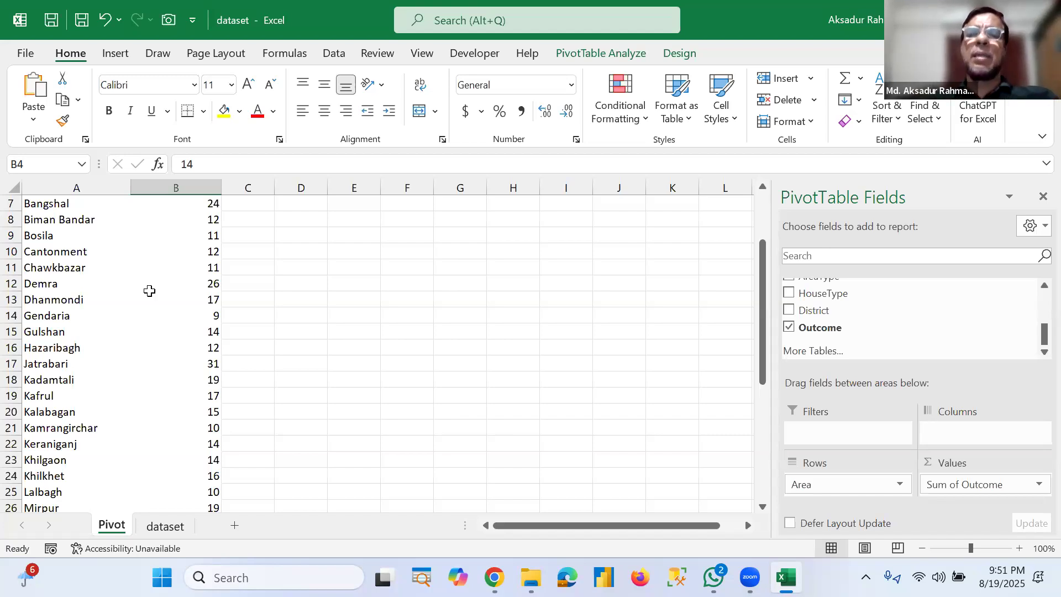
mouse_move(149, 291)
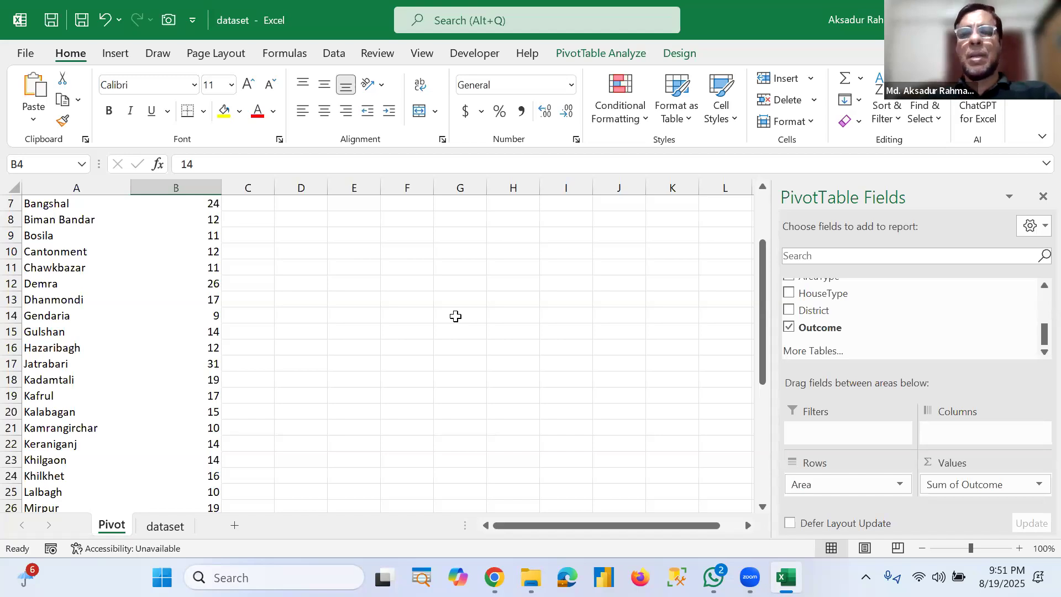
Step: Insert a clustered column PivotChart from the PivotTable
left_click(113, 284)
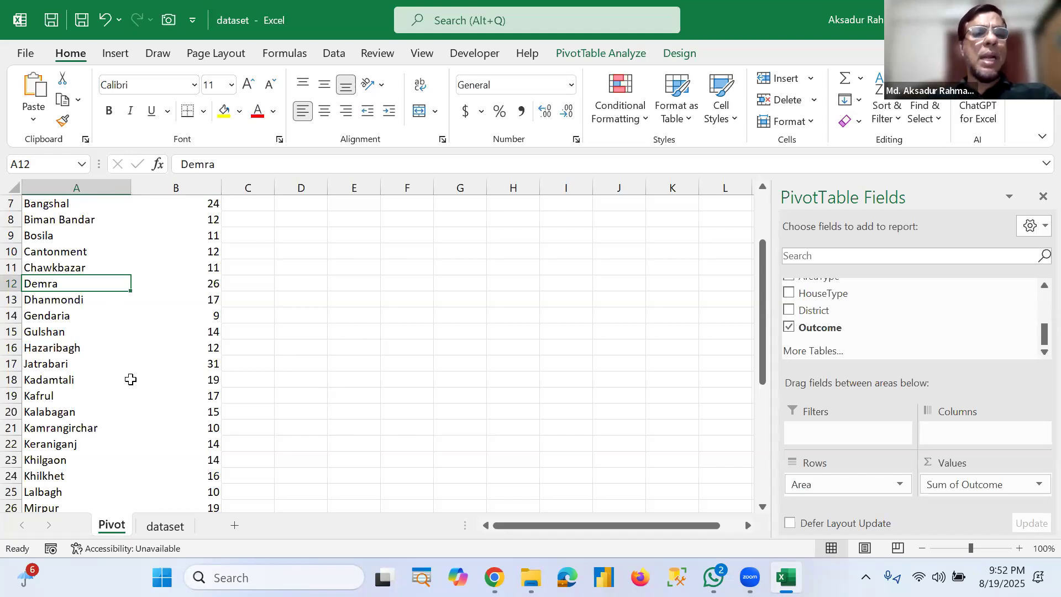
scroll(131, 380, "up", 2)
left_click(120, 313)
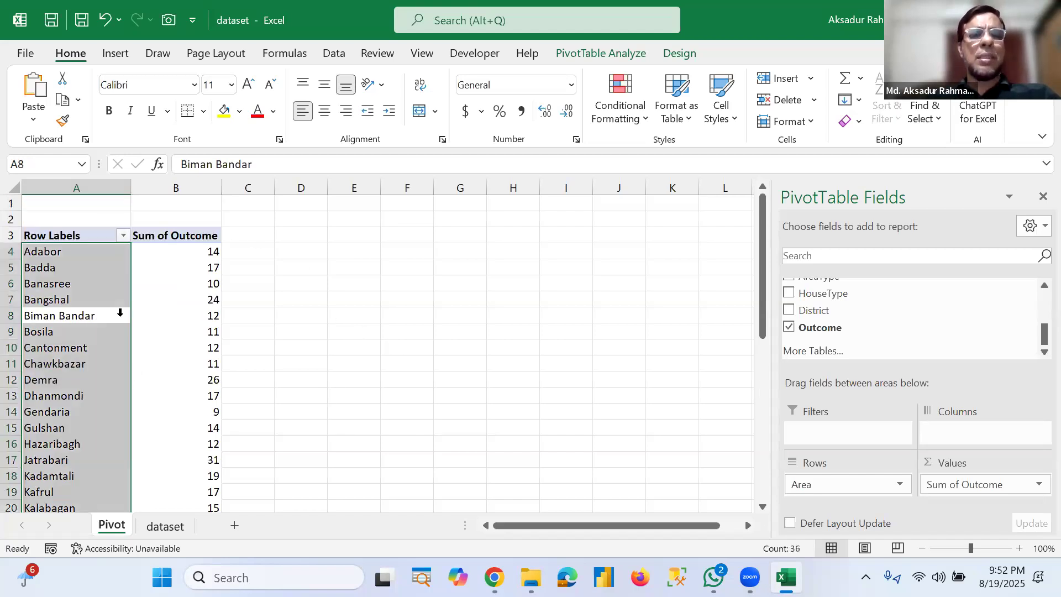
left_click(107, 295)
left_click(136, 377)
left_click(125, 350)
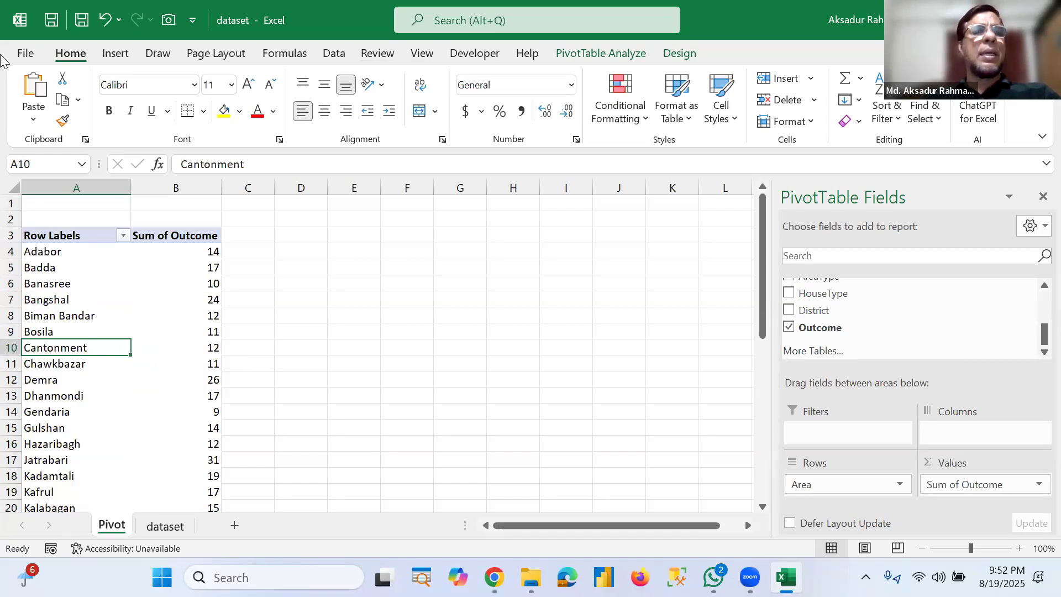
left_click(111, 55)
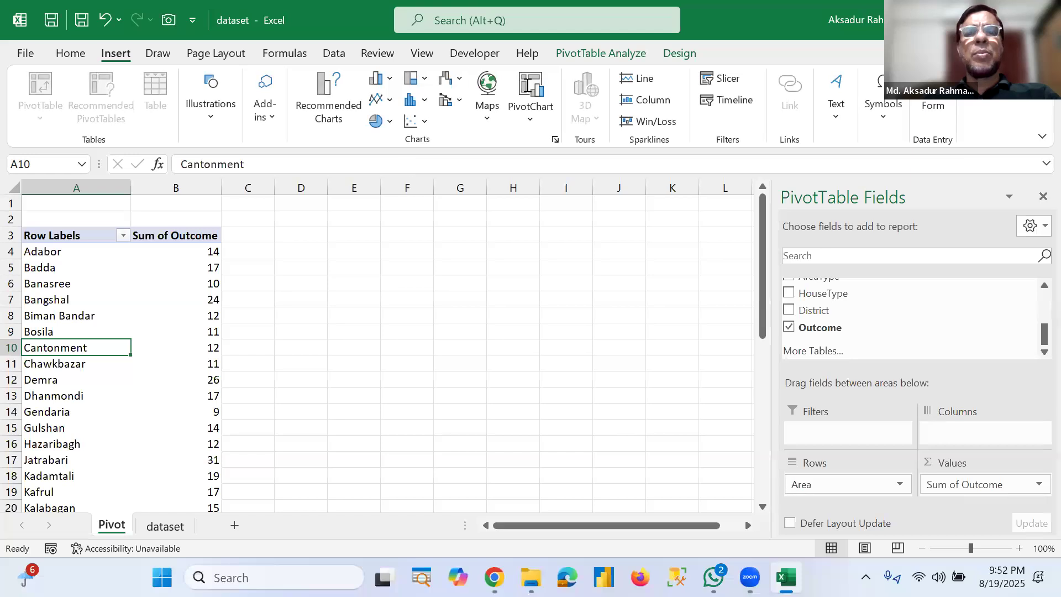
left_click(529, 87)
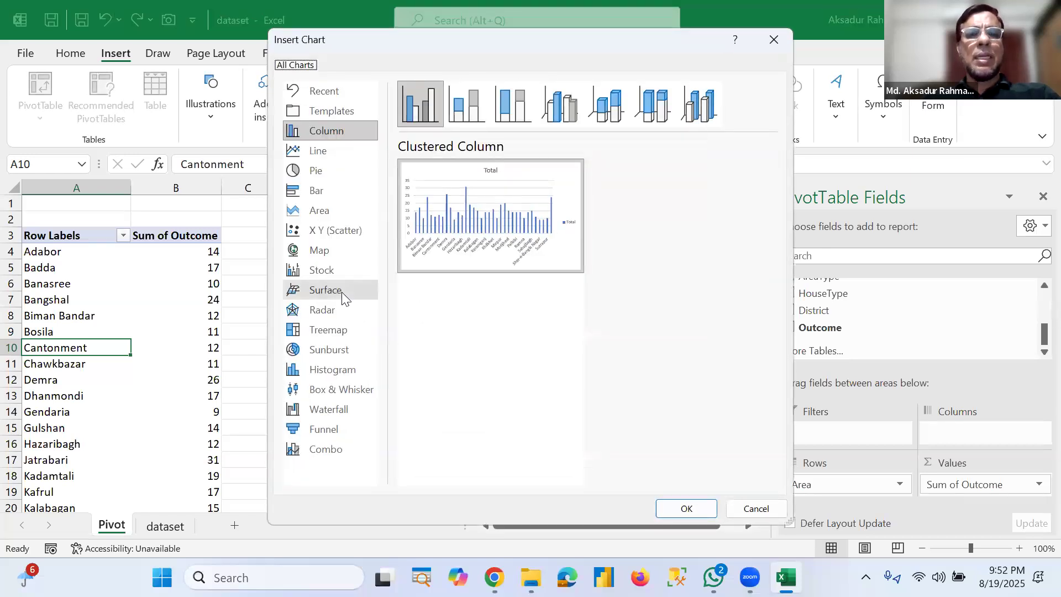
mouse_move(535, 259)
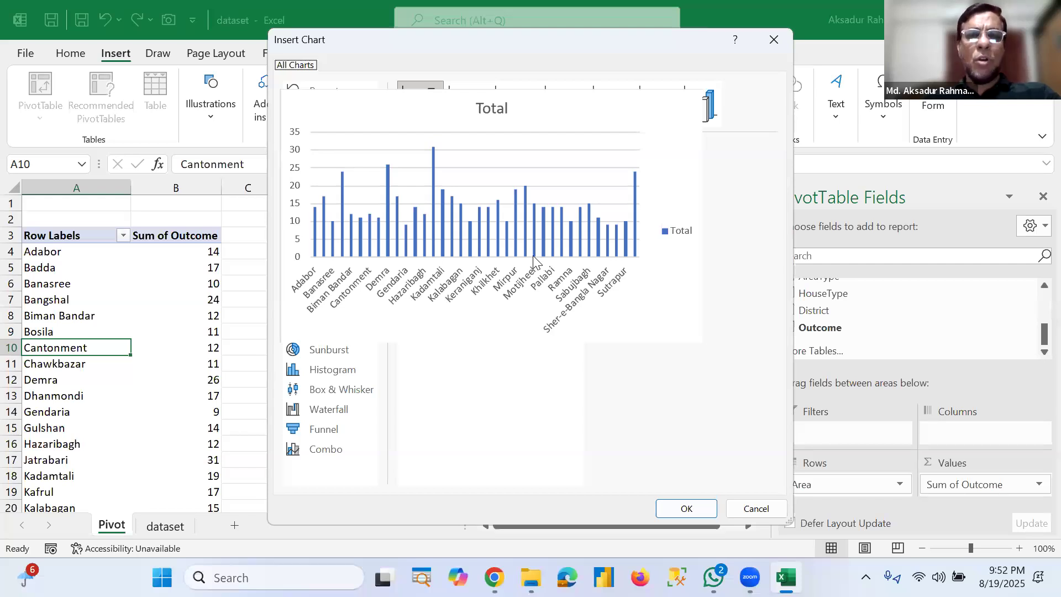
left_click(696, 508)
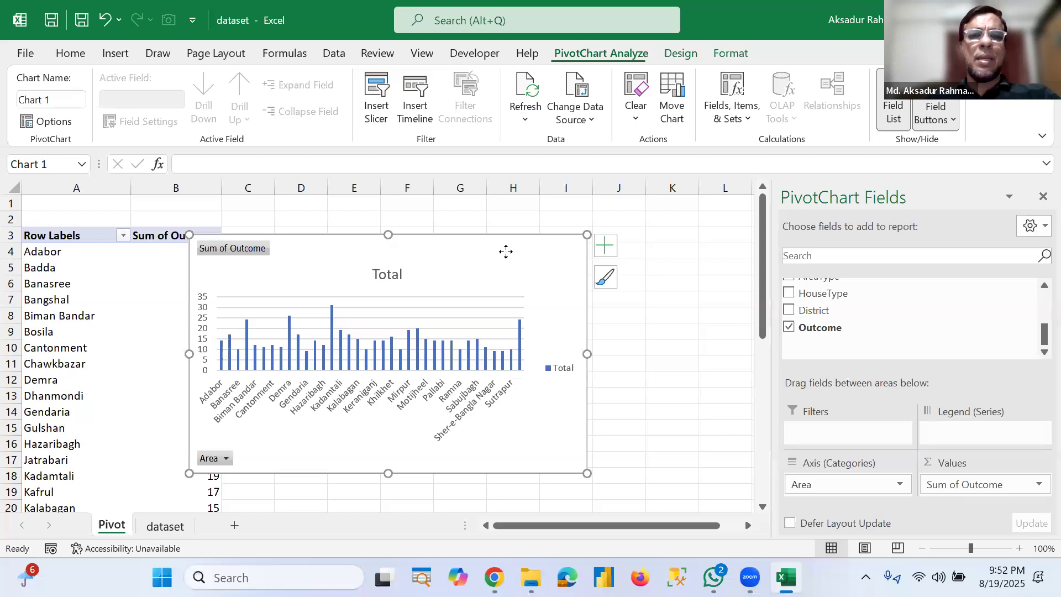
Step: Move the chart beside the PivotTable and turn on data labels
left_click_drag(391, 474, 460, 409)
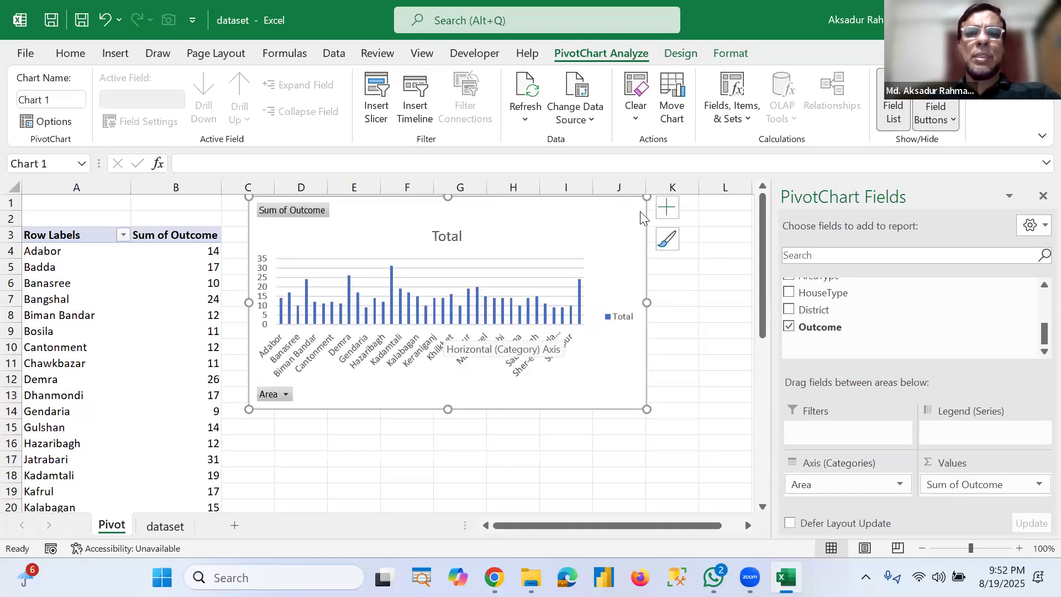
left_click(668, 207)
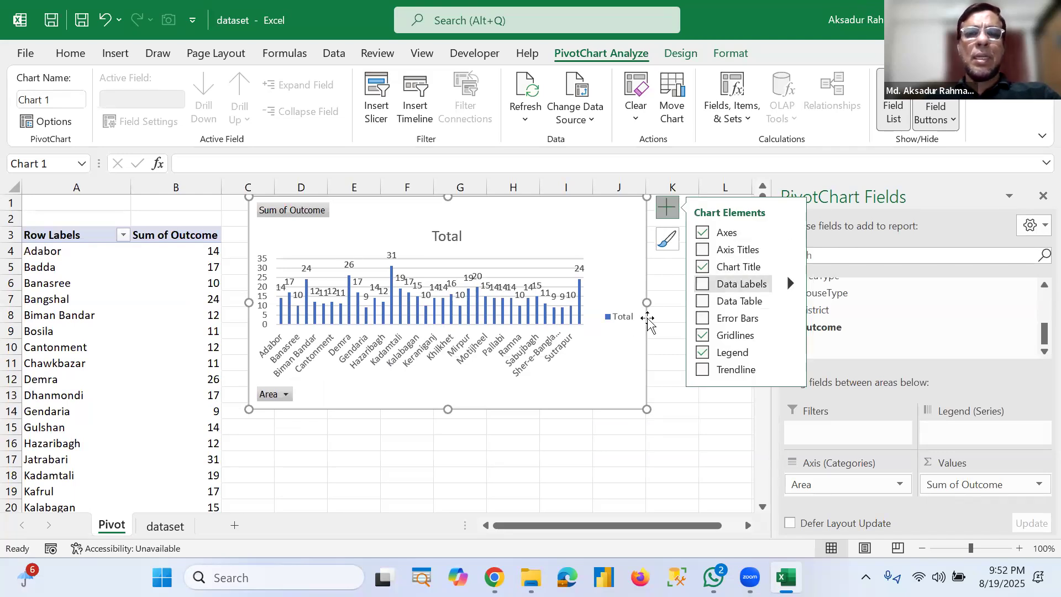
left_click(702, 285)
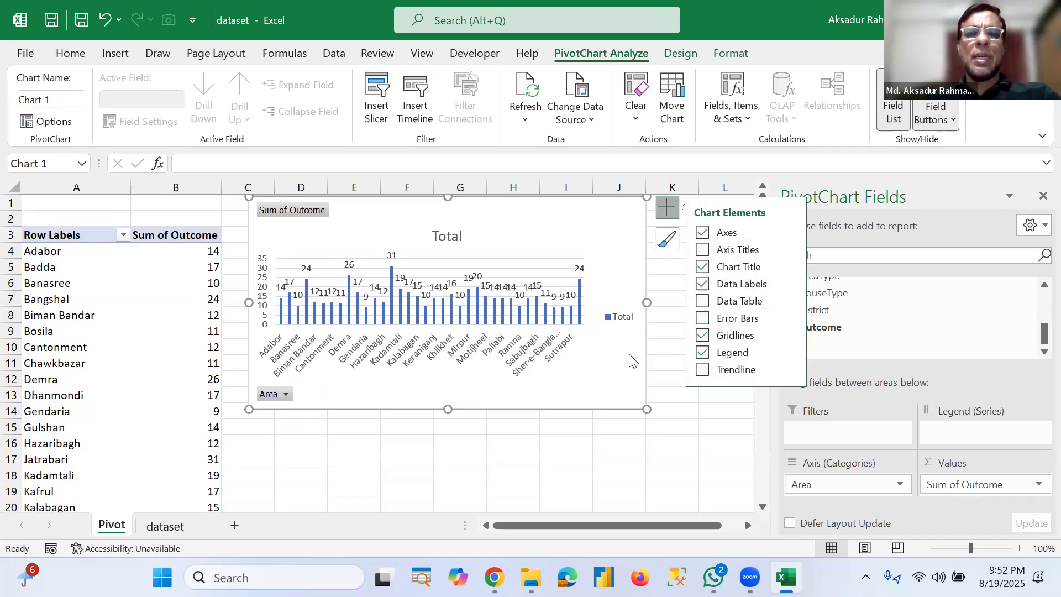
Step: Widen the chart and remove its legend
left_click(486, 301)
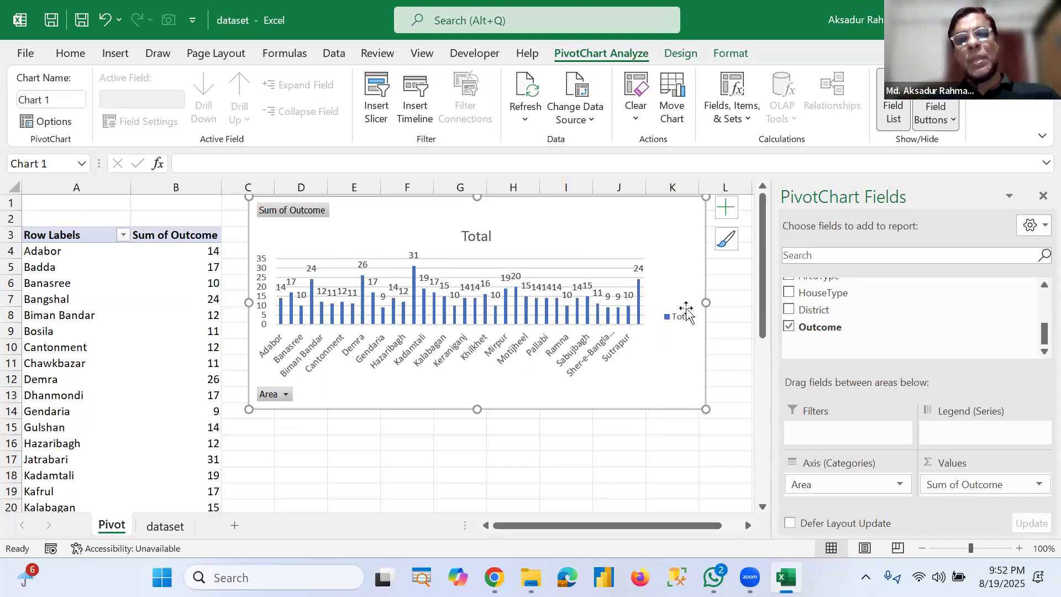
left_click(727, 207)
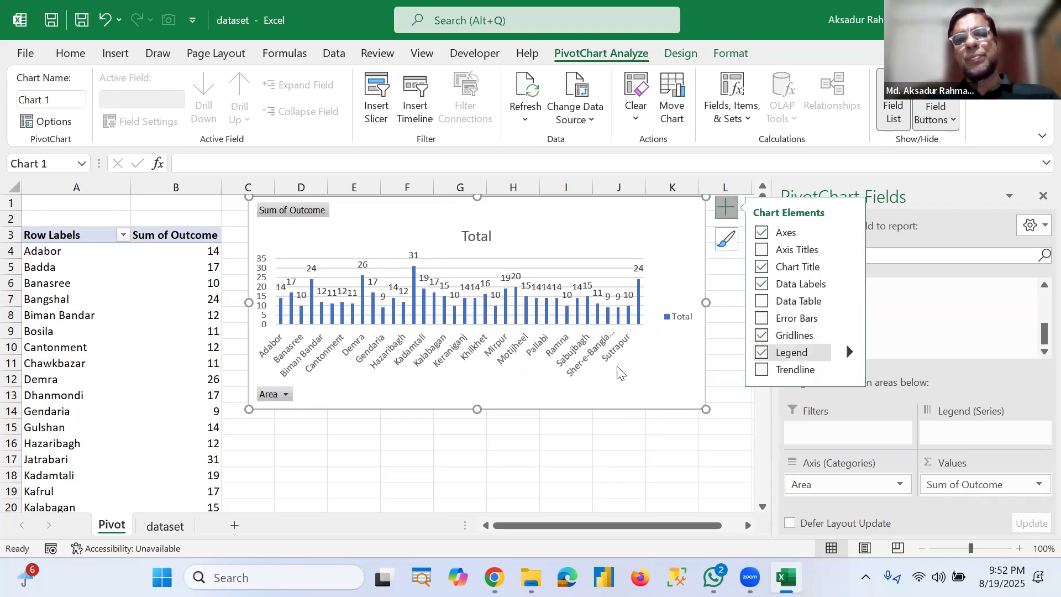
left_click(829, 352)
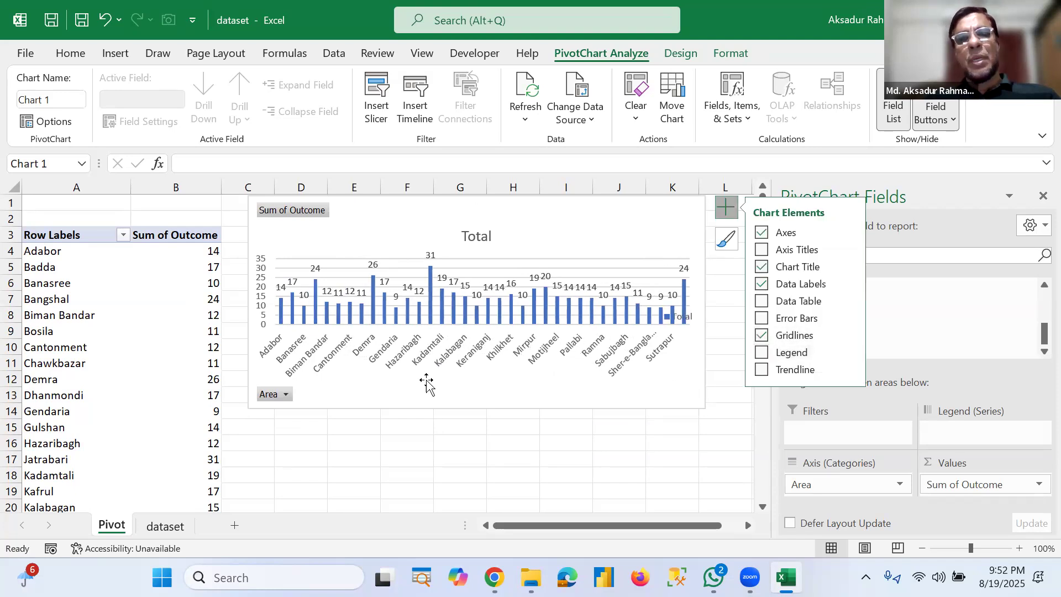
Step: Hide all field buttons on the PivotChart and rename the chart title to Area
right_click(305, 215)
left_click(358, 404)
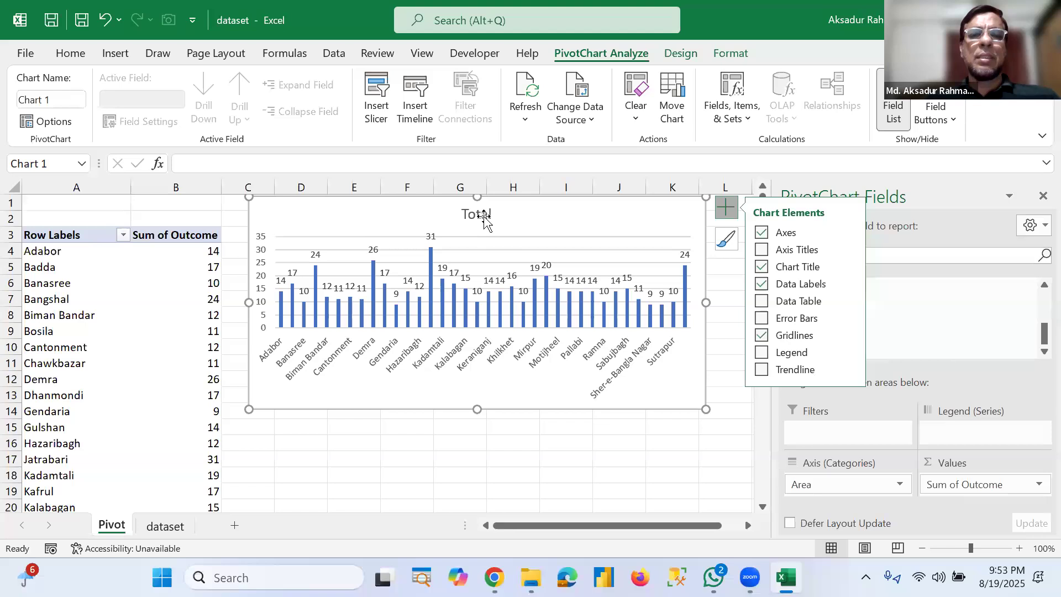
double_click(483, 211)
double_click(483, 214)
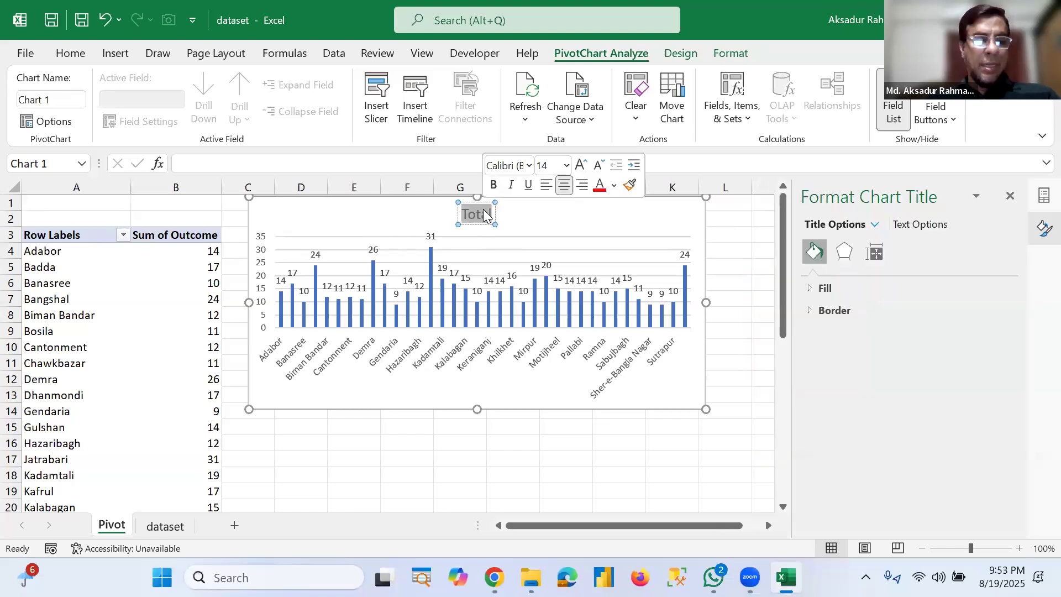
type("Ae")
key("BackSpace")
type("rea")
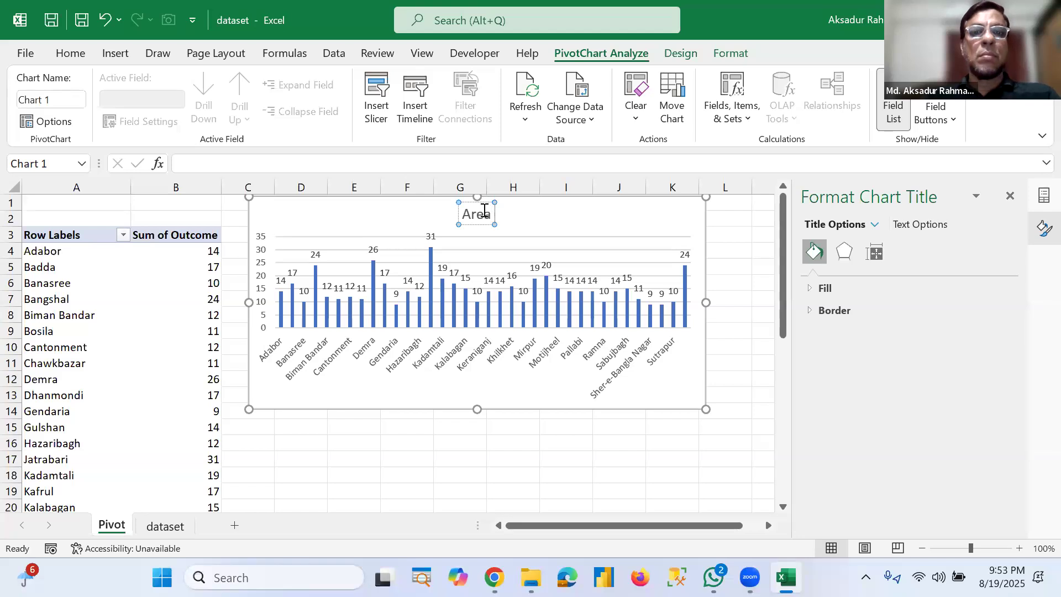
type(" wise")
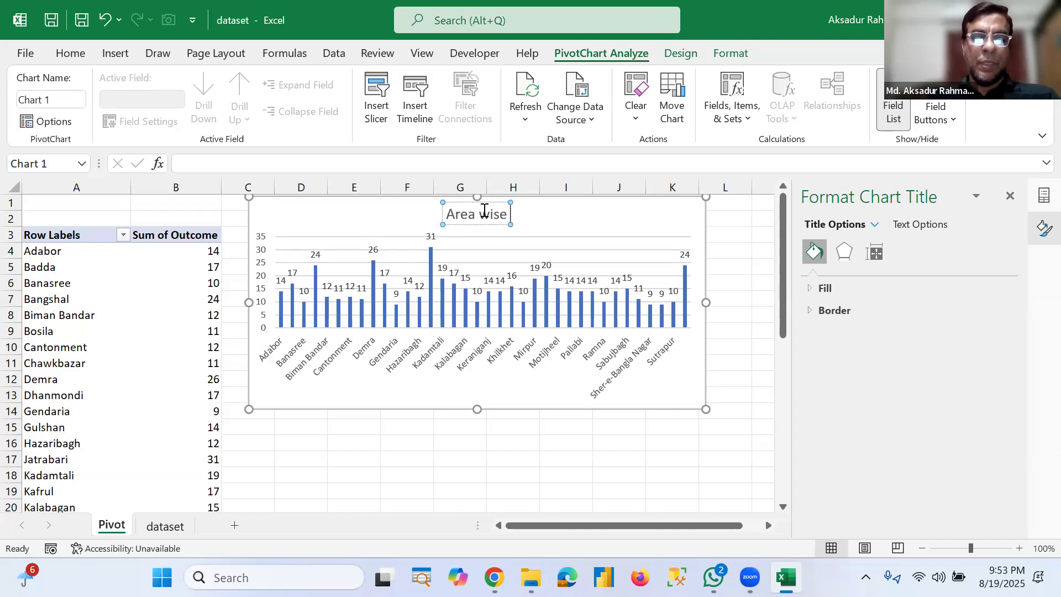
Step: Rename the chart title to Area wise patients and move the title to the chart's upper left corner
type("patients")
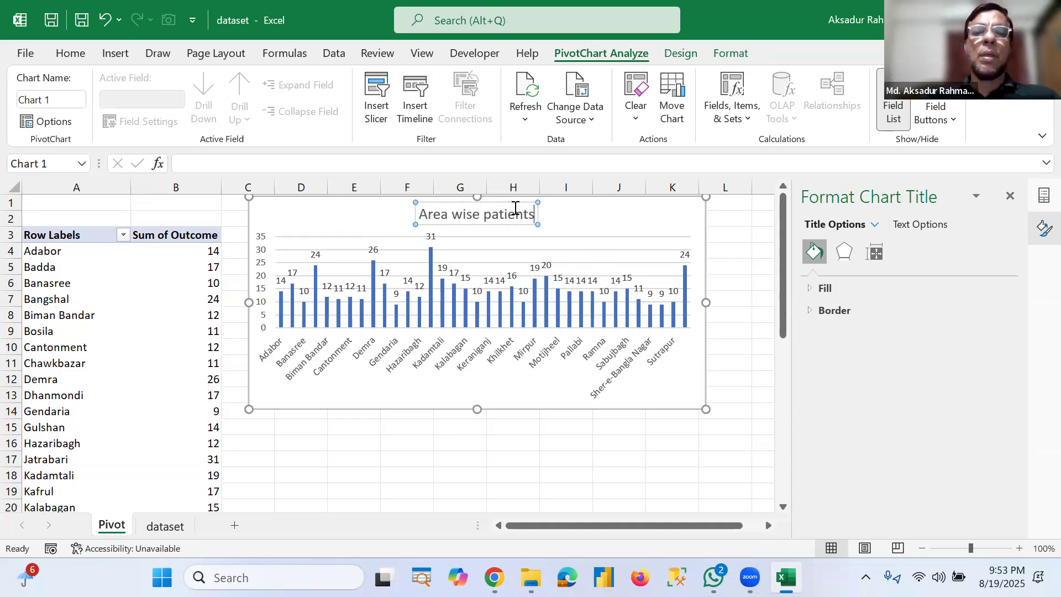
left_click_drag(409, 200, 342, 198)
left_click(391, 445)
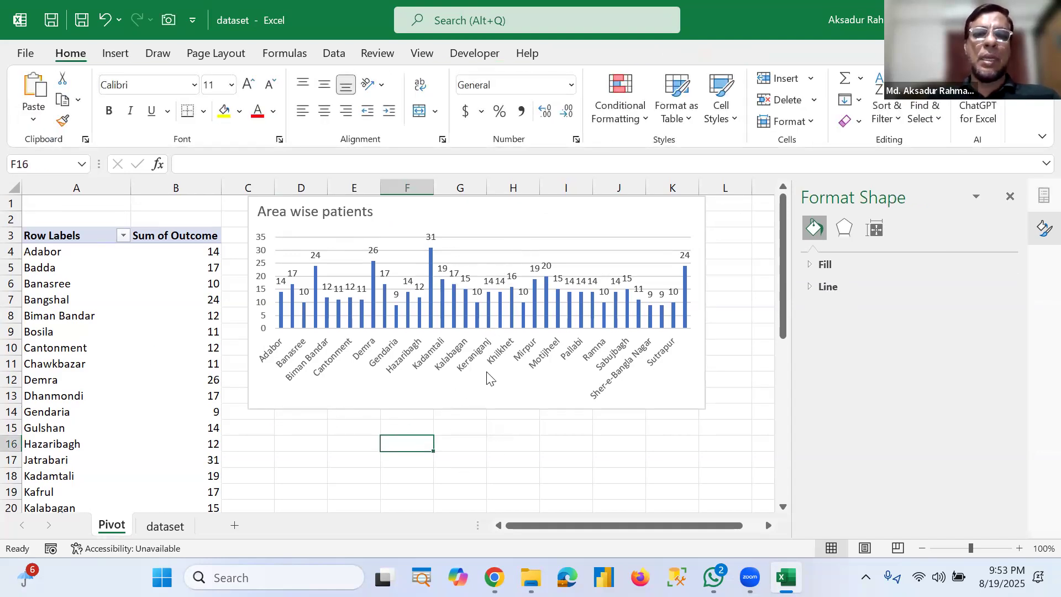
Step: Shorten the PivotChart's height slightly by resizing it from its lower edge
left_click(477, 401)
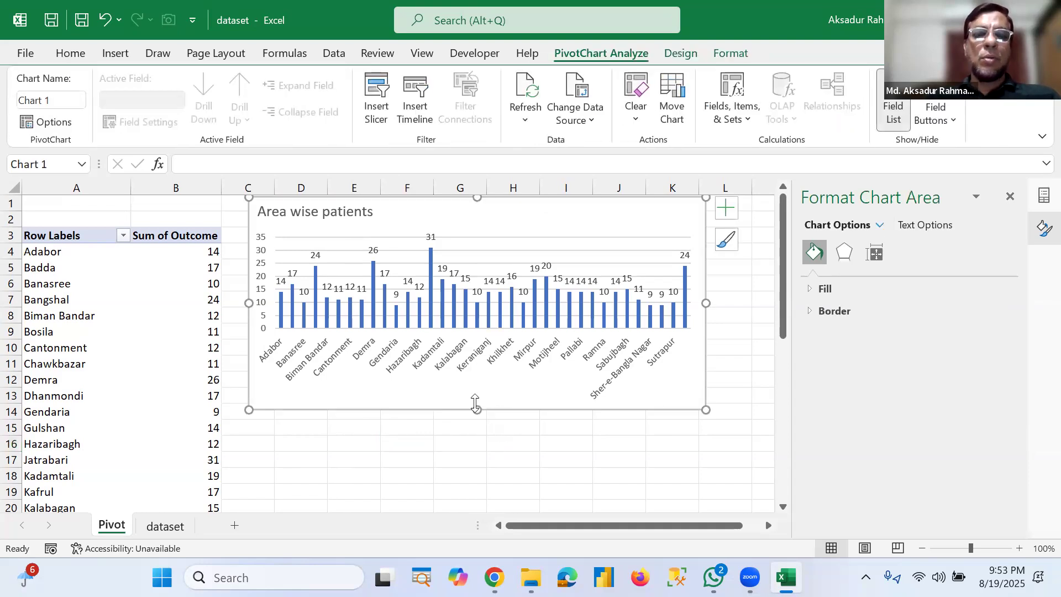
left_click_drag(475, 407, 476, 390)
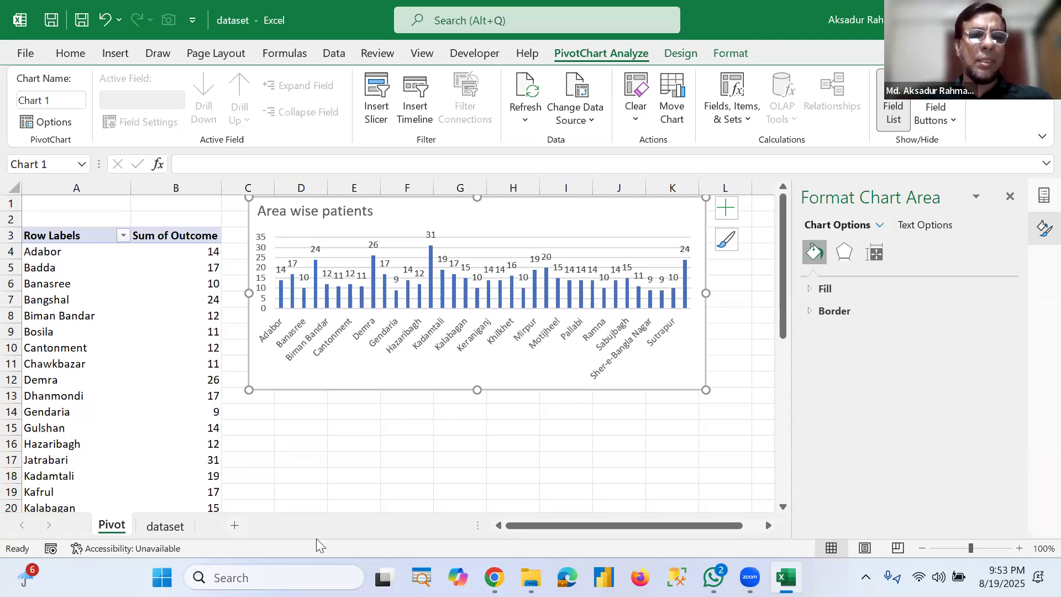
key("ctrl+Page_Down")
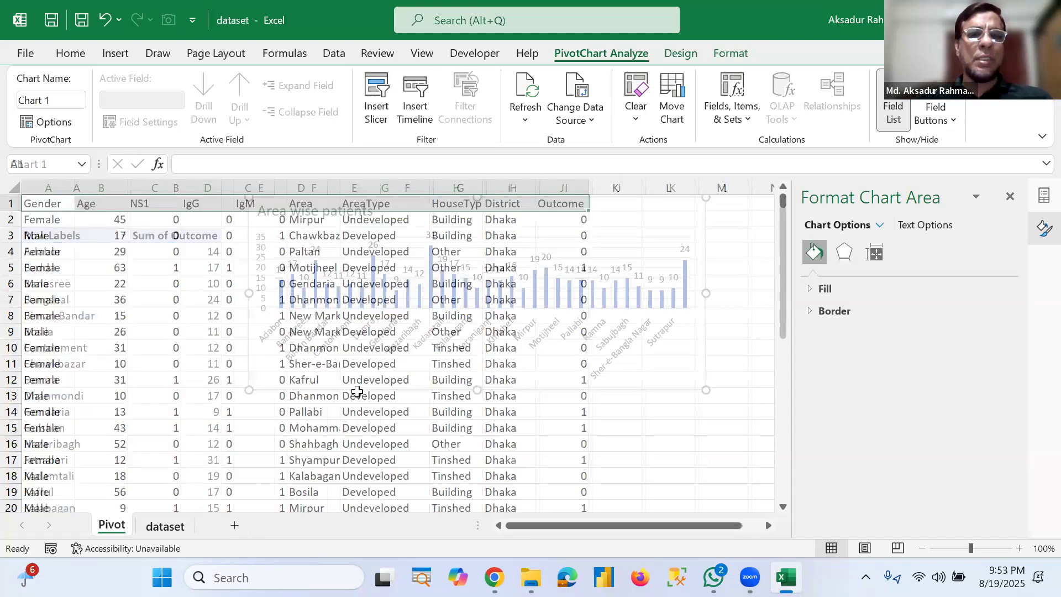
key("ctrl+Page_Up")
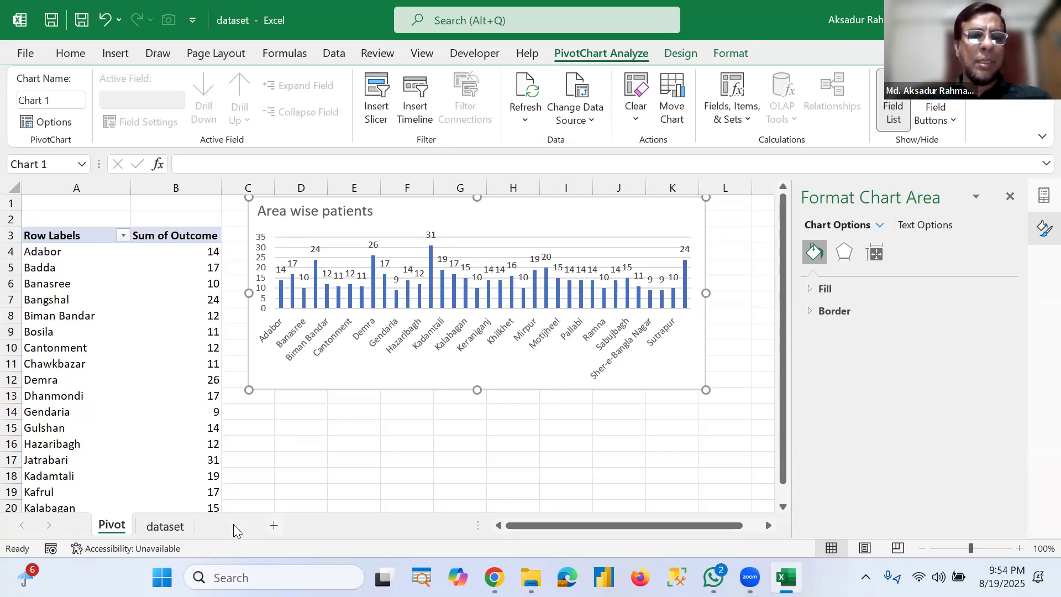
Step: Add a new worksheet and rename it Dashboard
left_click(235, 528)
left_click_drag(165, 532, 220, 528)
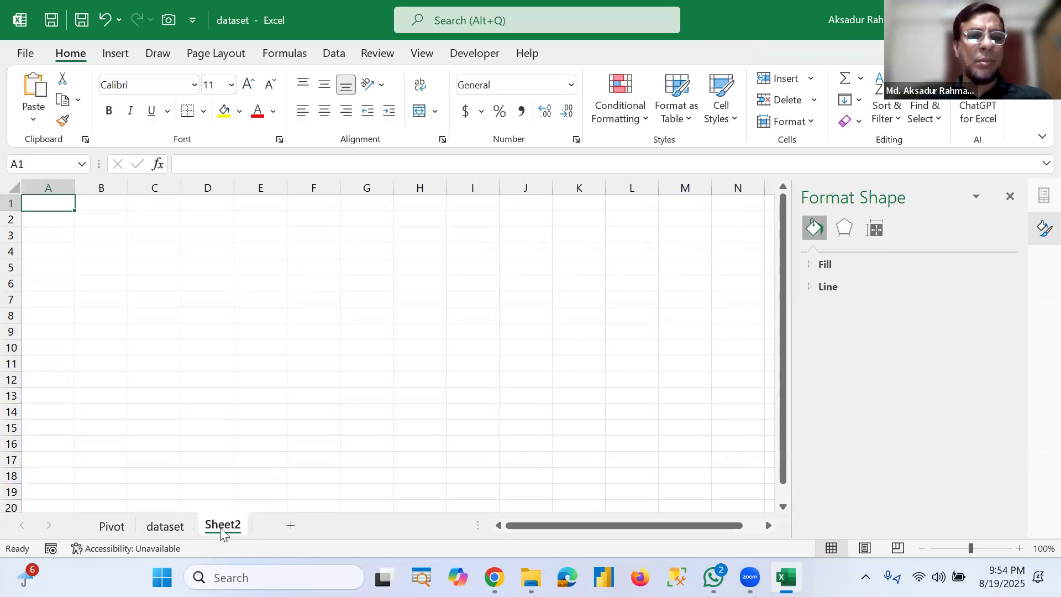
right_click(220, 527)
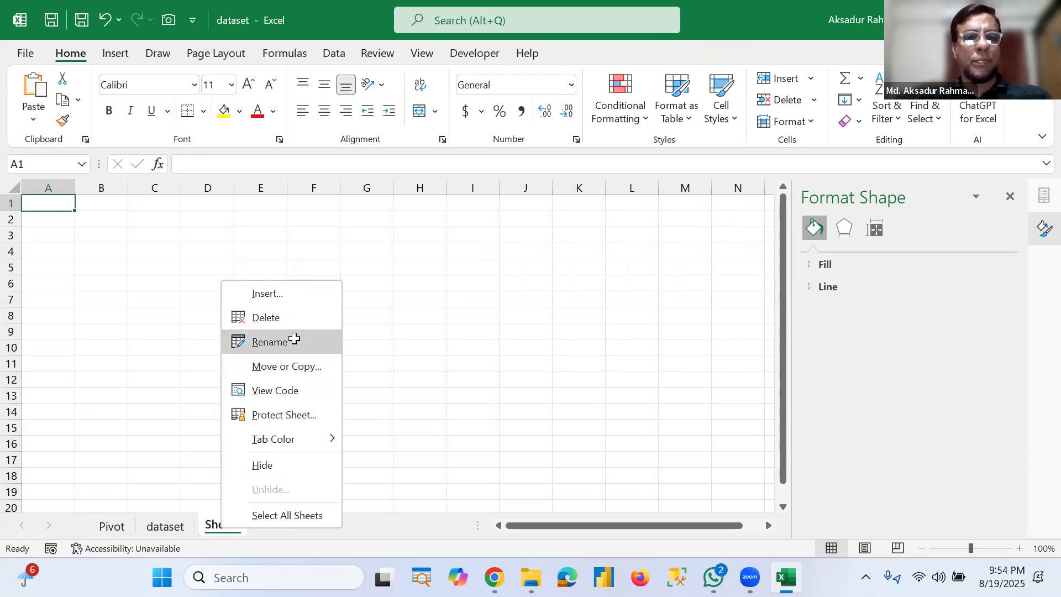
left_click(295, 343)
type("Das")
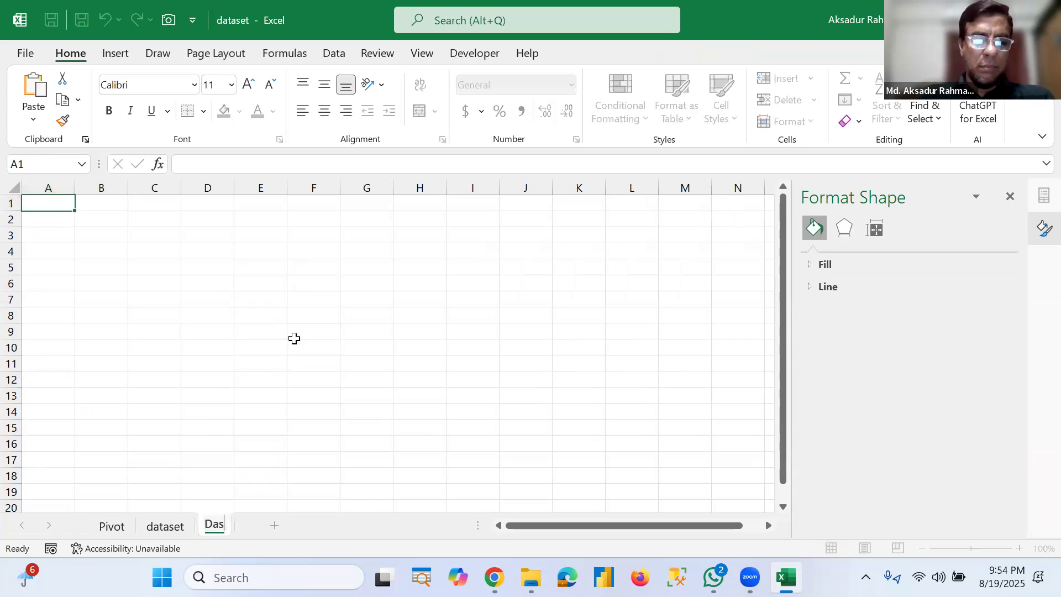
type("hboard")
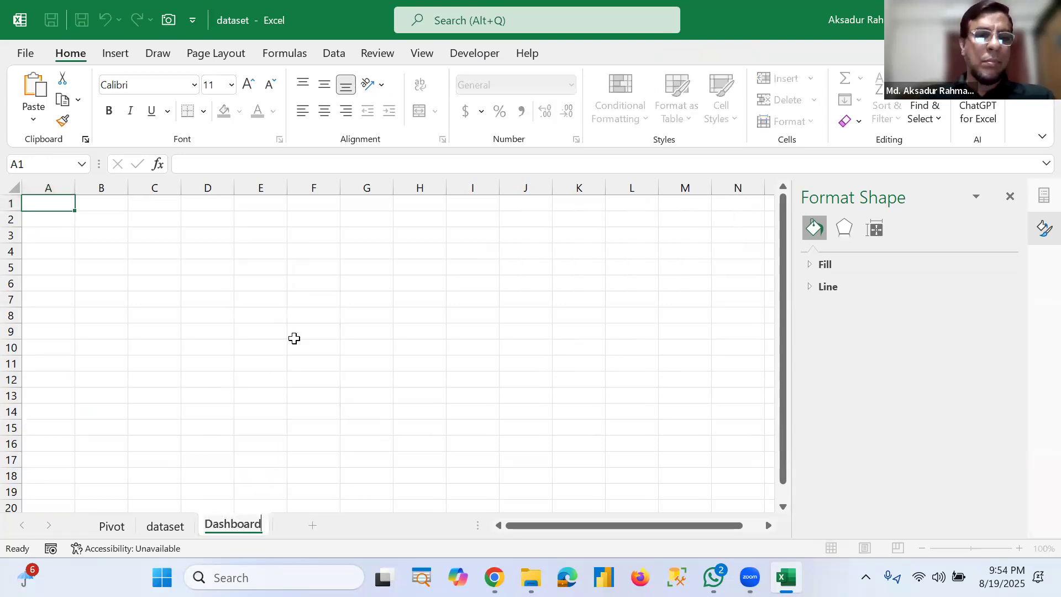
Step: Insert a rounded-corner rectangle shape on the Dashboard sheet covering roughly columns B to N
left_click(427, 366)
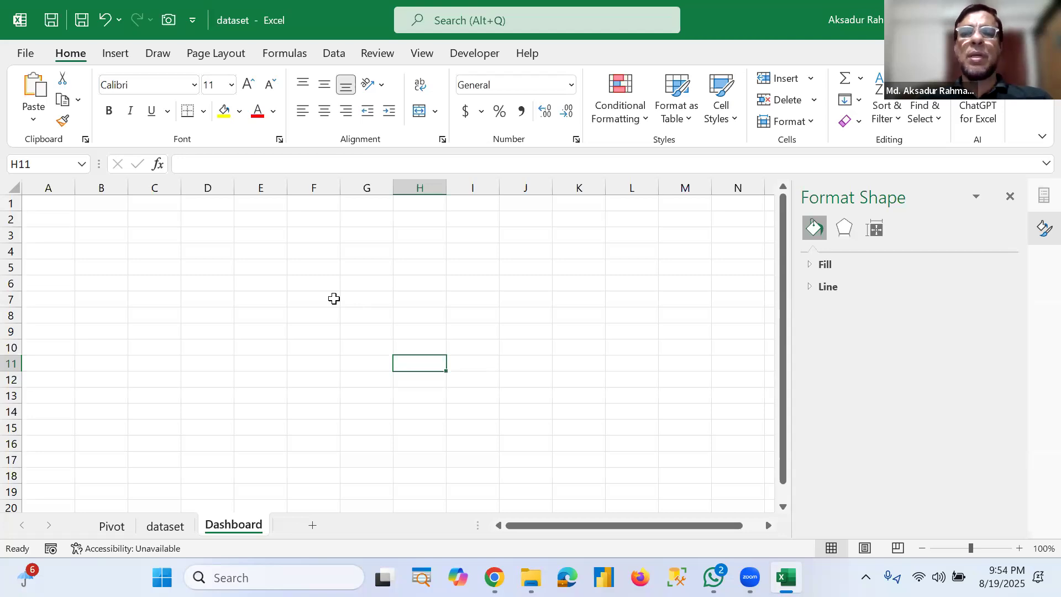
left_click(118, 54)
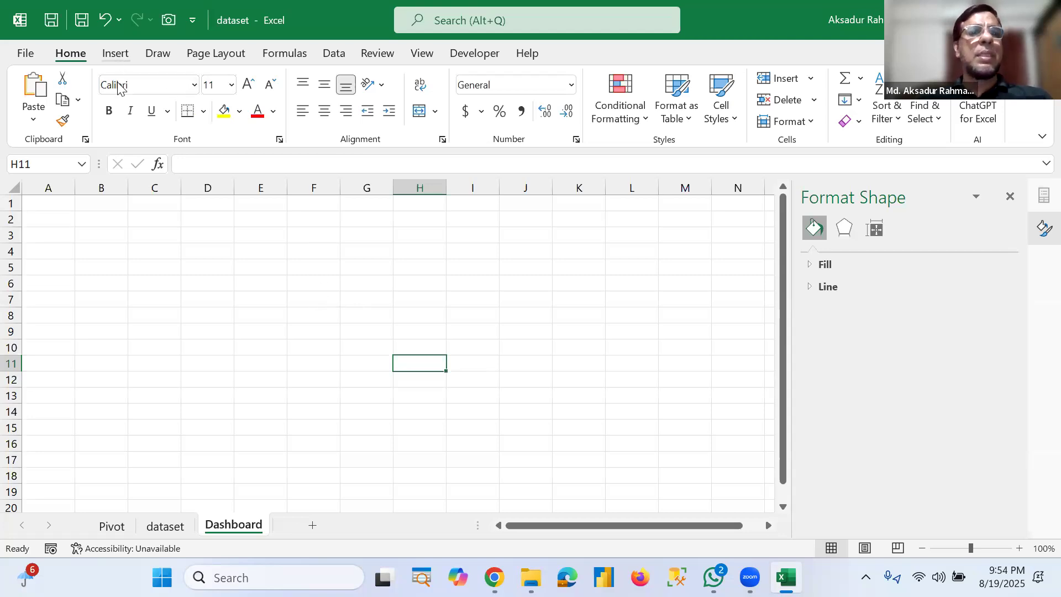
left_click(214, 118)
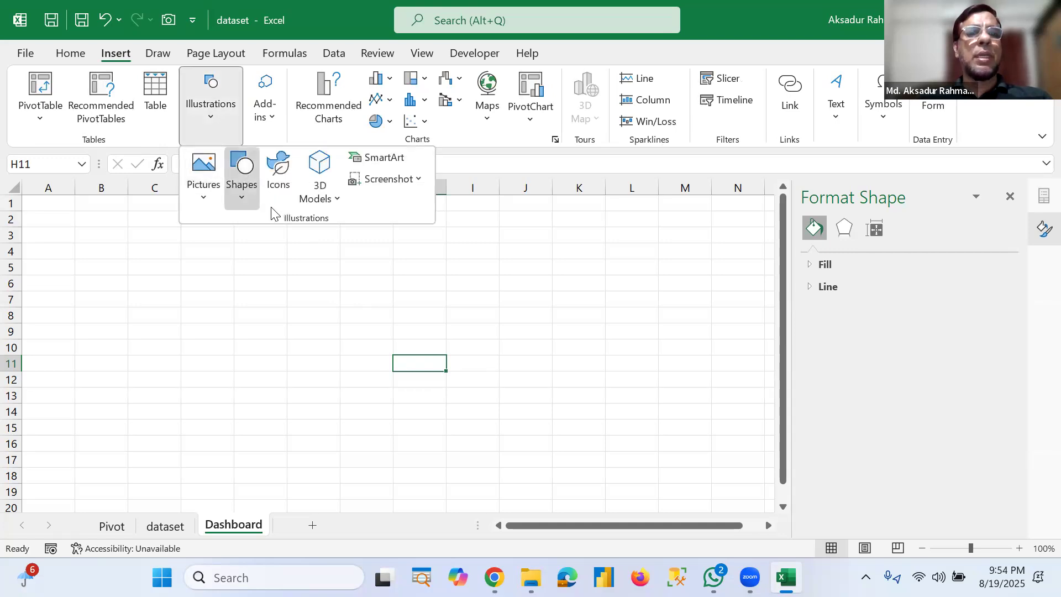
left_click(235, 204)
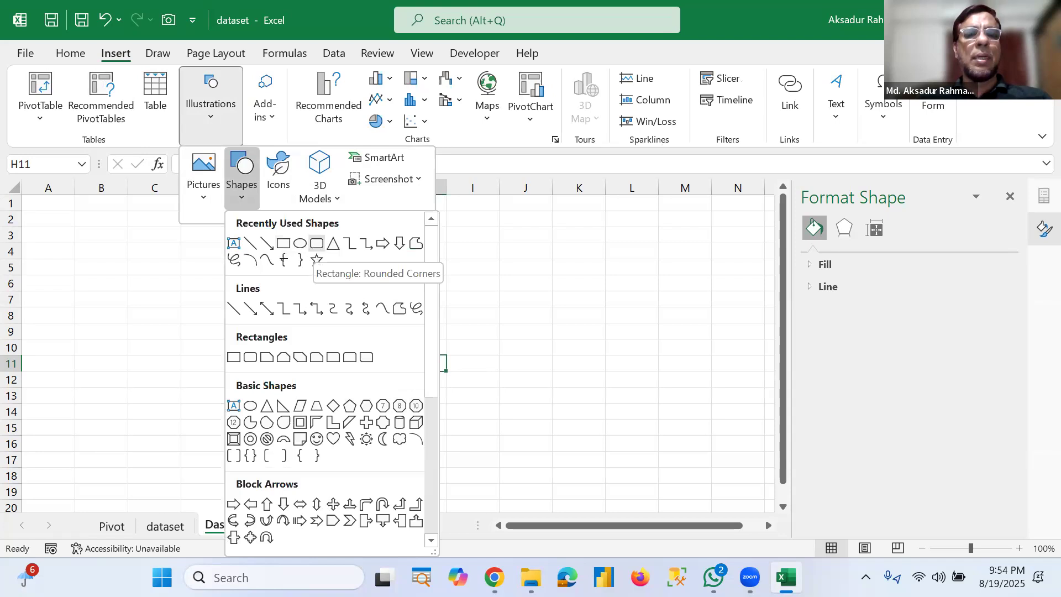
left_click(315, 246)
left_click_drag(80, 222, 711, 402)
Step: Resize and reposition the rounded rectangle so it spans about columns A to M from row 1 down
left_click_drag(784, 362, 780, 257)
left_click_drag(587, 273, 604, 265)
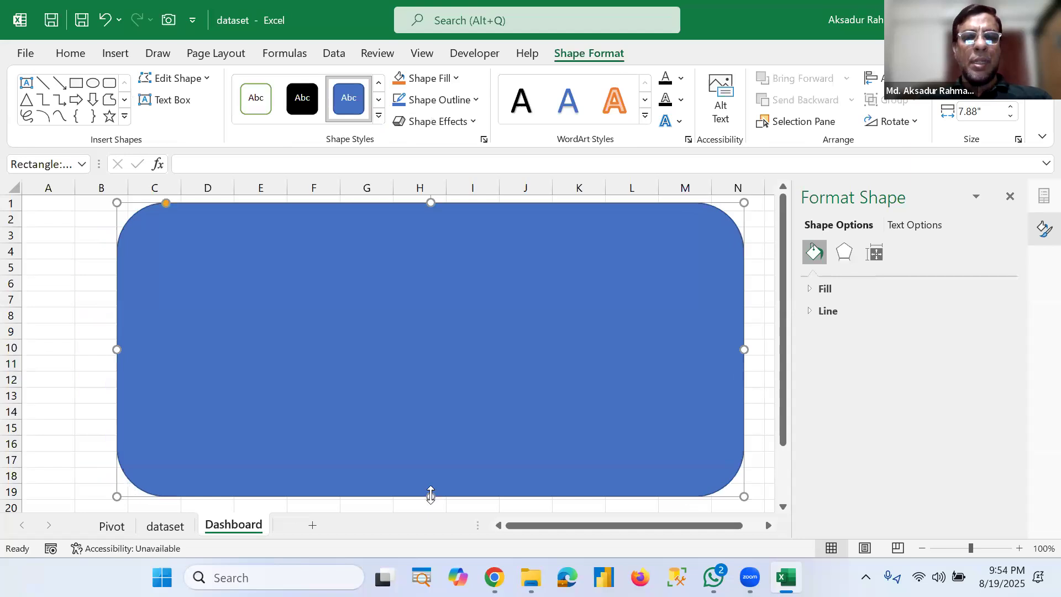
left_click_drag(431, 497, 439, 485)
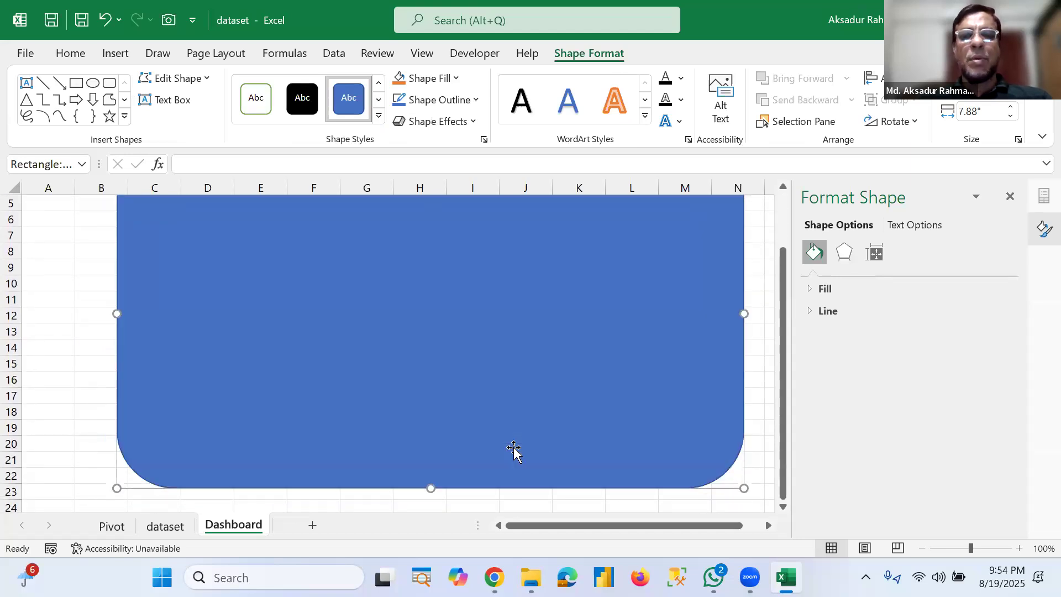
scroll(514, 450, "up", 2)
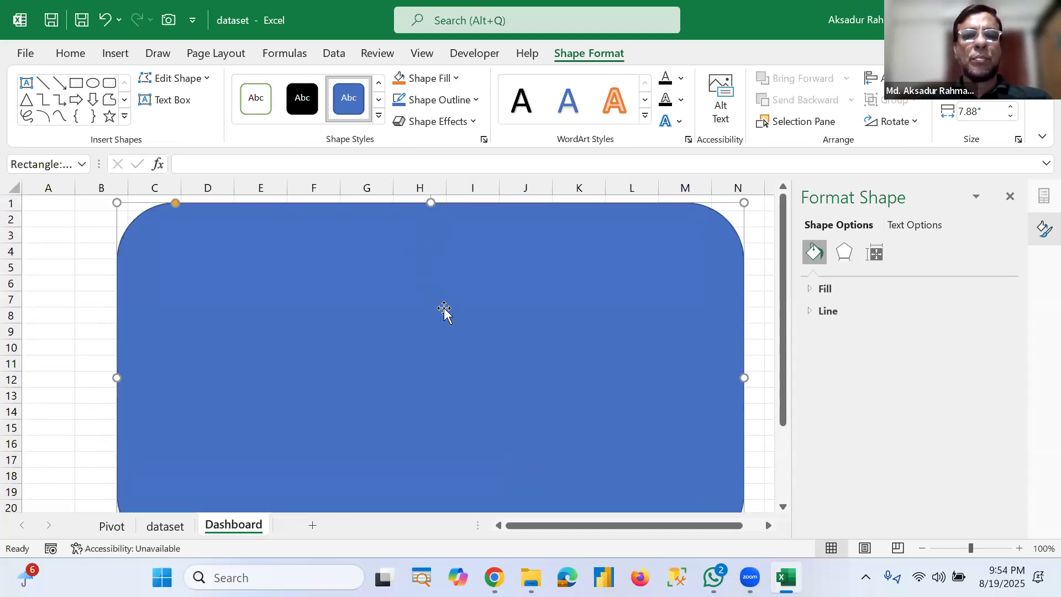
scroll(432, 459, "down", 2)
left_click_drag(432, 456, 439, 431)
scroll(486, 347, "up", 2)
left_click_drag(484, 345, 422, 332)
left_click_drag(535, 370, 539, 372)
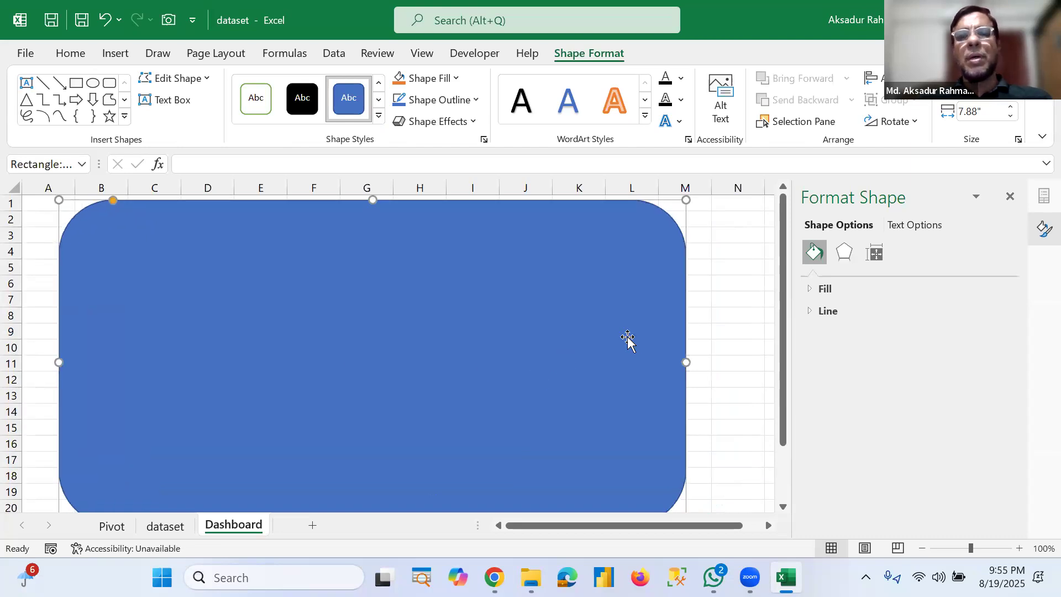
left_click(720, 308)
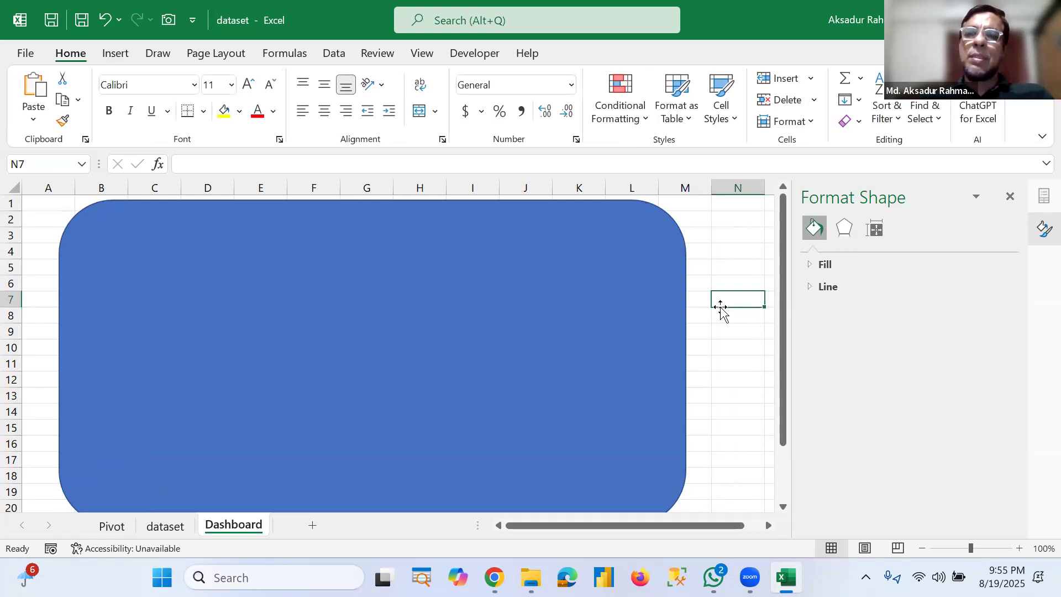
Step: Paste a copy of the Area wise patients PivotChart onto the Dashboard sheet and place it over the rectangle
left_click(113, 526)
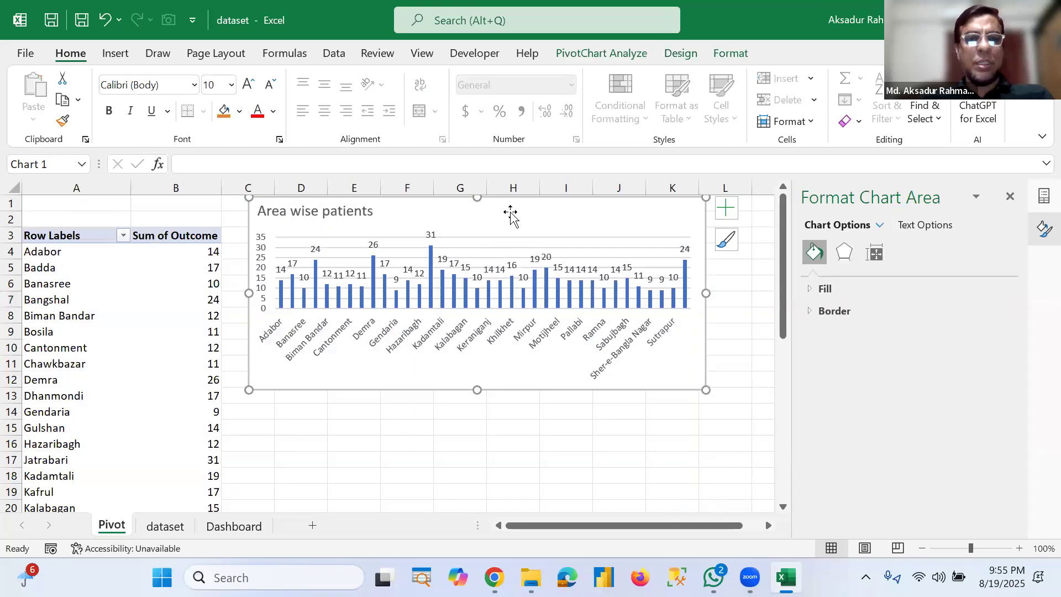
left_click(245, 526)
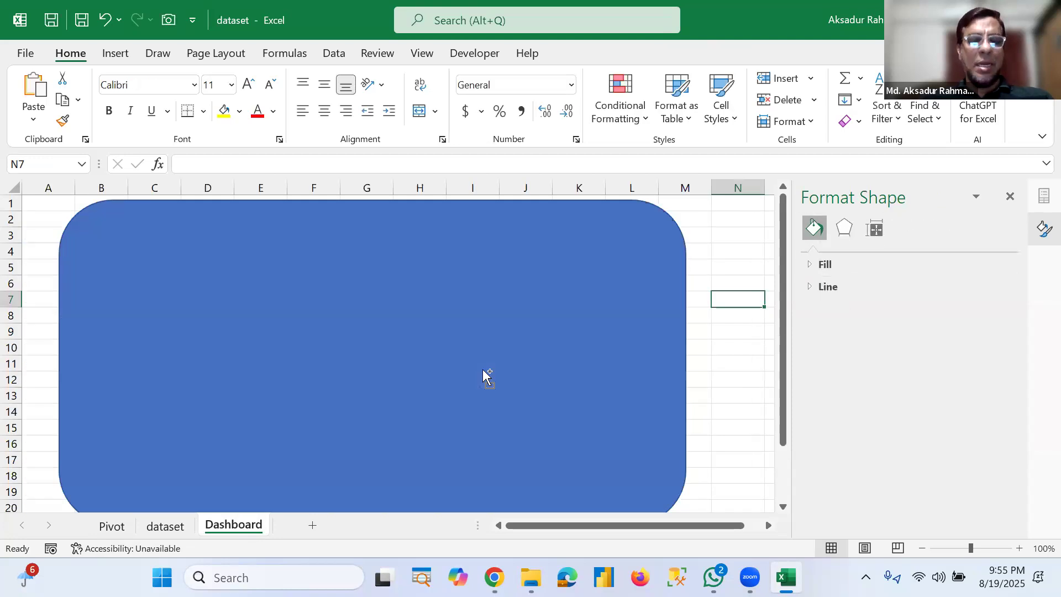
key("ctrl+v")
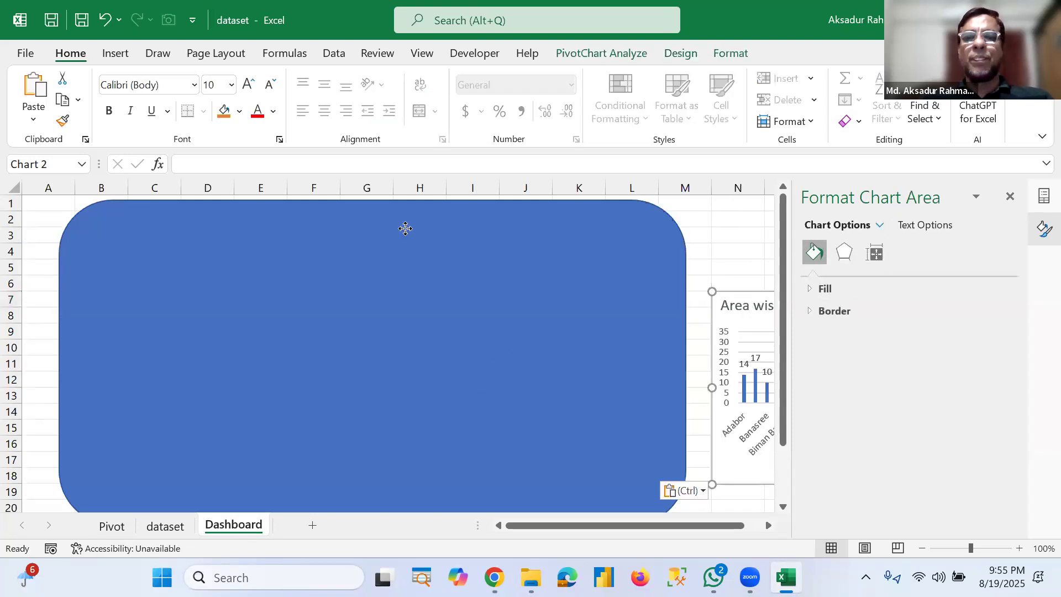
left_click_drag(376, 230, 255, 263)
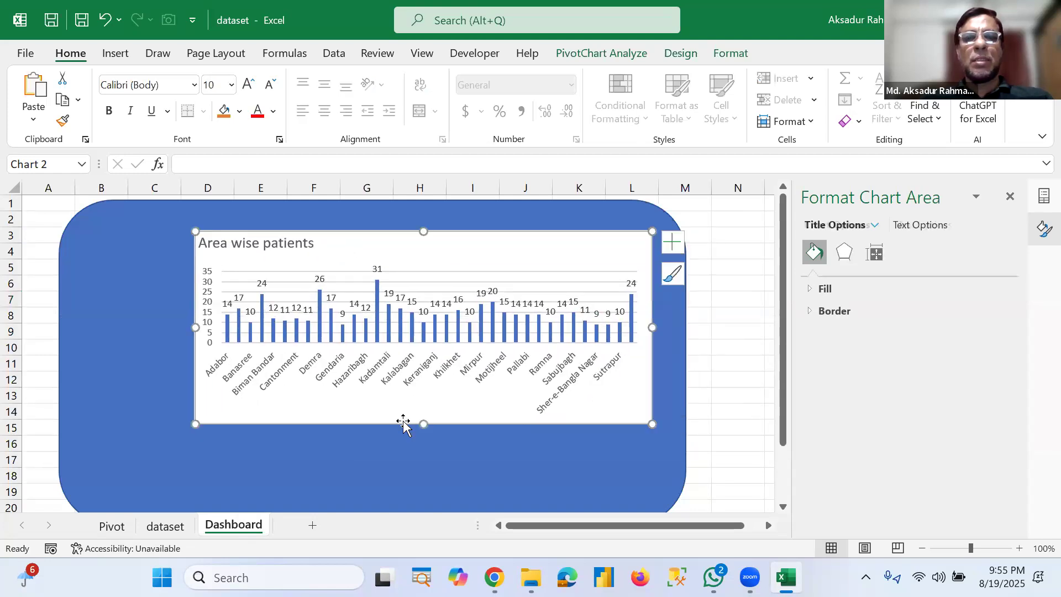
Step: Make the pasted chart shorter and narrower and move it toward the upper right of the rectangle
left_click_drag(417, 424, 420, 392)
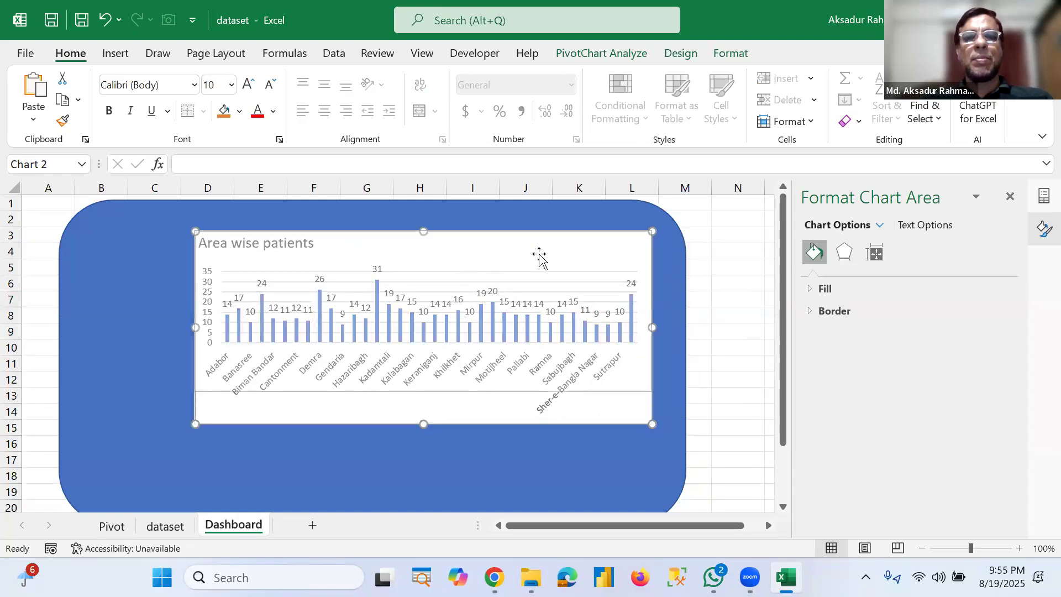
left_click_drag(653, 315, 582, 312)
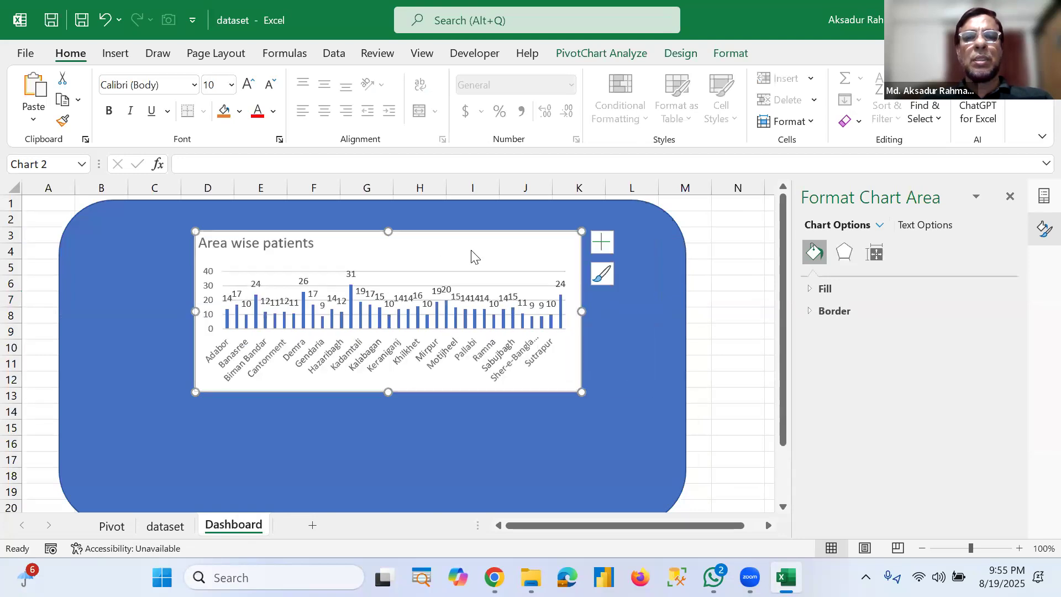
left_click_drag(518, 245, 570, 257)
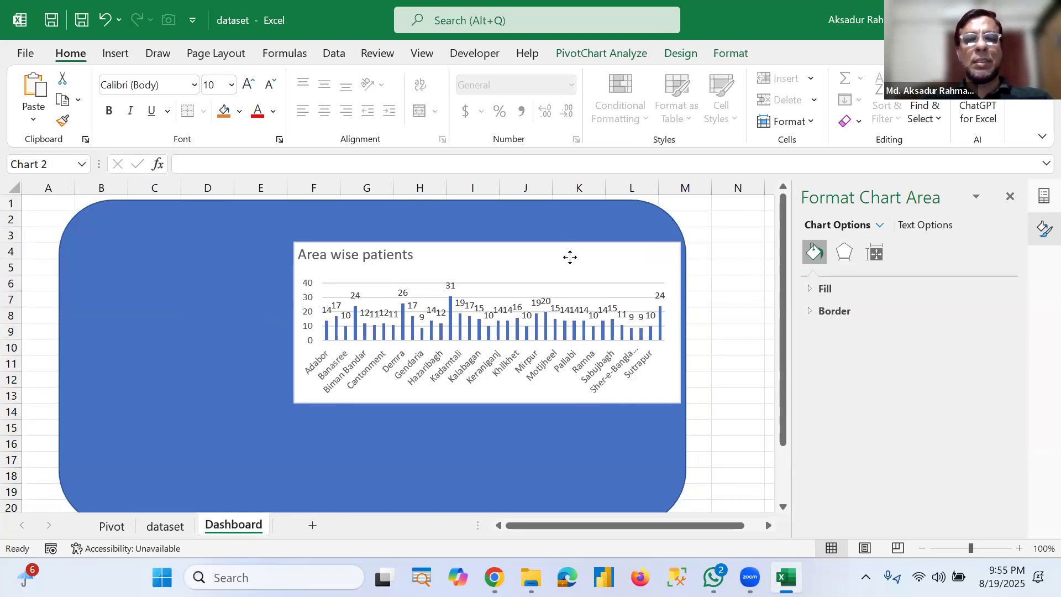
left_click(486, 441)
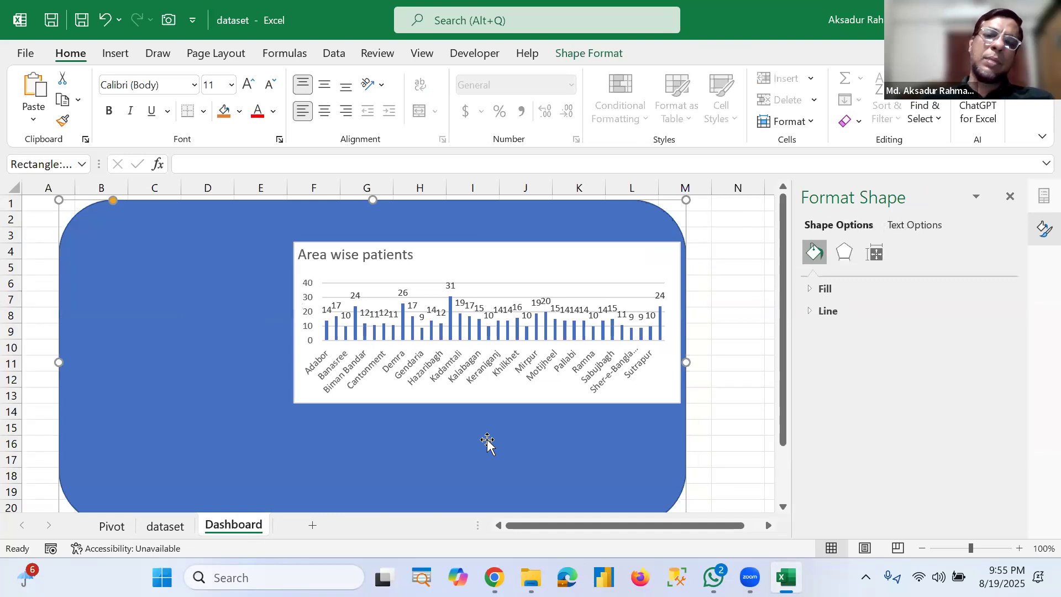
Step: Copy the area PivotTable on the Pivot sheet and paste a duplicate starting at cell A42
left_click(112, 527)
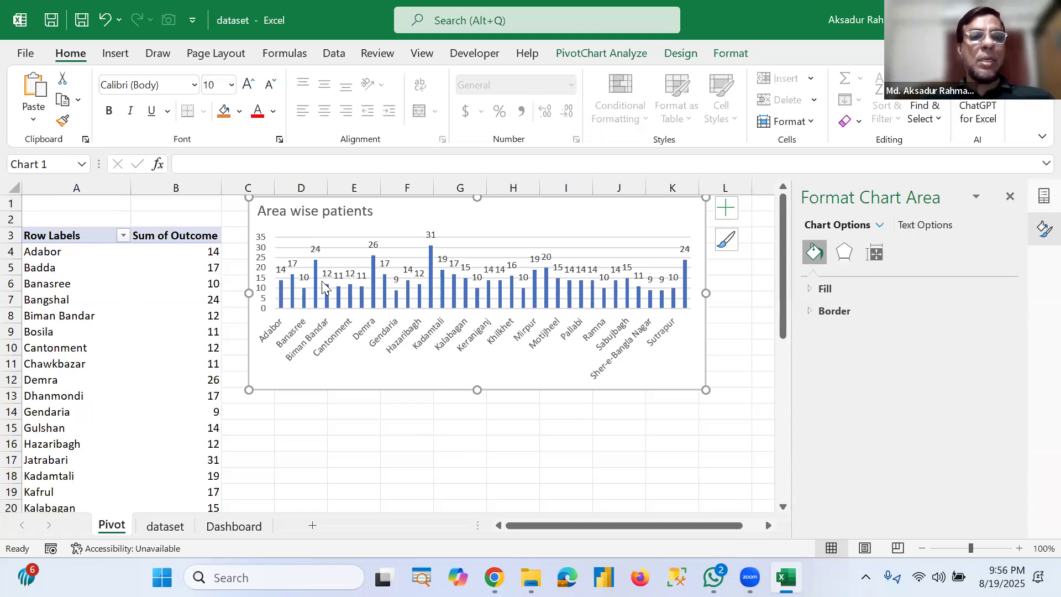
scroll(363, 456, "down", 10)
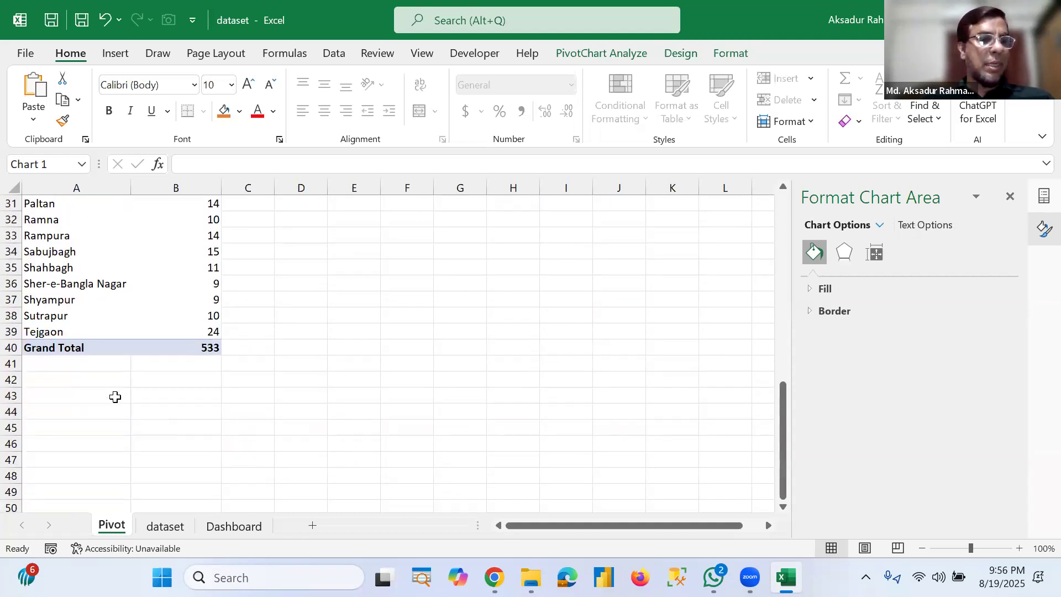
left_click(114, 396)
scroll(275, 422, "up", 10)
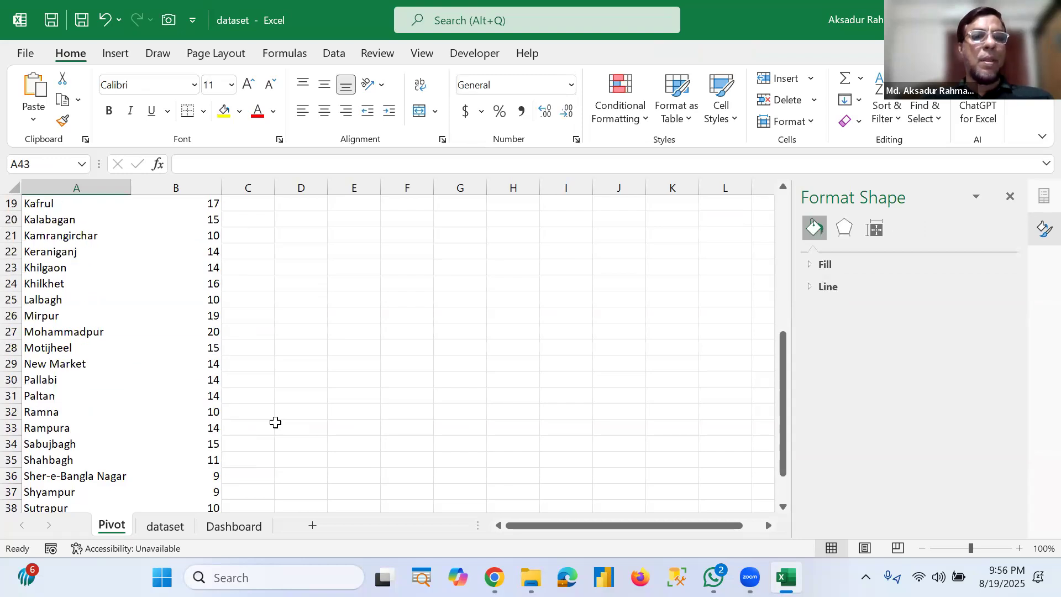
left_click_drag(87, 239, 195, 476)
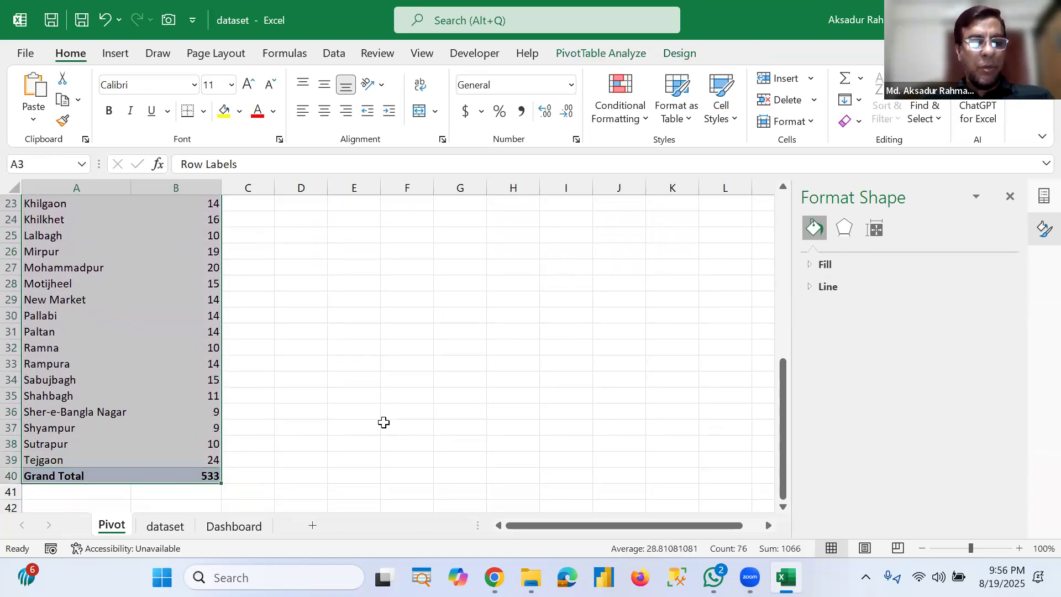
key("ctrl+c")
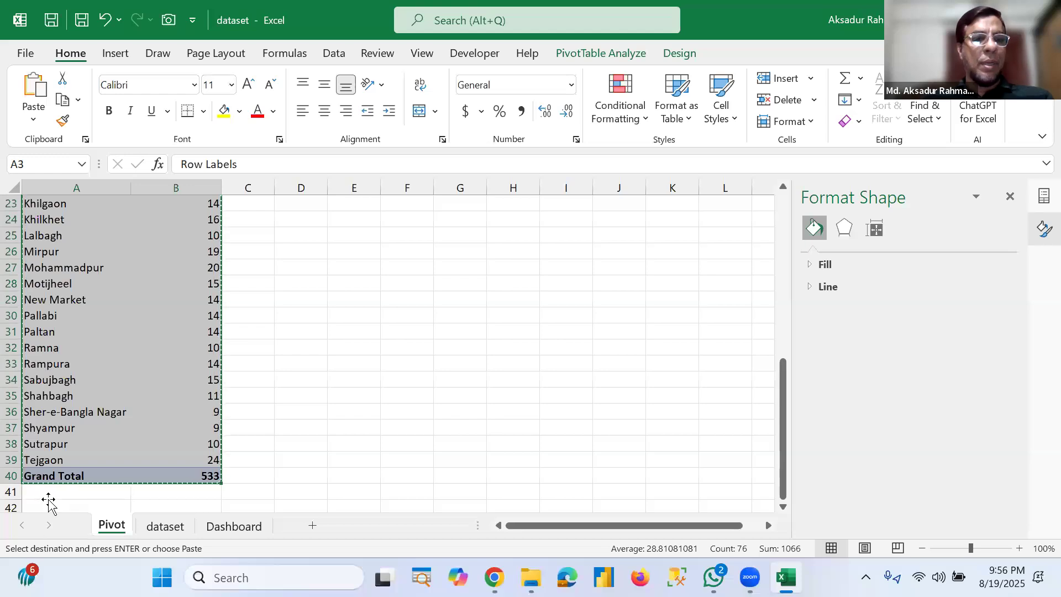
left_click(49, 502)
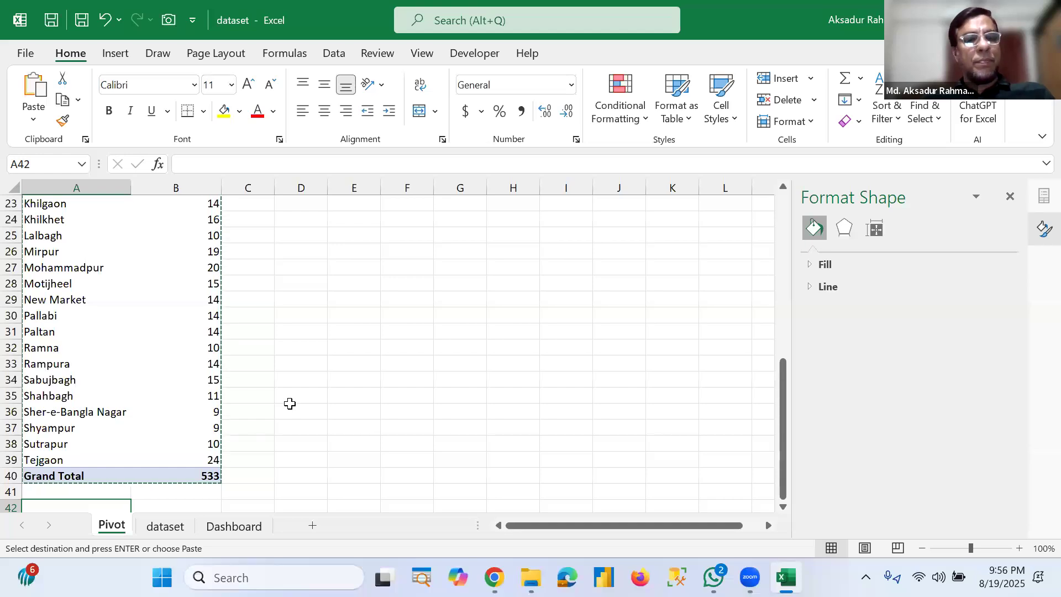
scroll(290, 403, "down", 1)
key("ctrl+v")
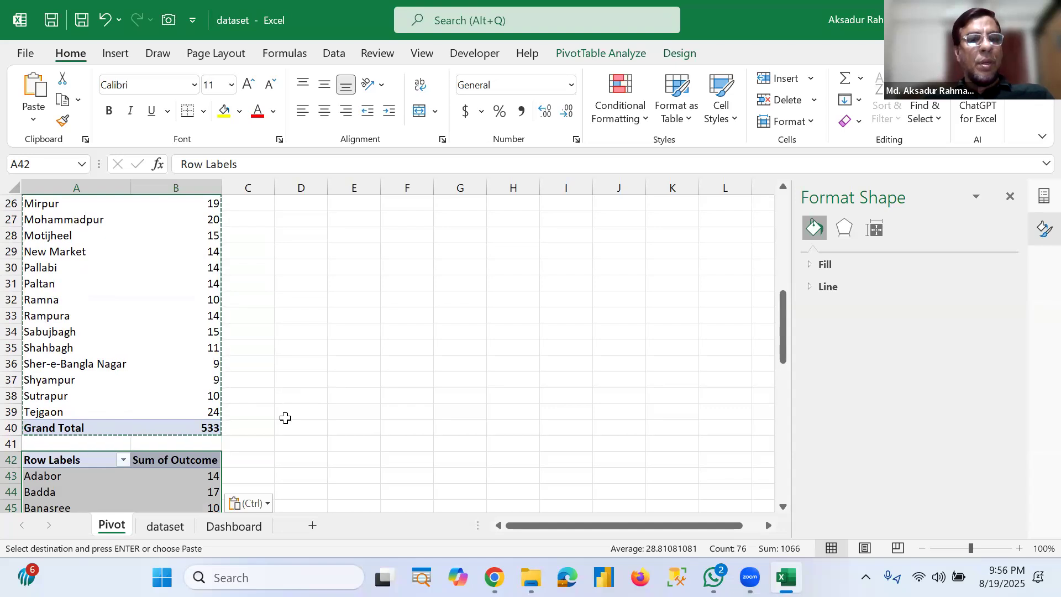
Step: In the duplicated PivotTable, remove the Area field from rows and add Gender as the row field instead
scroll(285, 419, "down", 2)
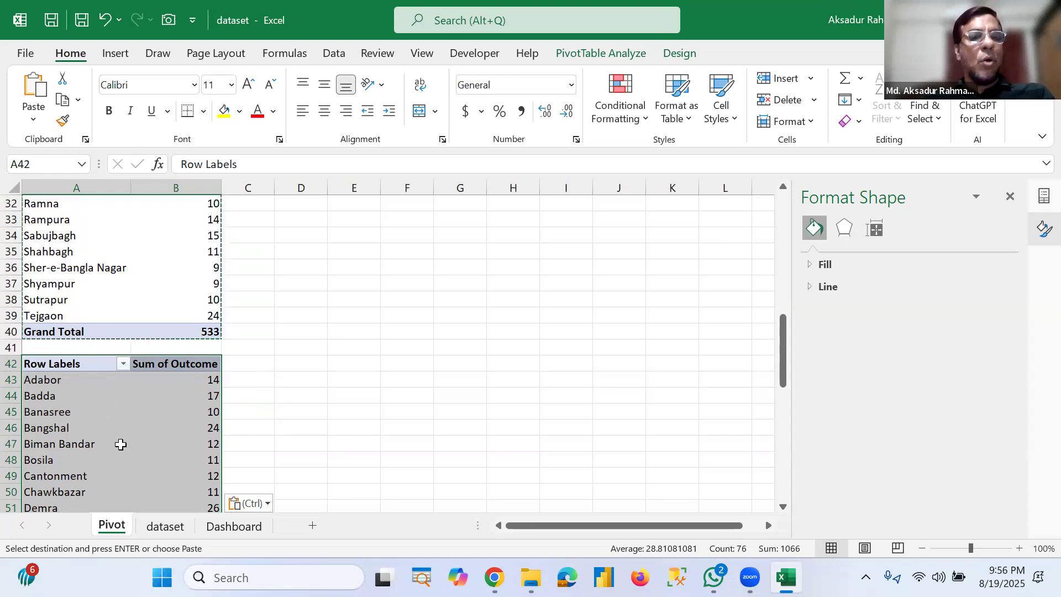
left_click(127, 409)
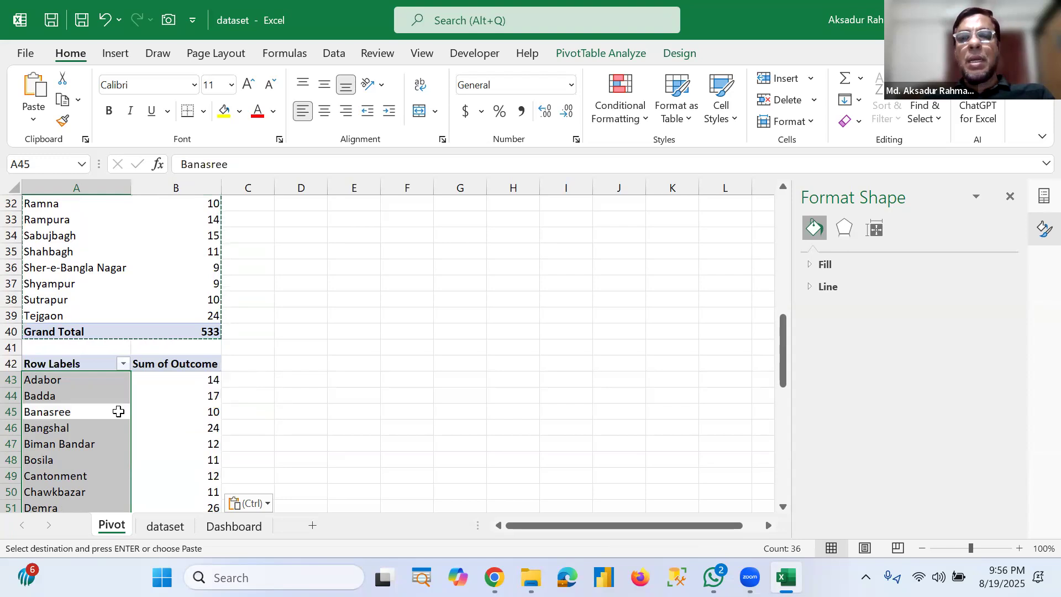
left_click(144, 413)
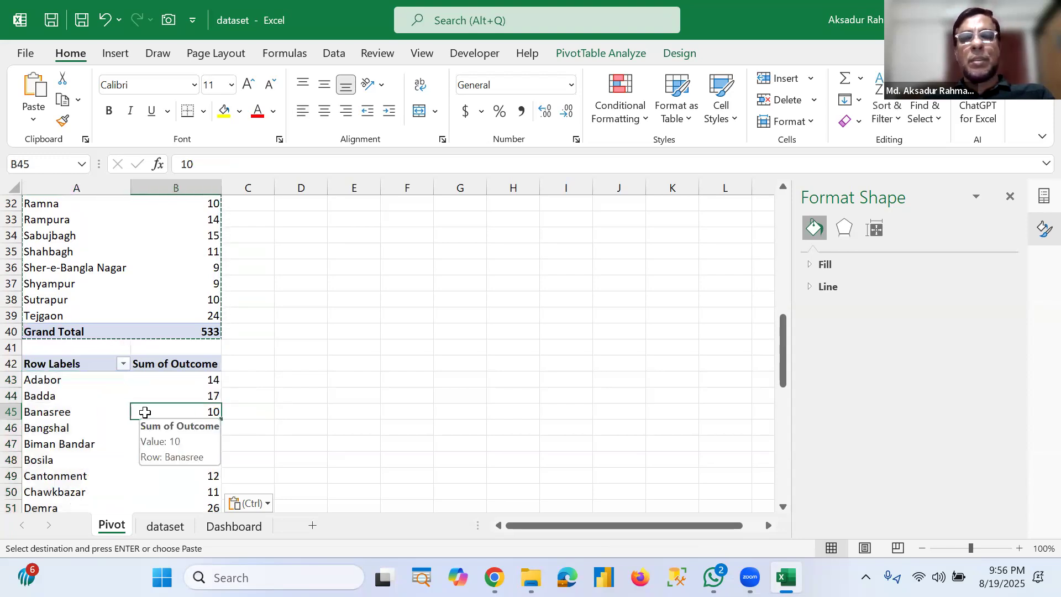
left_click(1011, 199)
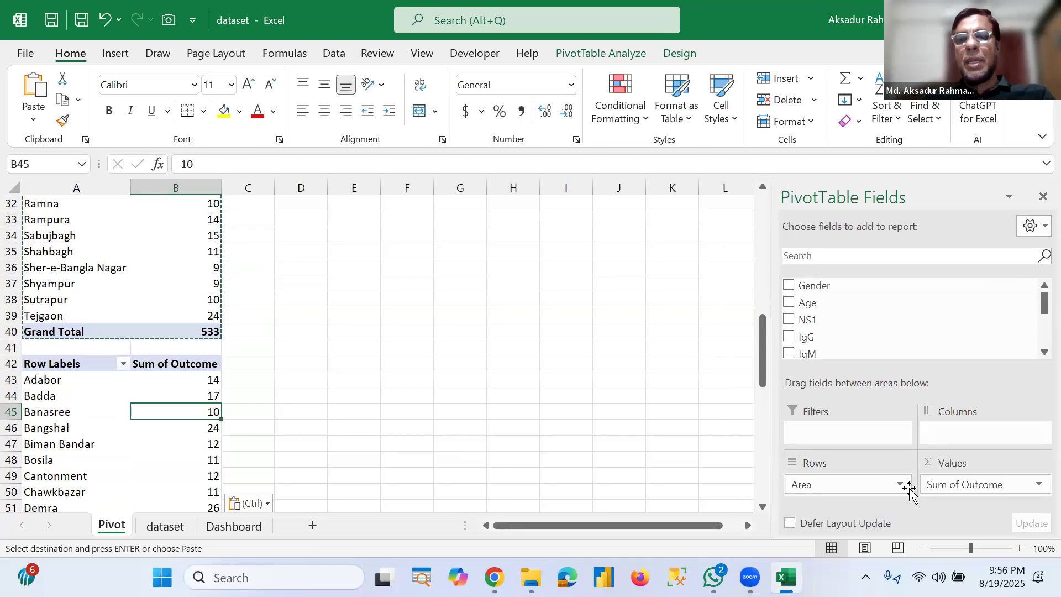
left_click(901, 485)
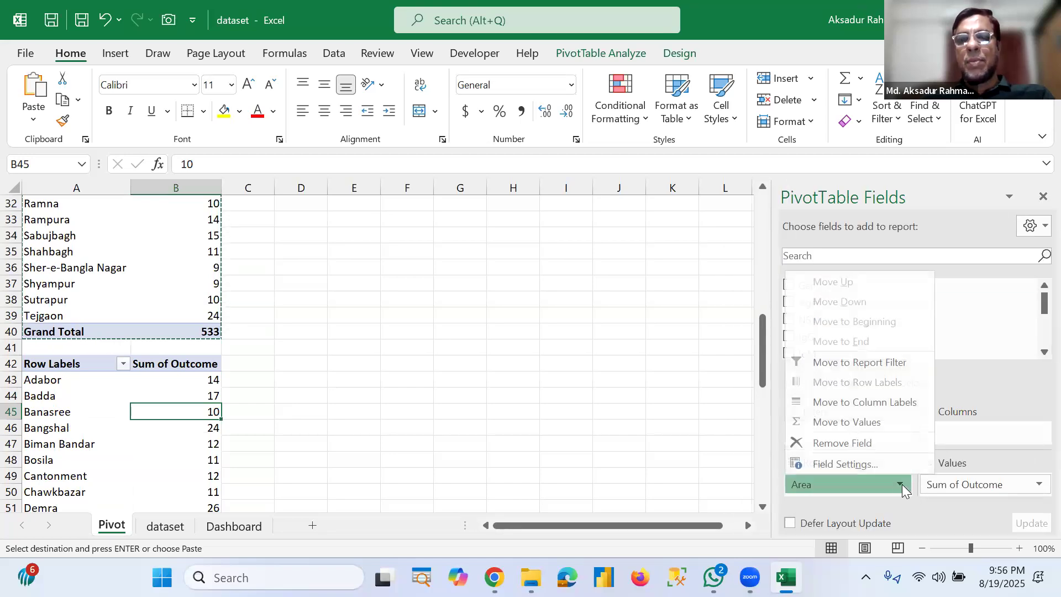
left_click(837, 442)
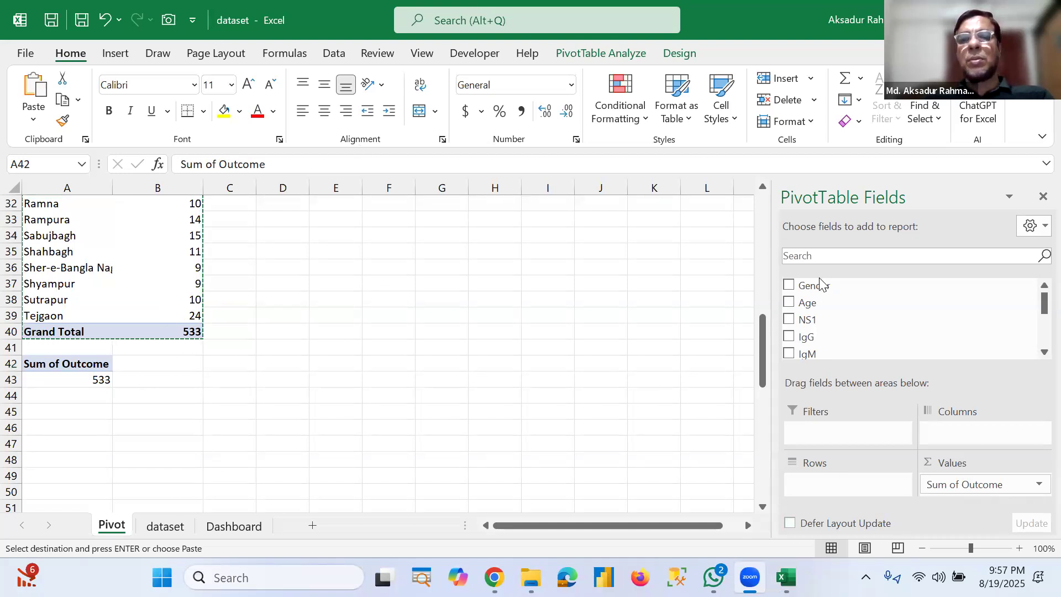
left_click_drag(817, 289, 843, 403)
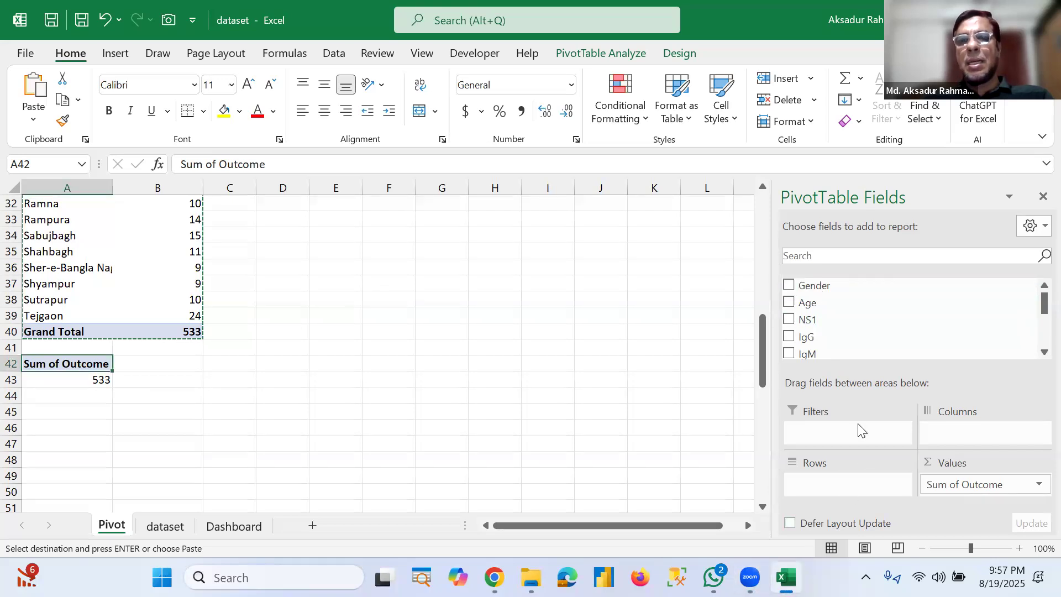
left_click_drag(790, 290, 813, 487)
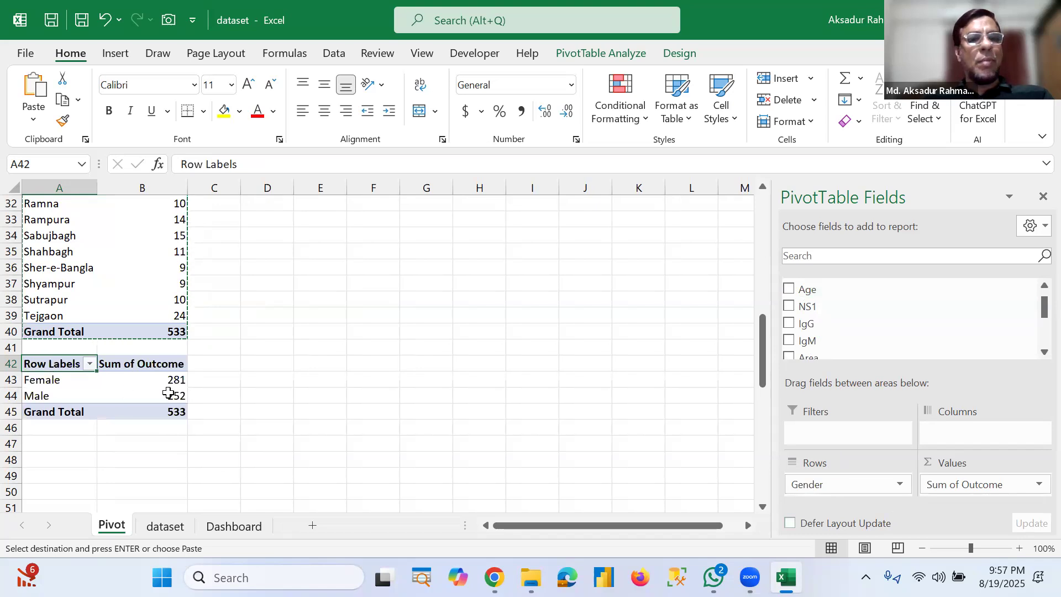
Step: Insert a Pie PivotChart from the gender PivotTable
left_click(161, 395)
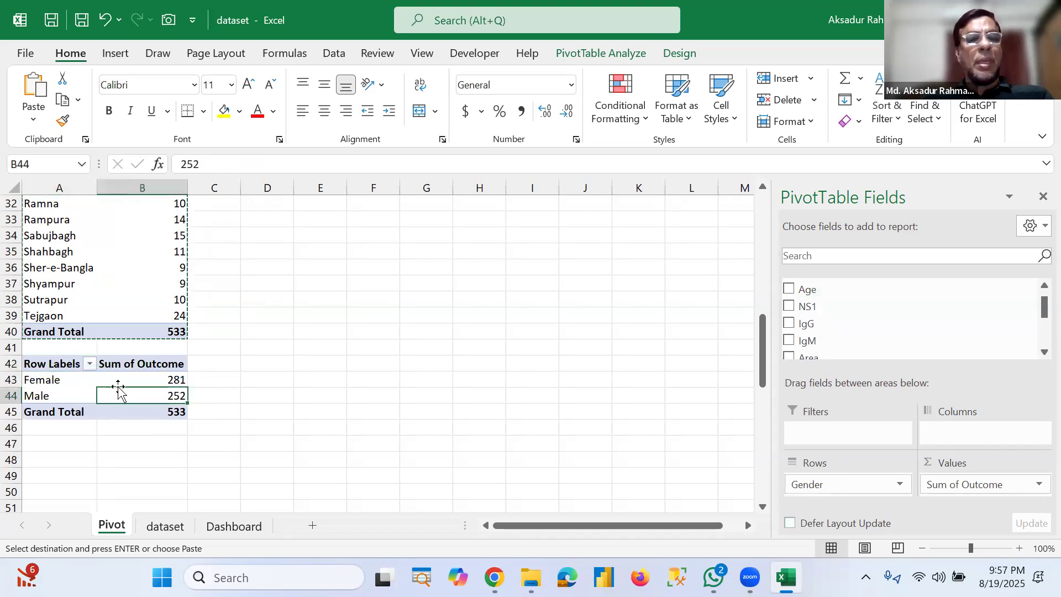
left_click(115, 382)
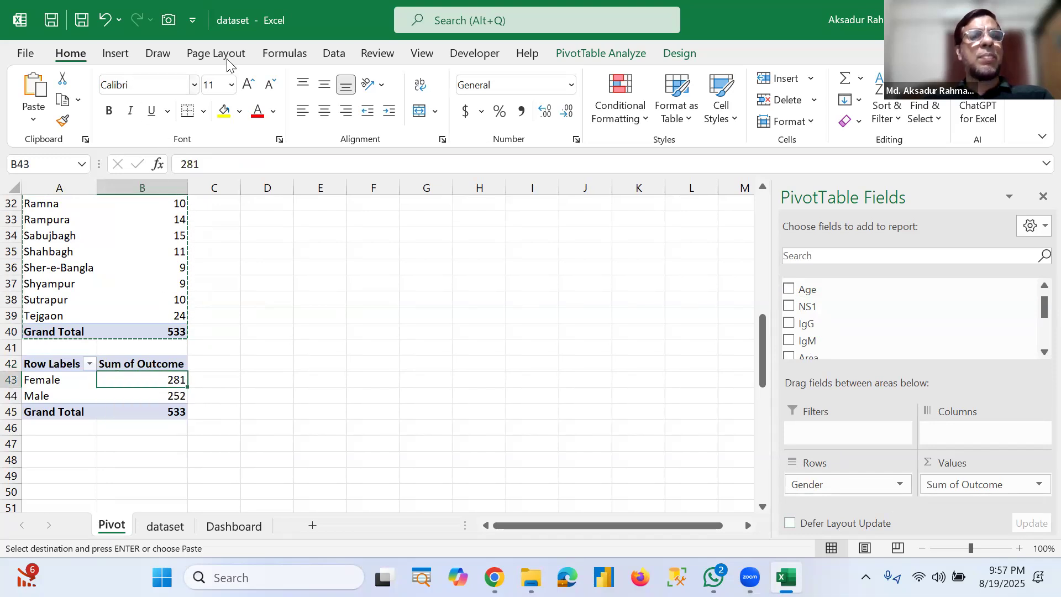
left_click(117, 55)
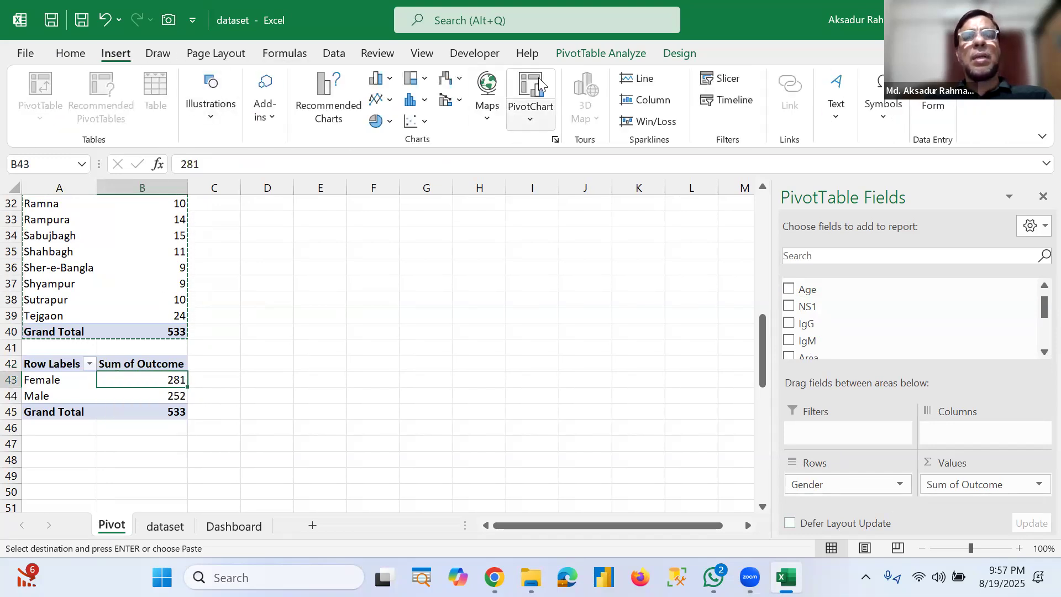
left_click(532, 99)
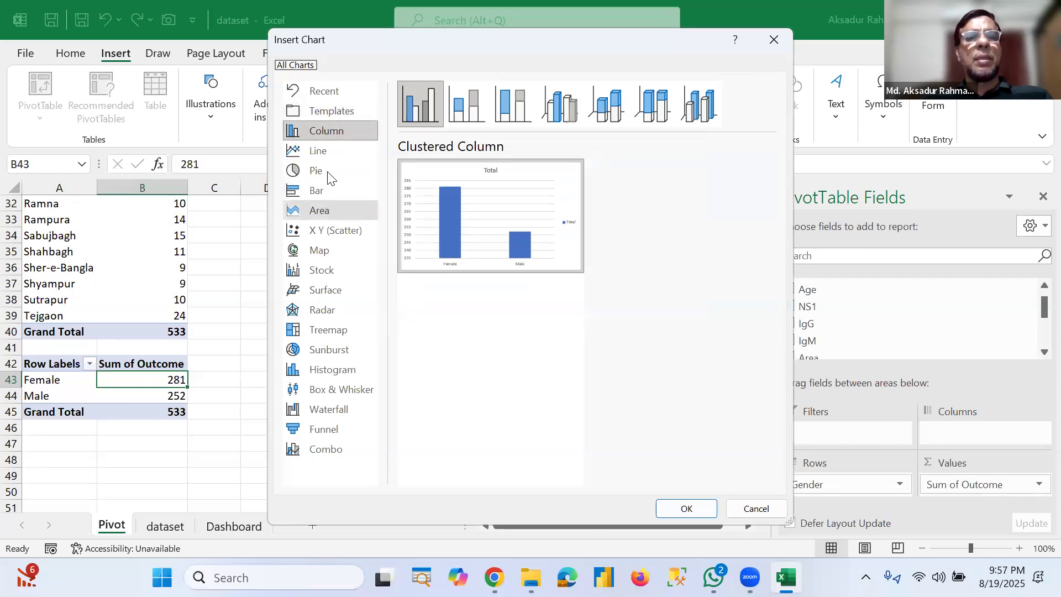
left_click(327, 170)
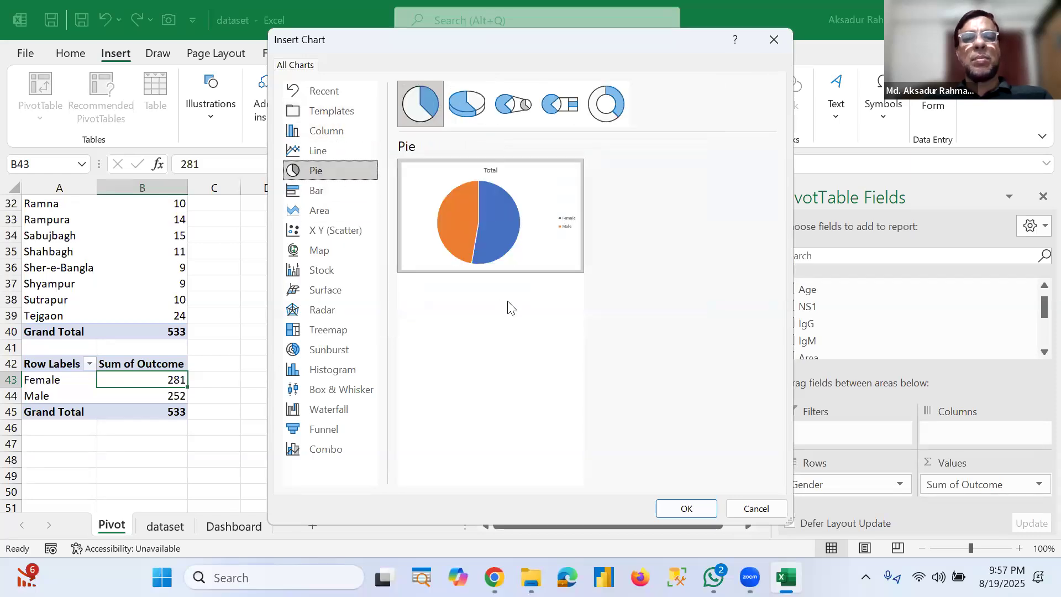
mouse_move(511, 265)
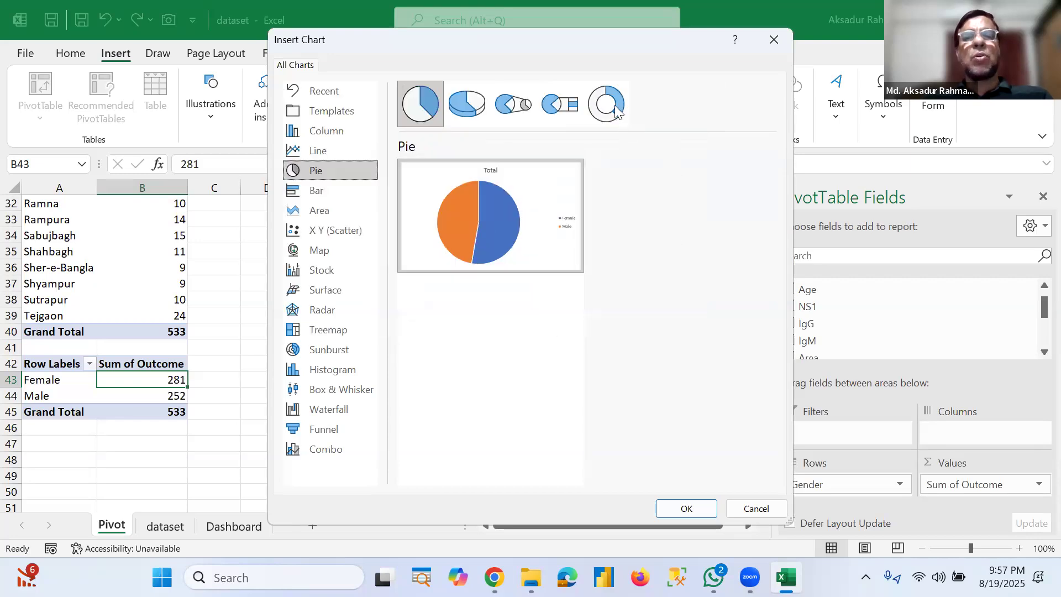
left_click(615, 109)
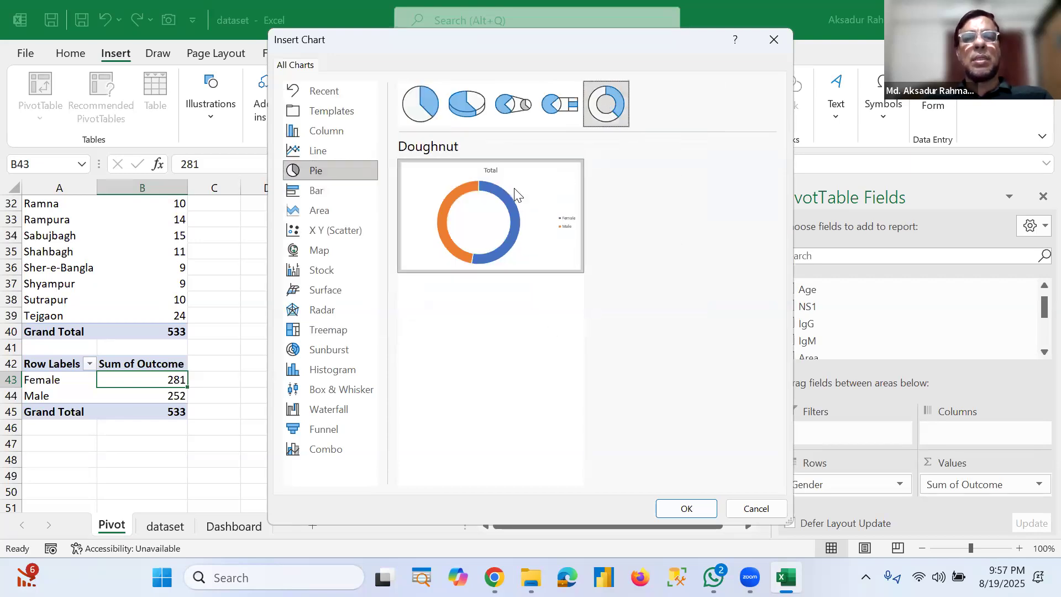
left_click(420, 104)
mouse_move(626, 287)
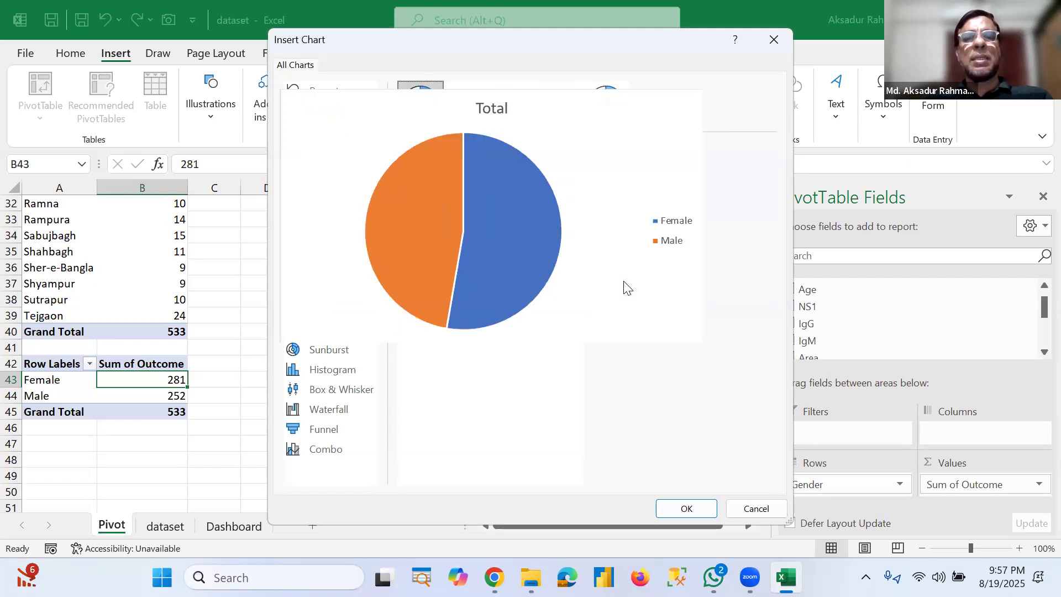
left_click(687, 509)
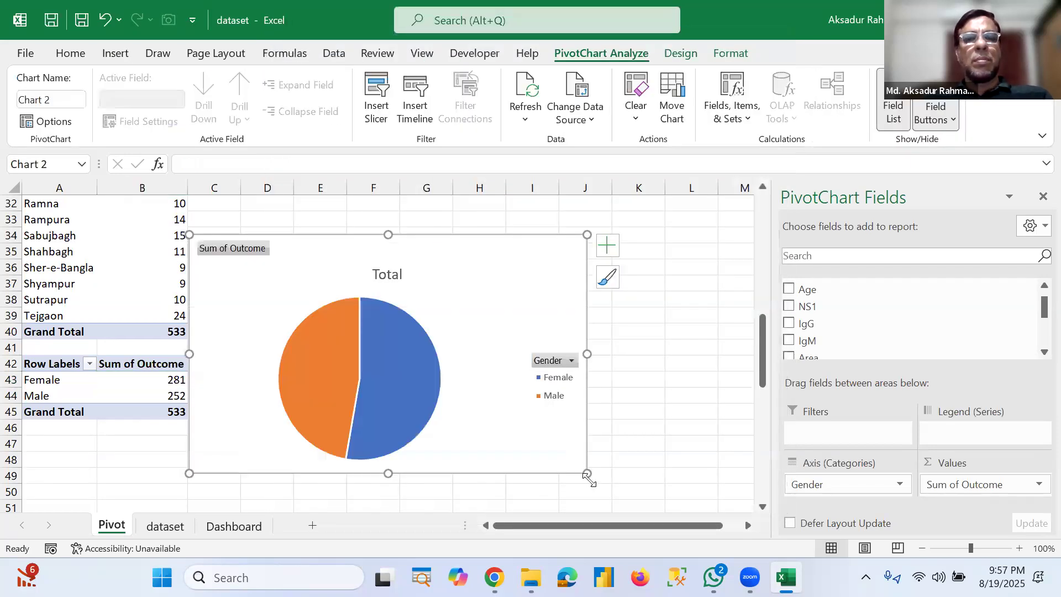
Step: Shrink the pie chart and hide all field buttons on it
left_click_drag(582, 468, 365, 268)
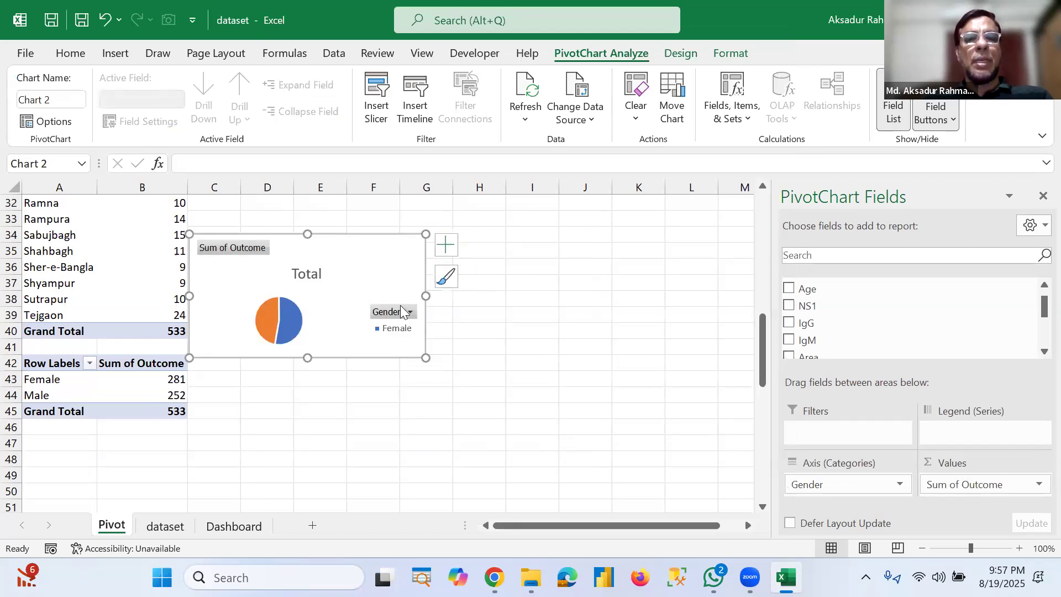
right_click(235, 251)
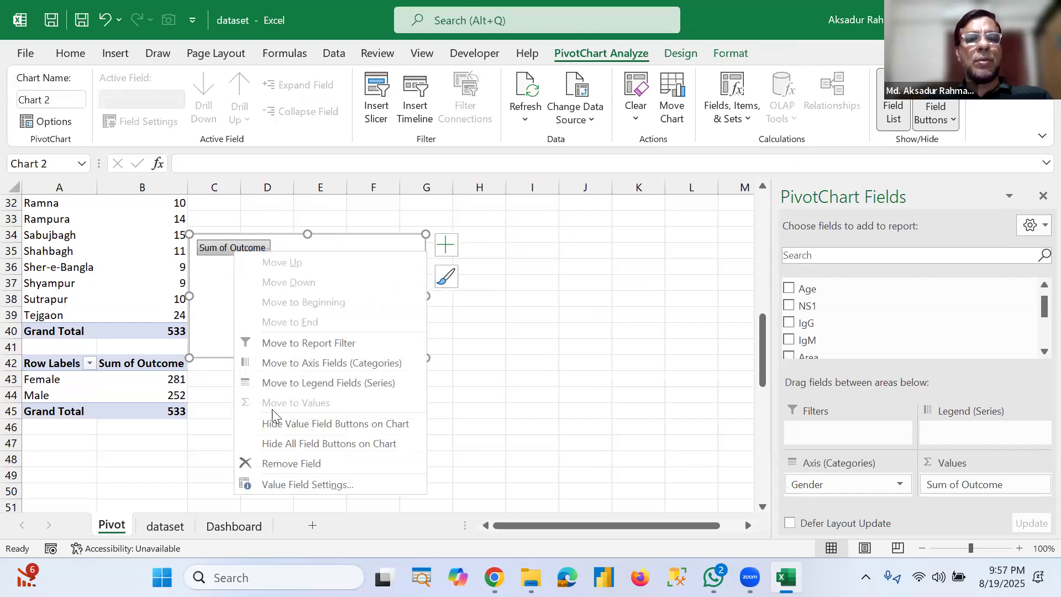
left_click(296, 442)
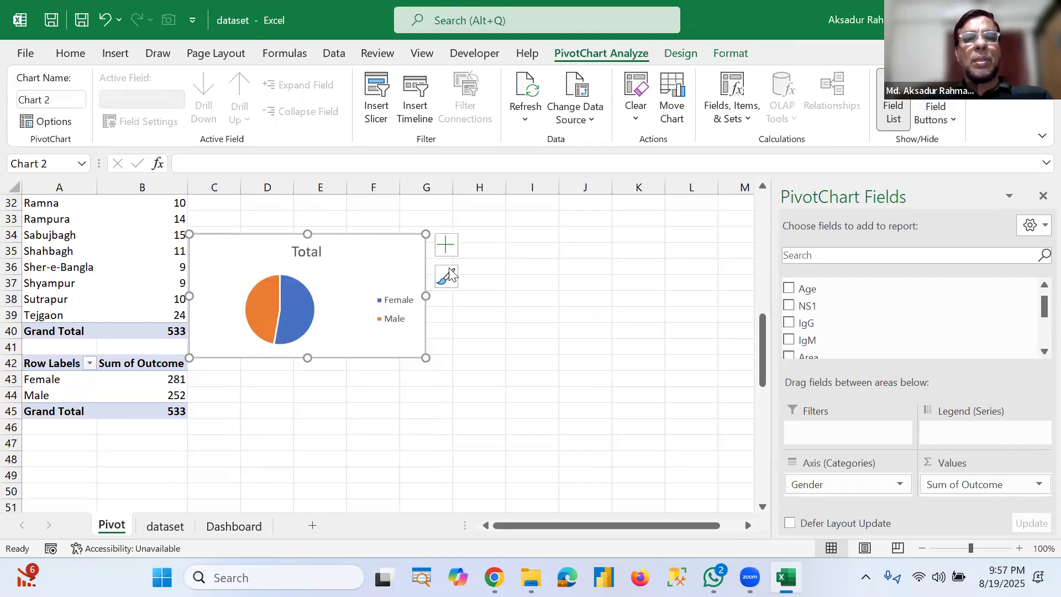
Step: Move the pie chart to the right and turn on its data labels
left_click_drag(452, 239, 557, 221)
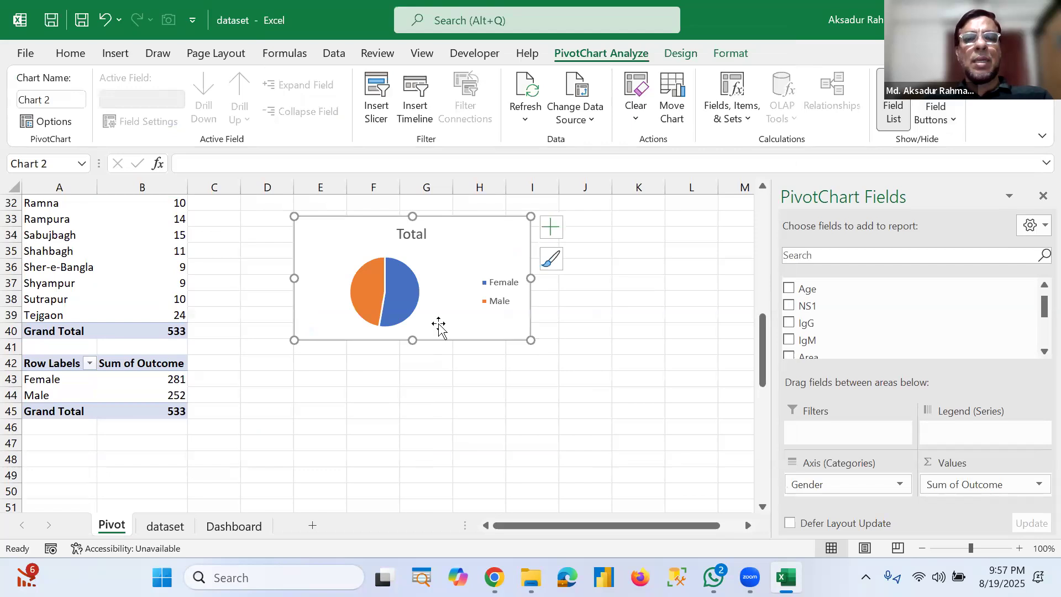
left_click(551, 228)
left_click(587, 269)
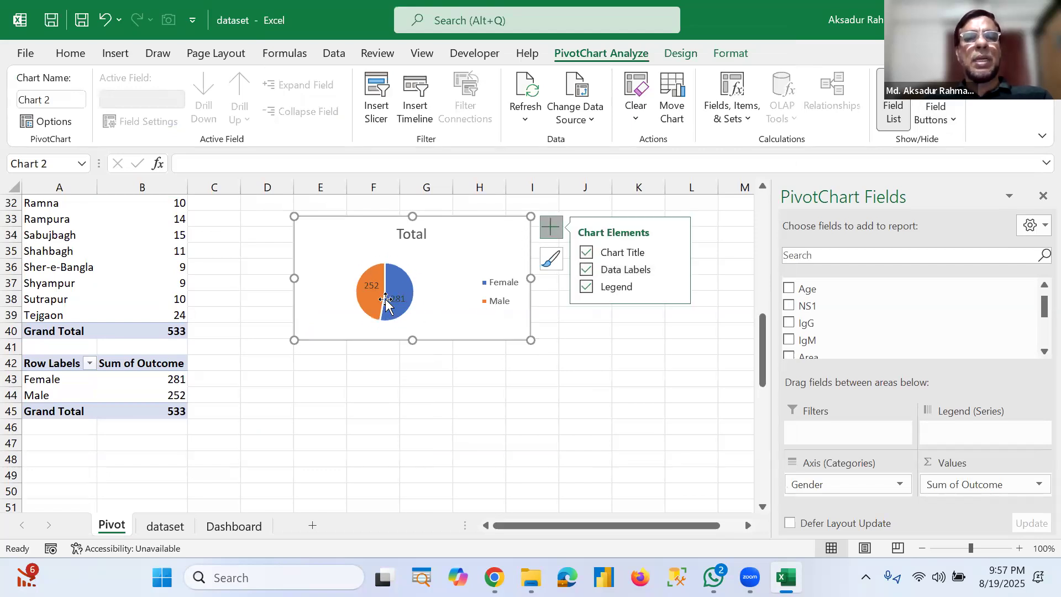
Step: Widen the pie chart and rename its title to Gender wise Patient
left_click_drag(531, 340, 617, 358)
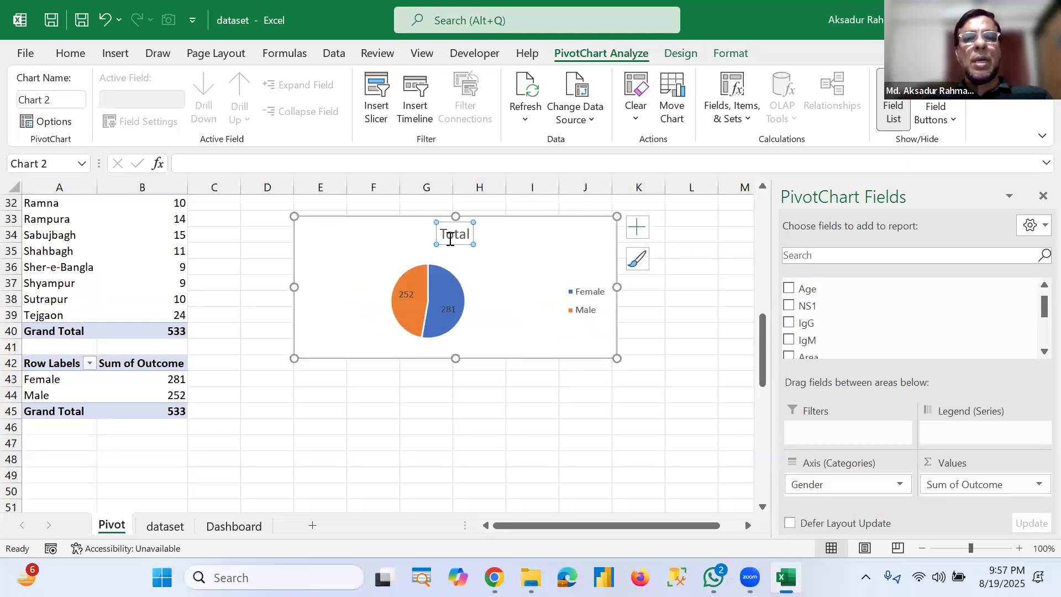
double_click(451, 237)
type("Gende")
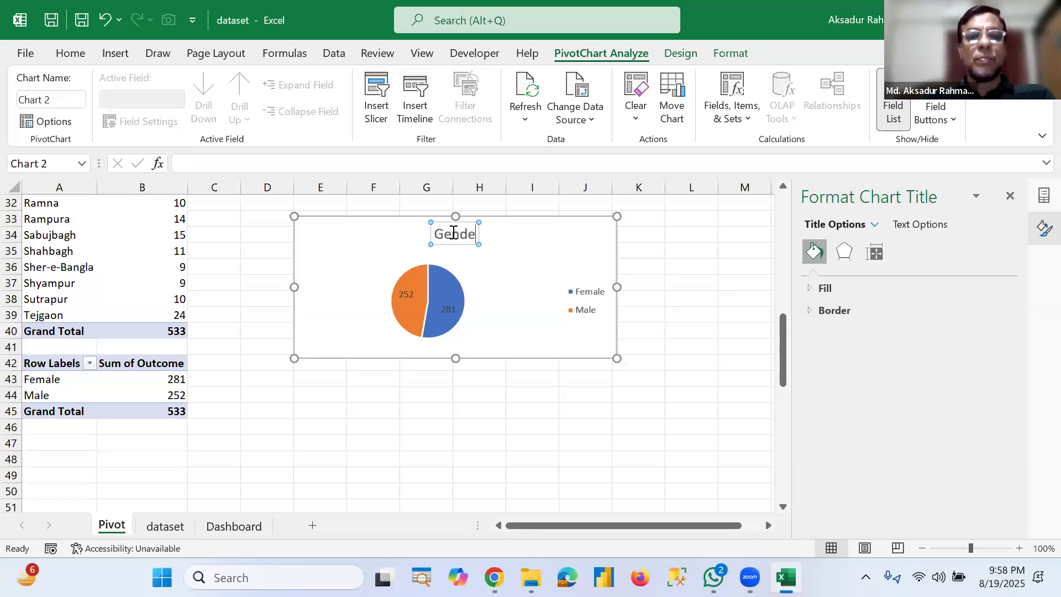
type("r wise")
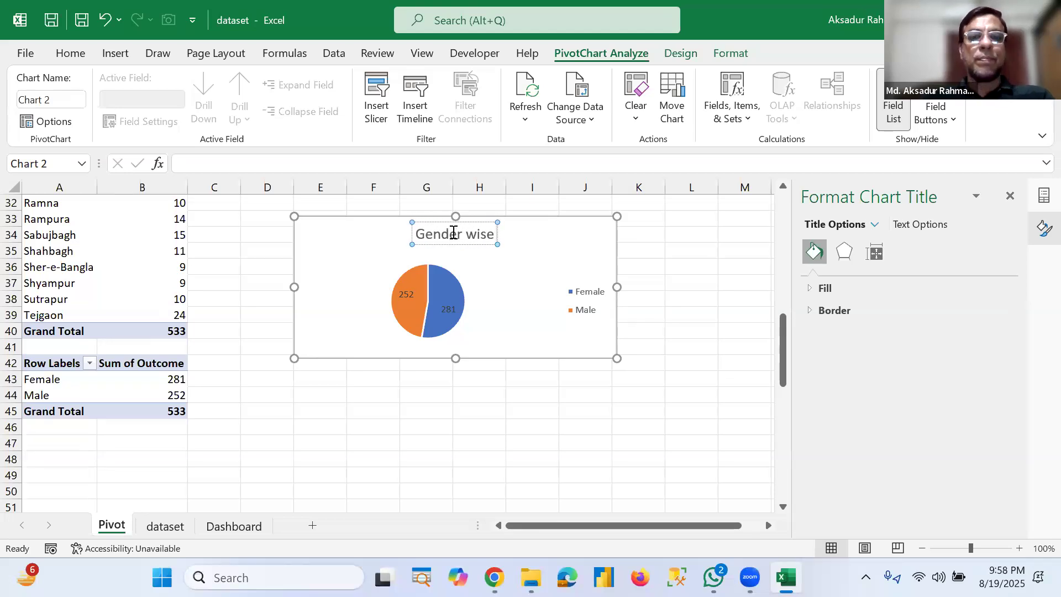
type(" Pat")
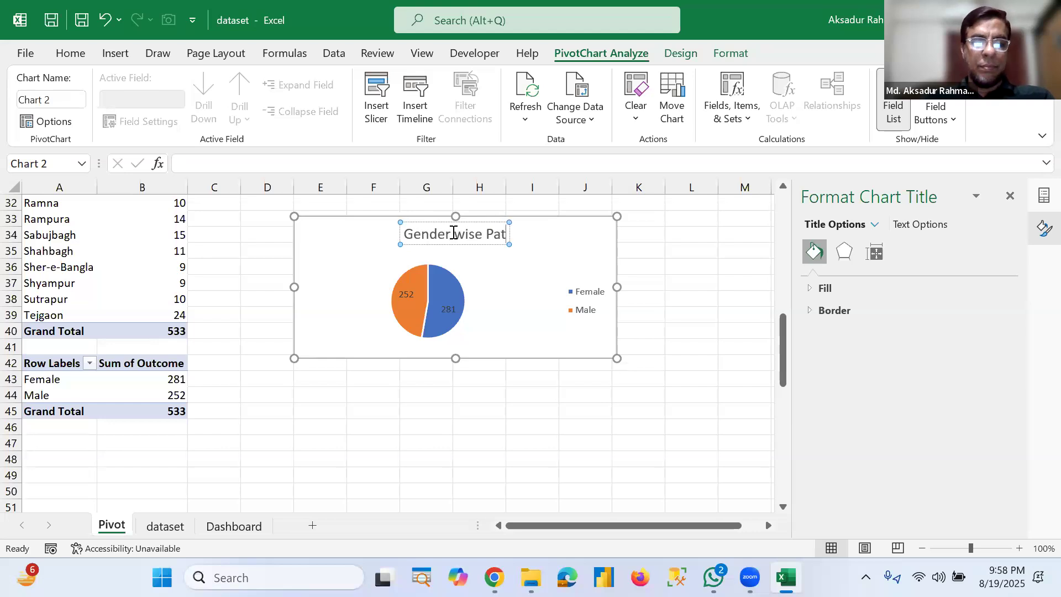
type("ient")
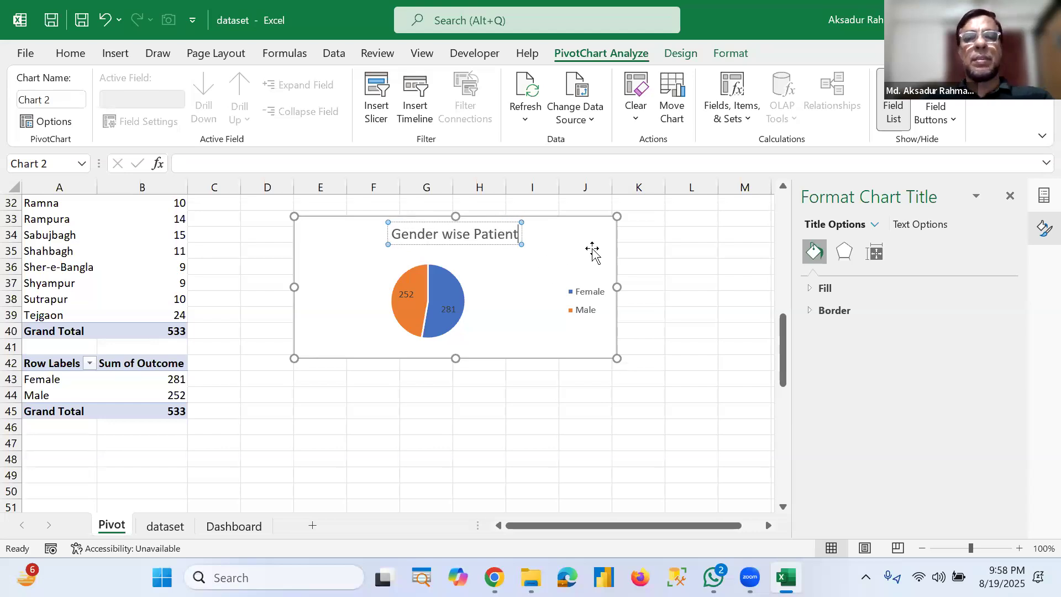
Step: Move the chart title to the upper left corner and make the pie chart narrower
left_click(492, 247)
left_click(438, 224)
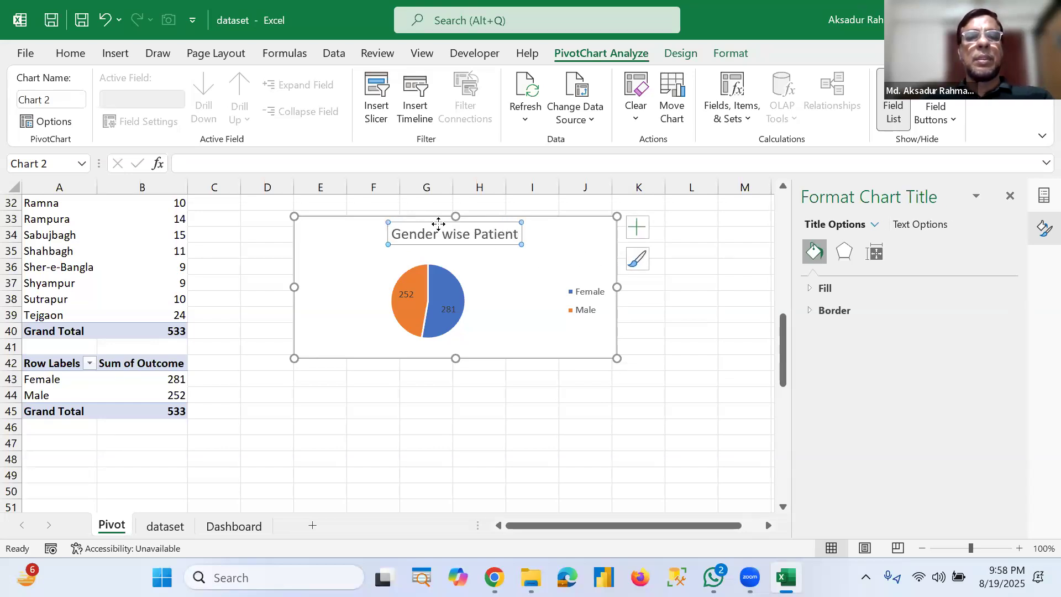
left_click_drag(354, 225, 345, 227)
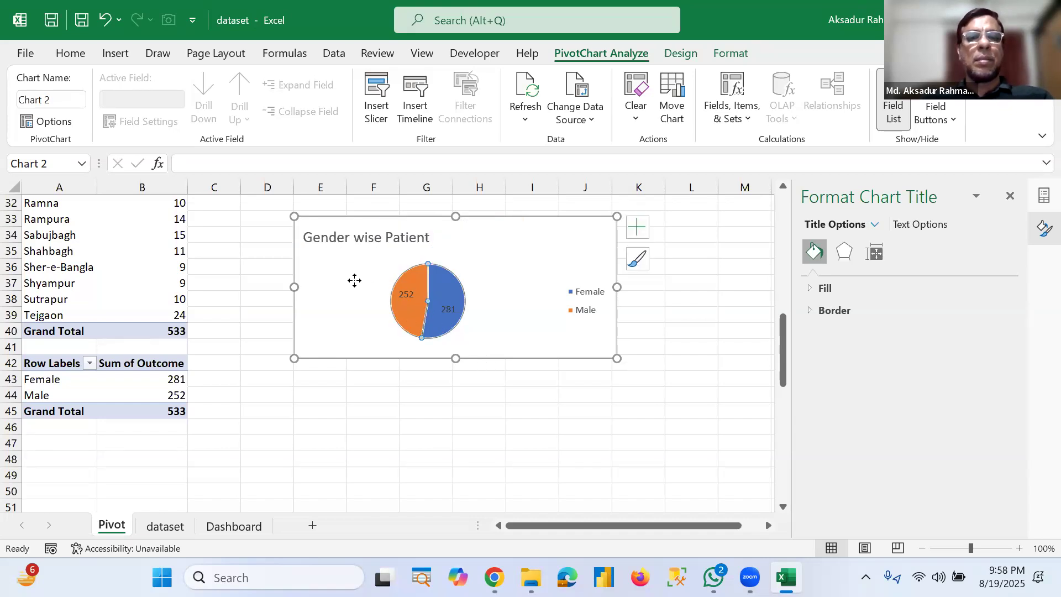
left_click(441, 284)
mouse_move(456, 278)
left_mouse_down()
mouse_move(487, 266)
mouse_move(513, 285)
left_mouse_up()
left_click(611, 292)
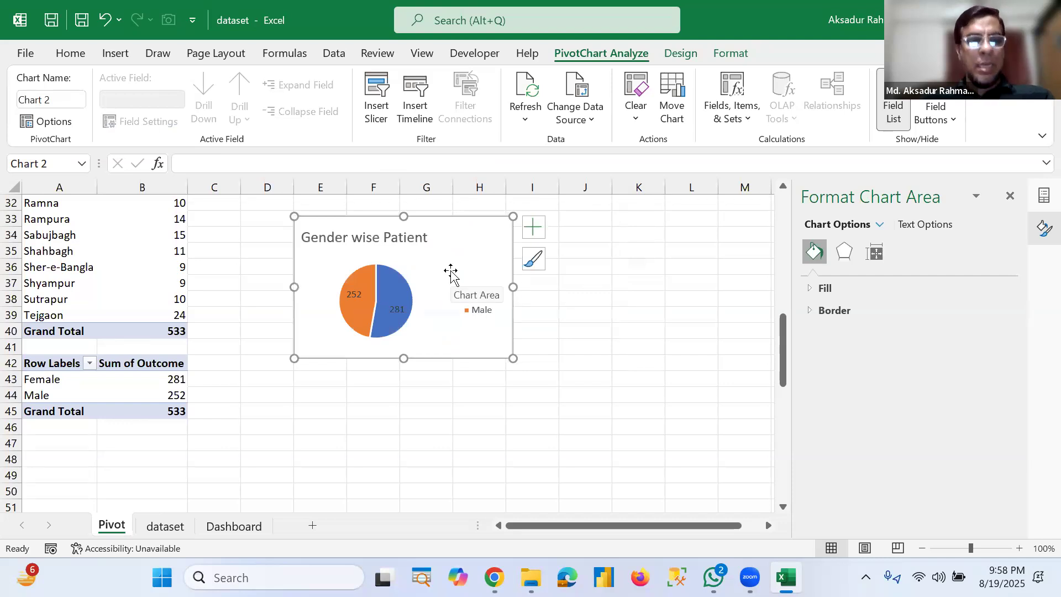
Step: Paste the gender pie chart onto the Dashboard sheet and place it below the area chart on the rectangle
left_click(234, 528)
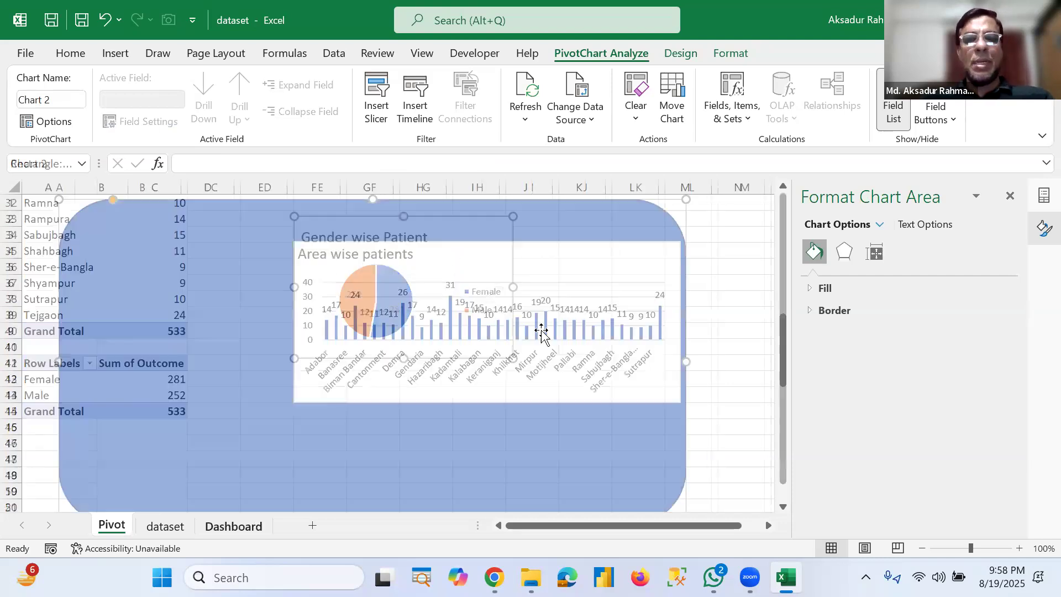
left_click_drag(528, 262, 519, 246)
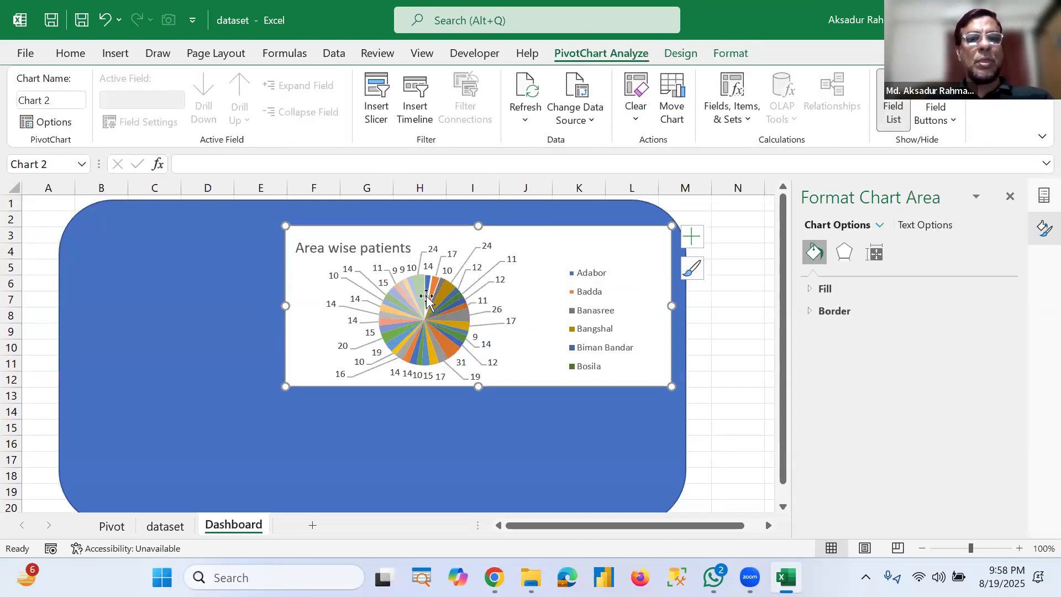
key("ctrl+z")
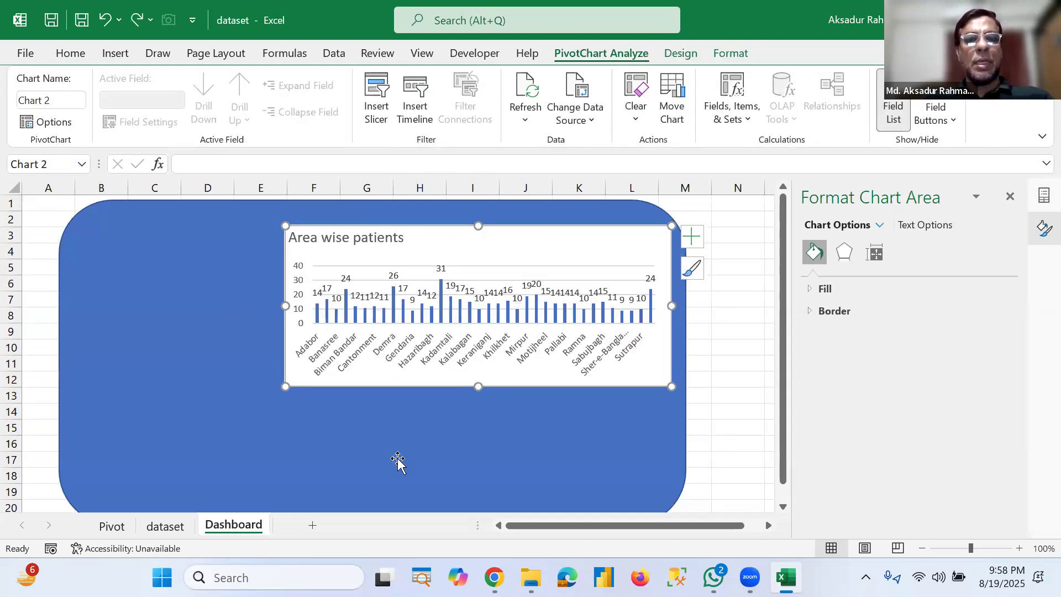
left_click(398, 462)
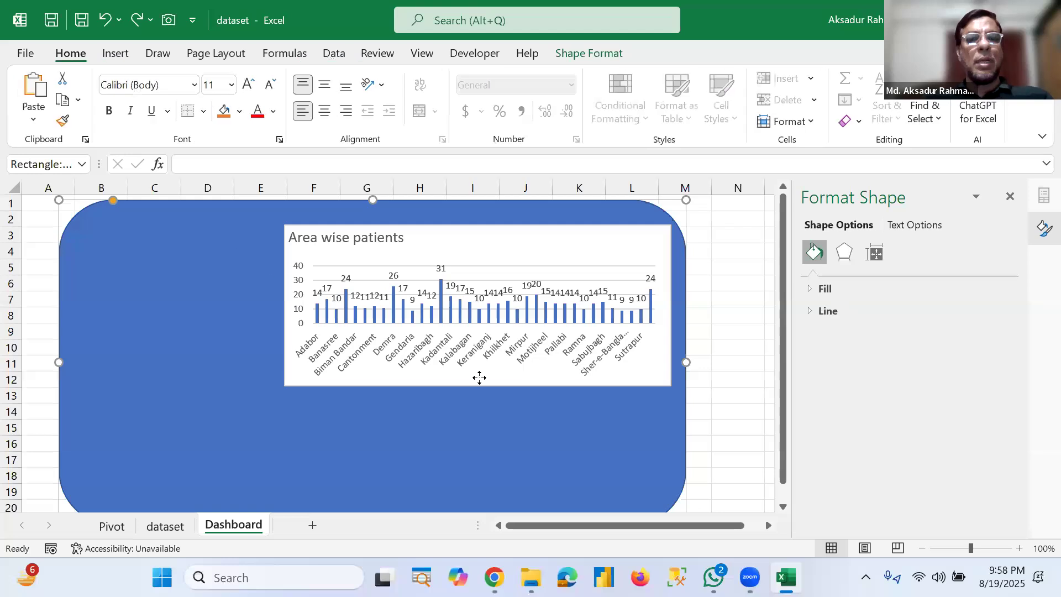
key("ctrl+v")
left_click_drag(213, 221, 604, 403)
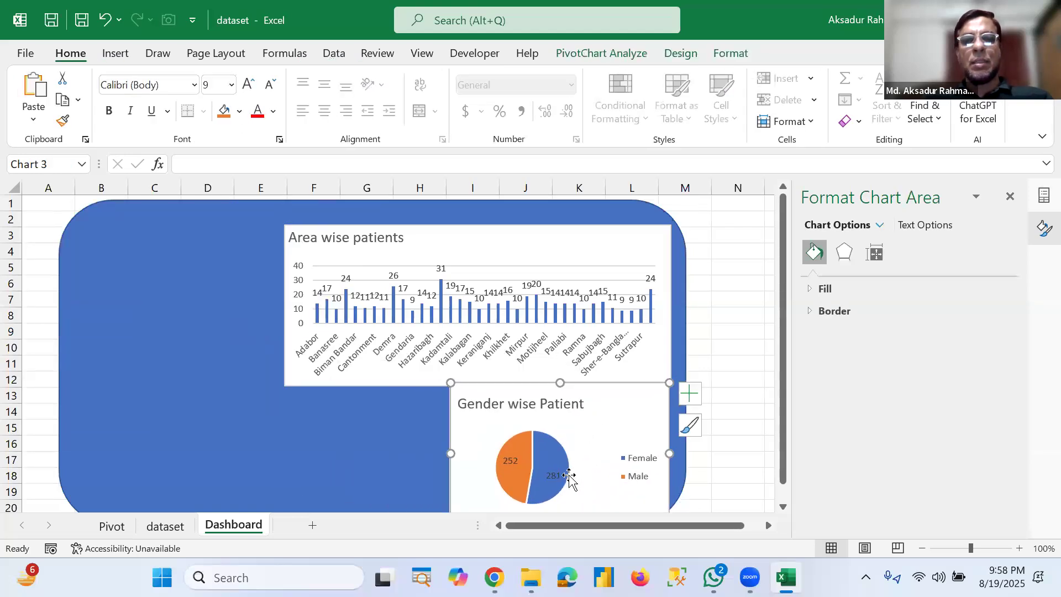
Step: Nudge the gender pie chart and resize the rounded rectangle taller and narrower so it frames both charts
scroll(563, 479, "down", 1)
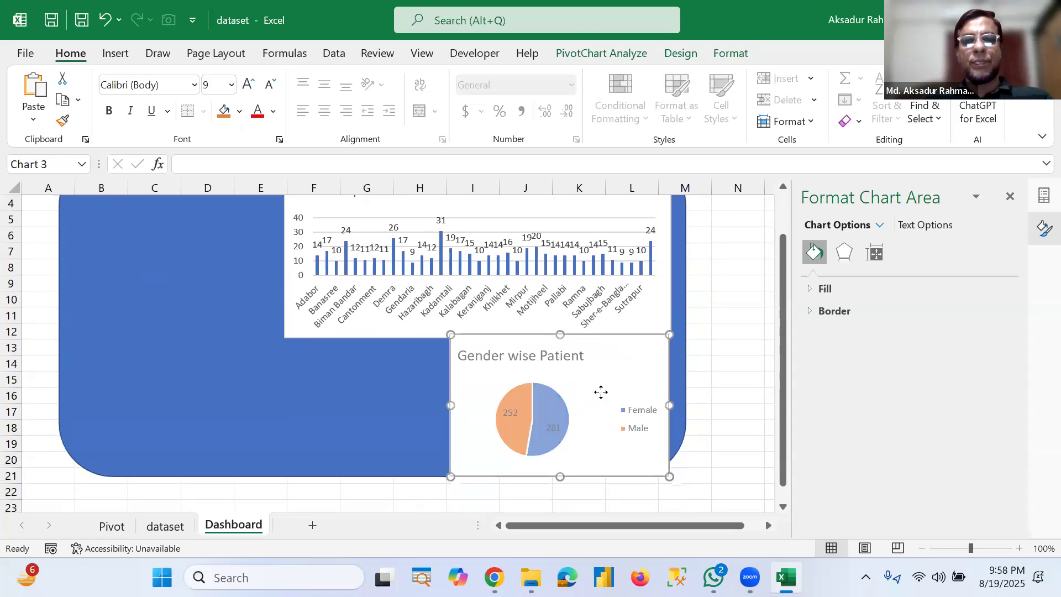
left_click_drag(602, 397, 606, 403)
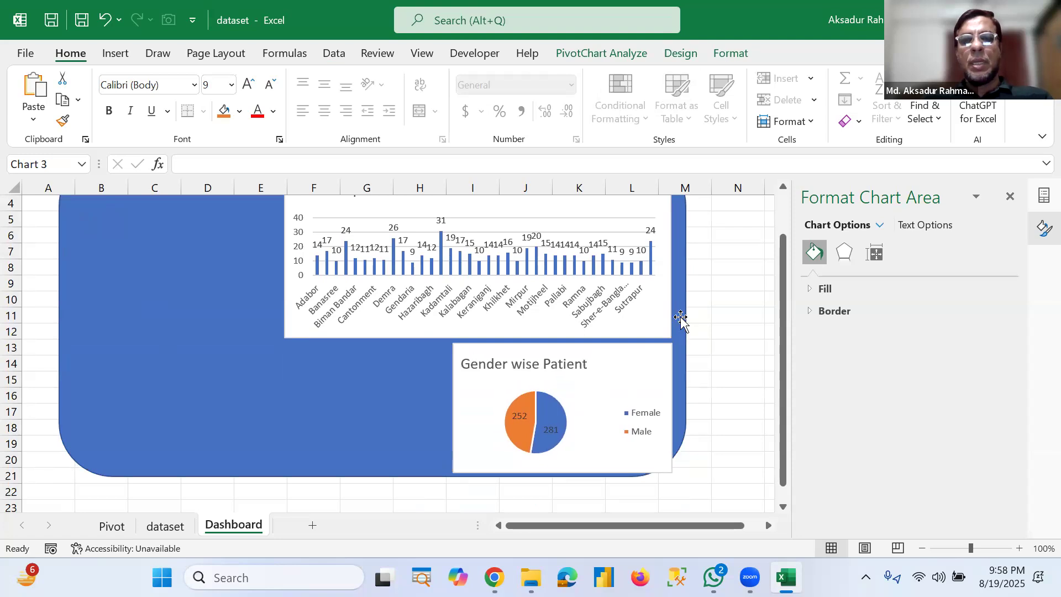
left_click(680, 474)
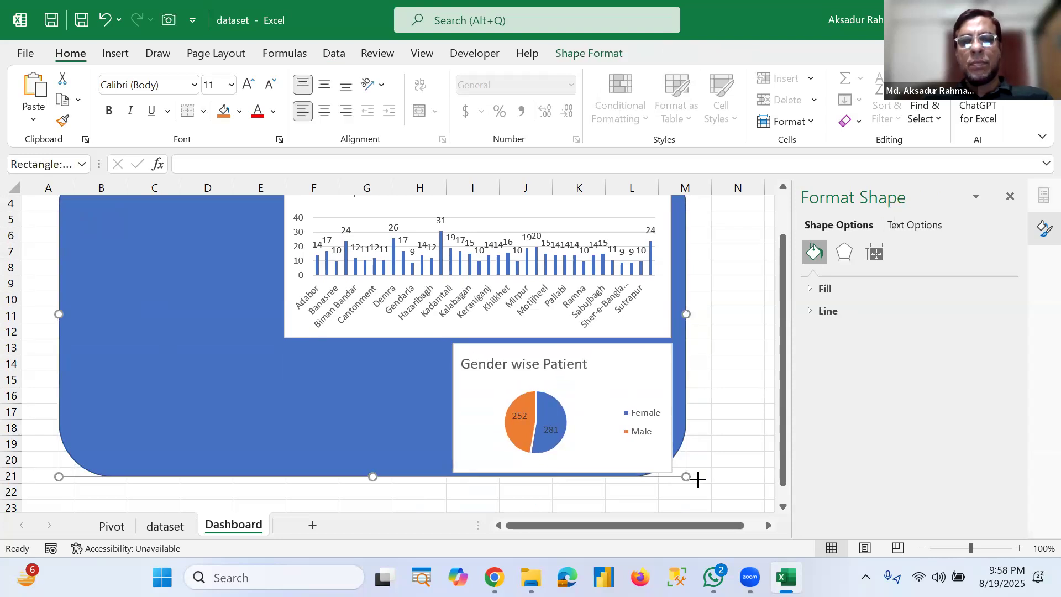
mouse_move(703, 480)
left_mouse_down()
mouse_move(712, 488)
mouse_move(703, 492)
left_mouse_up()
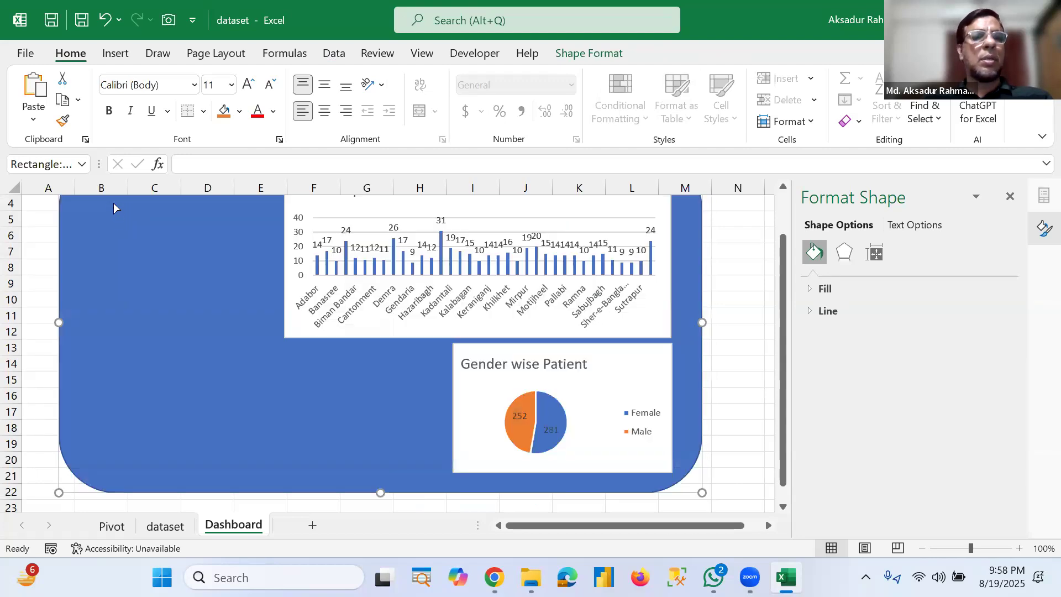
scroll(114, 201, "up", 1)
left_click_drag(114, 201, 70, 205)
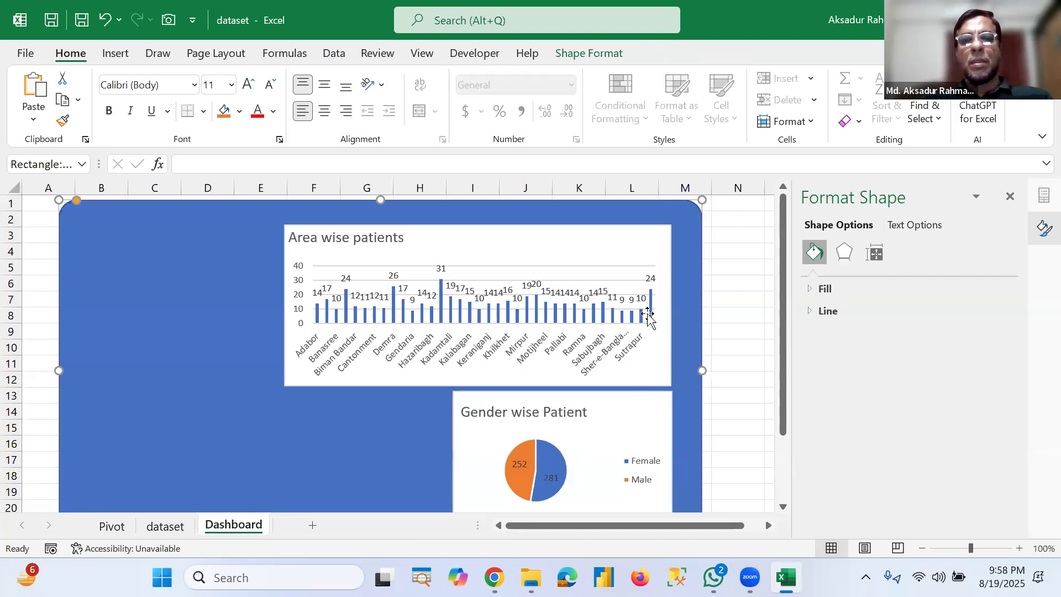
scroll(650, 318, "down", 2)
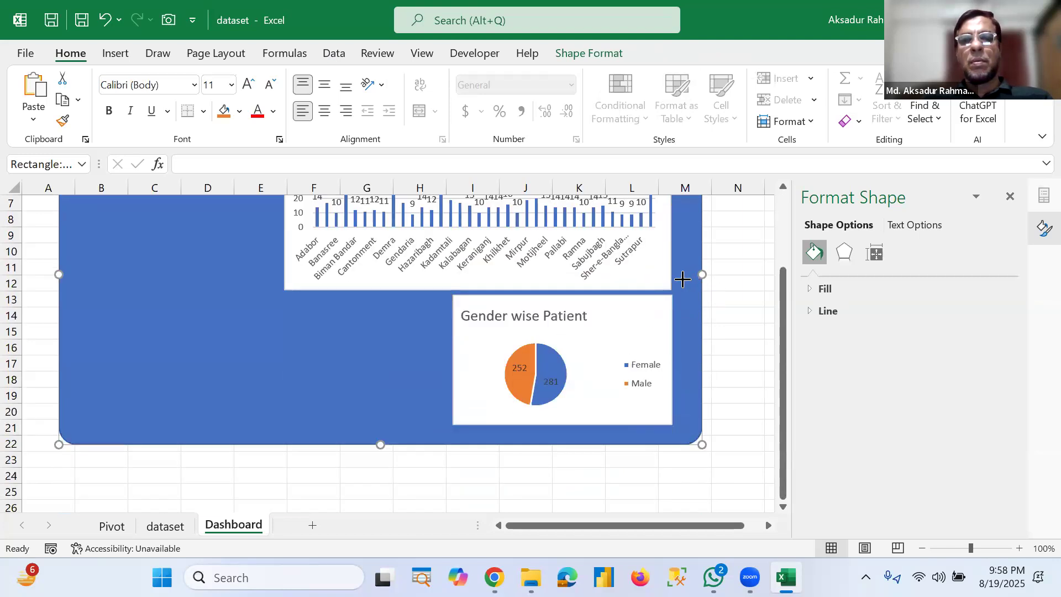
left_click_drag(702, 275, 682, 279)
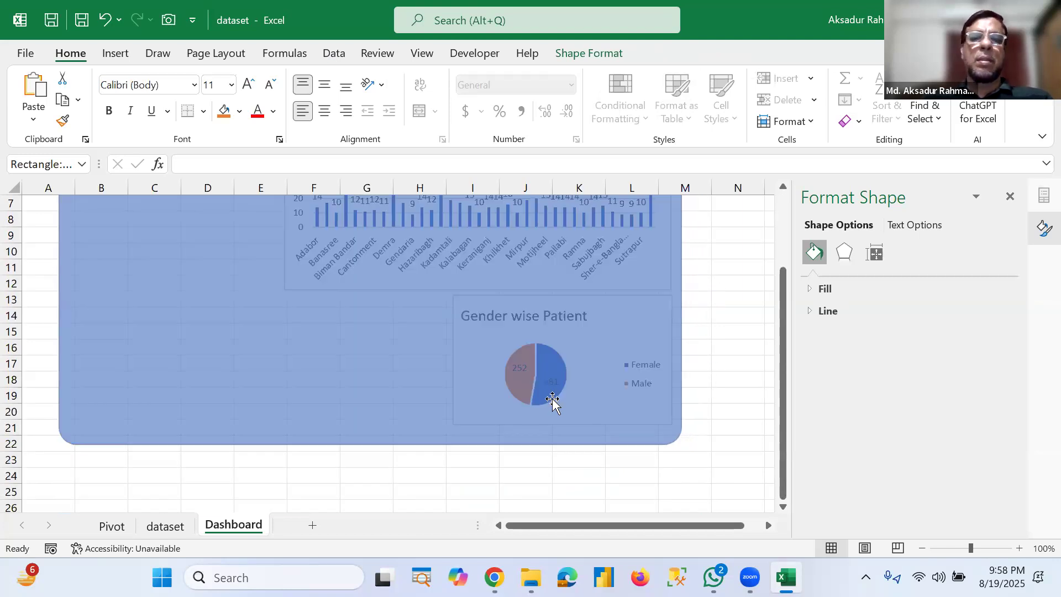
scroll(553, 398, "up", 2)
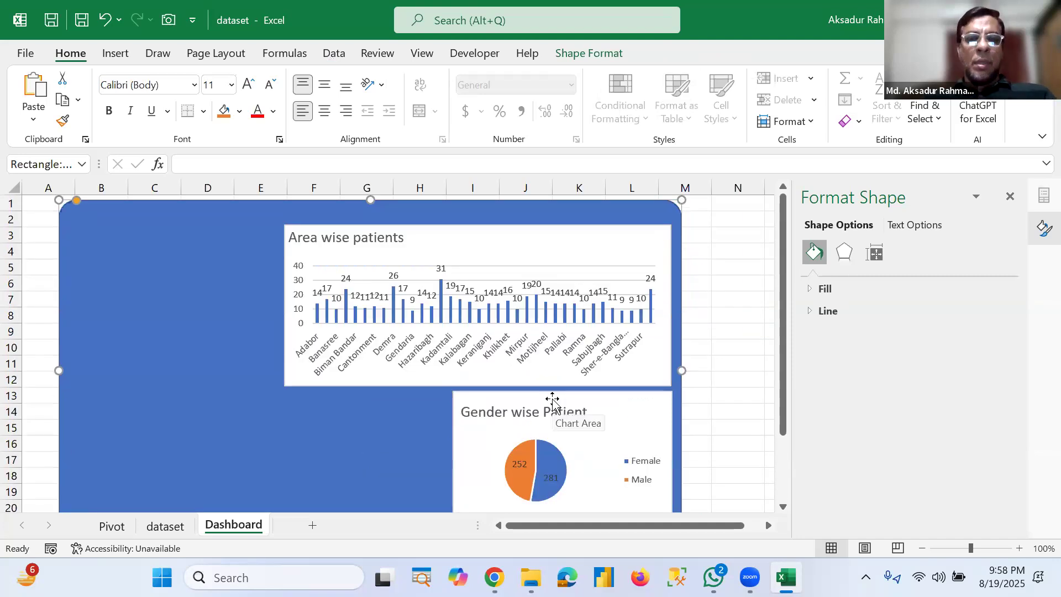
scroll(553, 398, "down", 1)
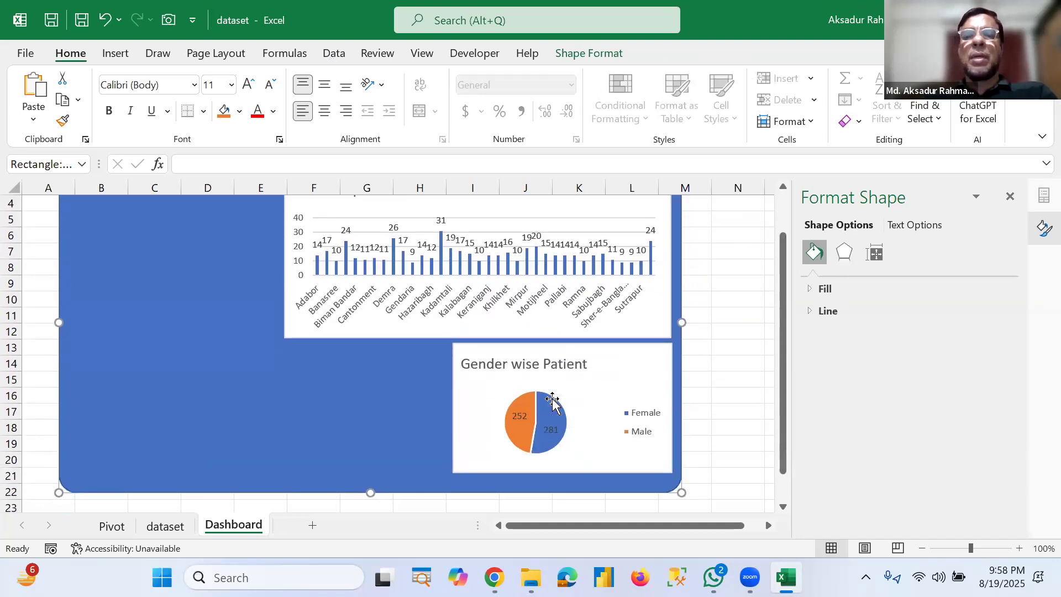
mouse_move(552, 399)
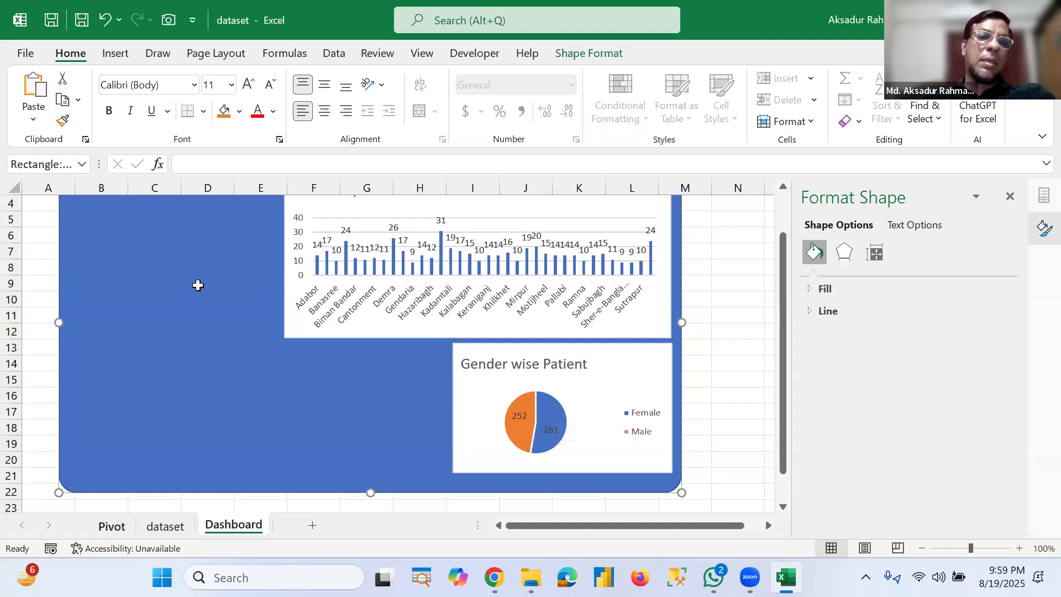
Step: Copy the gender PivotTable on the Pivot sheet and paste the copy at cell A47
left_click(165, 526)
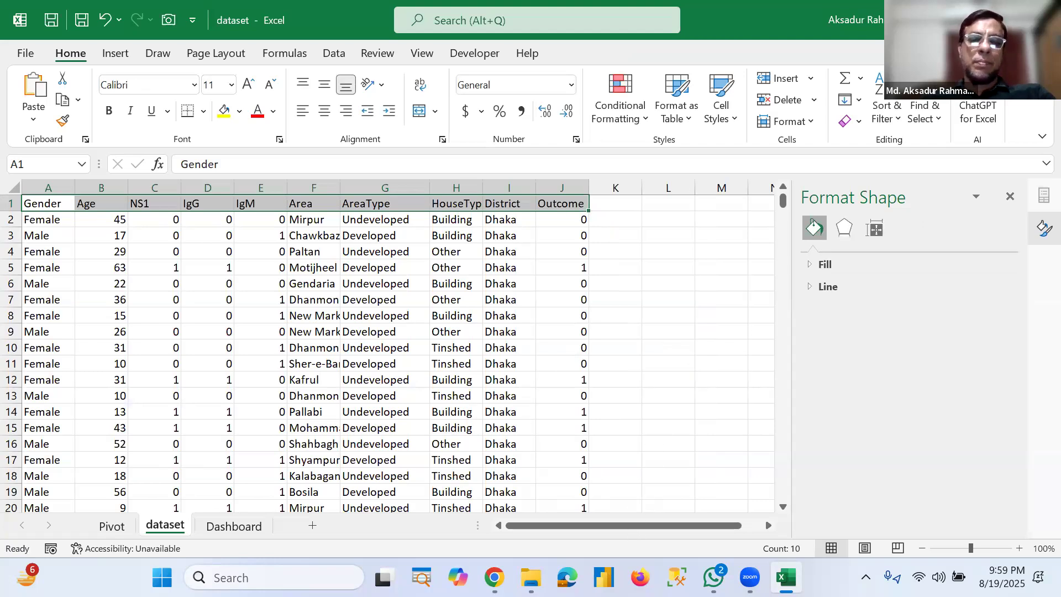
left_click(105, 526)
left_click_drag(78, 364, 142, 414)
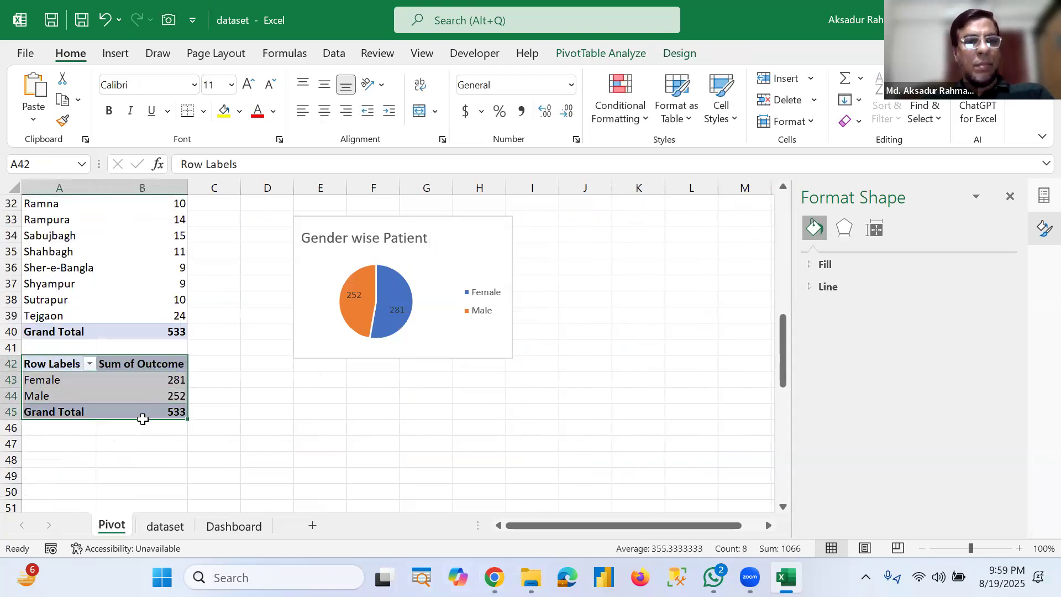
key("ctrl+c")
left_click(56, 440)
key("ctrl+v")
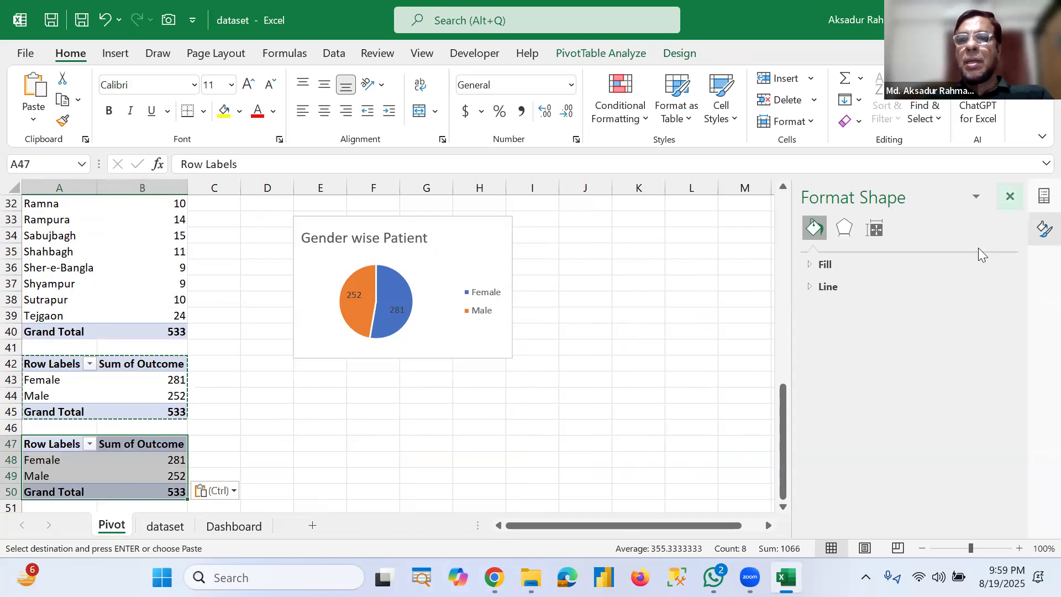
Step: Replace the Gender row field of the copied PivotTable with AreaType
left_click(901, 484)
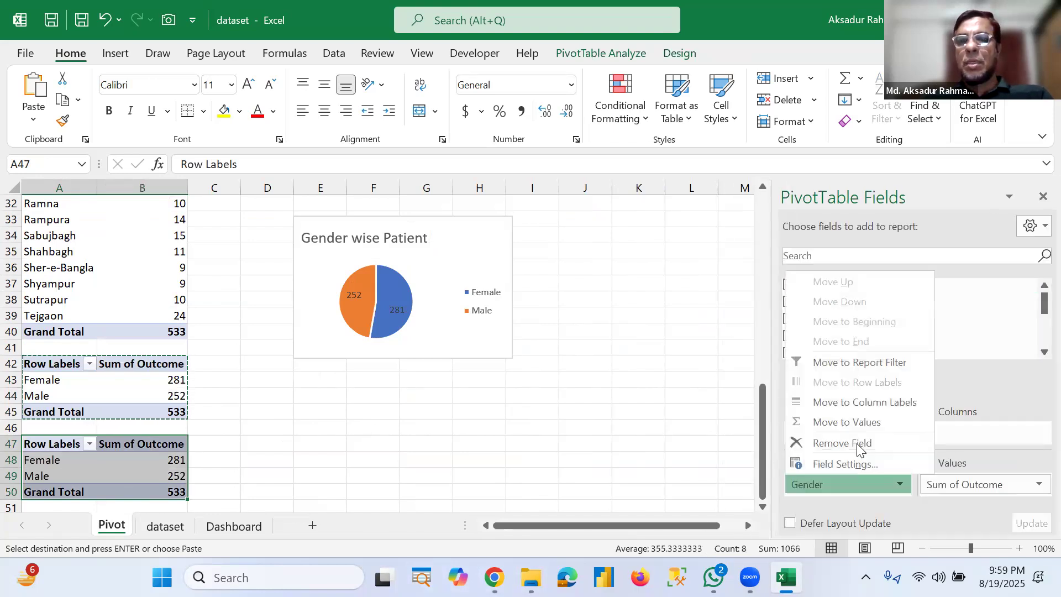
left_click(857, 444)
scroll(850, 321, "down", 2)
left_click_drag(849, 318, 822, 491)
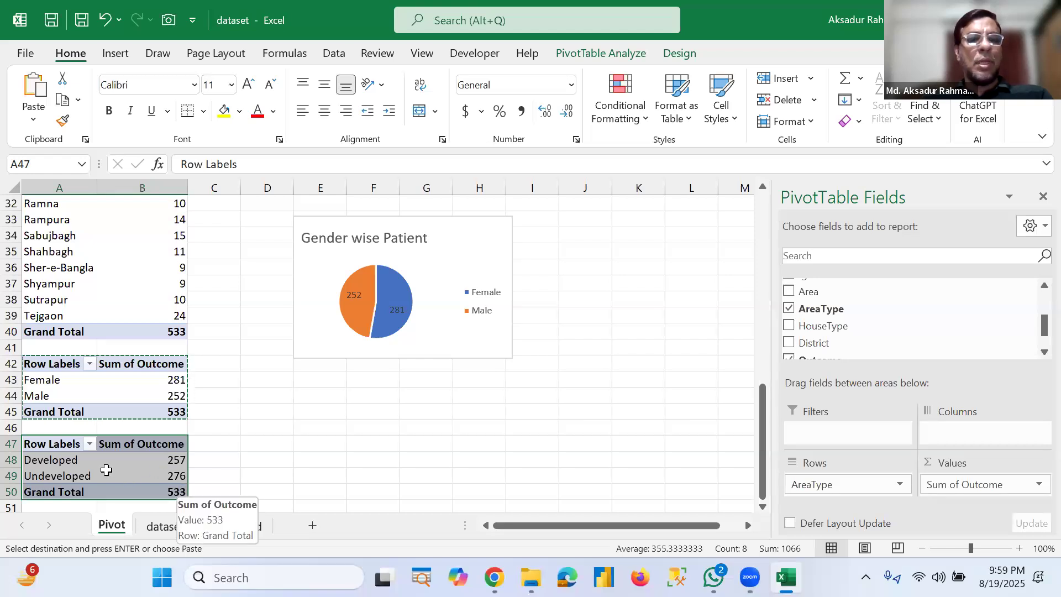
Step: Insert a clustered bar PivotChart from the AreaType PivotTable
left_click(161, 476)
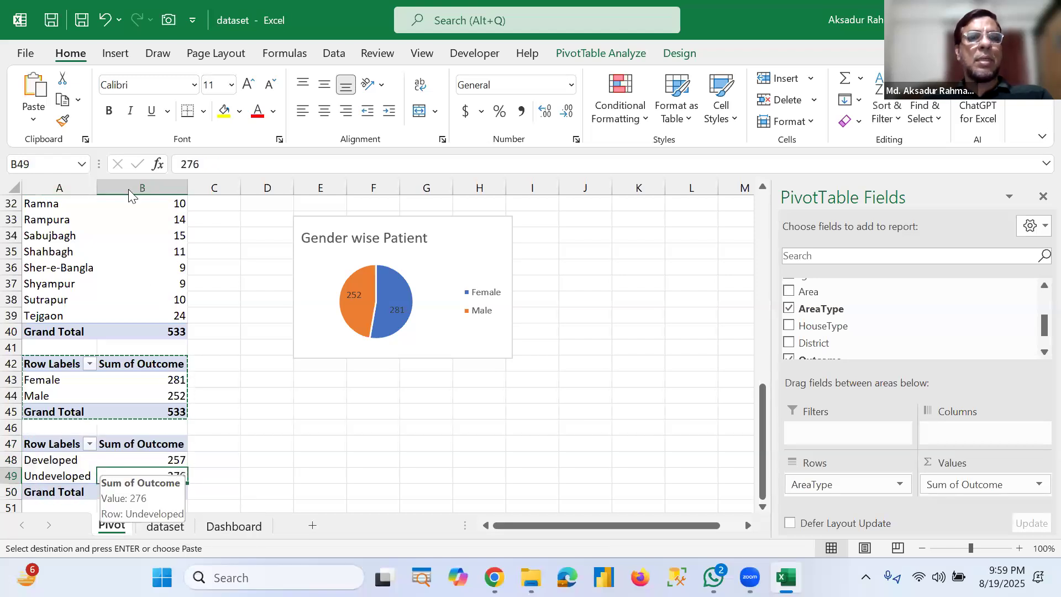
left_click(115, 53)
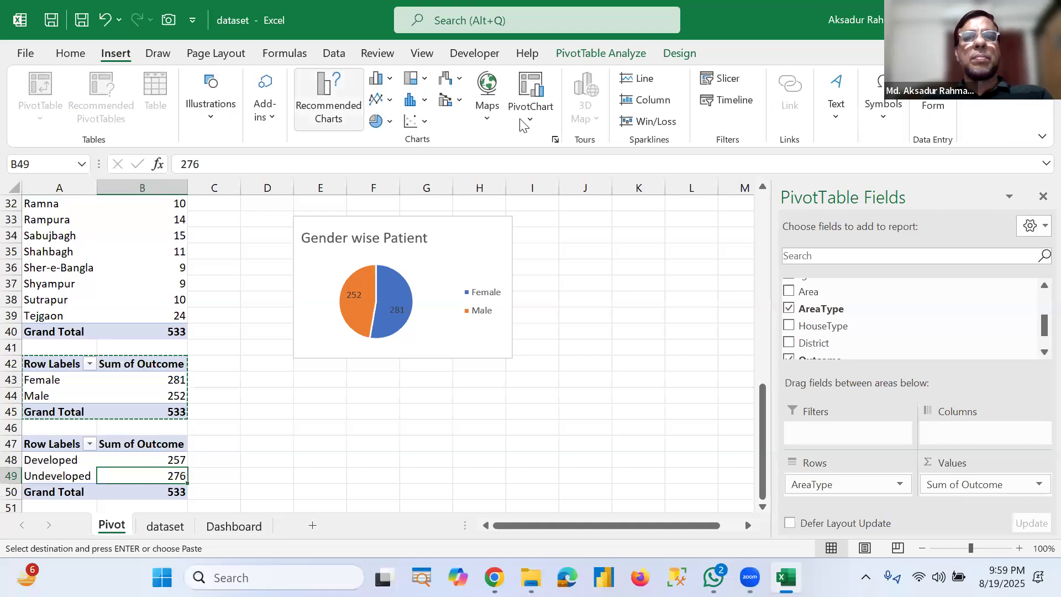
left_click(532, 91)
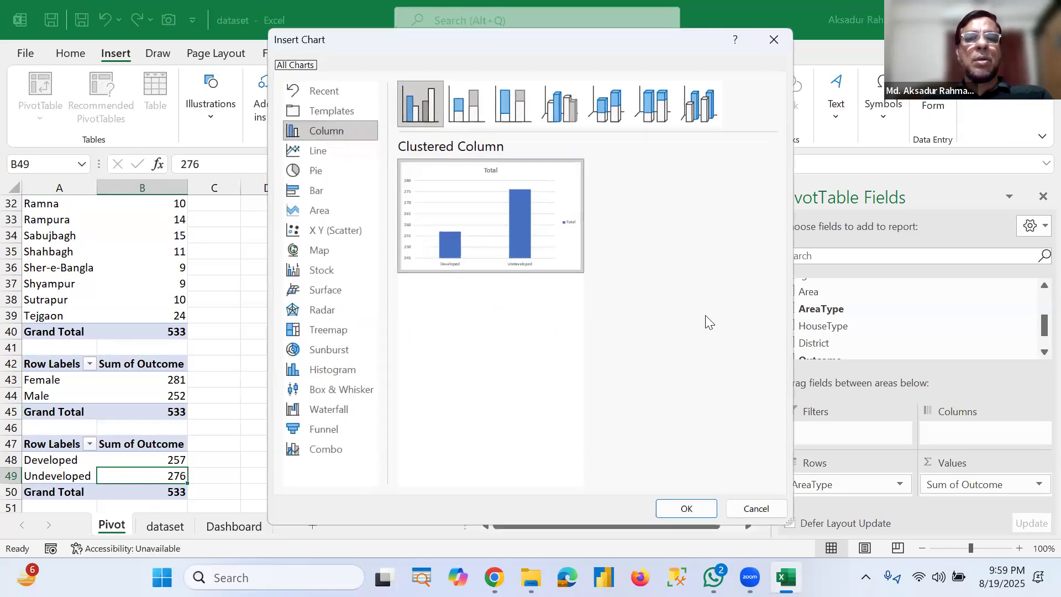
mouse_move(523, 234)
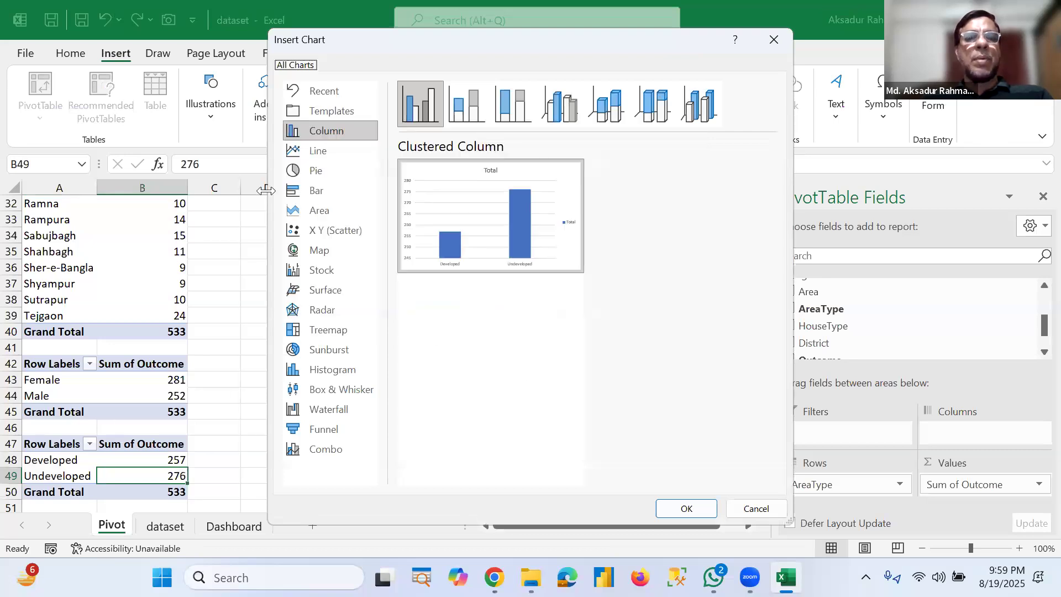
left_click(310, 193)
mouse_move(533, 259)
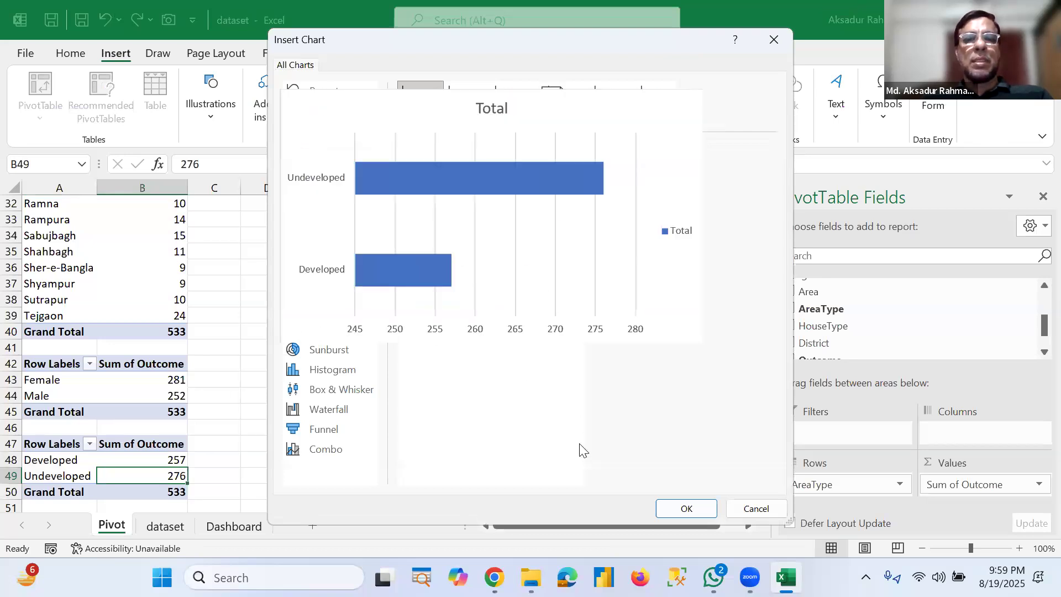
left_click(691, 509)
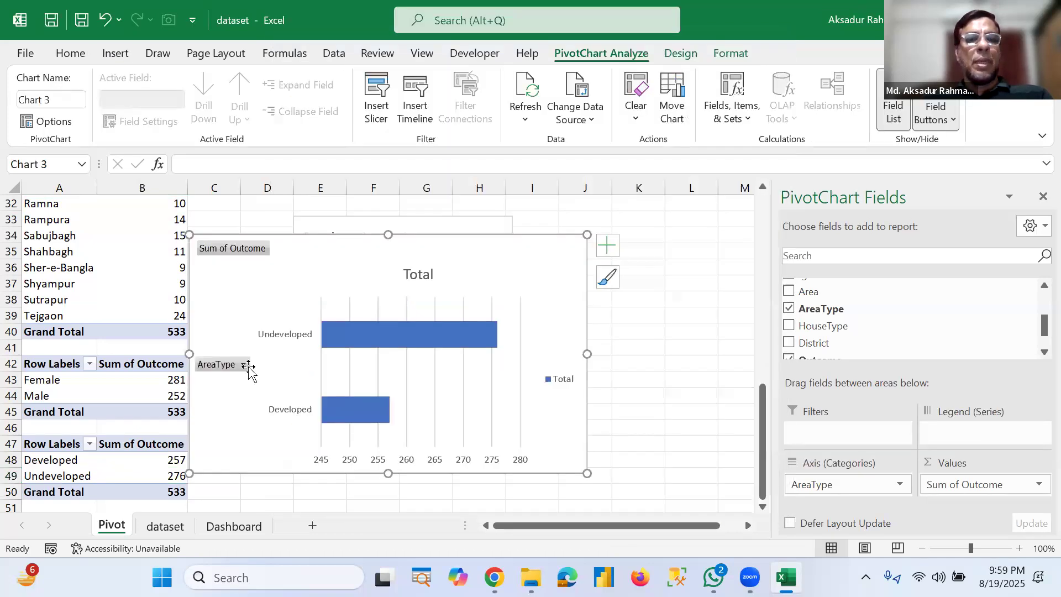
Step: Hide all field buttons on the bar chart, remove its legend and turn on data labels
right_click(231, 247)
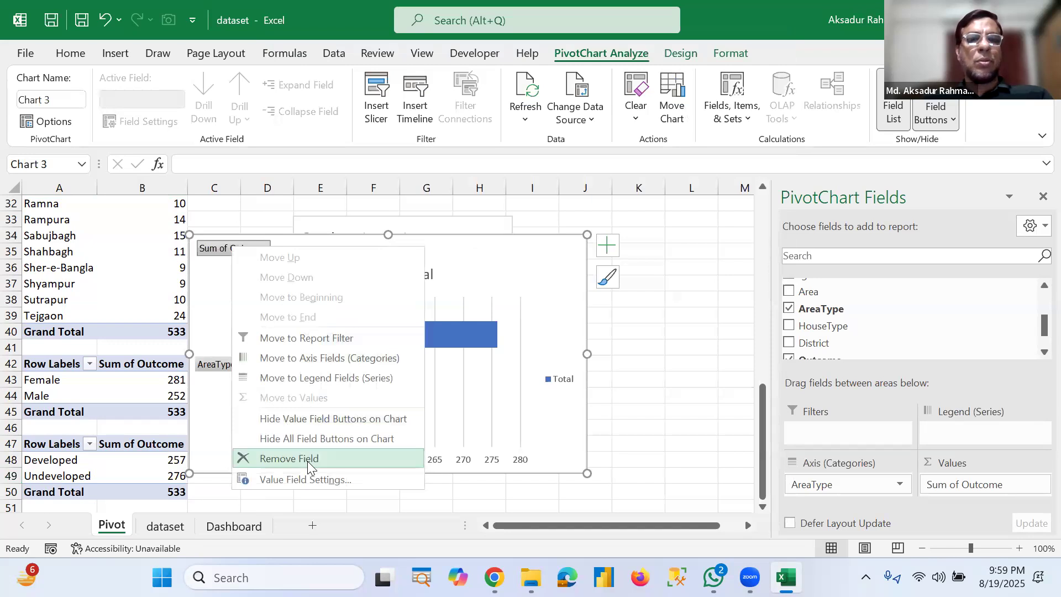
left_click(303, 440)
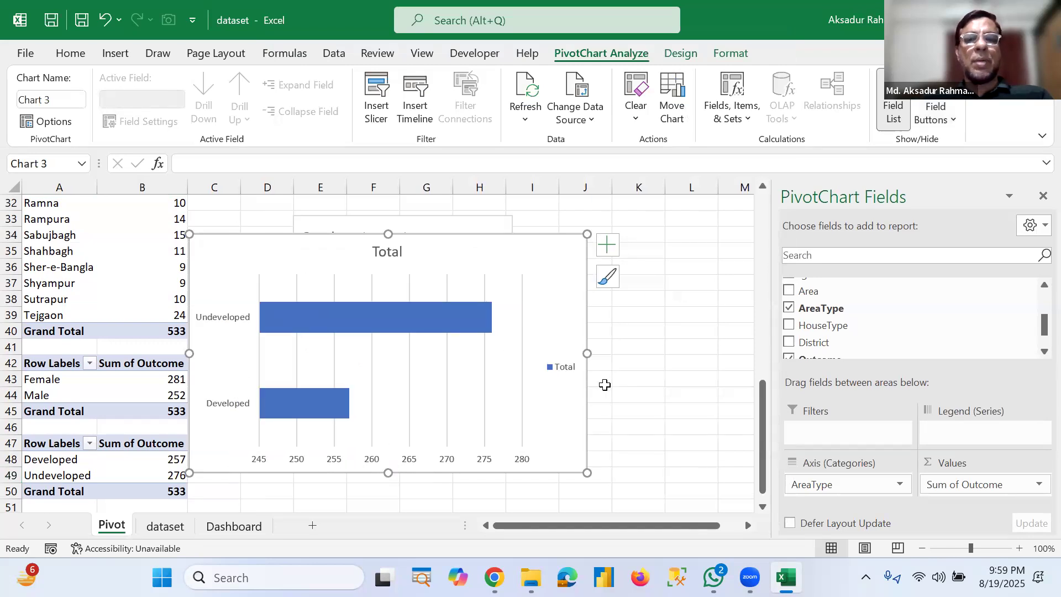
left_click(608, 245)
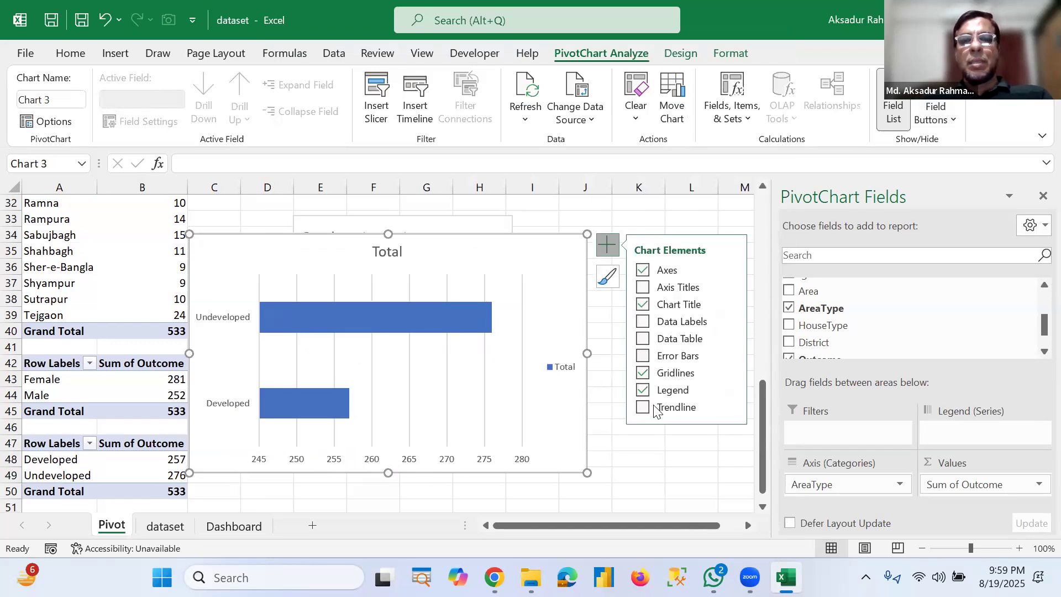
left_click(644, 391)
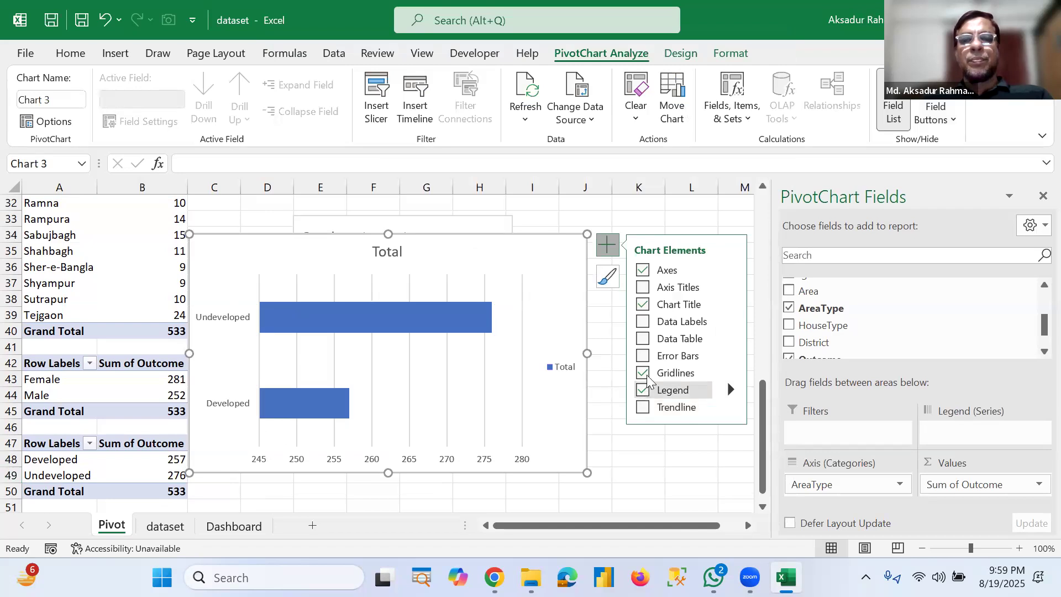
left_click(639, 327)
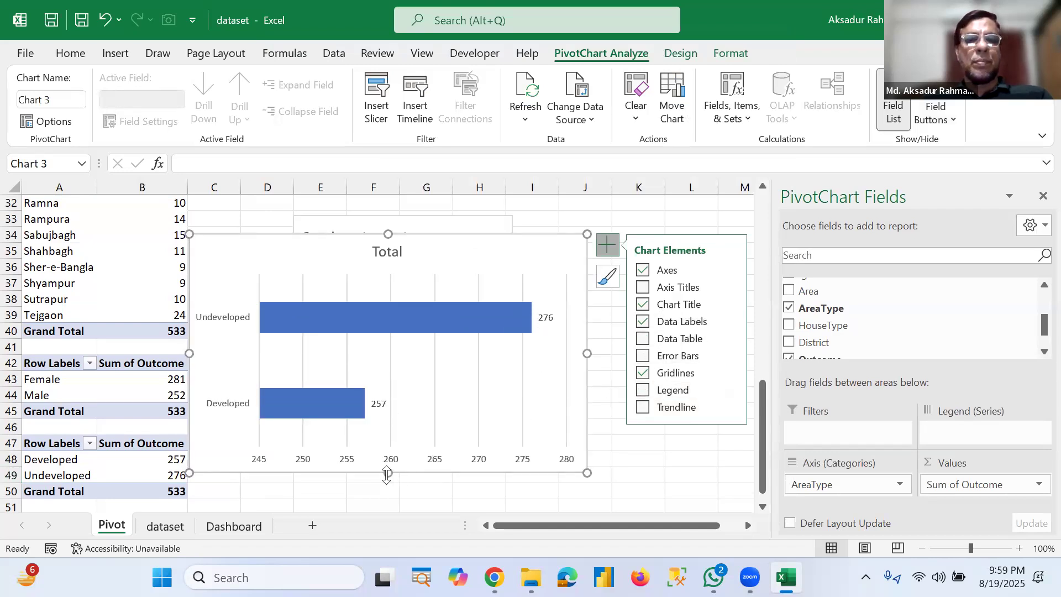
Step: Make the bar chart shorter and narrower and move it over the pie chart area
left_click_drag(389, 473, 383, 406)
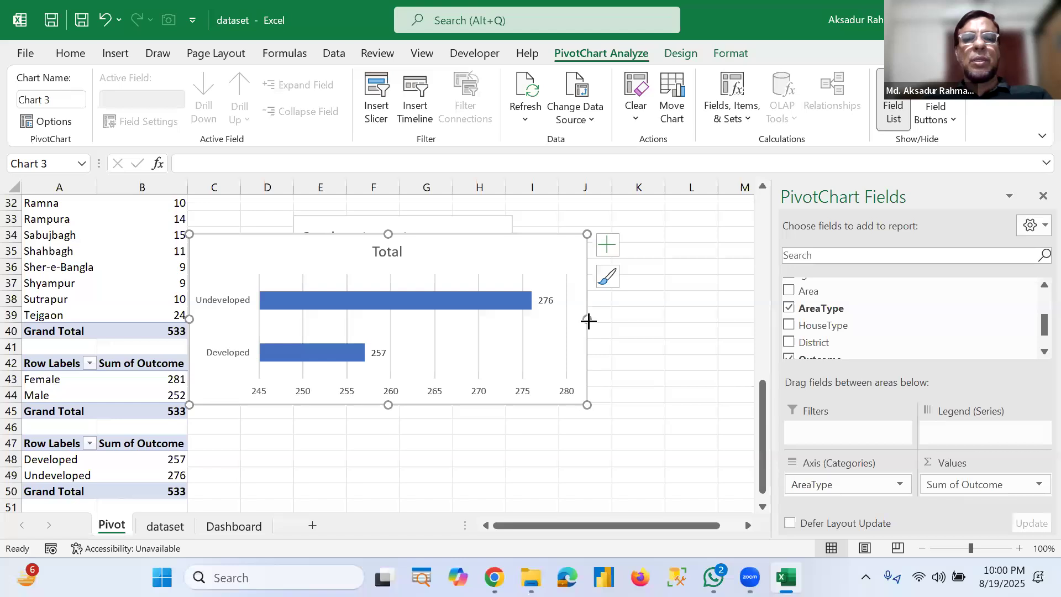
left_click_drag(587, 319, 489, 321)
left_click_drag(447, 244, 579, 241)
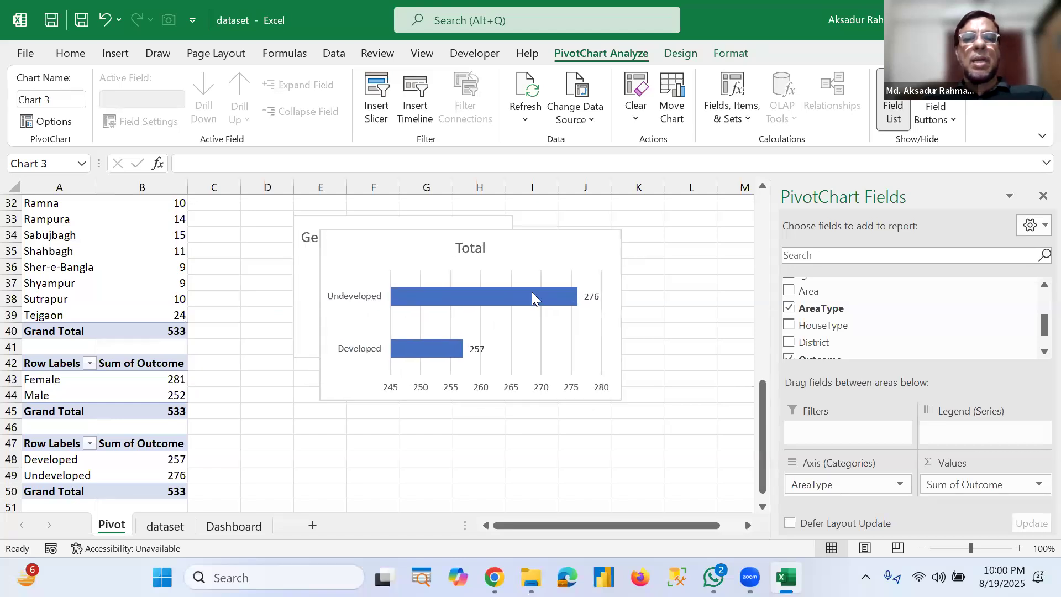
Step: Rename the bar chart title to Area type wise Patient and move it to the upper left corner
double_click(476, 249)
double_click(476, 247)
type("Ar")
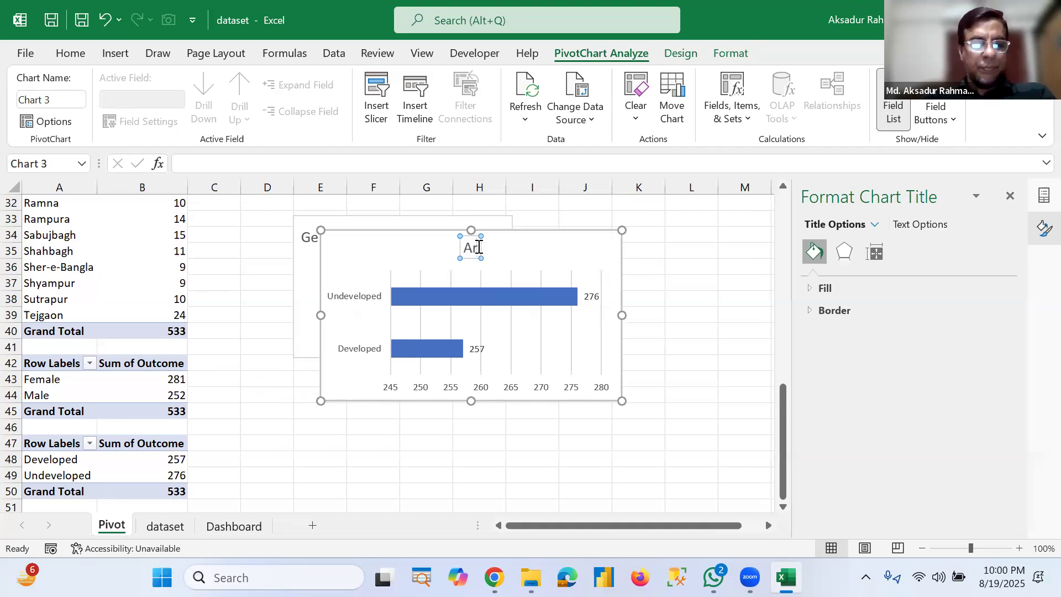
type("ea typ")
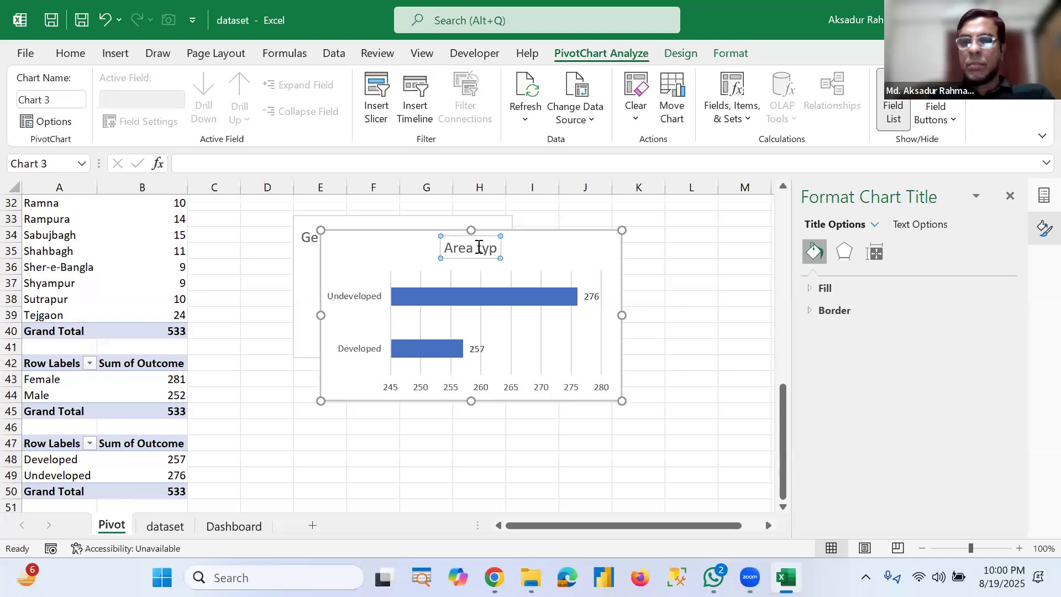
type("e w")
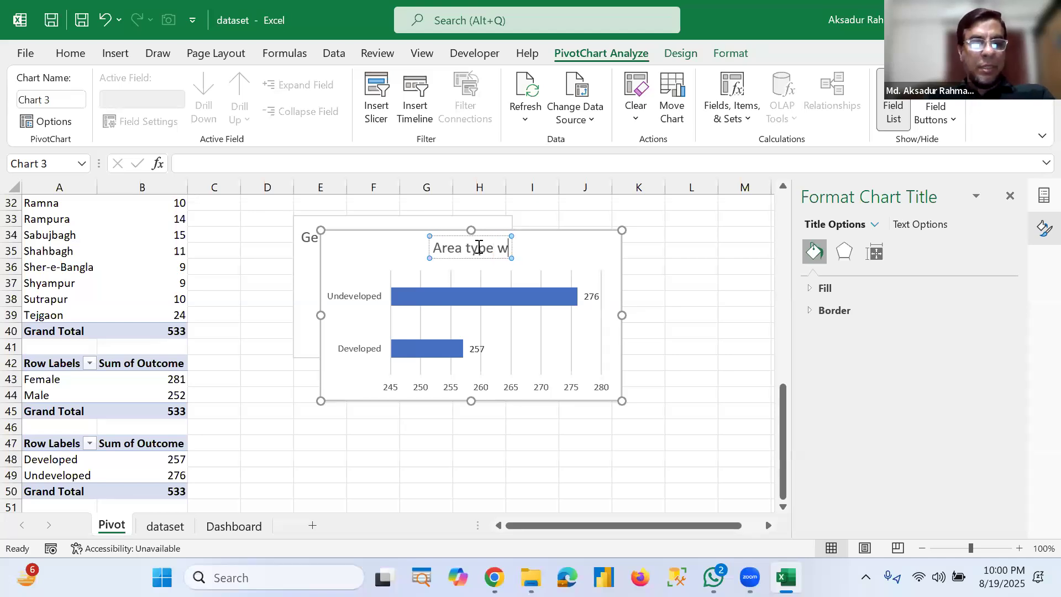
type("ise Pat")
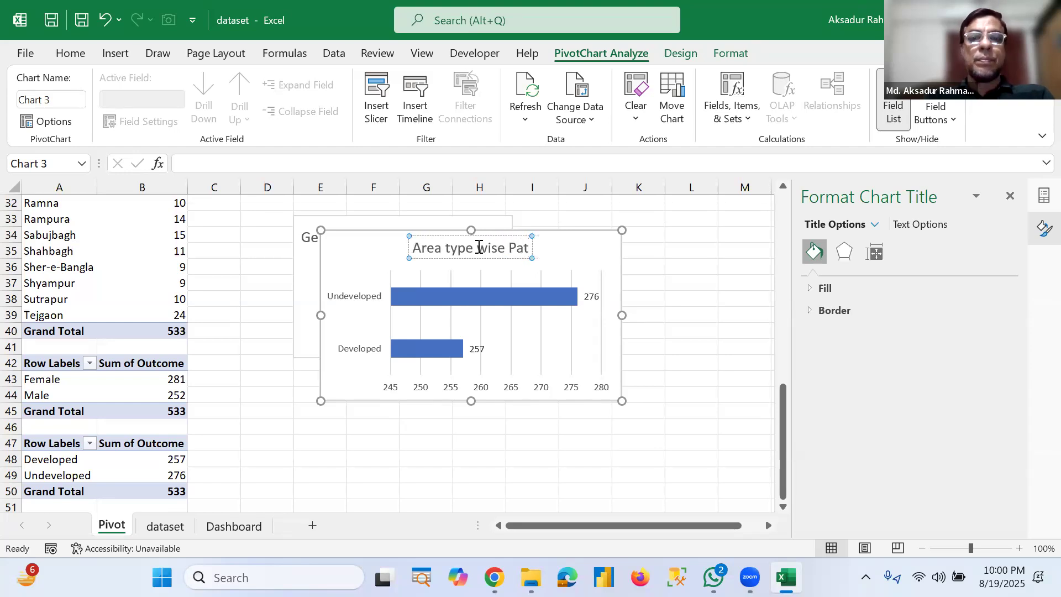
type("ient")
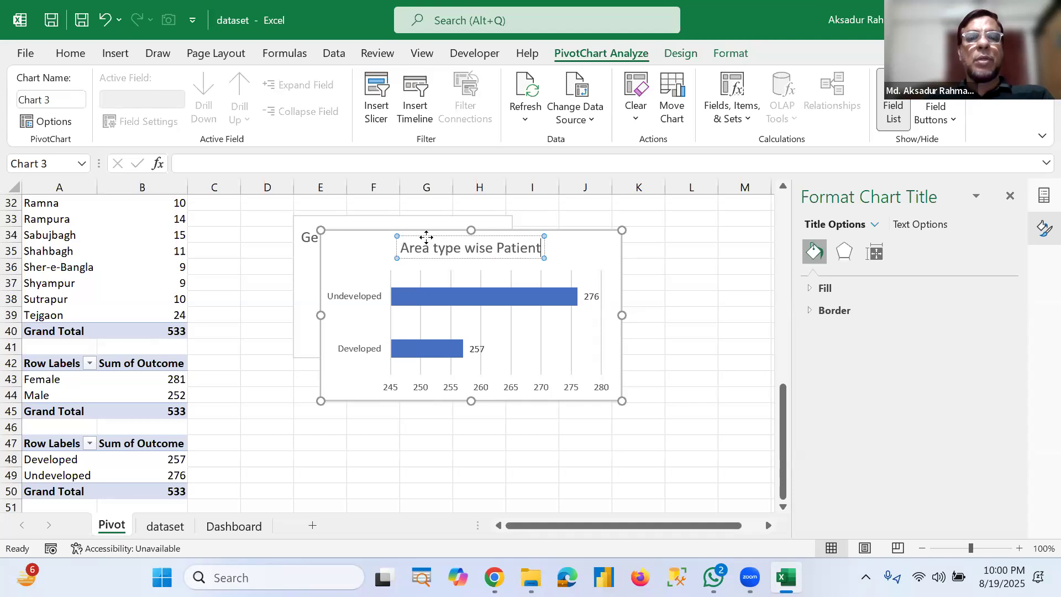
left_click_drag(427, 236, 366, 246)
Step: Fill the bar chart's data series with a solid red colour
left_click(481, 297)
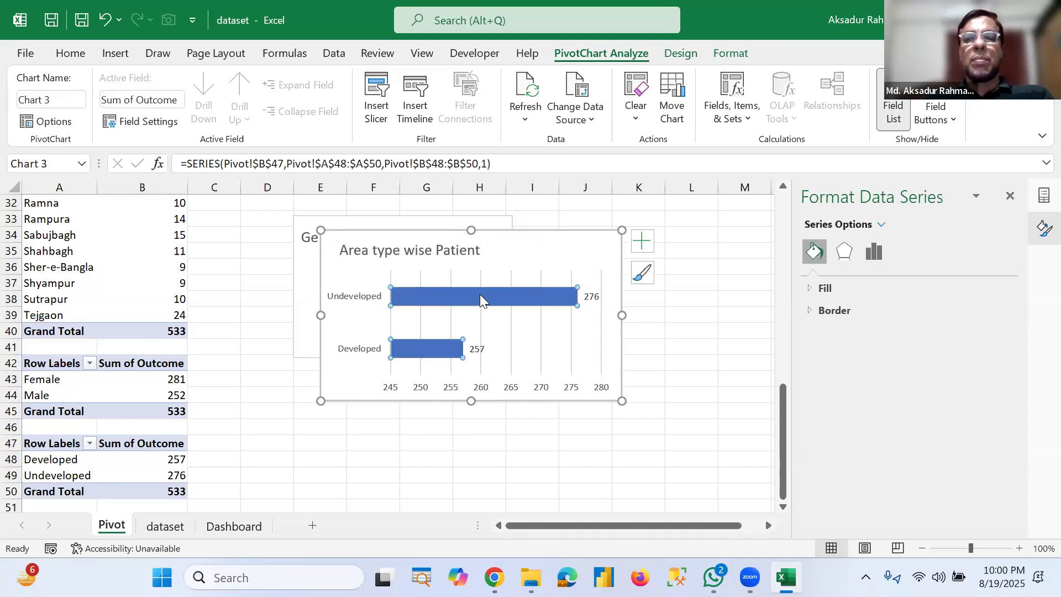
left_click(809, 288)
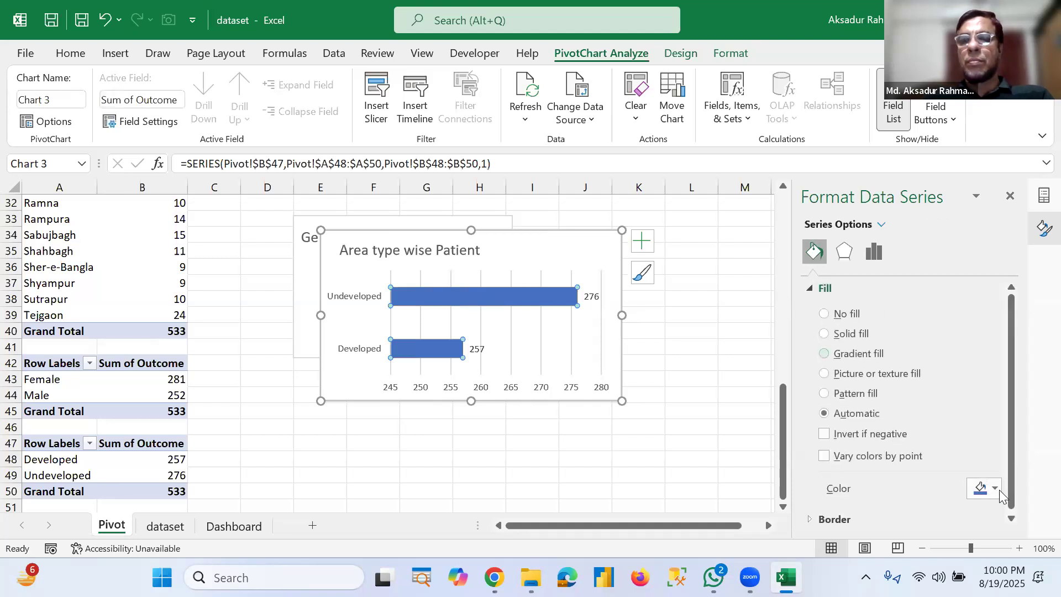
left_click(1000, 489)
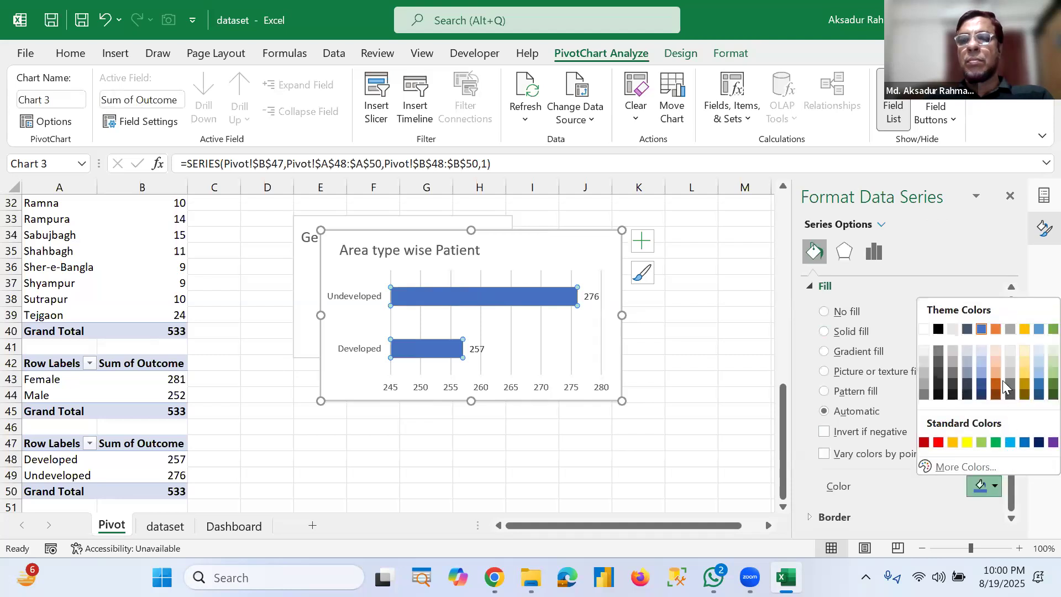
left_click(996, 329)
left_click(995, 488)
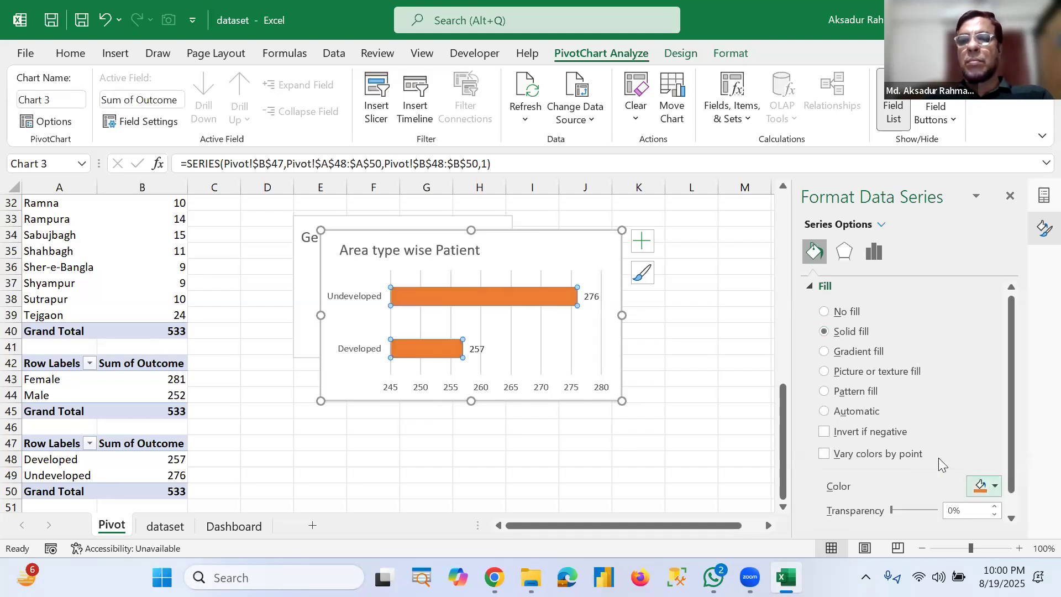
left_click(939, 443)
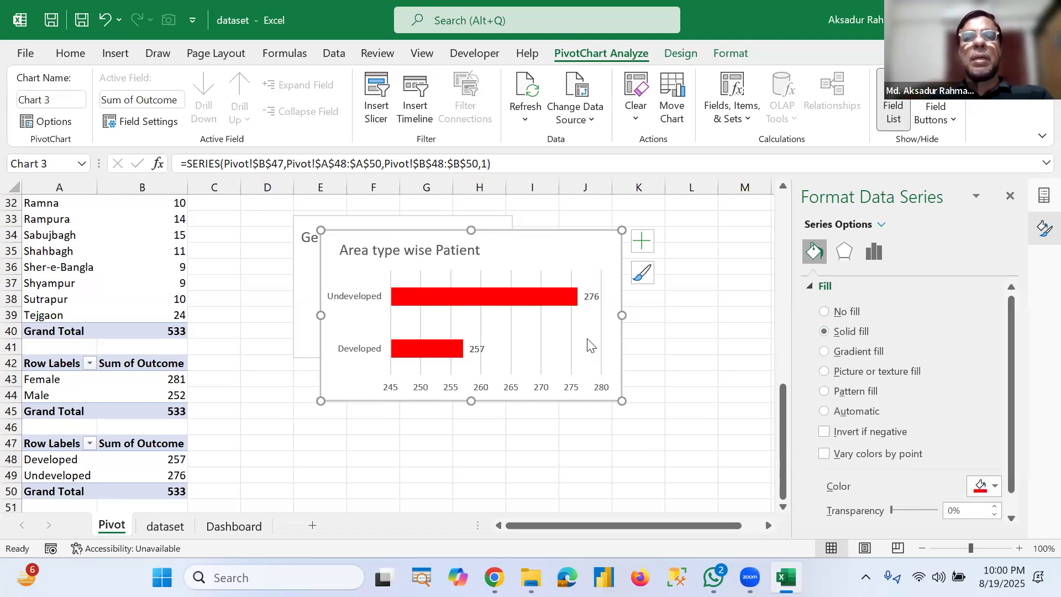
Step: Copy the Area type wise Patient bar chart and paste it onto the Dashboard sheet
right_click(529, 262)
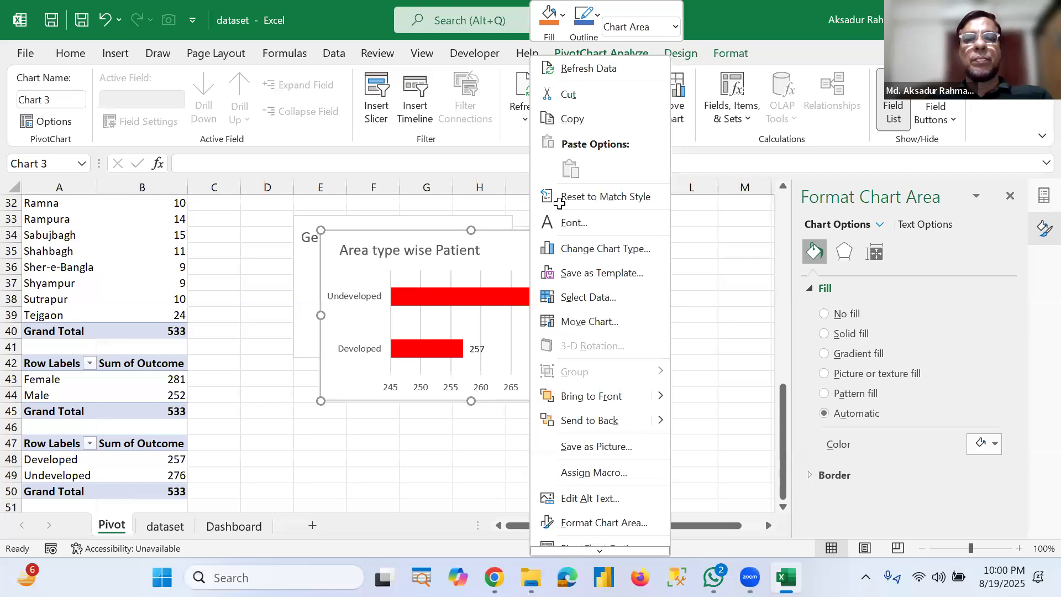
left_click(231, 527)
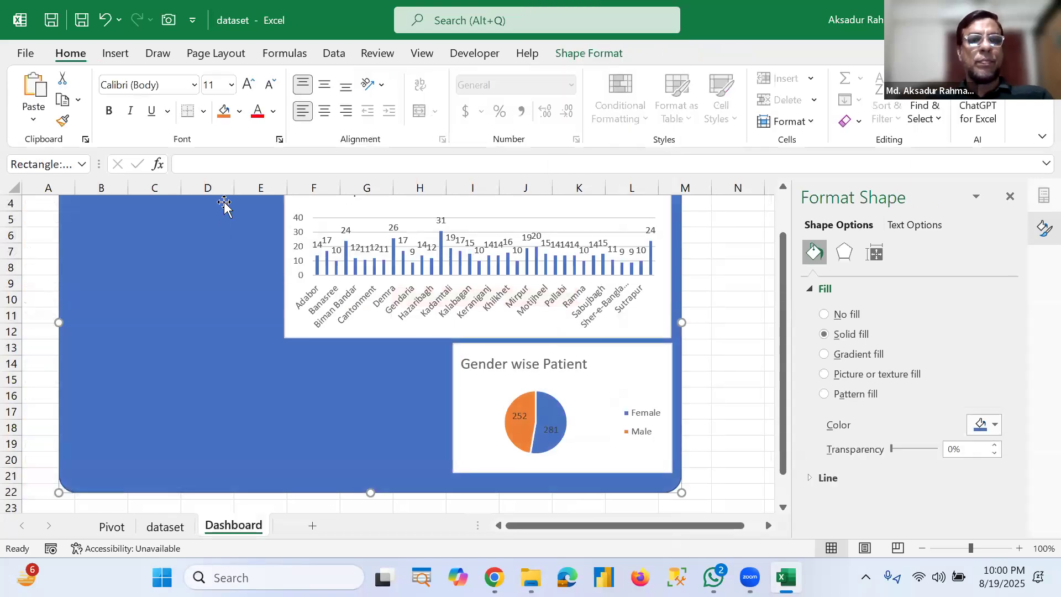
key("ctrl+v")
Step: Place the bar chart below the Area wise patients chart, beside the Gender wise Patient pie chart, and make it slightly taller
left_click_drag(314, 287, 321, 362)
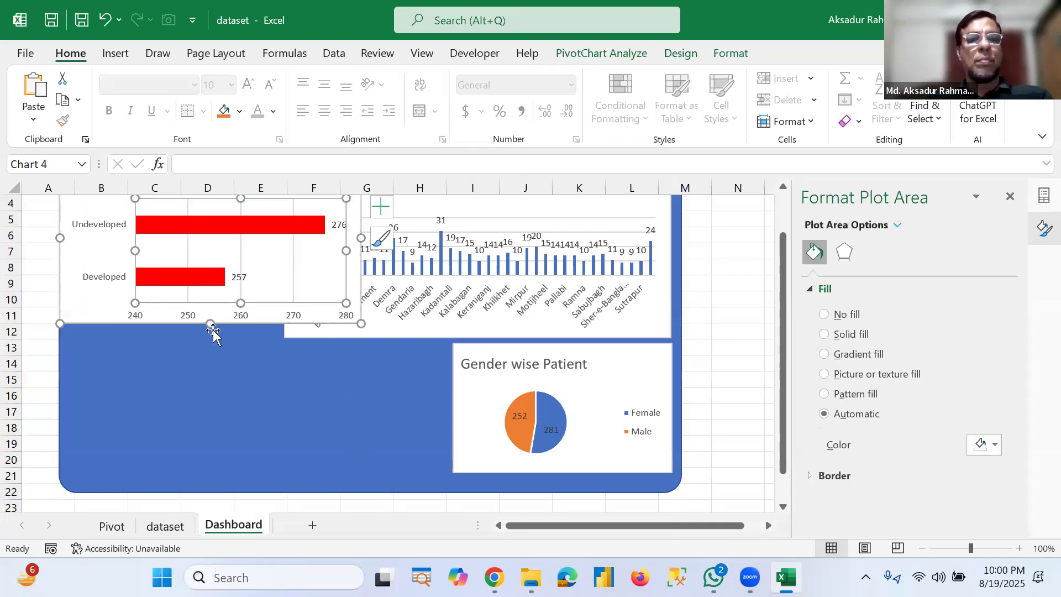
key("ctrl+z")
left_click_drag(356, 202, 442, 378)
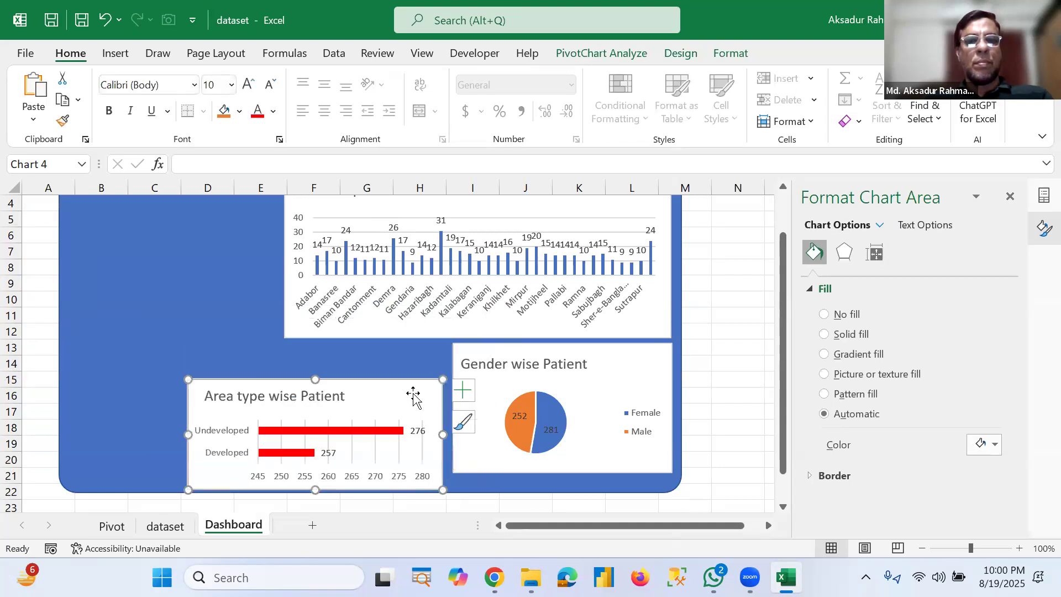
left_click_drag(415, 361, 412, 360)
left_click(325, 456)
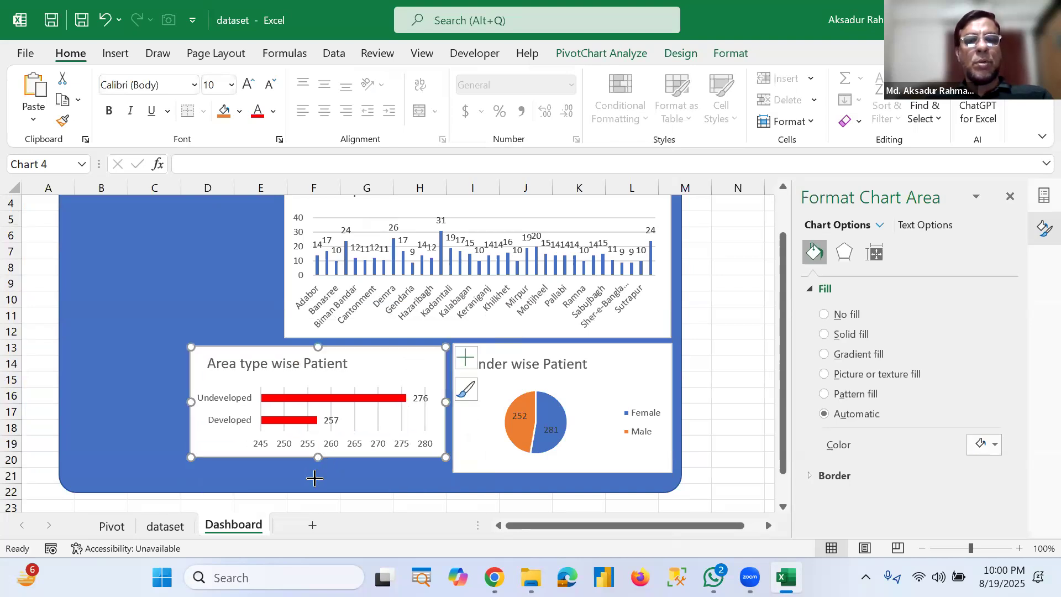
mouse_move(318, 457)
left_mouse_down()
mouse_move(319, 478)
mouse_move(317, 469)
left_mouse_up()
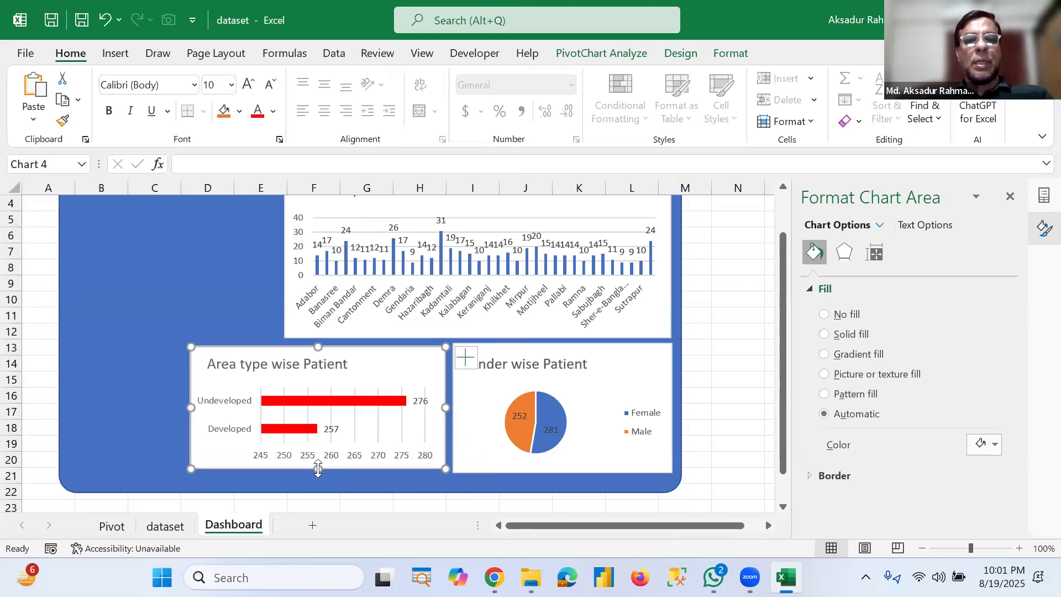
Step: Insert an Area slicer from the area PivotTable on the Pivot sheet
scroll(739, 394, "up", 1)
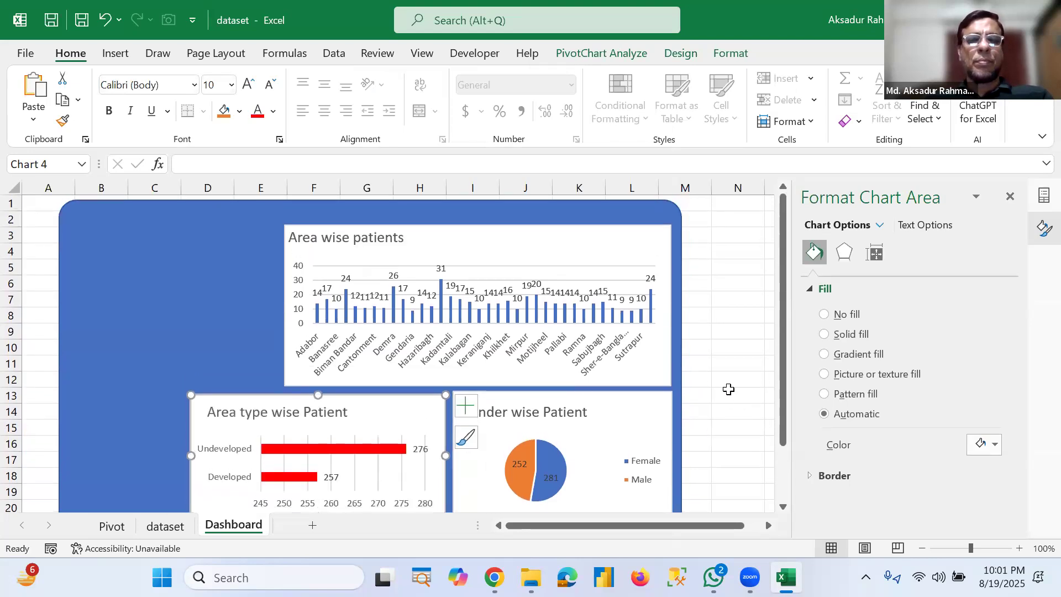
left_click(194, 296)
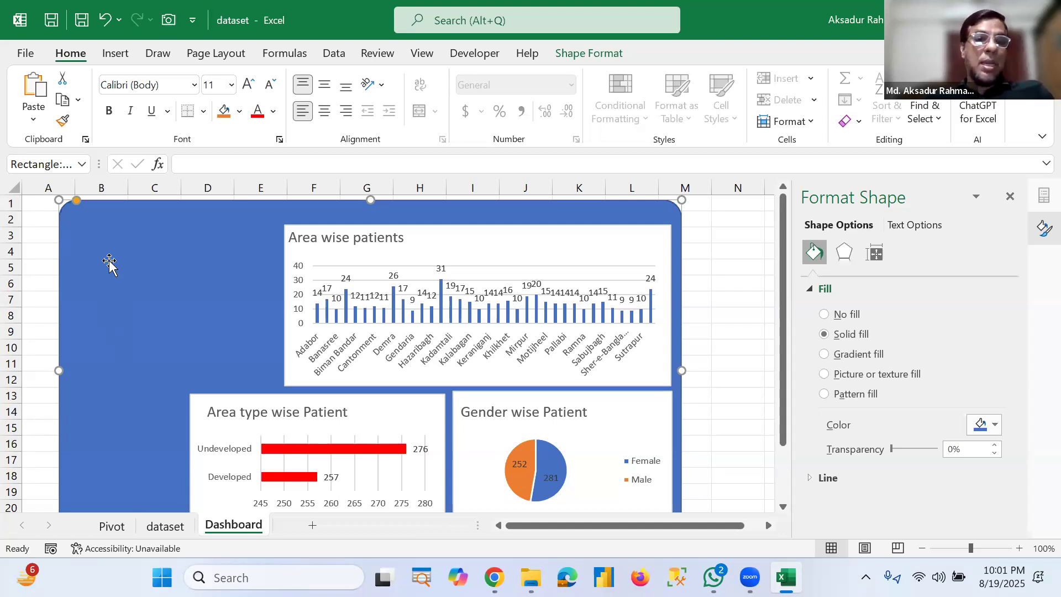
left_click(113, 522)
scroll(78, 343, "up", 3)
left_click(78, 343)
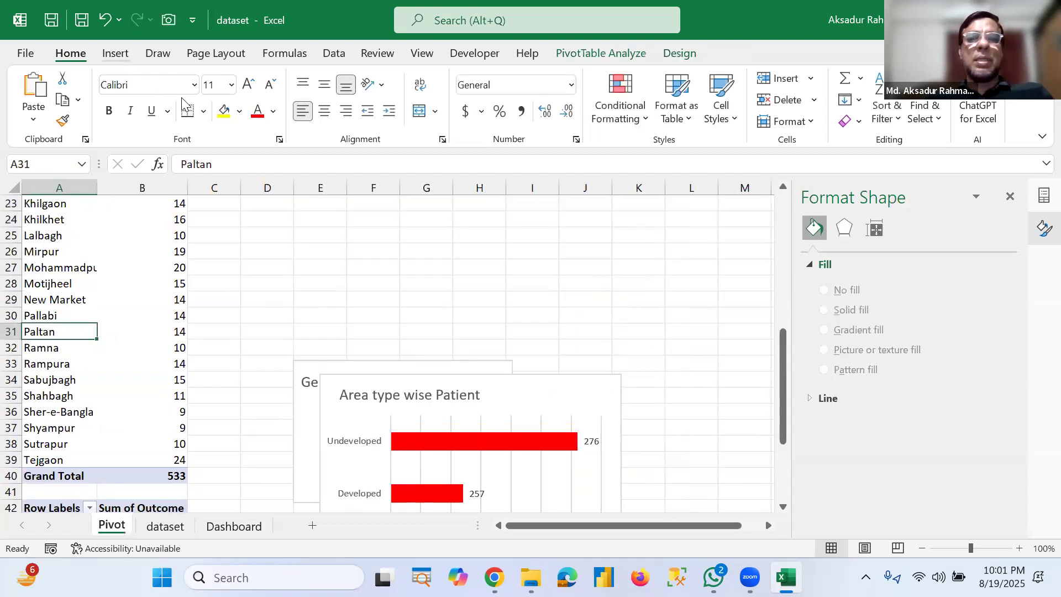
scroll(183, 102, "down", 1)
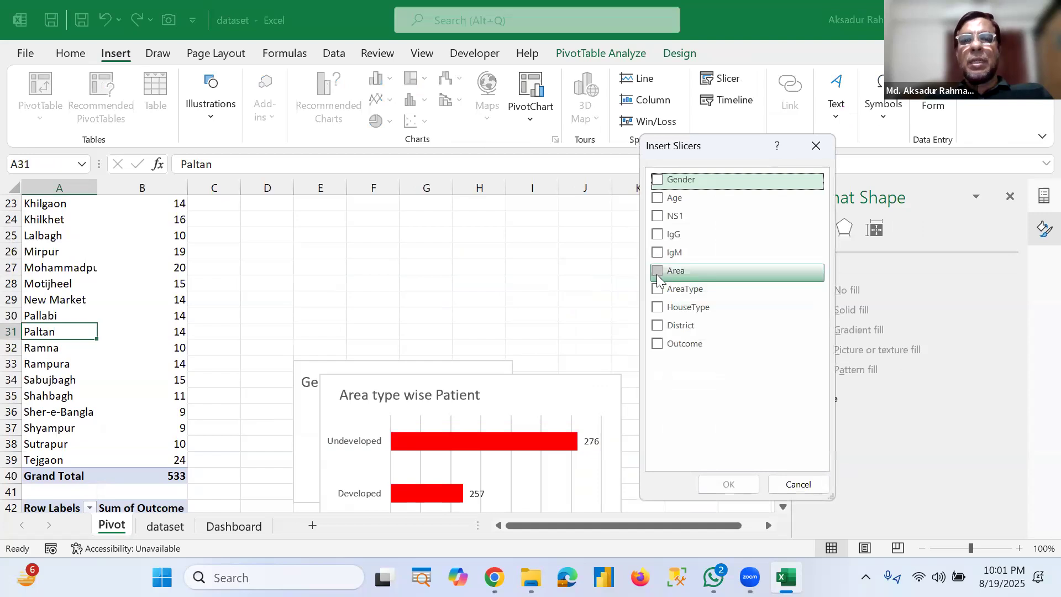
left_click(657, 272)
left_click(729, 484)
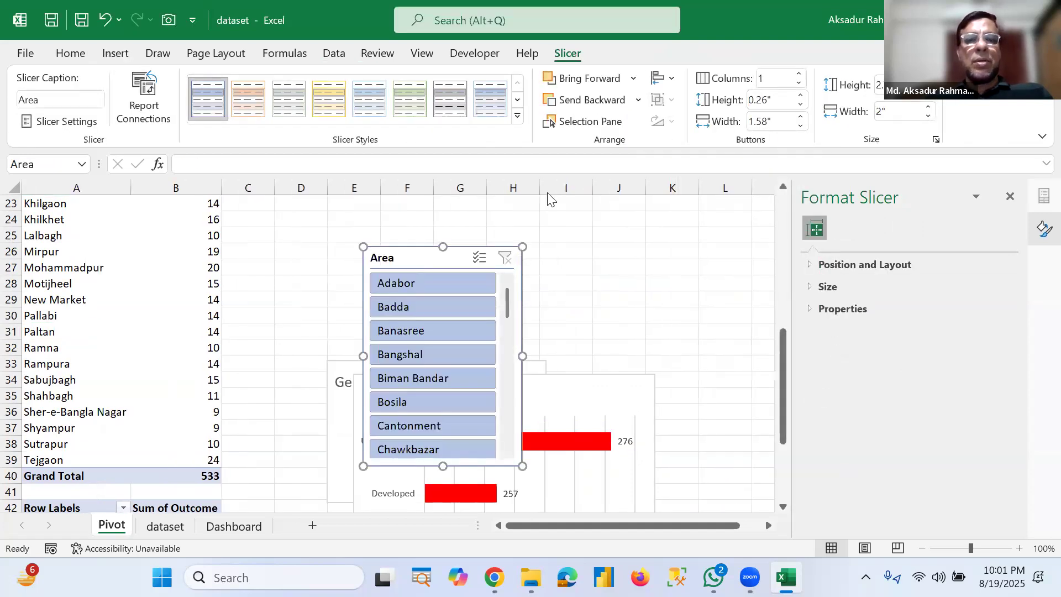
Step: Move the Area slicer aside and apply the Light Yellow slicer style, Slicer Style Light 4
left_click_drag(697, 189, 707, 177)
left_click_drag(697, 237, 680, 230)
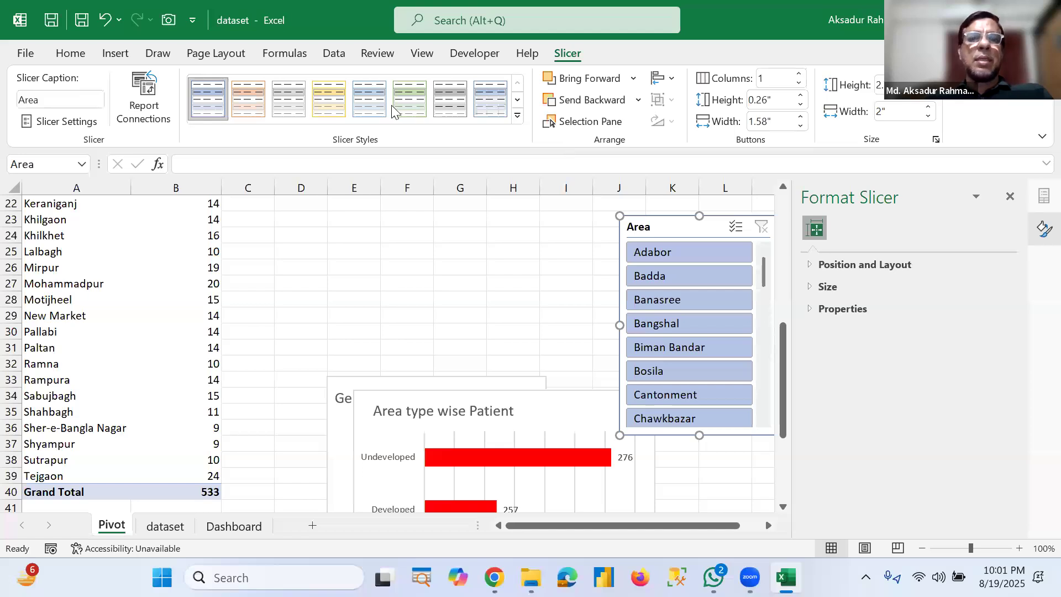
left_click(330, 106)
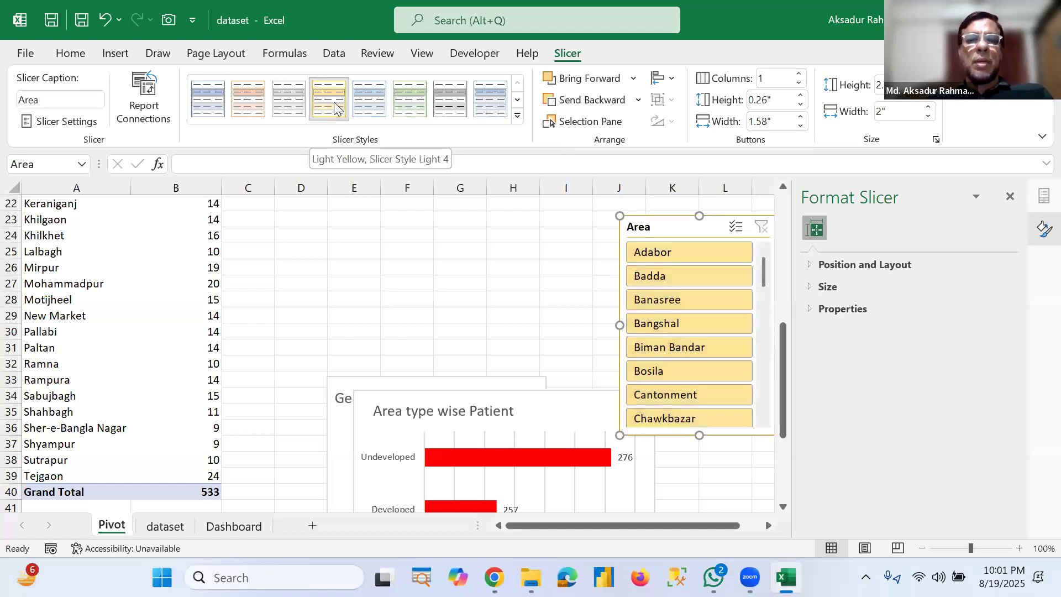
left_click(419, 103)
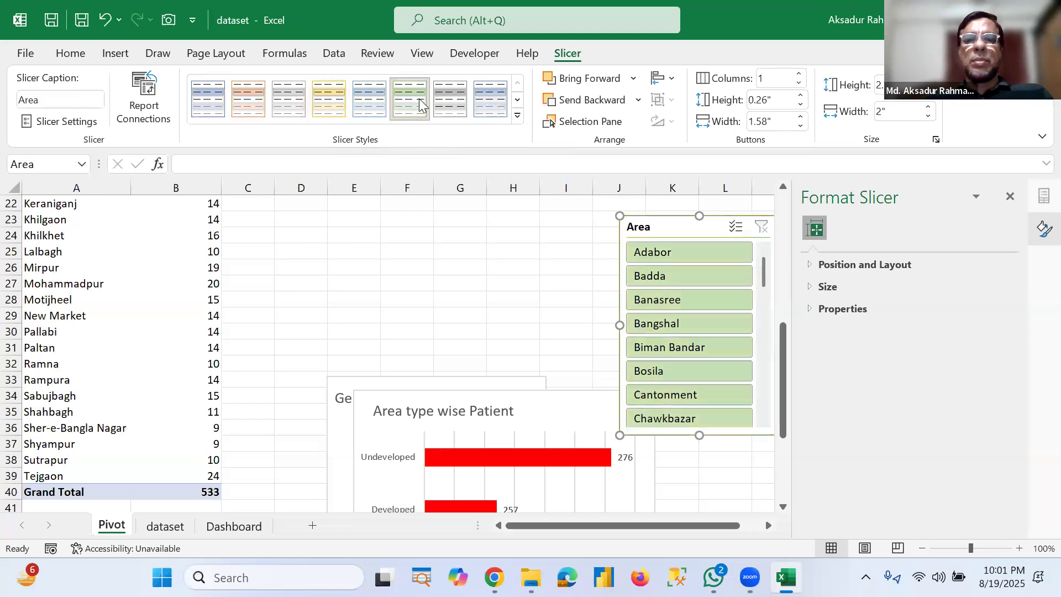
left_click(466, 108)
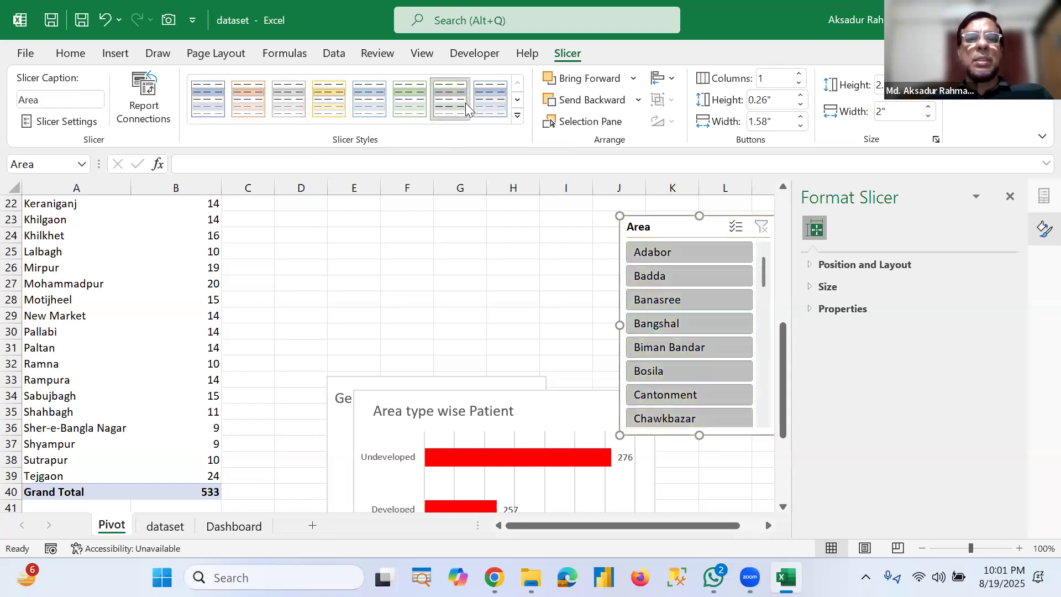
left_click(243, 102)
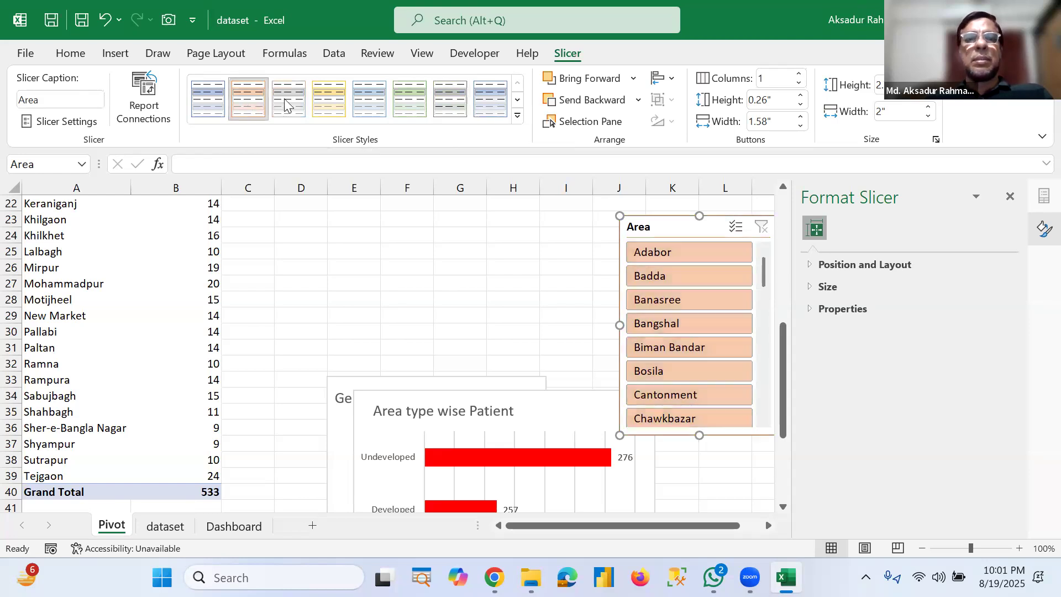
left_click(321, 101)
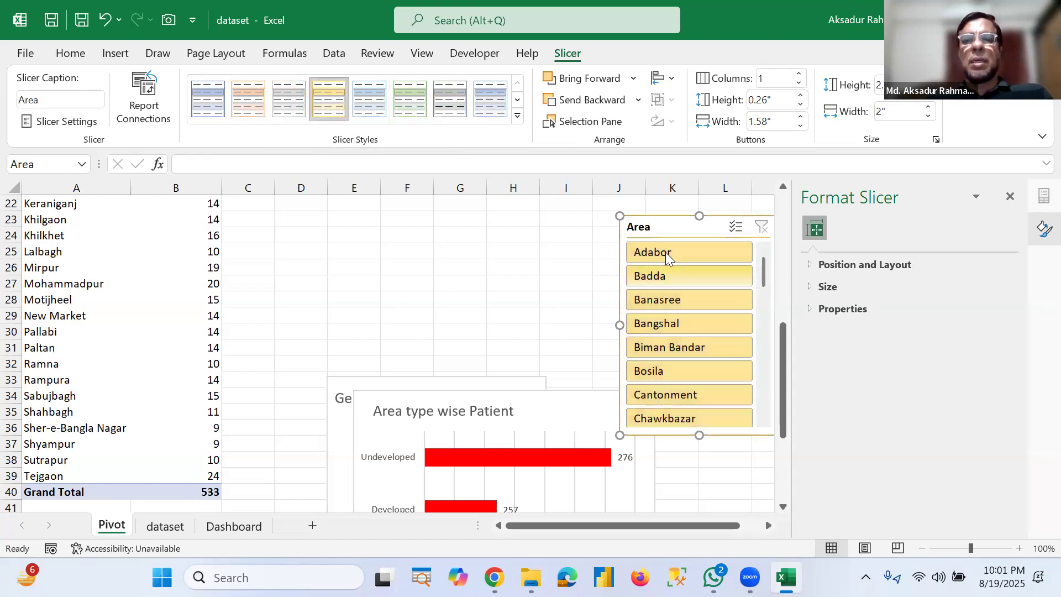
Step: Copy the Area slicer and paste it onto the Dashboard sheet
right_click(664, 231)
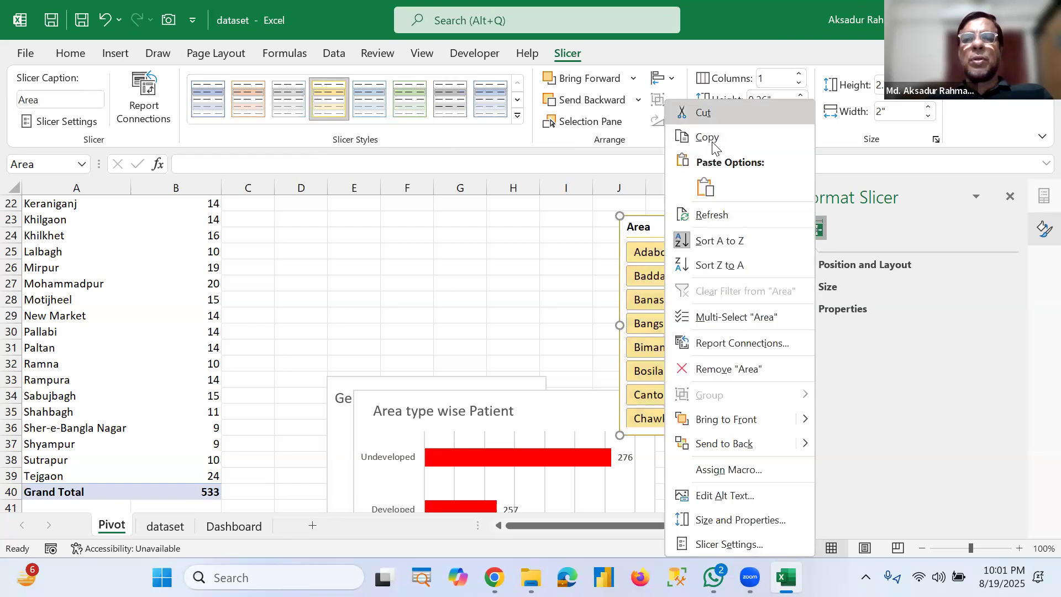
key("Escape")
left_click(234, 526)
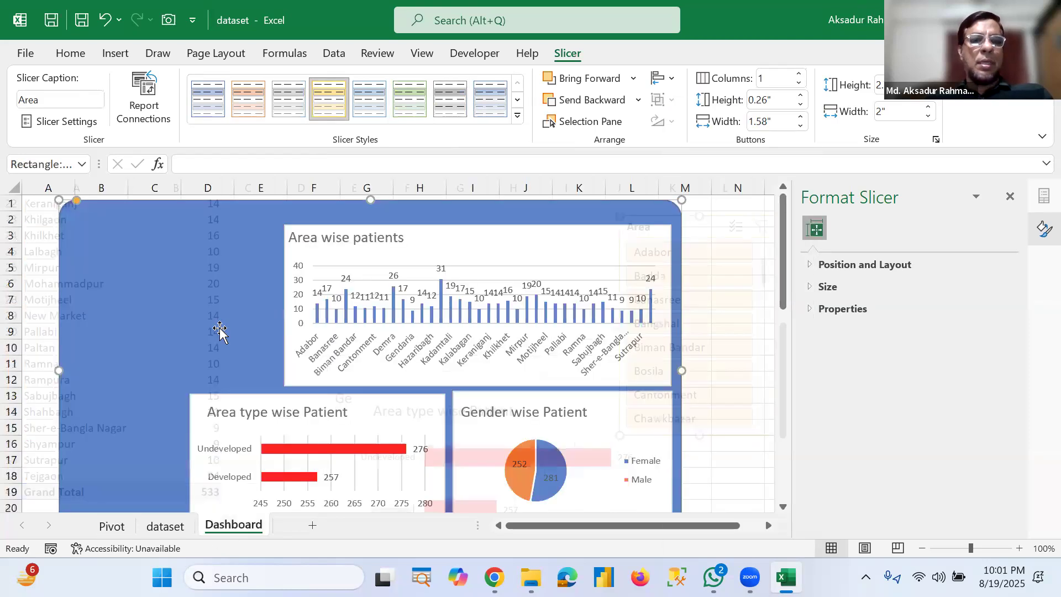
key("ctrl+v")
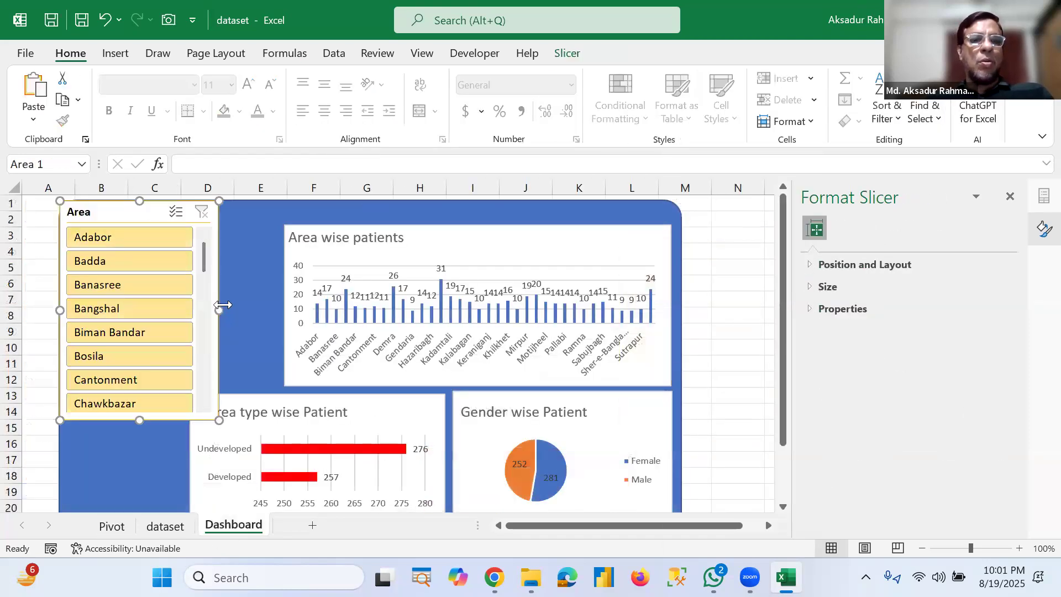
Step: Make the Area slicer narrower and taller so it fills the dashboard's left margin
left_click_drag(177, 316, 175, 315)
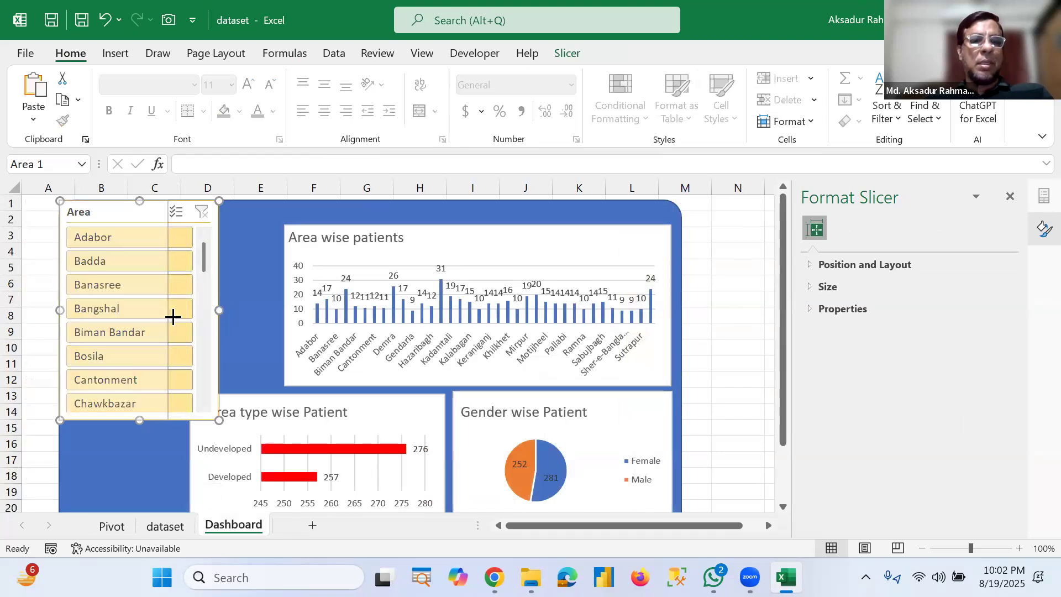
scroll(111, 412, "down", 2)
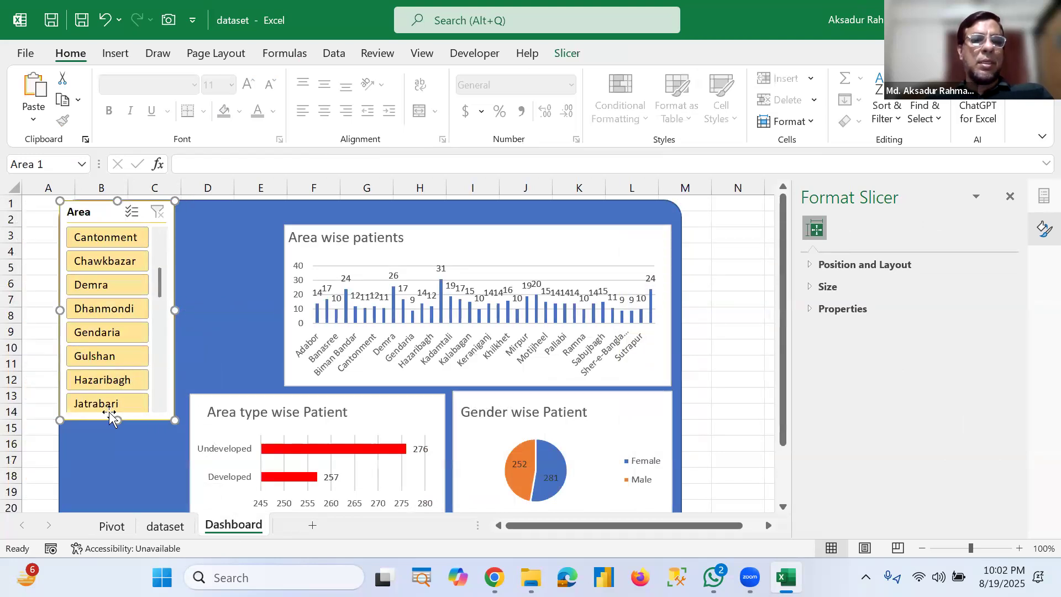
left_click_drag(114, 421, 117, 528)
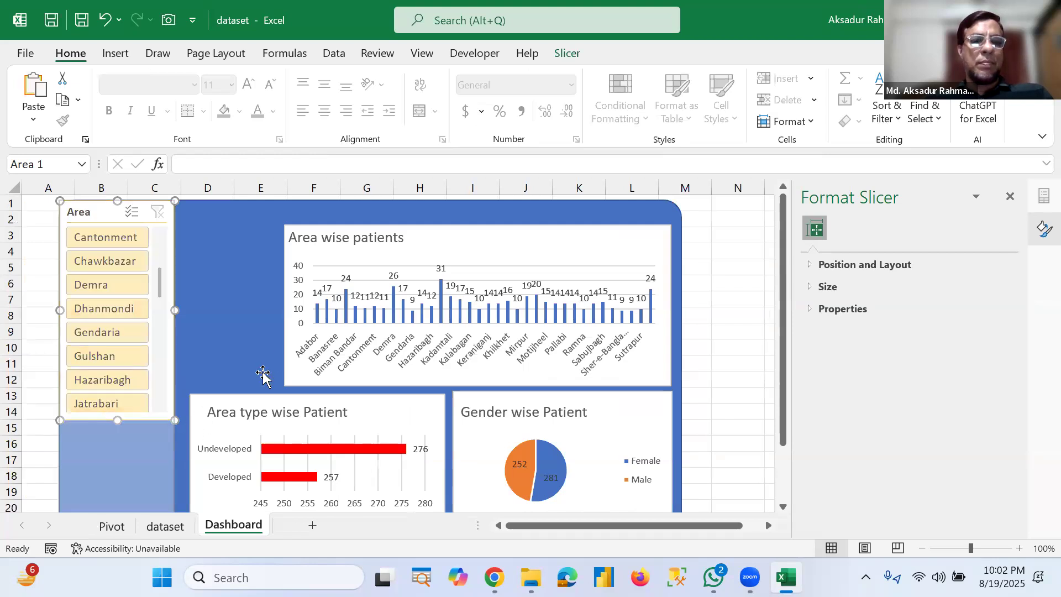
scroll(282, 354, "up", 2)
scroll(784, 305, "down", 2)
left_click_drag(777, 404, 784, 374)
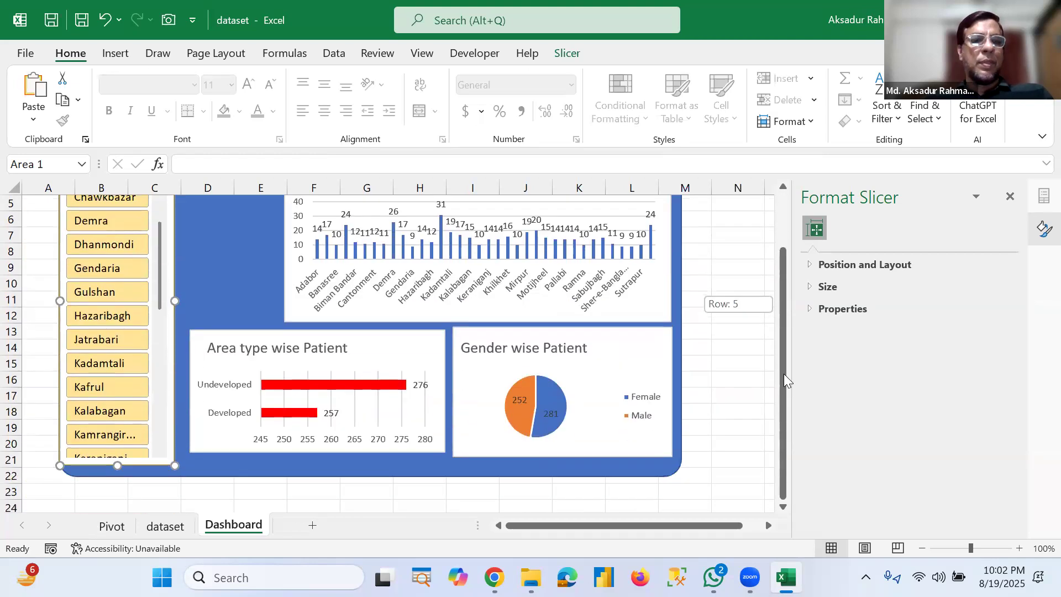
left_click_drag(780, 253, 149, 327)
scroll(98, 241, "up", 3)
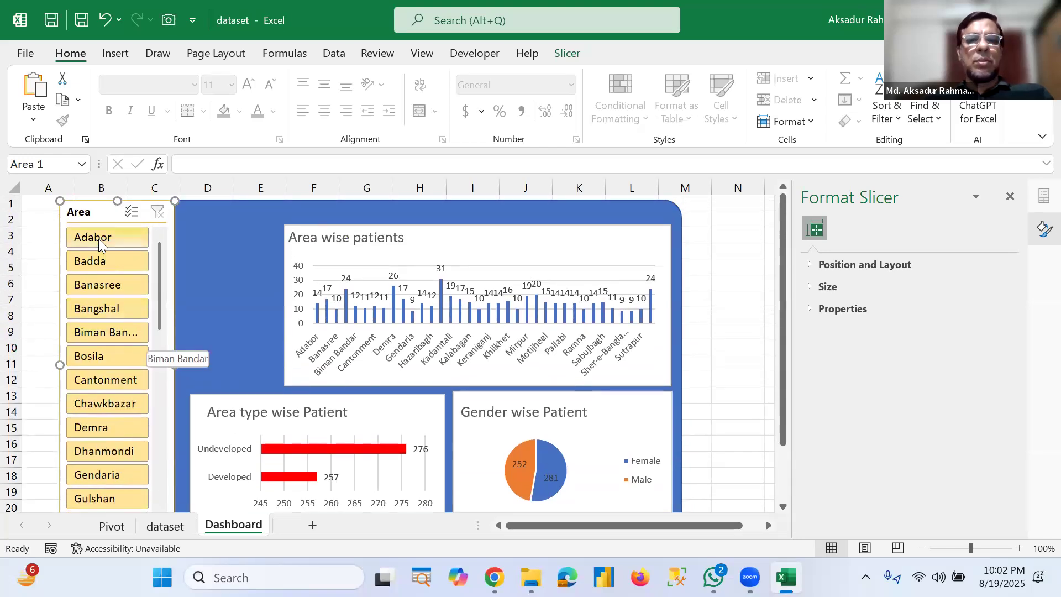
Step: Filter the dashboard with the Area slicer, trying Adabor and Badda and ending on Adabor
left_click(99, 238)
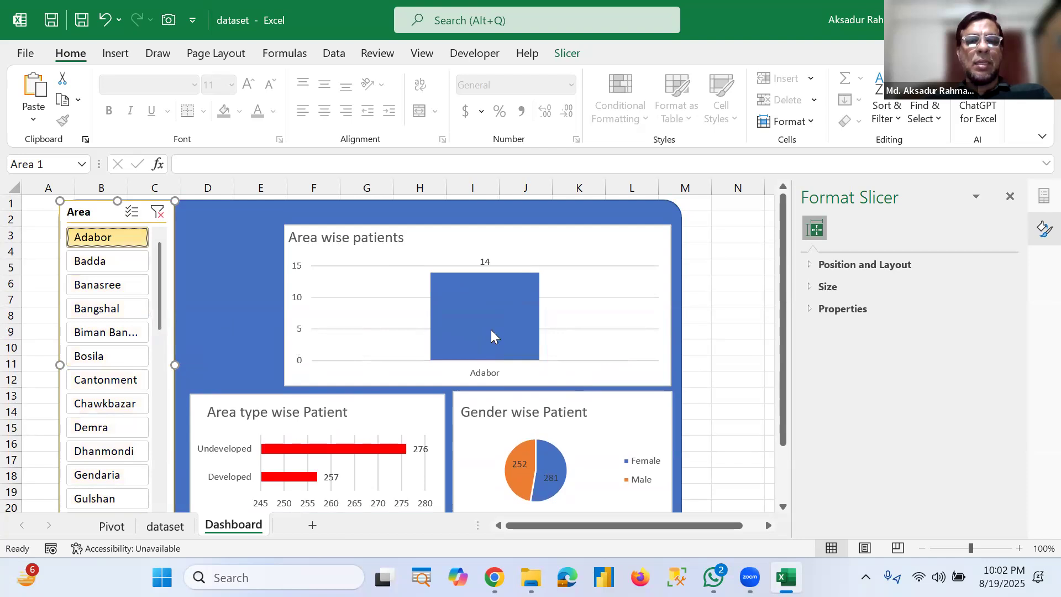
mouse_move(491, 312)
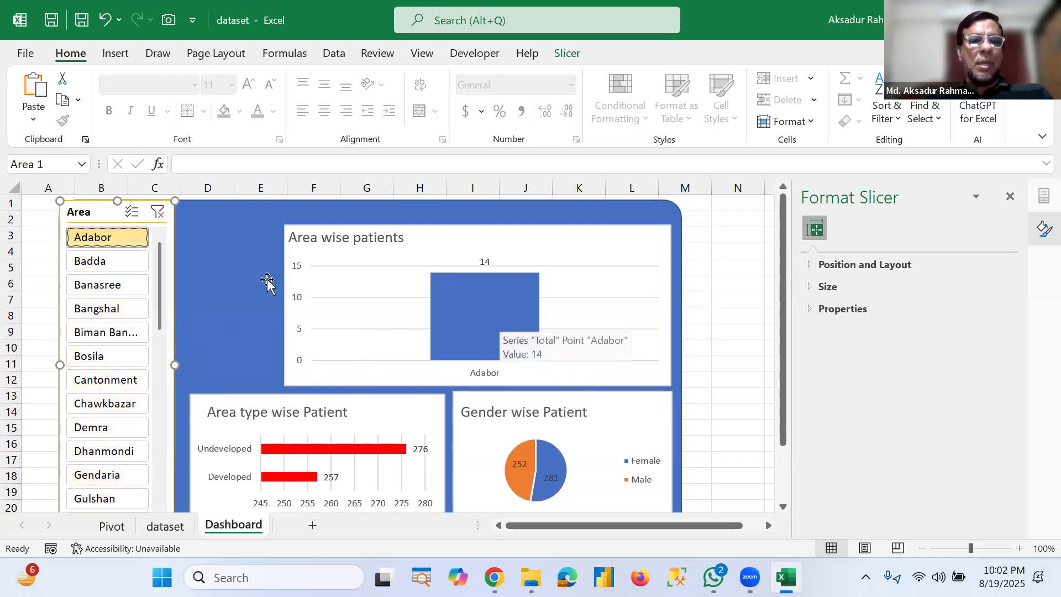
left_click(92, 264)
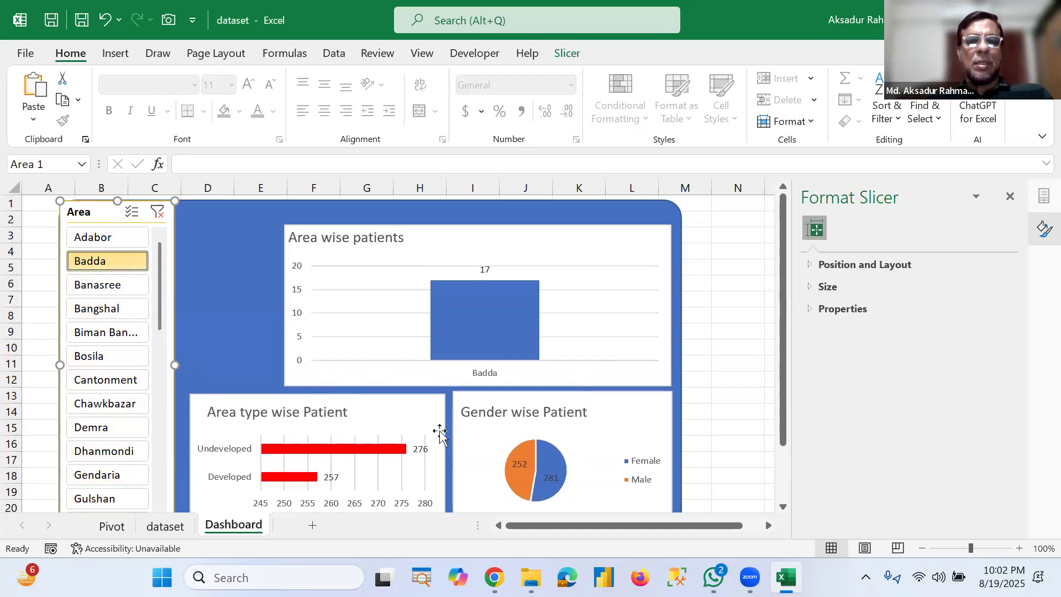
left_click(105, 238)
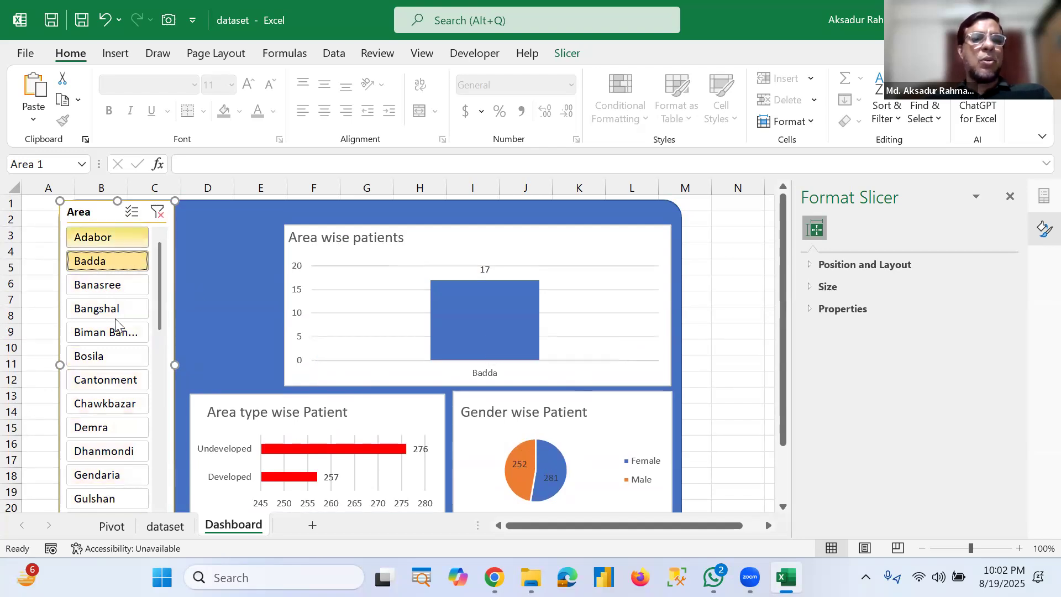
Step: Connect the Area slicer to PivotTable2 and PivotTable3 as well through its report connections
right_click(96, 218)
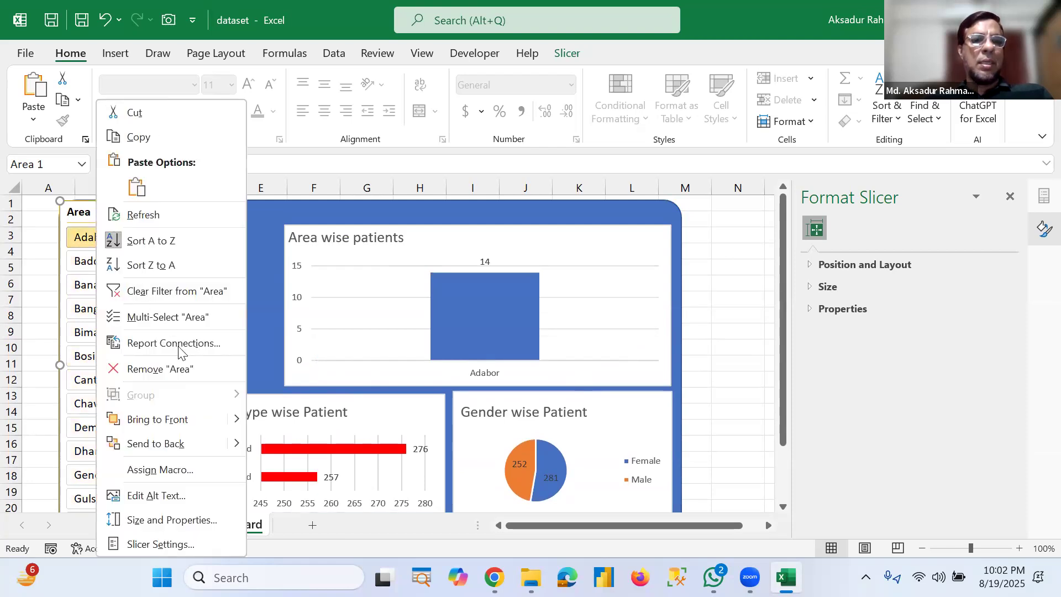
left_click(227, 353)
left_click(47, 374)
left_click(47, 392)
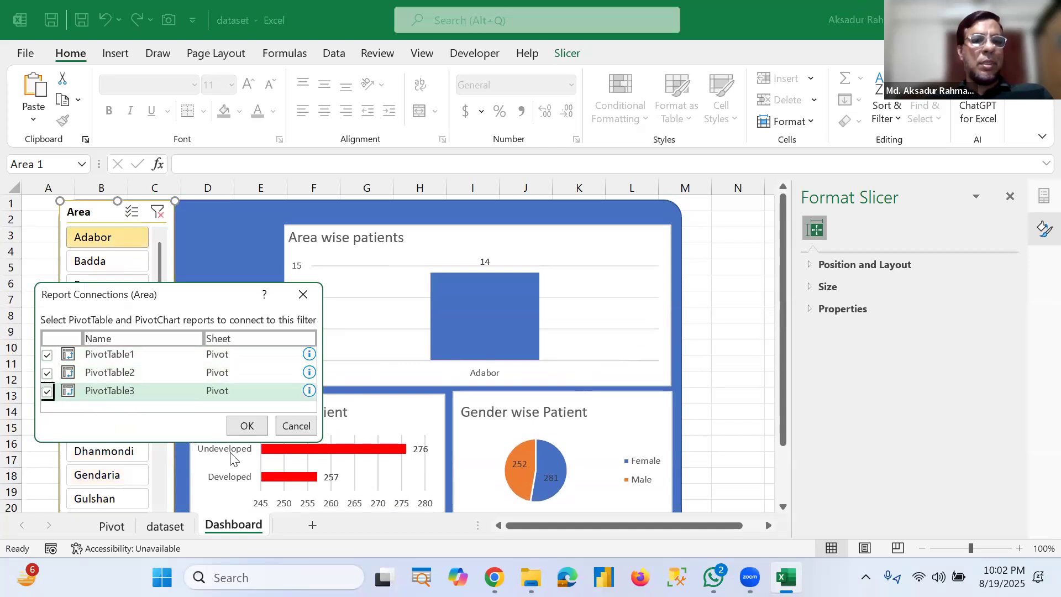
left_click(247, 426)
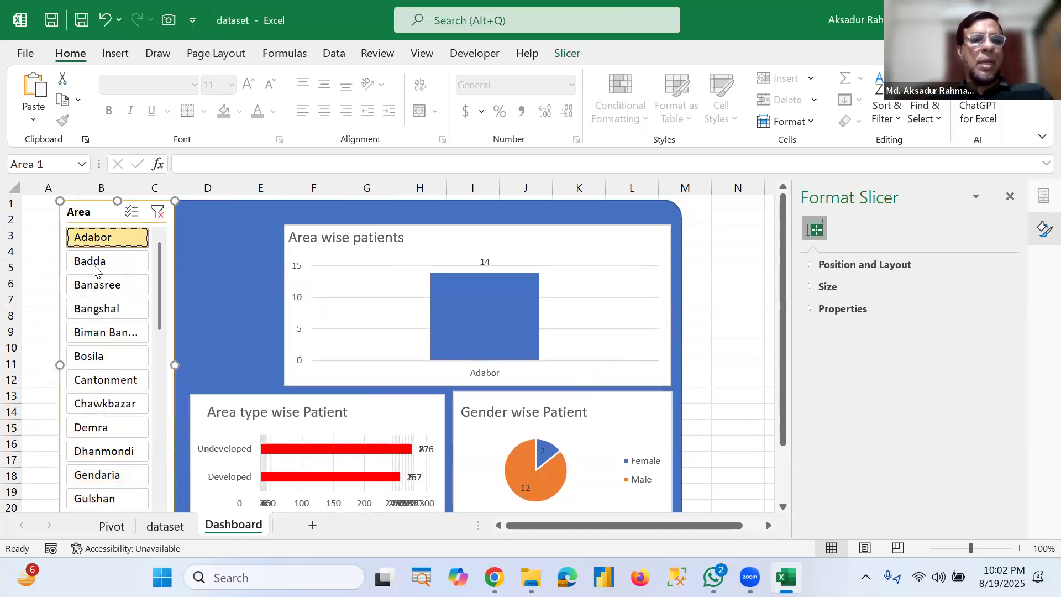
Step: Try the Area slicer with Badda and then Bosila, and clear the slicer's filter
left_click(94, 265)
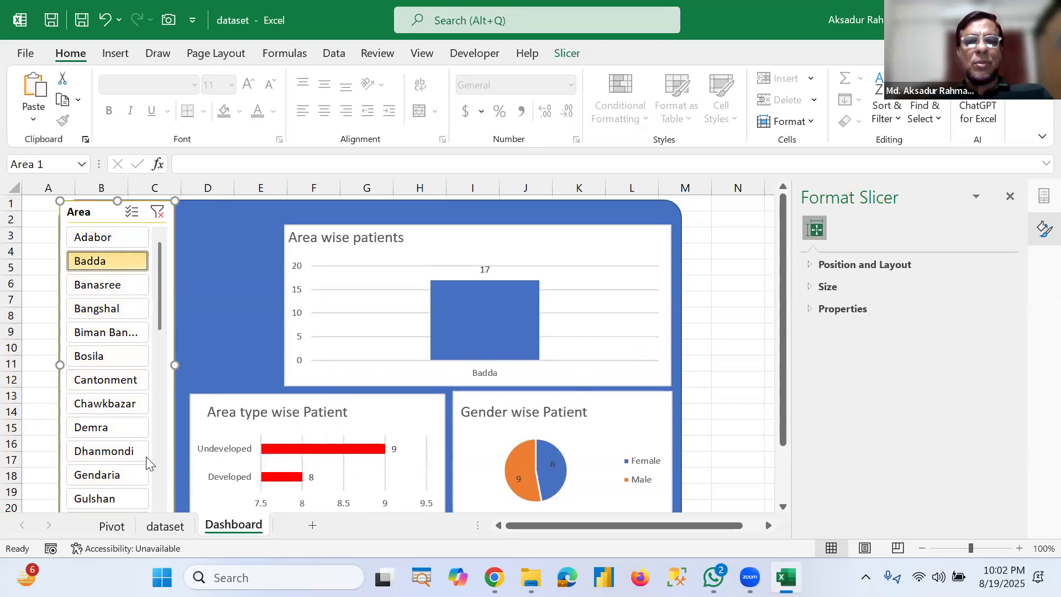
left_click(91, 356)
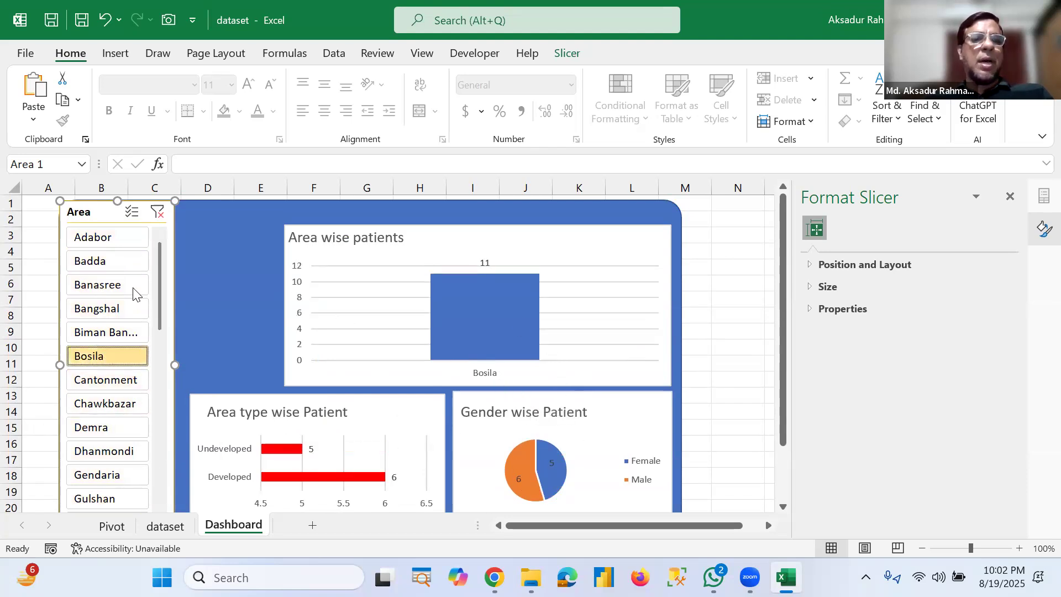
left_click(158, 213)
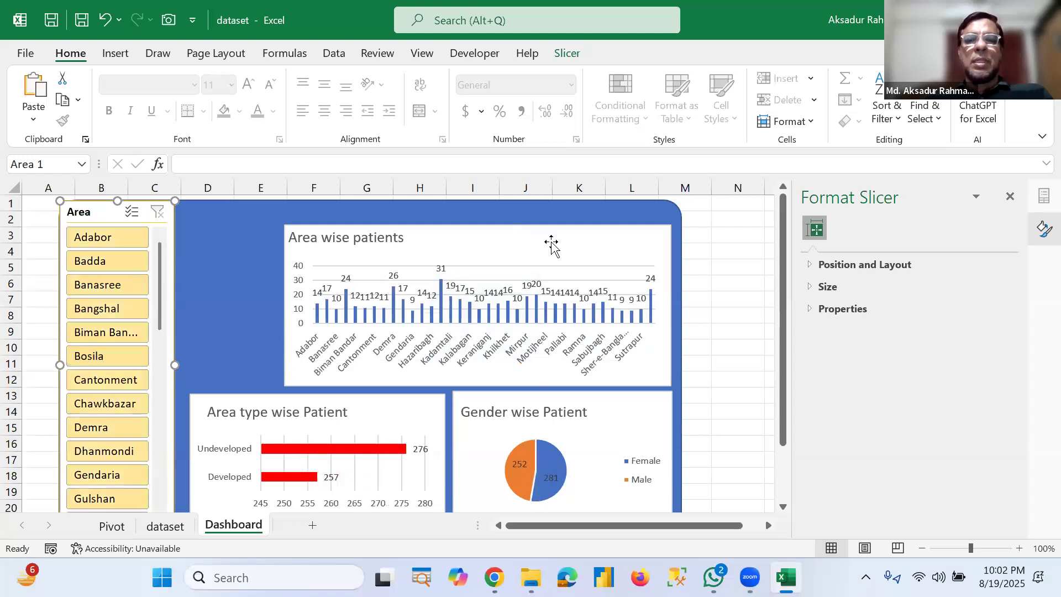
Step: Move the Area wise patients chart up slightly and widen the blue background rectangle to the right
mouse_move(553, 229)
left_mouse_down()
mouse_move(562, 221)
mouse_move(555, 213)
left_mouse_up()
left_click(675, 367)
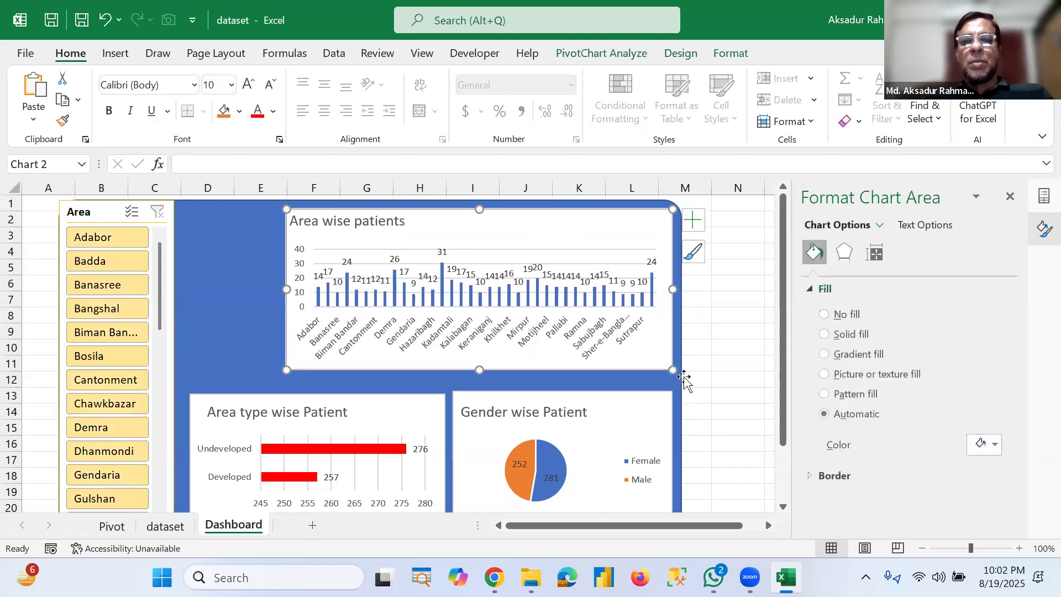
left_click(684, 377)
left_click_drag(682, 368, 728, 363)
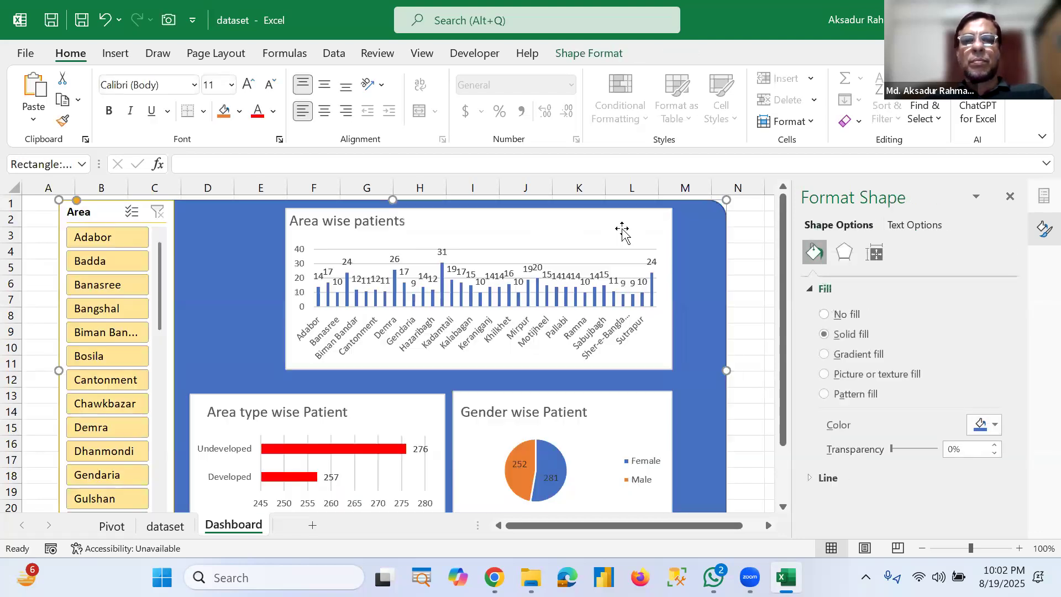
Step: Shift the Area wise patients, Gender wise Patient and Area type wise Patient charts right within the widened background
left_click_drag(655, 222, 664, 233)
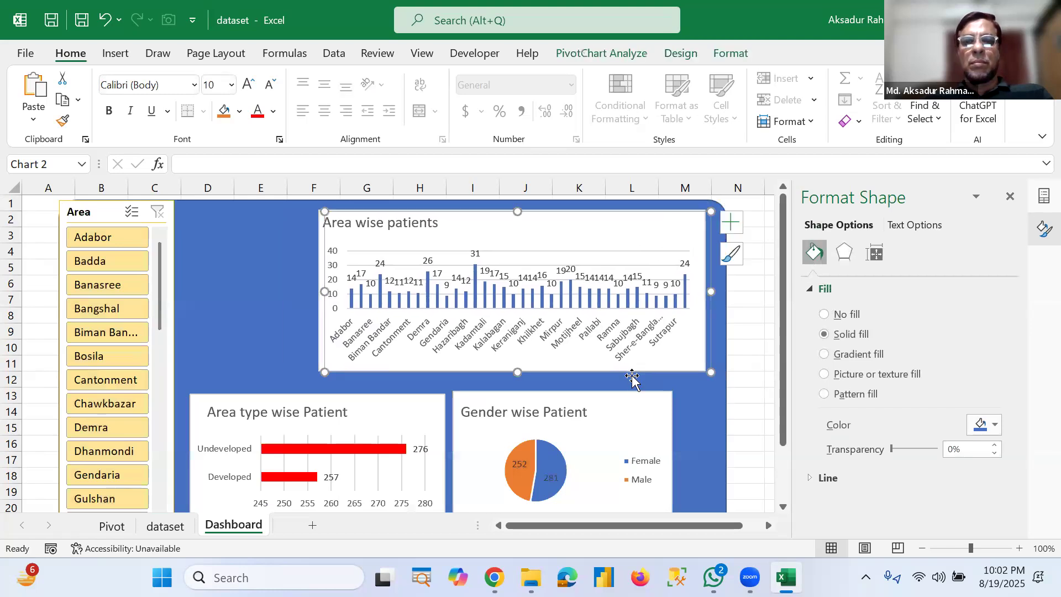
left_click_drag(638, 401, 669, 397)
left_click_drag(430, 414, 459, 406)
Step: Make the Area type wise Patient and Gender wise Patient charts taller toward the background's bottom edge
scroll(494, 412, "down", 2)
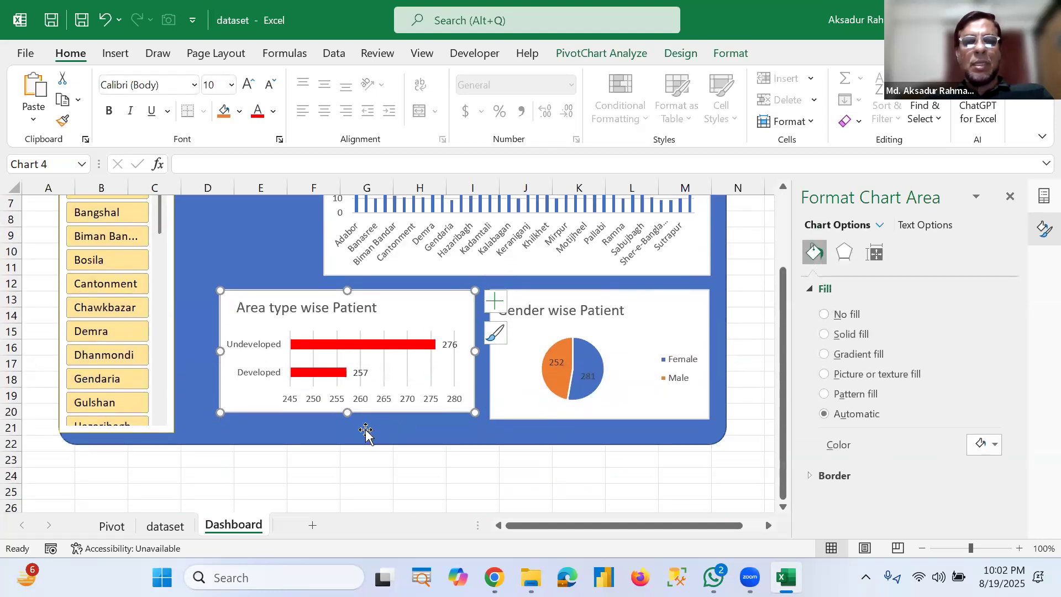
left_click_drag(346, 414, 347, 437)
left_click(607, 416)
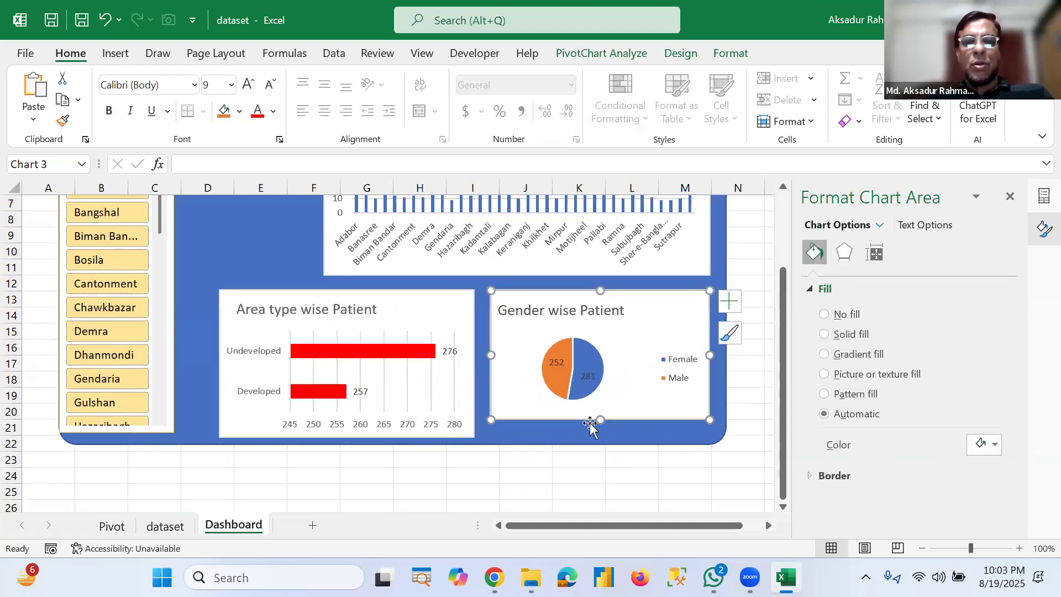
left_click_drag(600, 434, 600, 442)
Step: Widen the Area type wise Patient chart leftward to the background's left edge
scroll(571, 486, "up", 2)
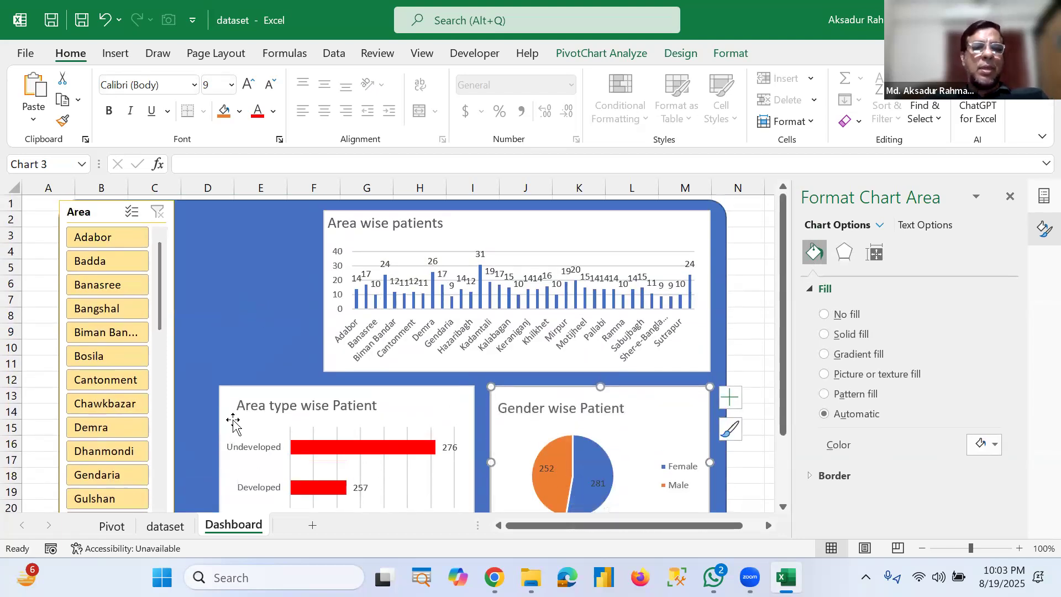
left_click(220, 452)
left_click_drag(212, 464, 179, 462)
left_click(250, 326)
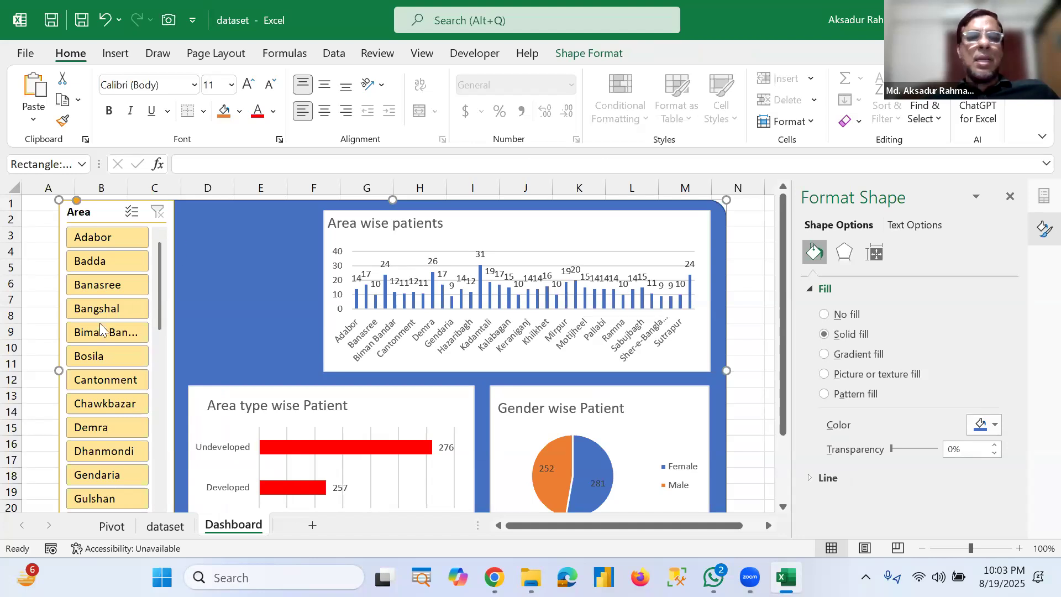
Step: On the Pivot sheet, insert a Gender slicer for the PivotTable
left_click(118, 532)
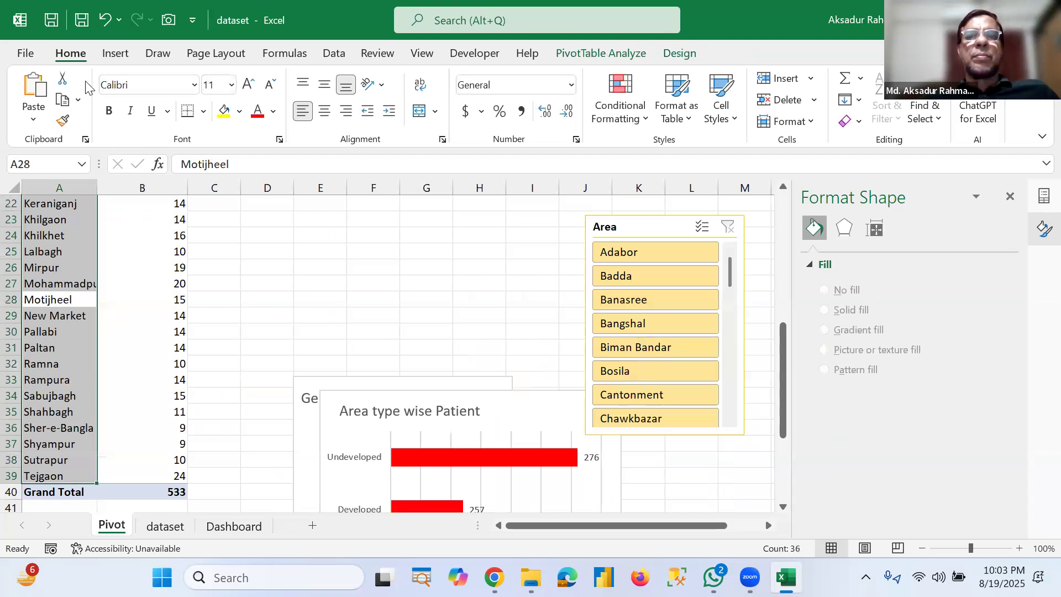
left_click(423, 237)
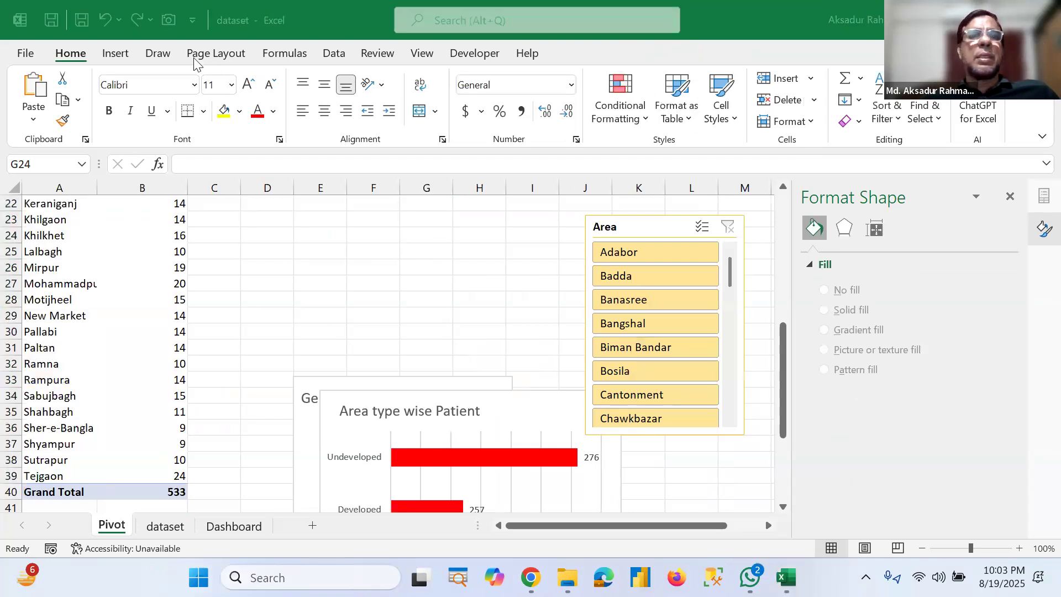
left_click(115, 56)
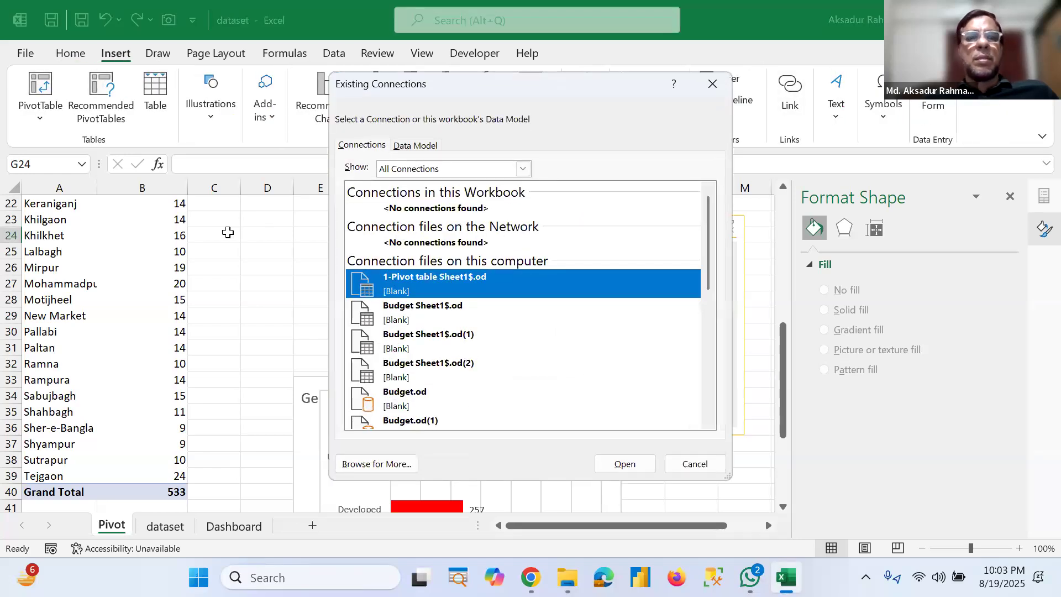
key("Escape")
left_click(142, 284)
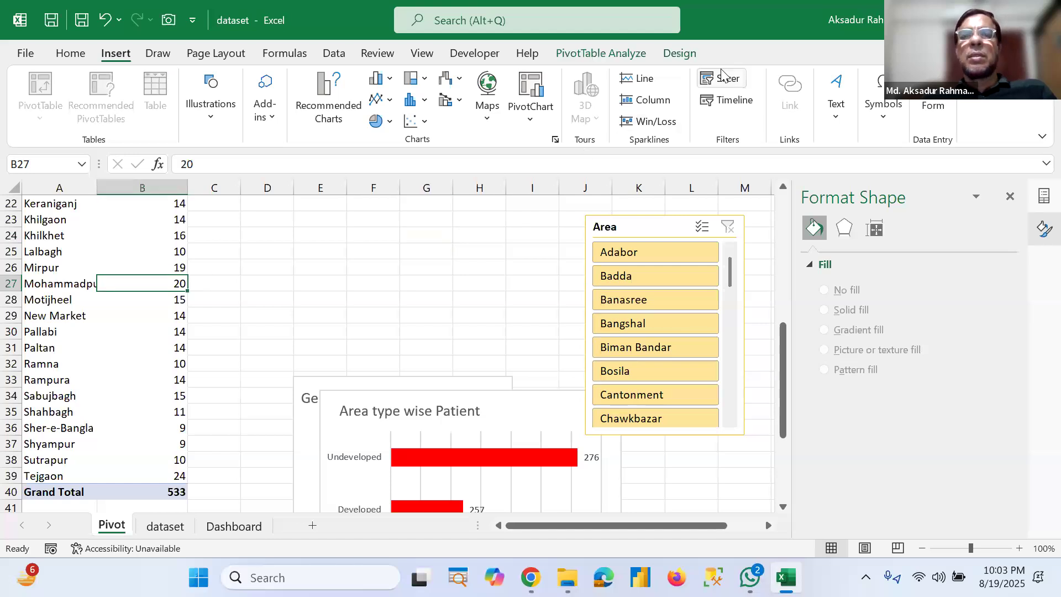
left_click(722, 76)
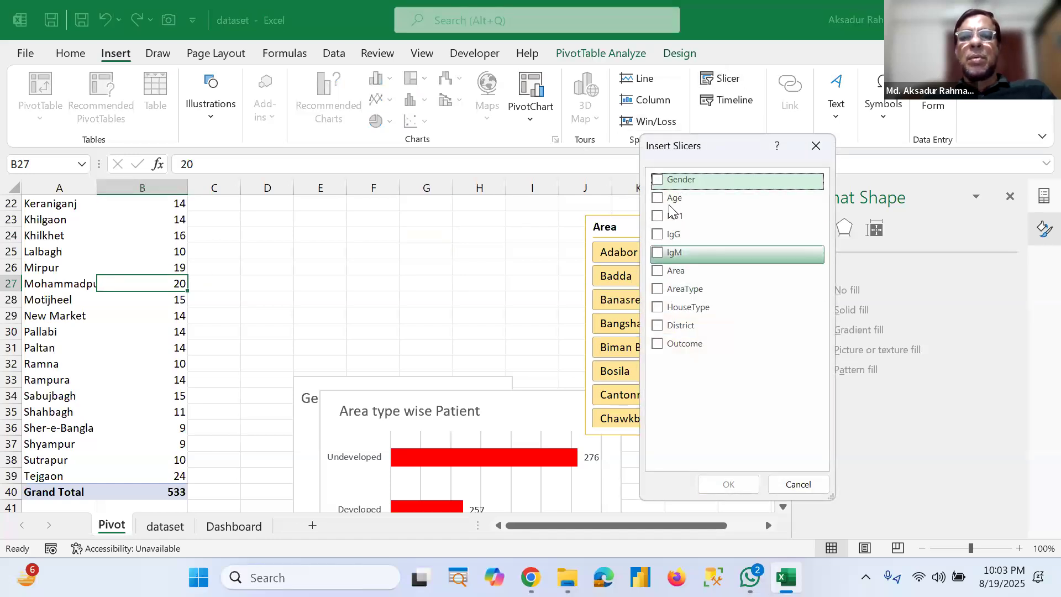
left_click(657, 180)
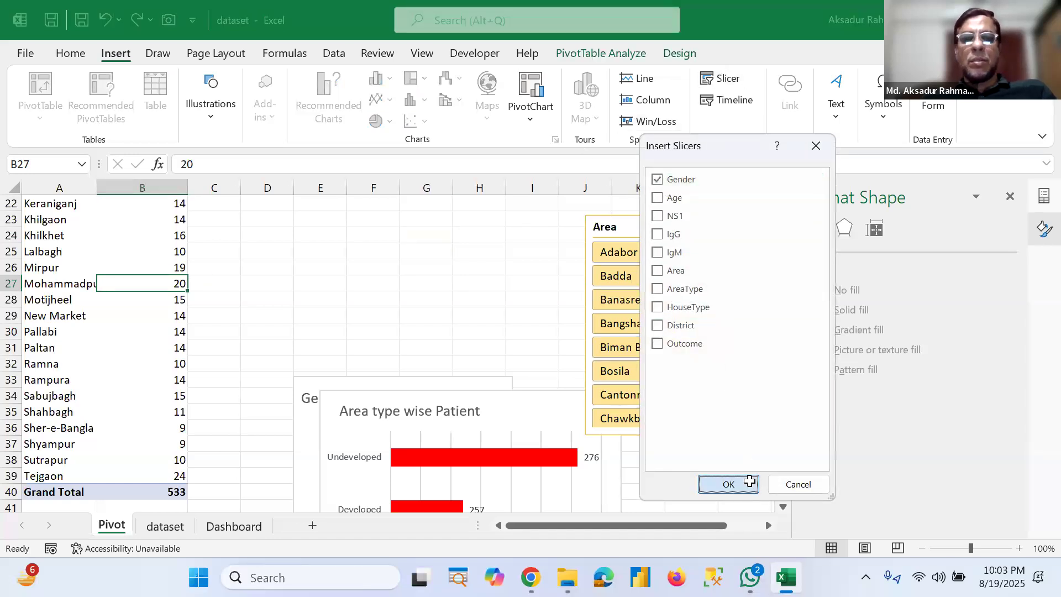
left_click(728, 484)
Step: Move the Gender slicer up, set it to 2 columns and shrink its height to a single row of buttons
left_click_drag(443, 466, 437, 338)
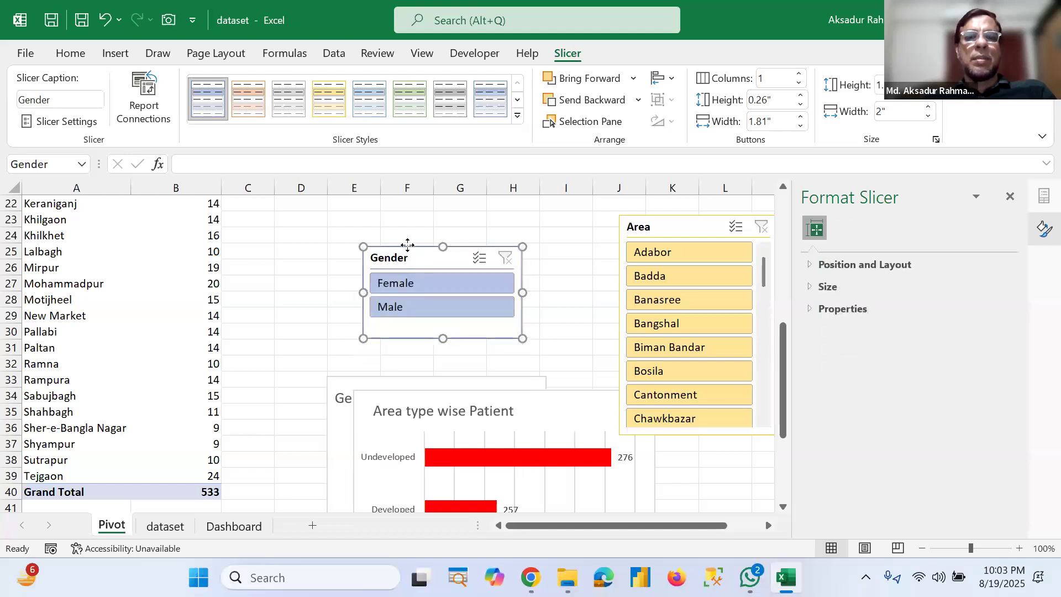
left_click_drag(408, 244, 388, 218)
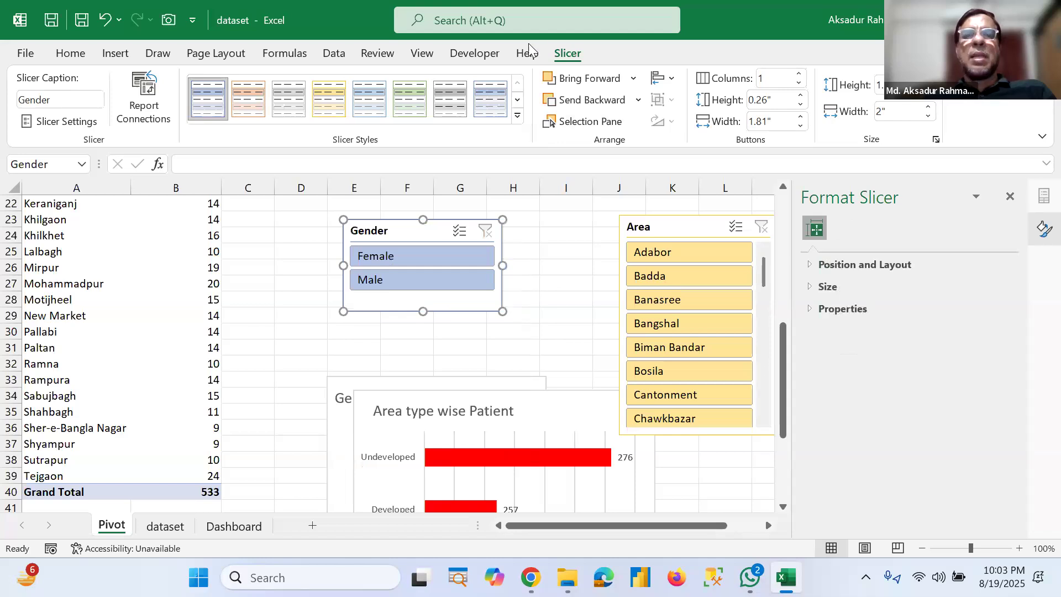
left_click(800, 74)
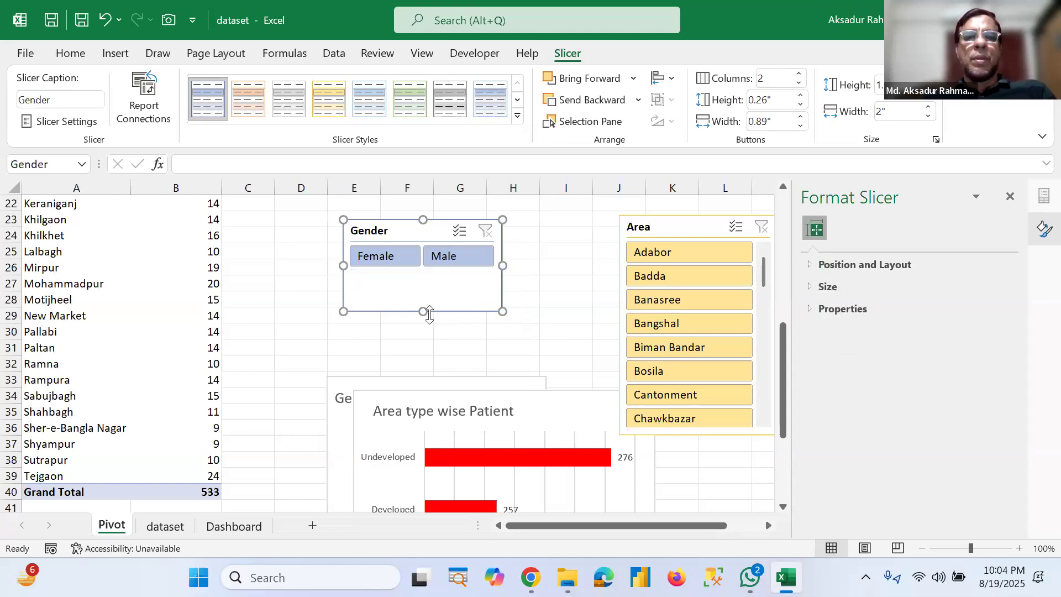
left_click_drag(423, 314, 424, 279)
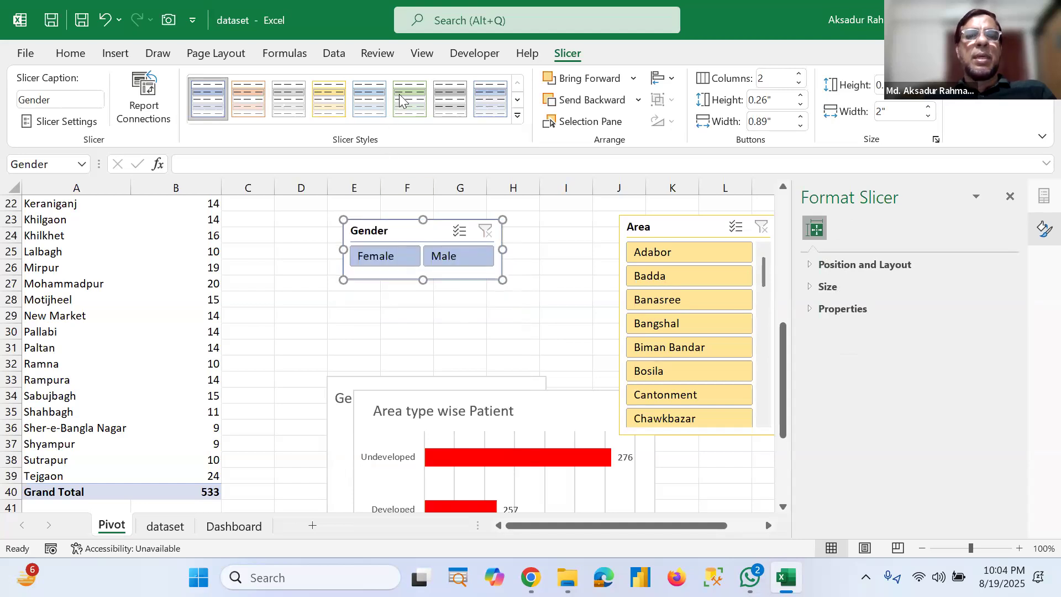
Step: Apply the green slicer style to the Gender slicer and copy it
right_click(416, 232)
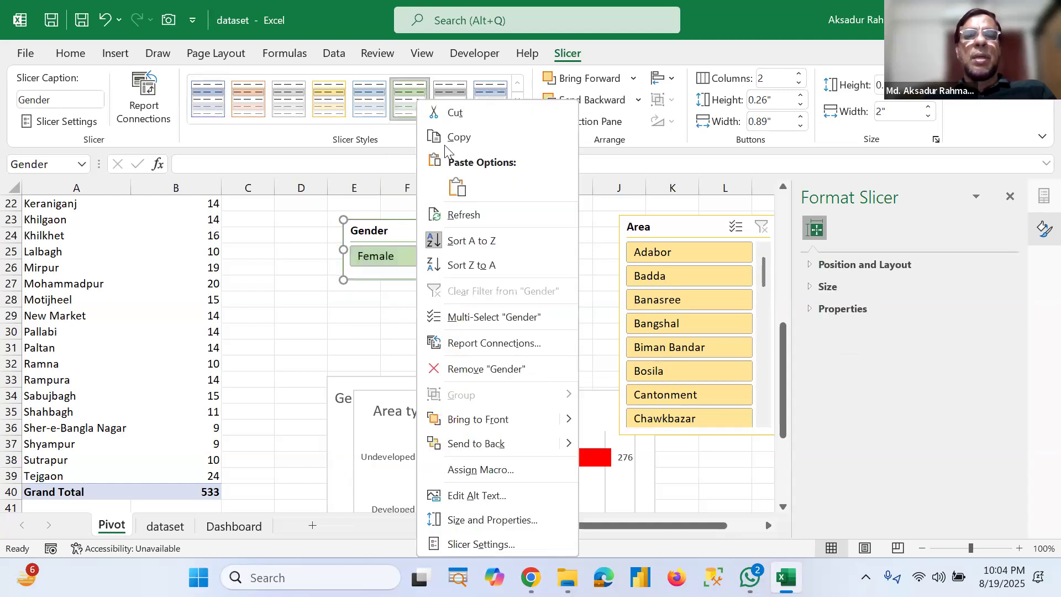
left_click(90, 209)
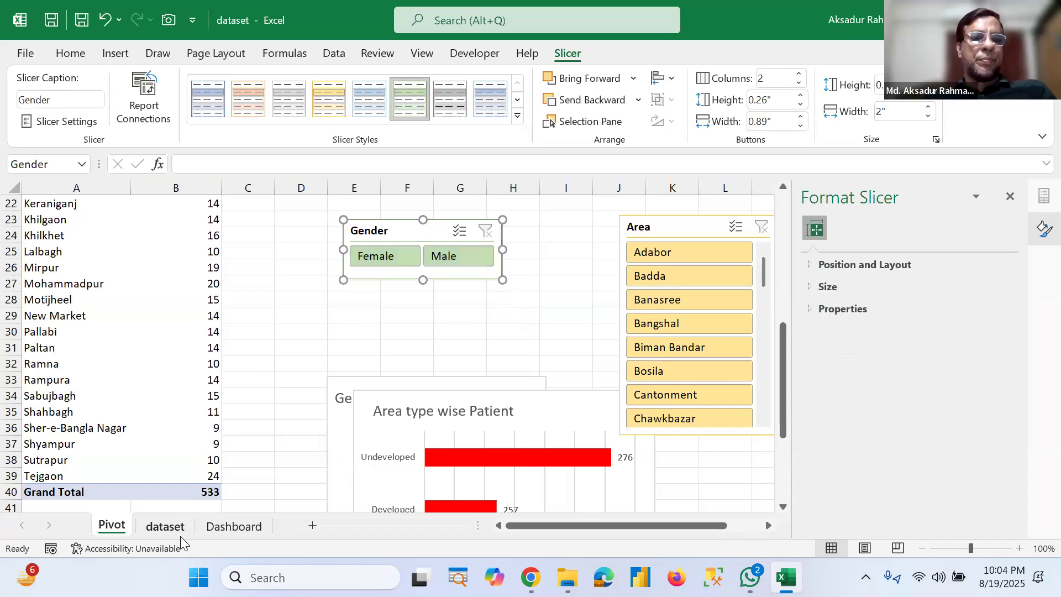
Step: Paste the Gender slicer onto the Dashboard sheet and place it in the background's top-left corner beside the Area chart
left_click(215, 530)
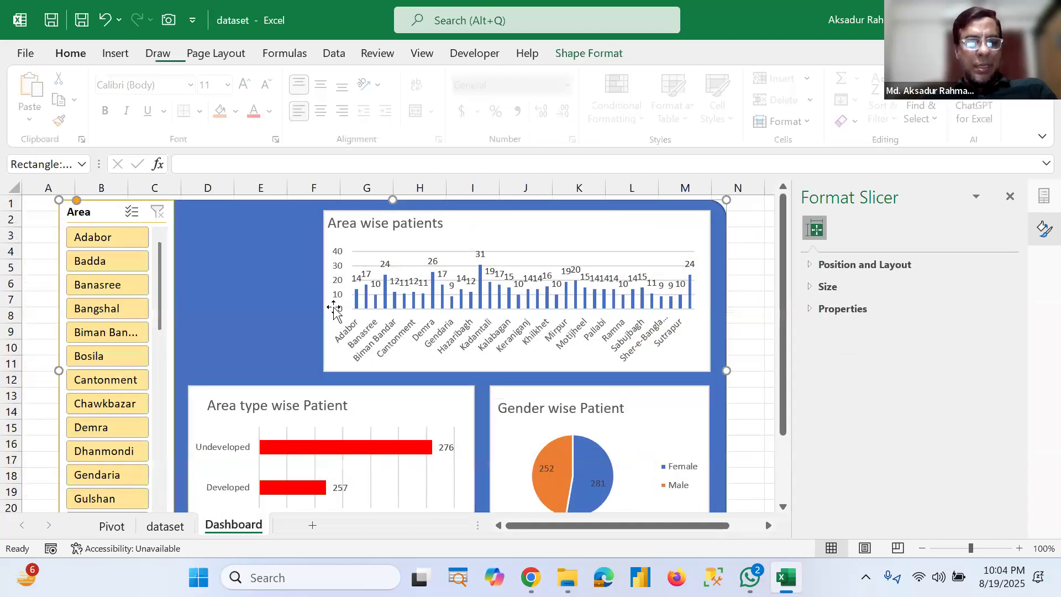
key("ctrl+v")
left_click_drag(197, 206, 316, 240)
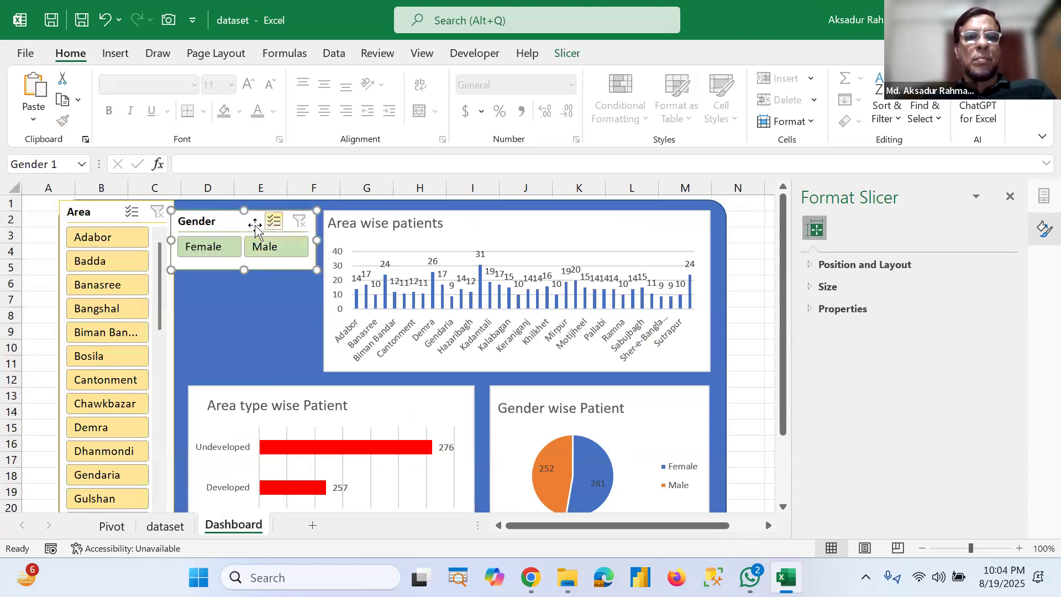
mouse_move(223, 226)
left_mouse_down()
mouse_move(236, 217)
mouse_move(229, 227)
left_mouse_up()
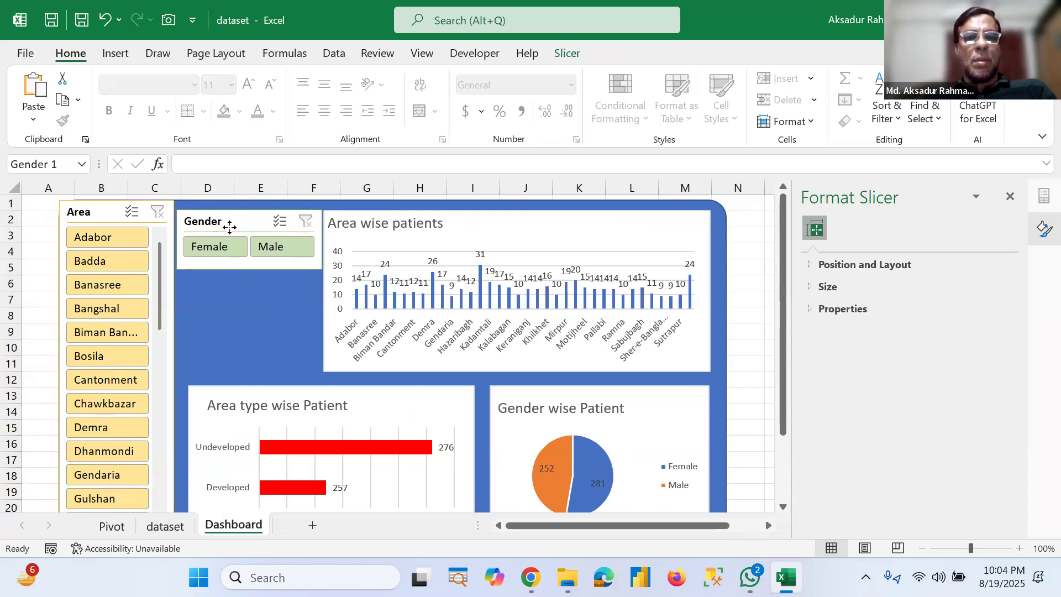
Step: Filter the dashboard with the Gender slicer, trying Female and ending on Male
left_click(264, 316)
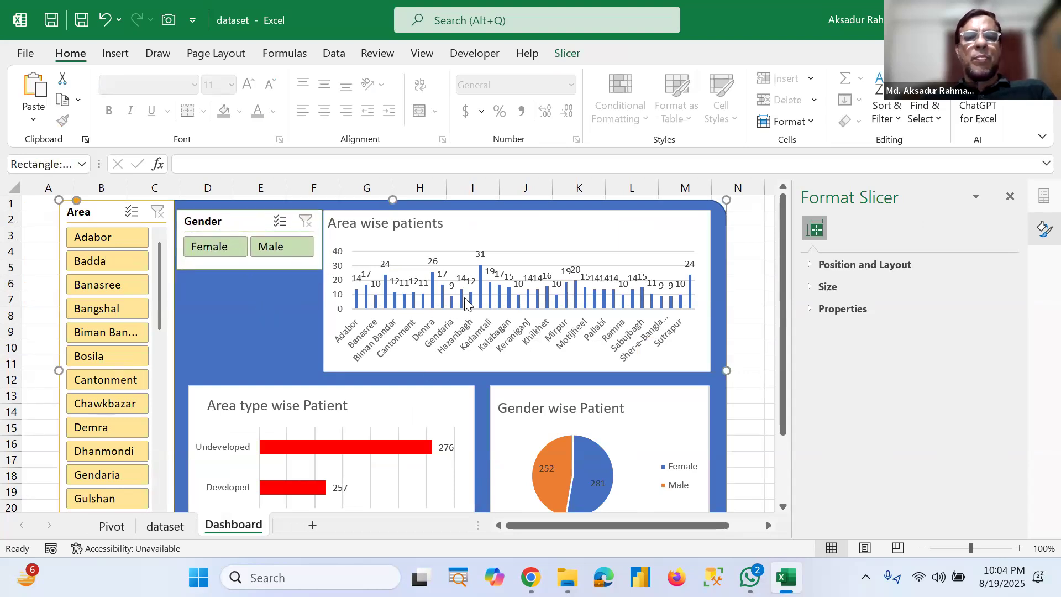
left_click(209, 247)
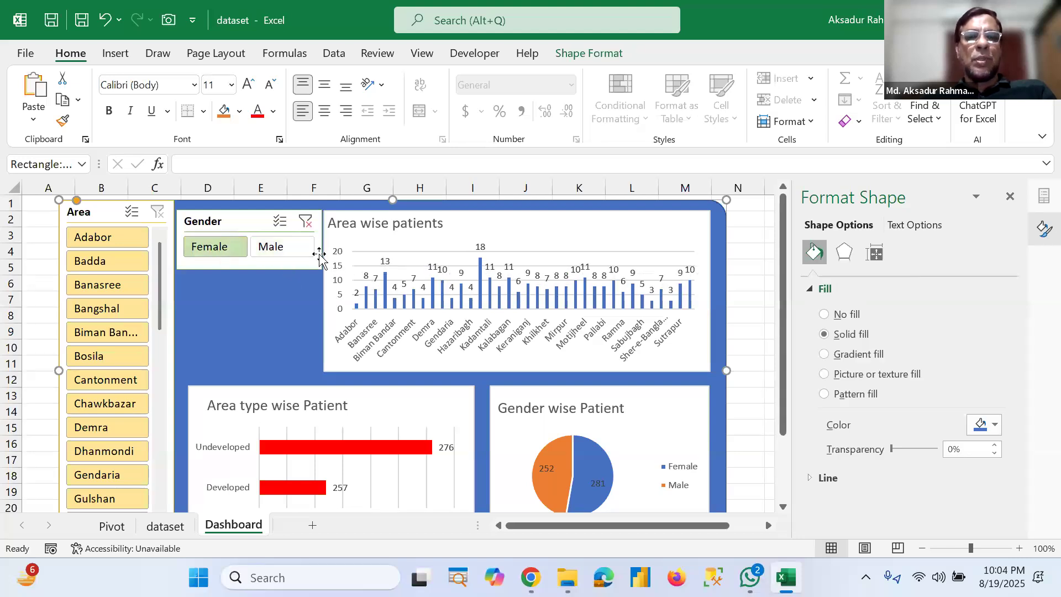
left_click(290, 249)
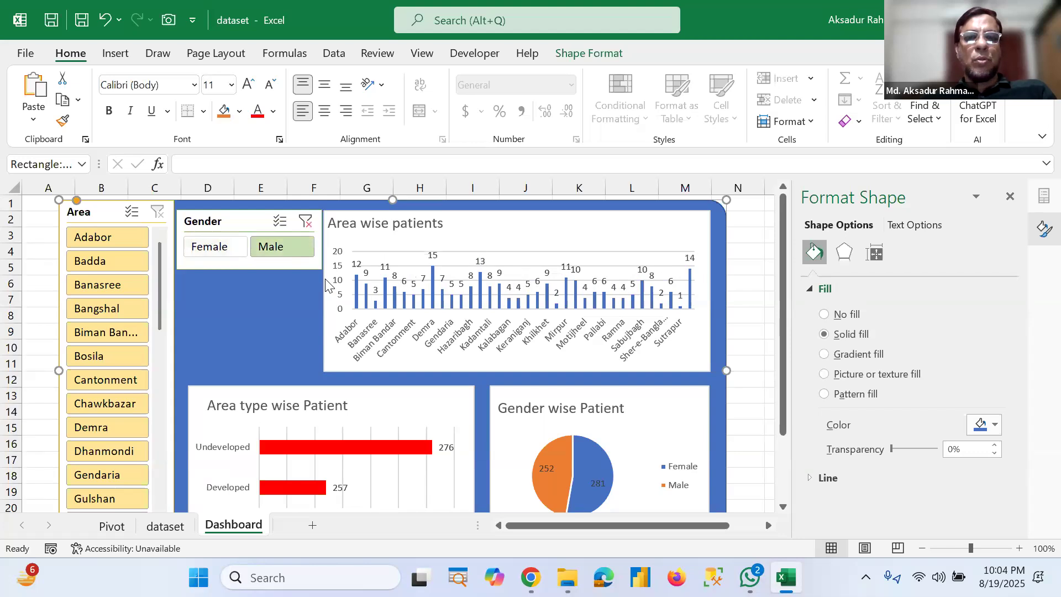
Step: Connect the Gender slicer to PivotTable2 and PivotTable3 as well through its report connections
right_click(245, 223)
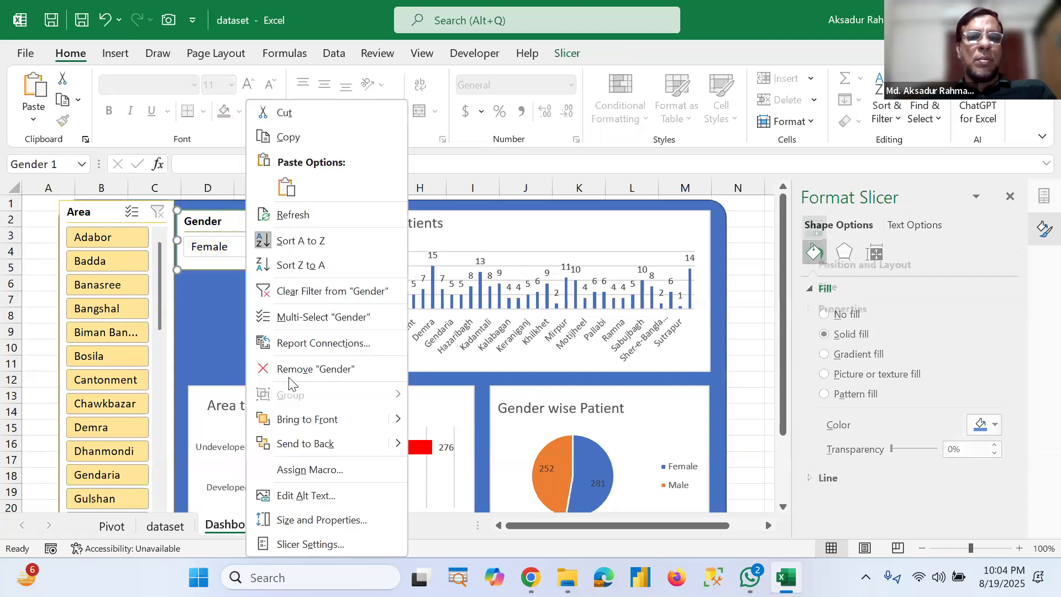
left_click(268, 354)
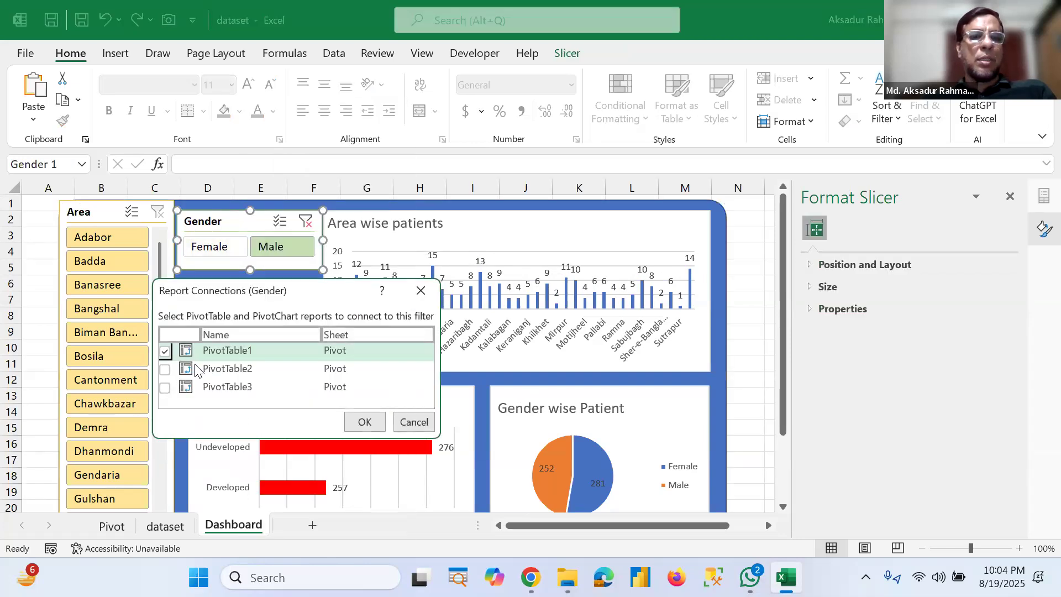
left_click(165, 369)
left_click(165, 387)
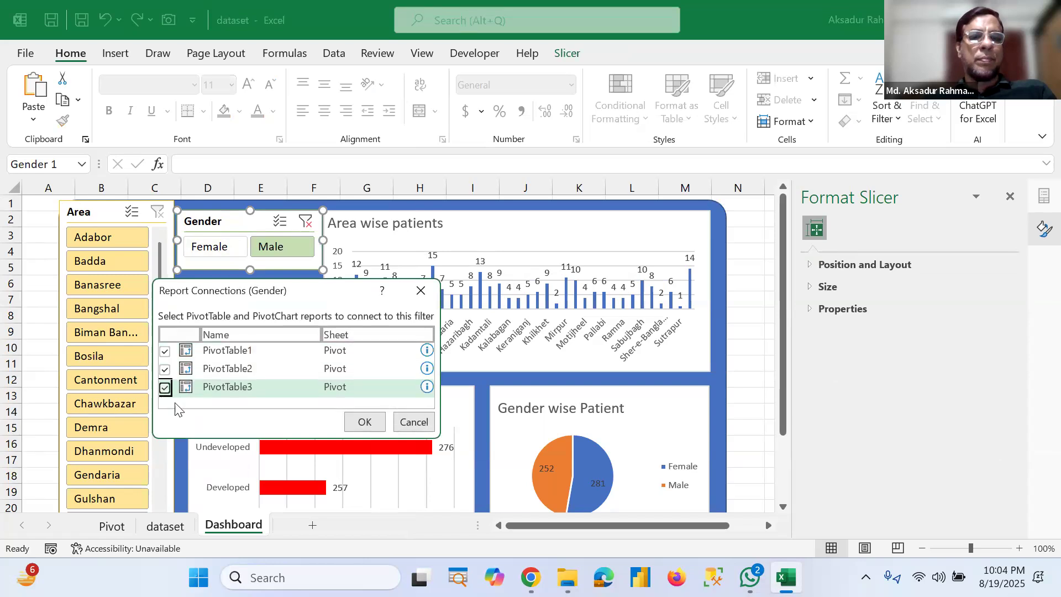
left_click(367, 424)
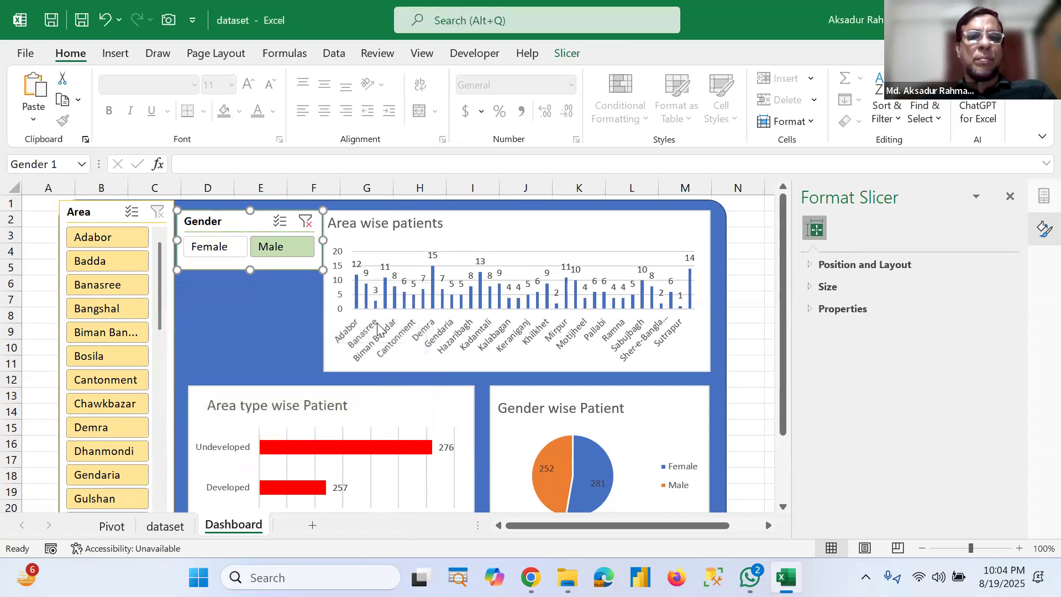
Step: Test the connected Gender slicer on all dashboard charts with Female and Male, and glance at the dataset sheet
left_click(221, 252)
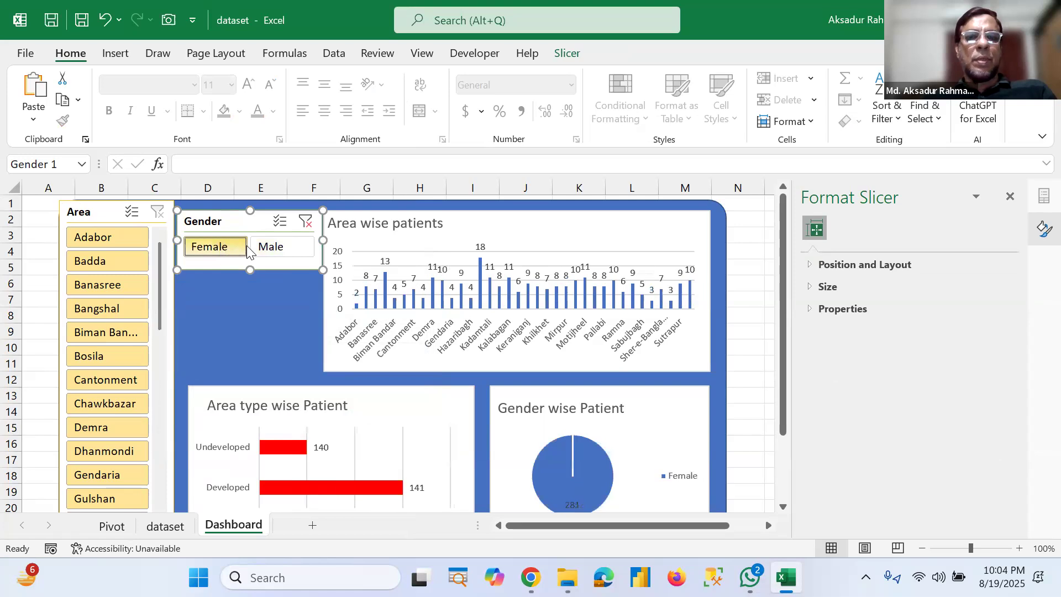
left_click(271, 249)
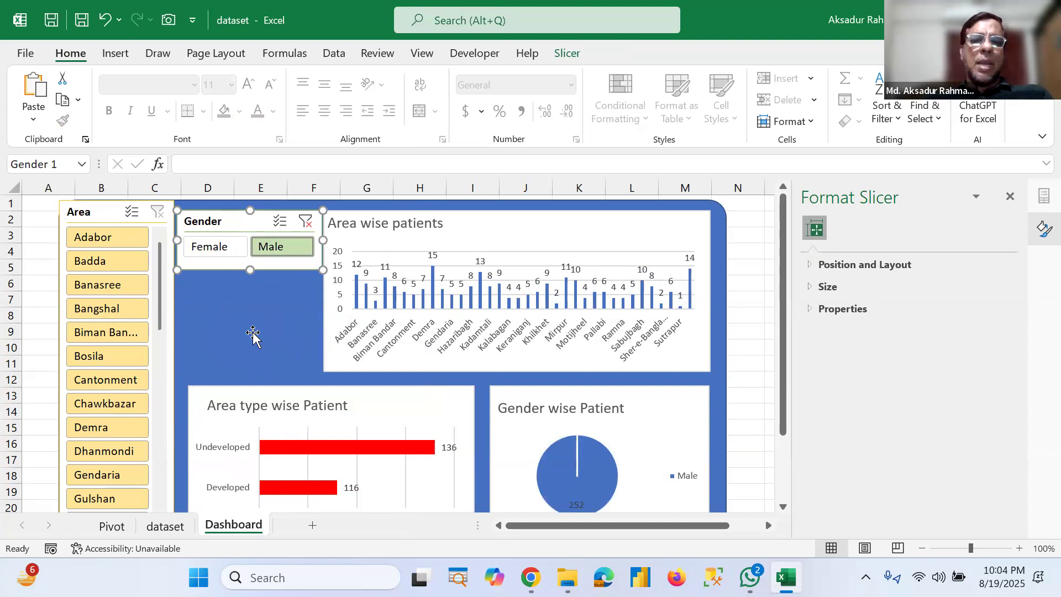
left_click(165, 526)
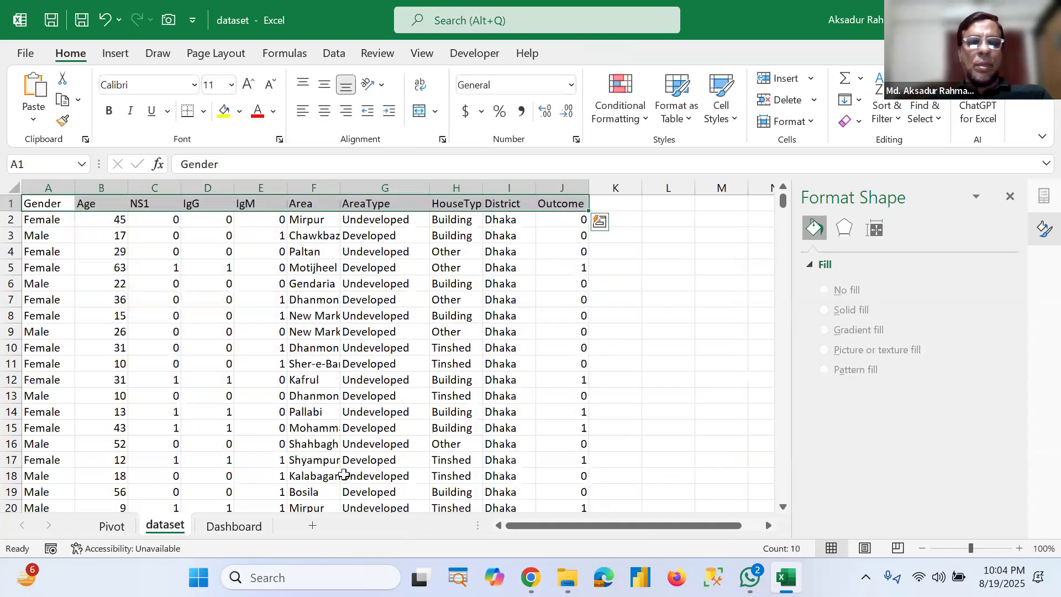
left_click(221, 529)
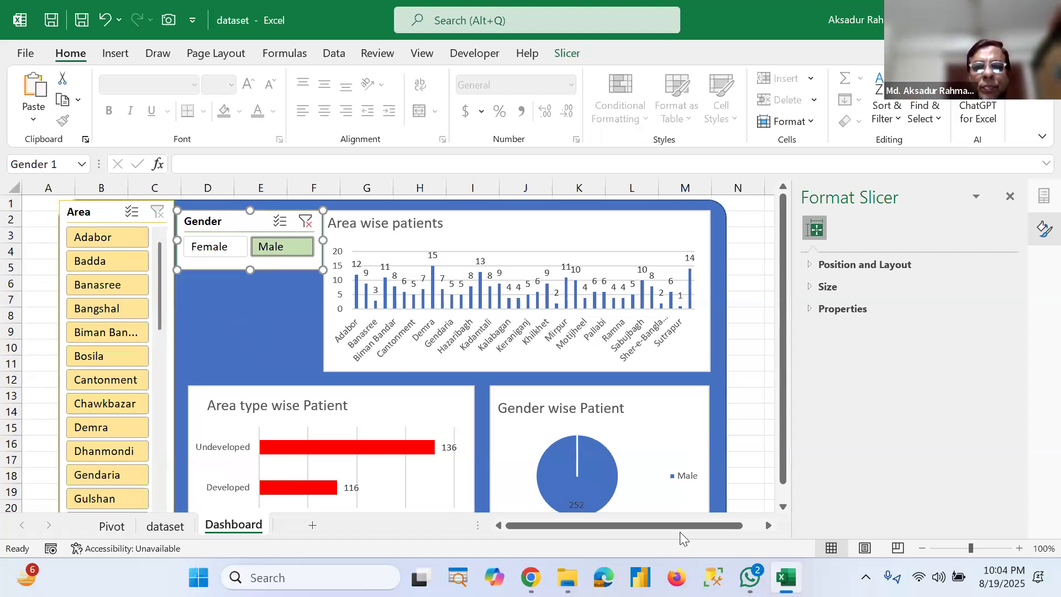
left_click_drag(686, 528, 532, 523)
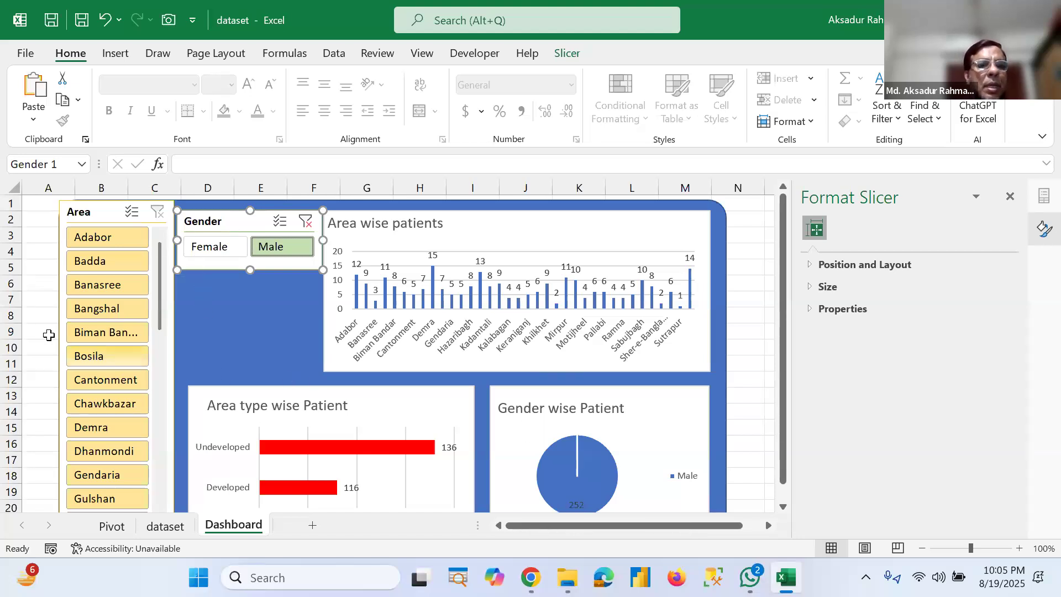
Step: Move the Area slicer inside the blue dashboard background and resize it along the background's left edge
left_click(61, 359)
left_click_drag(59, 364, 84, 366)
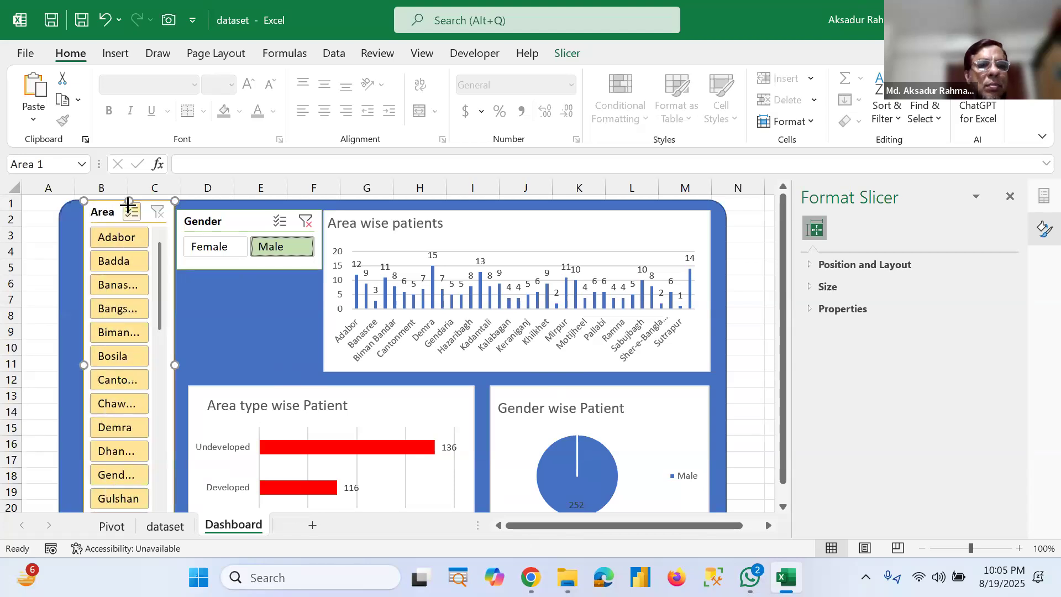
left_click_drag(113, 235, 102, 246)
left_click_drag(154, 360, 171, 363)
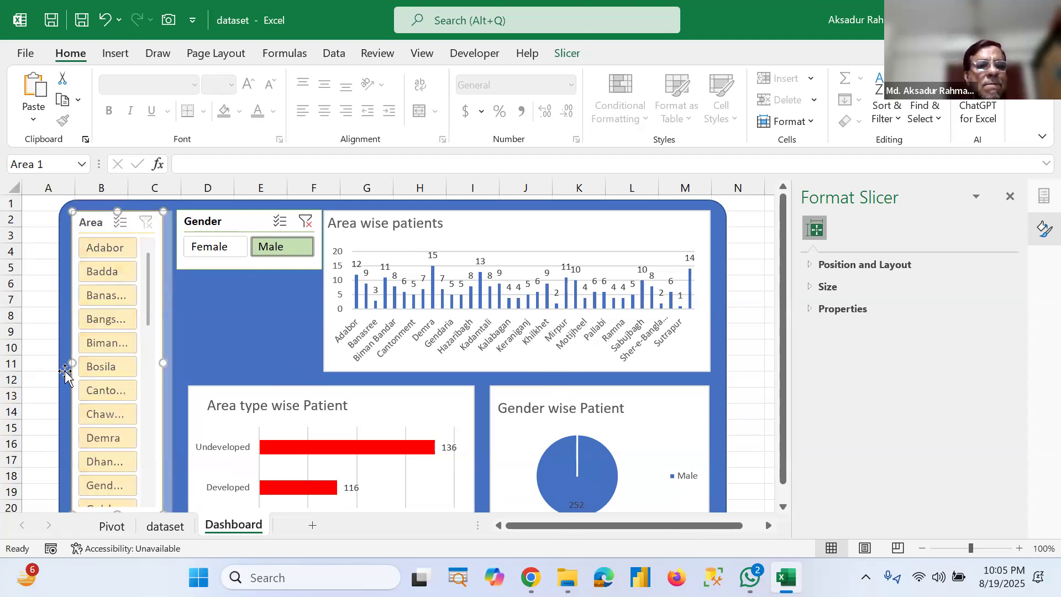
left_click_drag(70, 365, 67, 365)
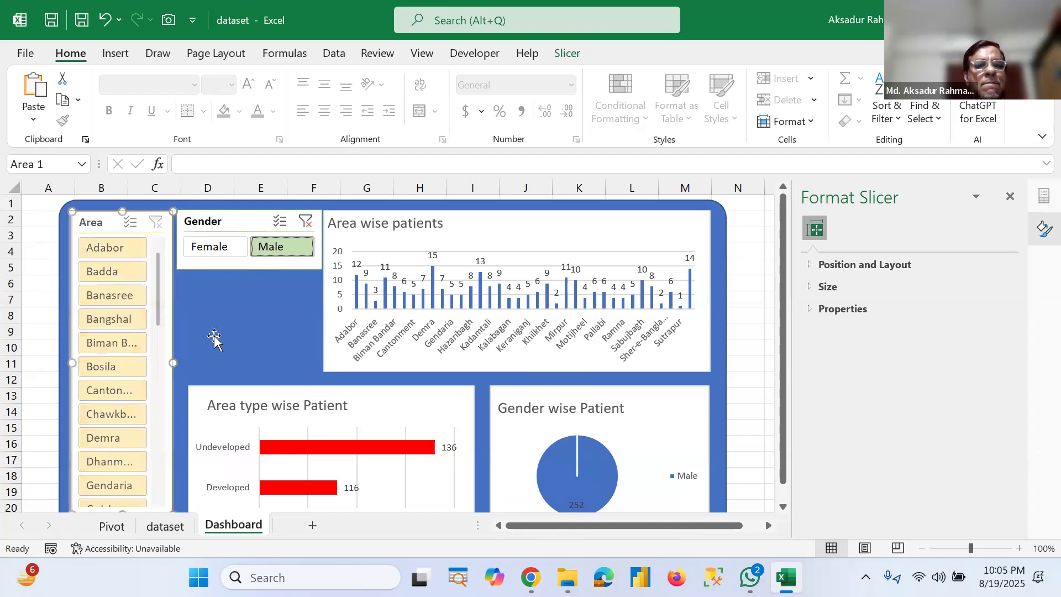
left_click(229, 330)
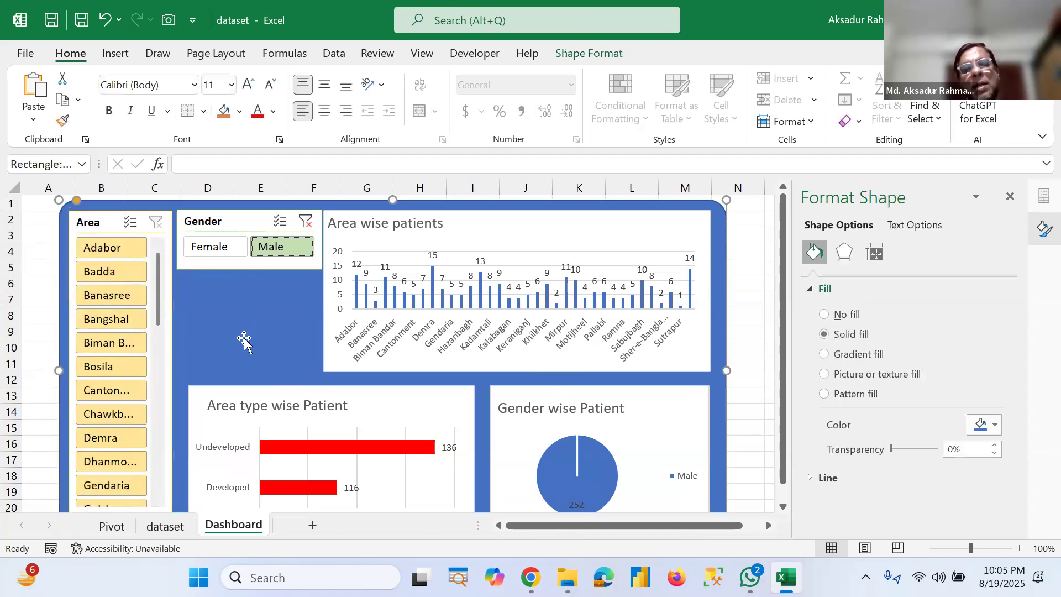
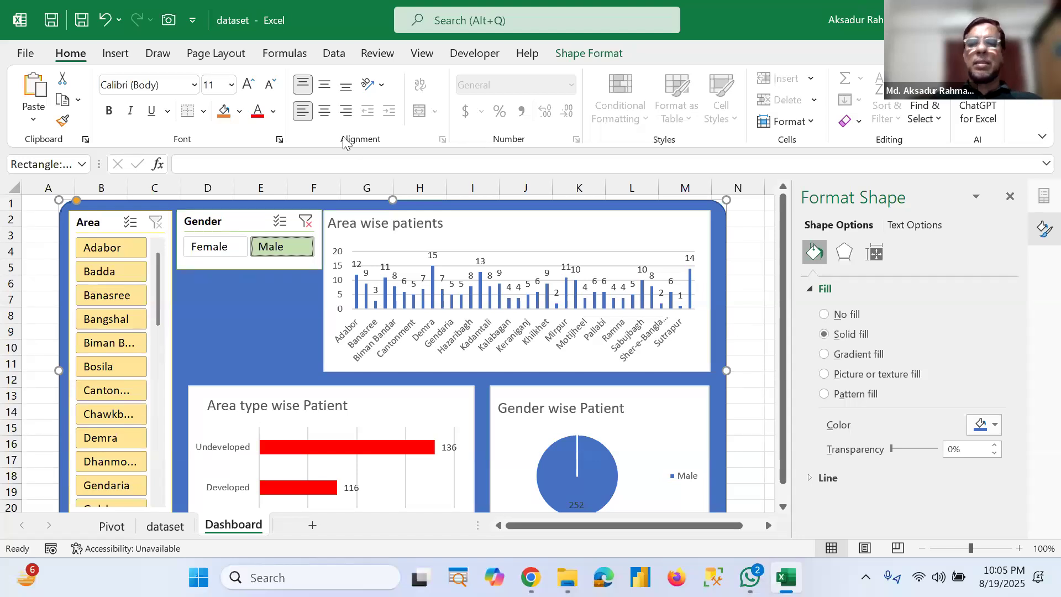
Step: Draw a rounded rectangle card below the Gender slicer on the dashboard and fill it white
left_click(115, 54)
left_click(211, 102)
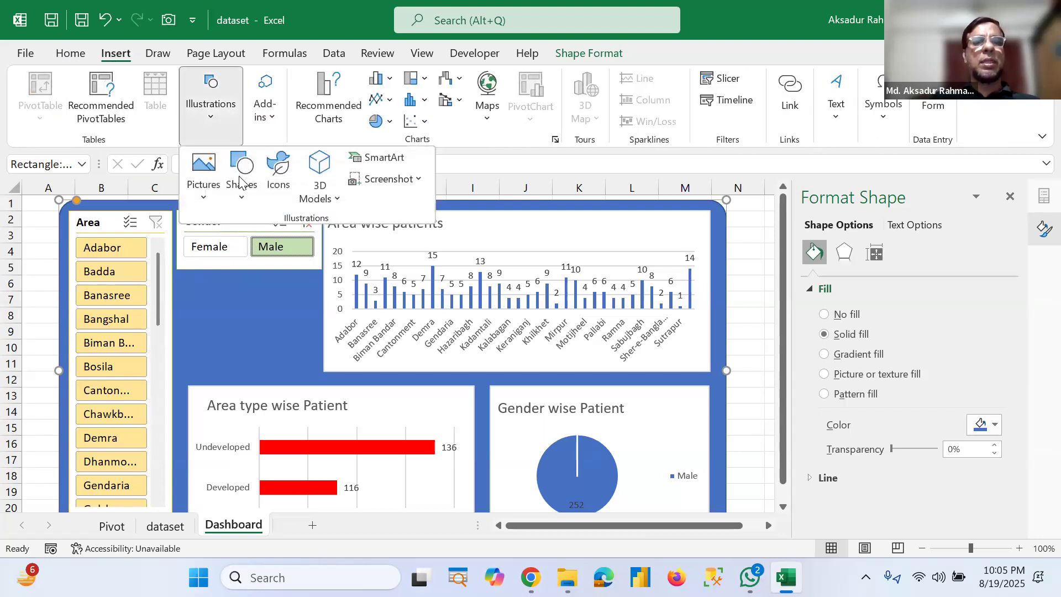
left_click(243, 188)
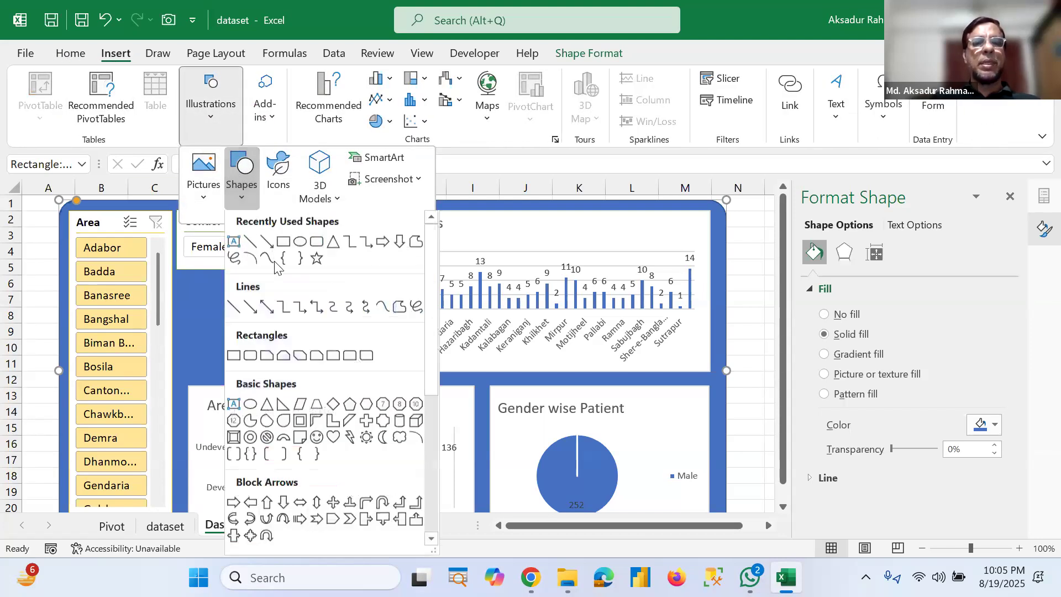
left_click(316, 243)
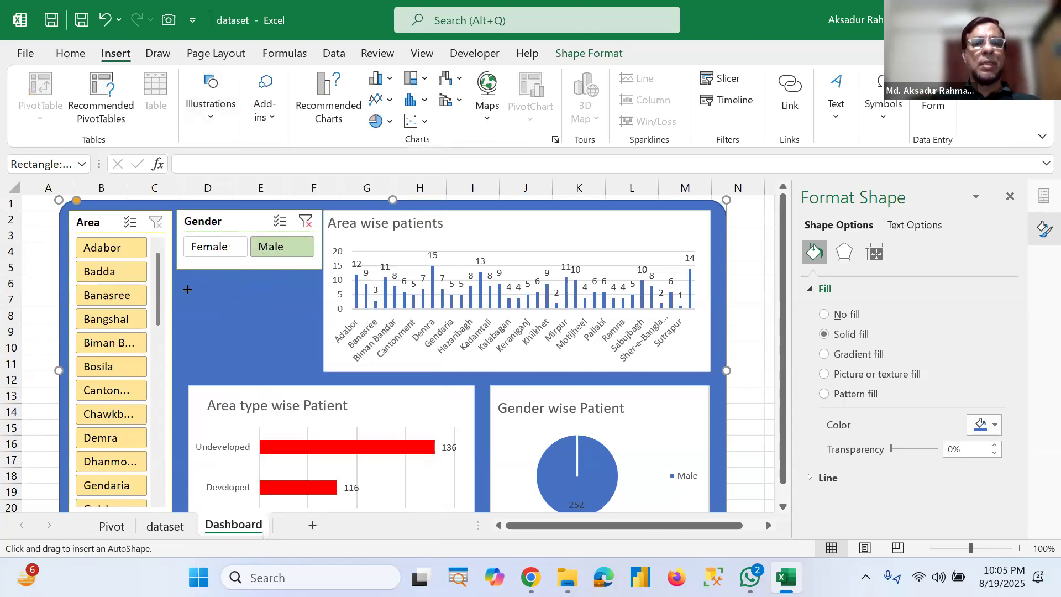
left_click_drag(189, 332, 318, 371)
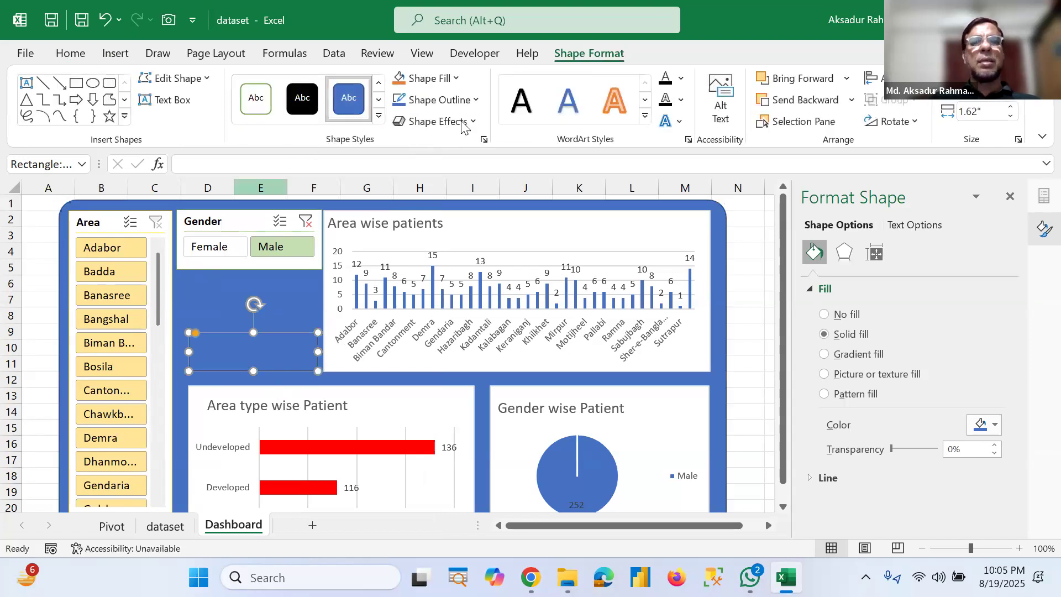
left_click(457, 78)
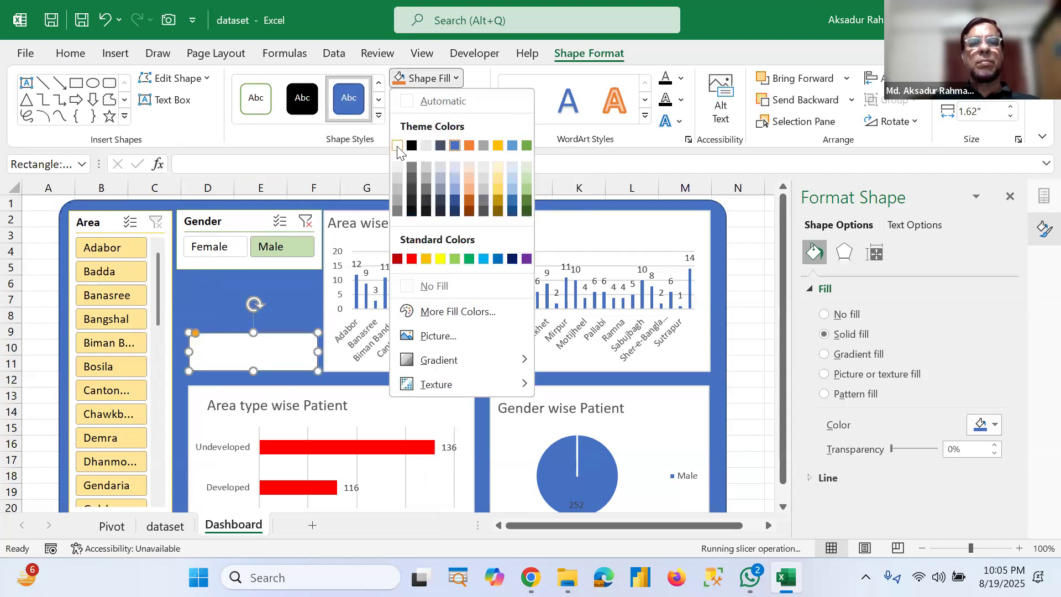
left_click(398, 146)
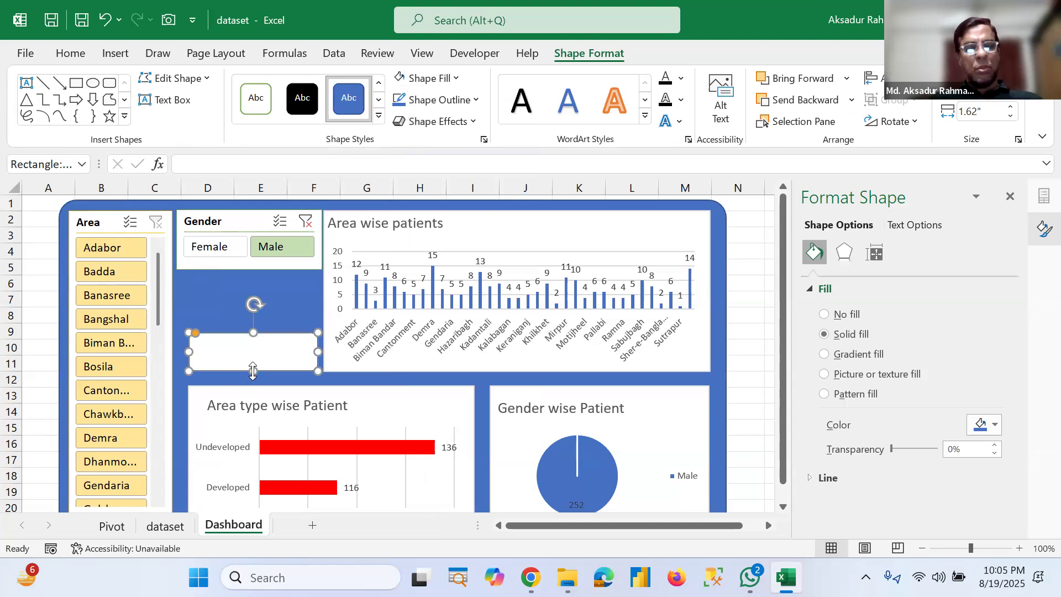
Step: Add a narrow strip along the card's left edge and fill it orange
left_click_drag(252, 352, 319, 355)
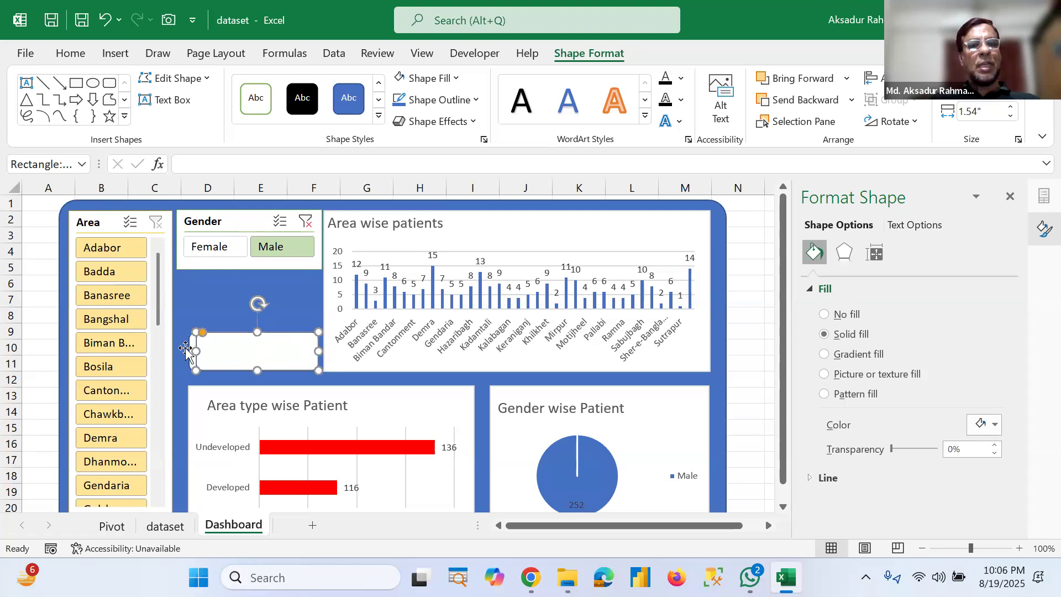
left_click_drag(187, 350, 181, 351)
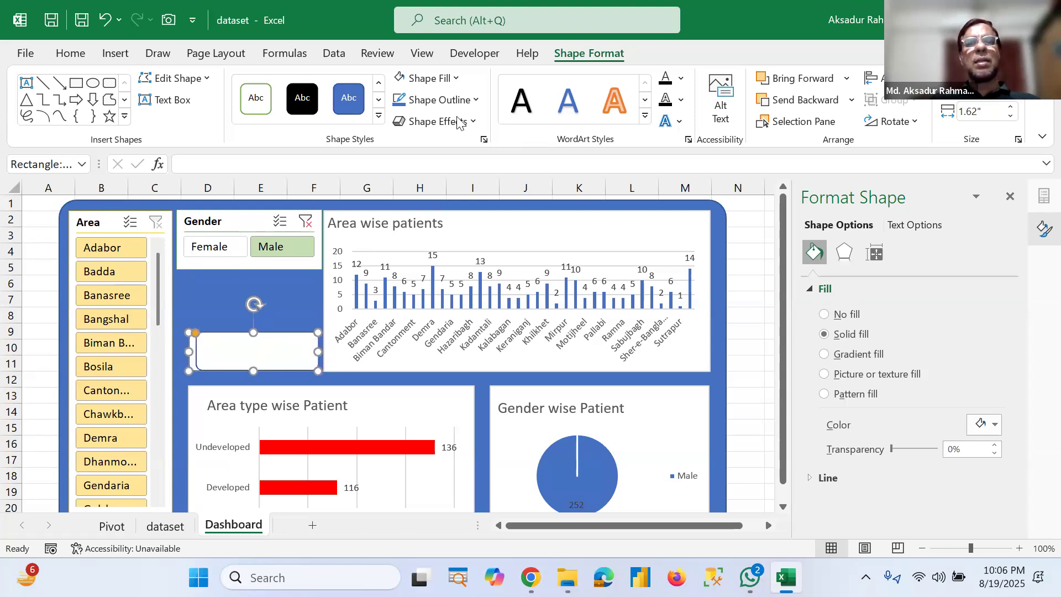
left_click(456, 78)
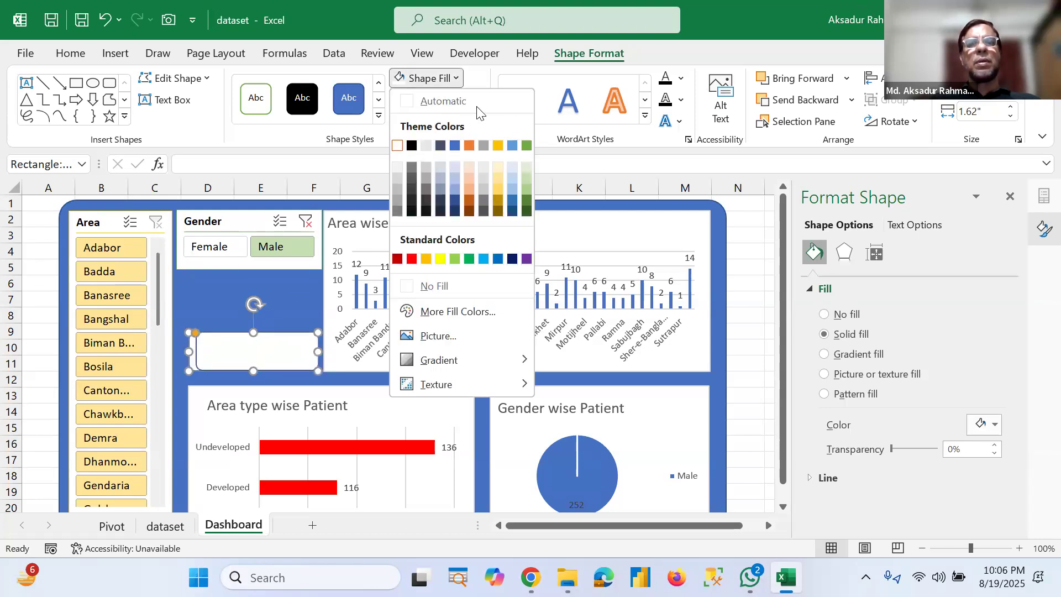
left_click(470, 145)
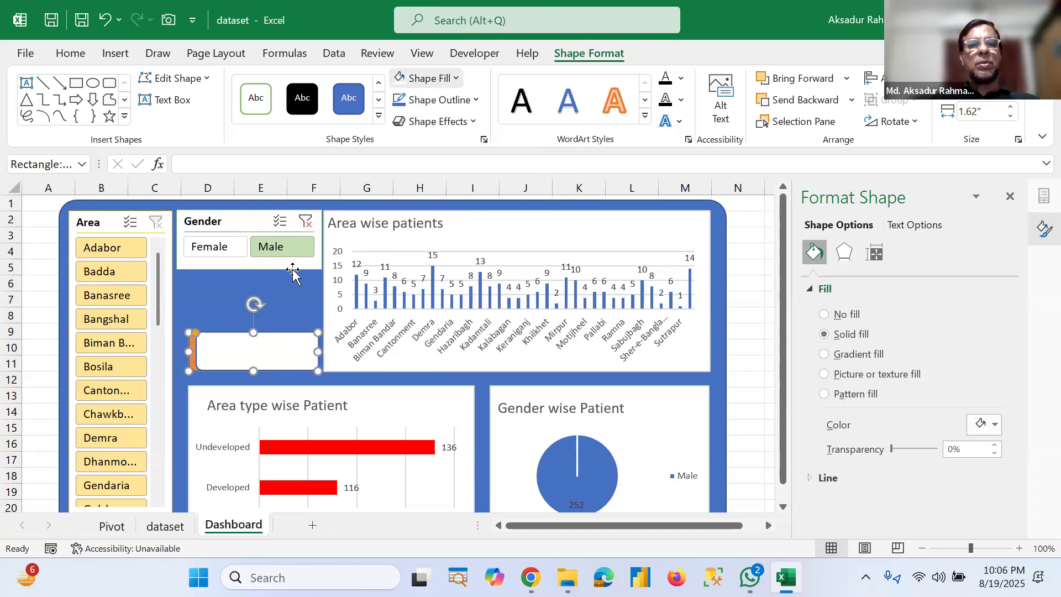
Step: Nudge the orange strip into place against the white card's left edge
left_click(268, 328)
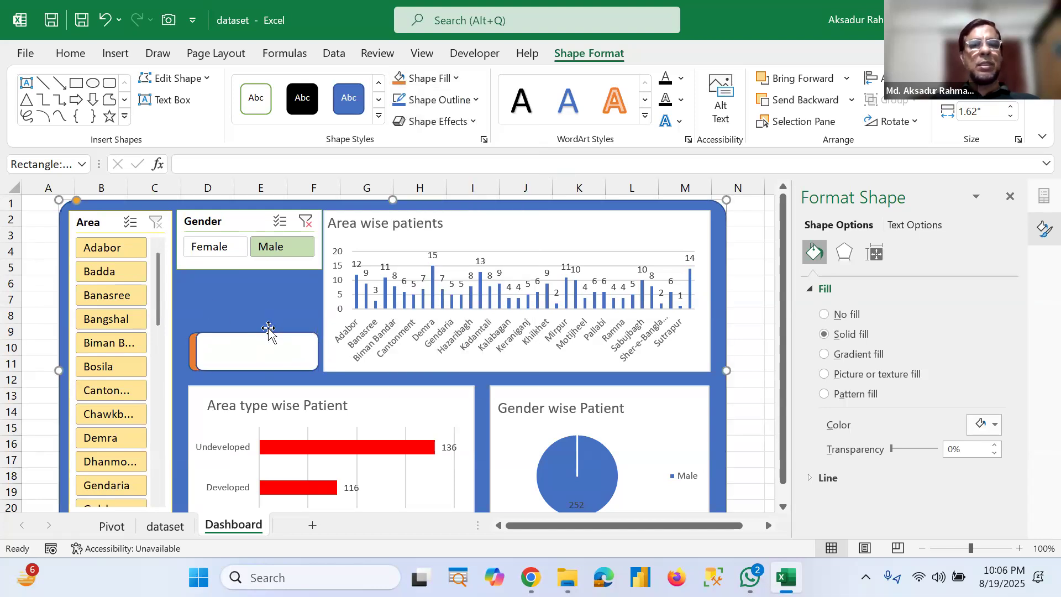
left_click(188, 352)
left_click_drag(185, 353, 184, 354)
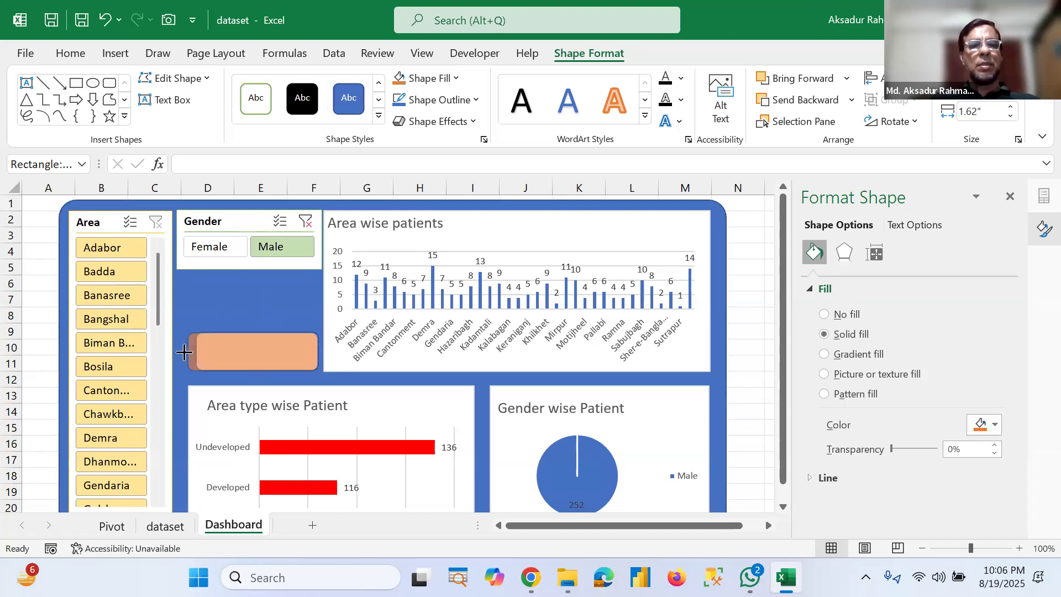
left_click_drag(184, 352, 184, 354)
left_click(237, 307)
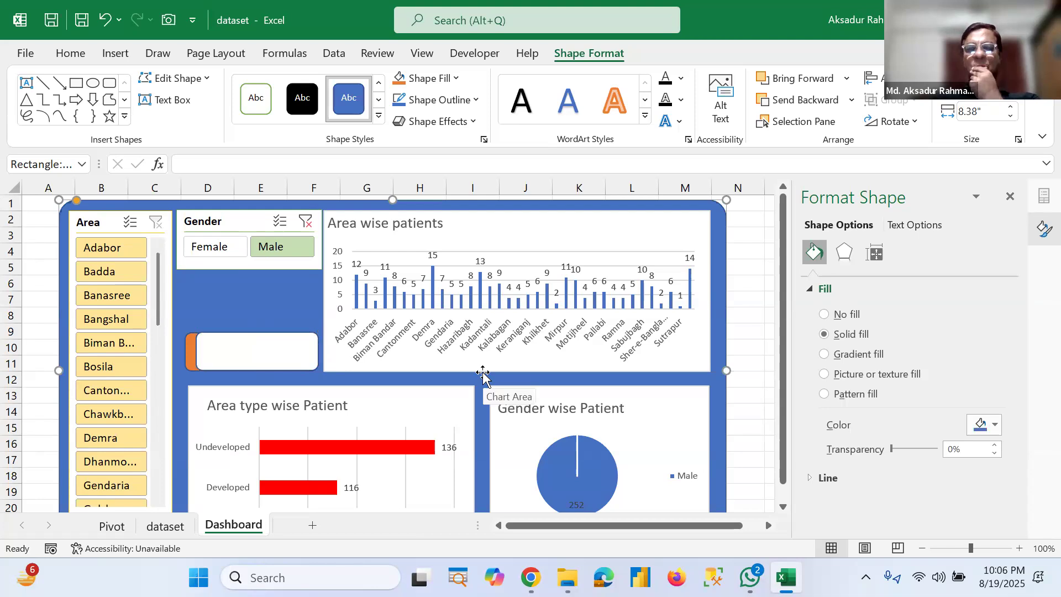
left_click(237, 356)
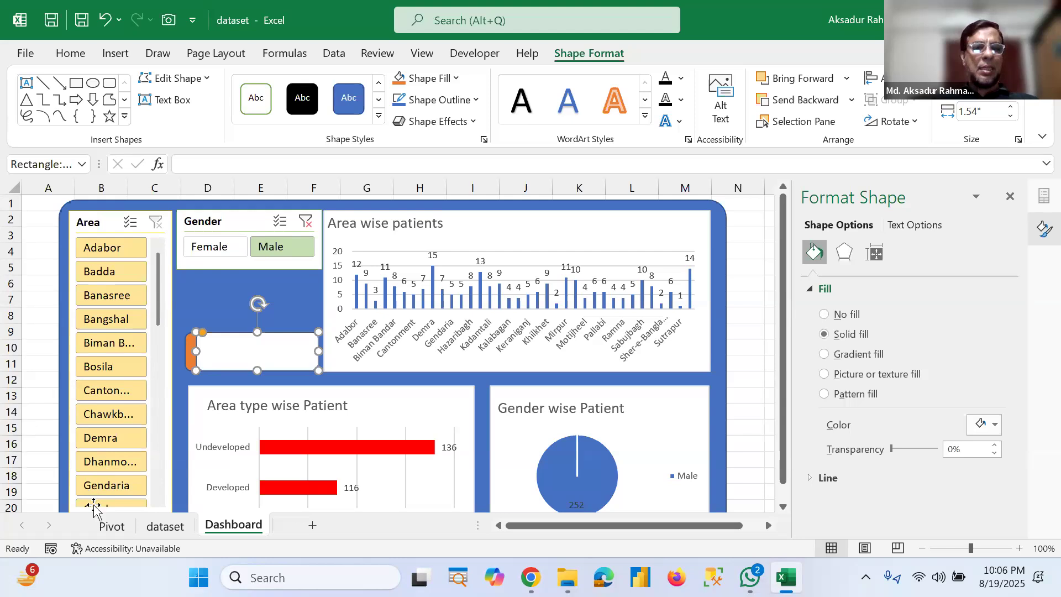
Step: On the Pivot sheet, copy the area-type PivotTable and paste it at cell A52
left_click(112, 526)
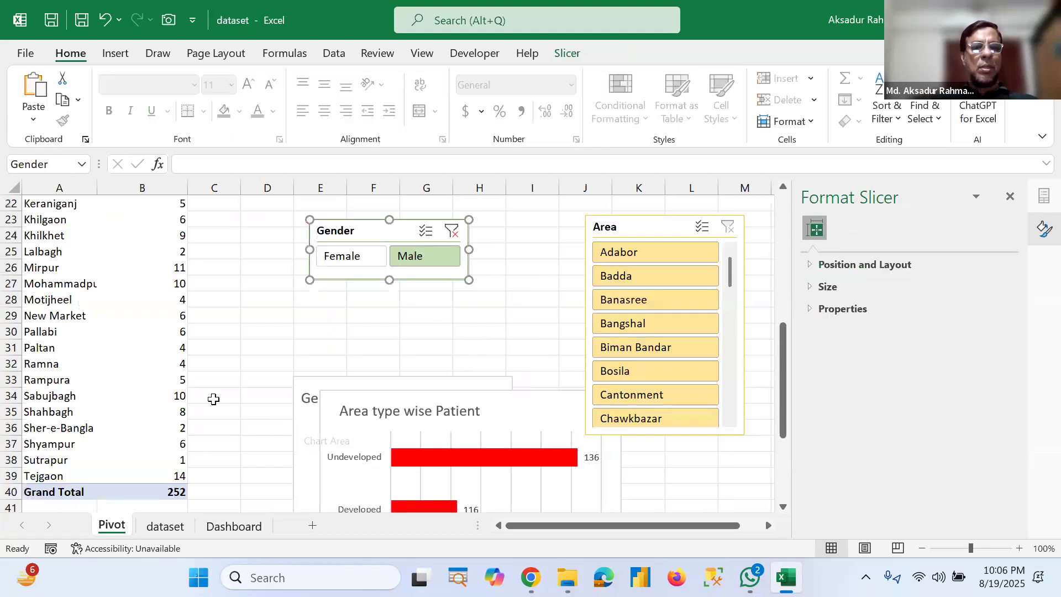
left_click(210, 367)
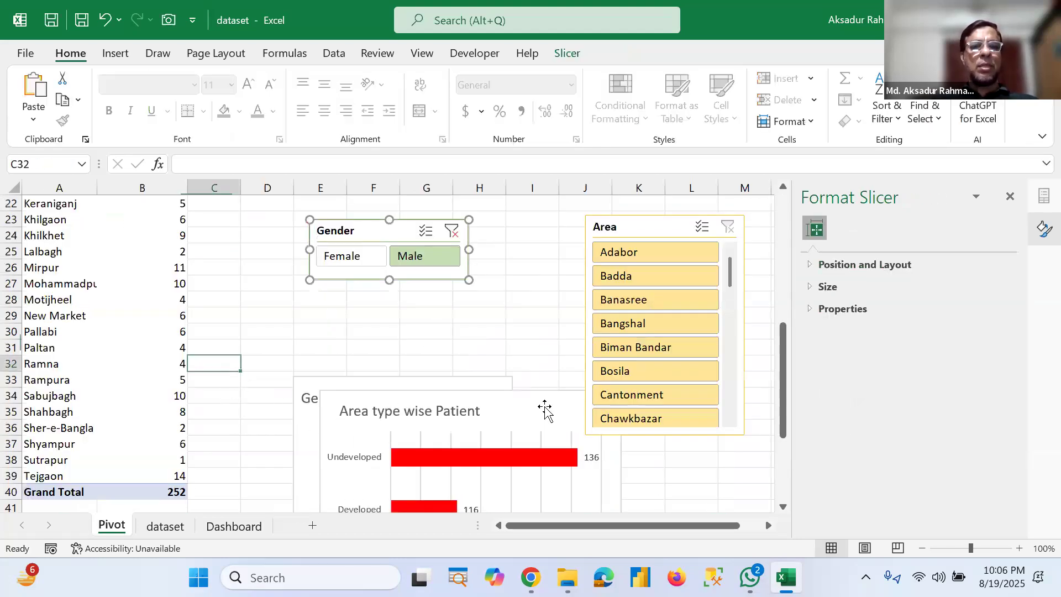
scroll(779, 467, "down", 3)
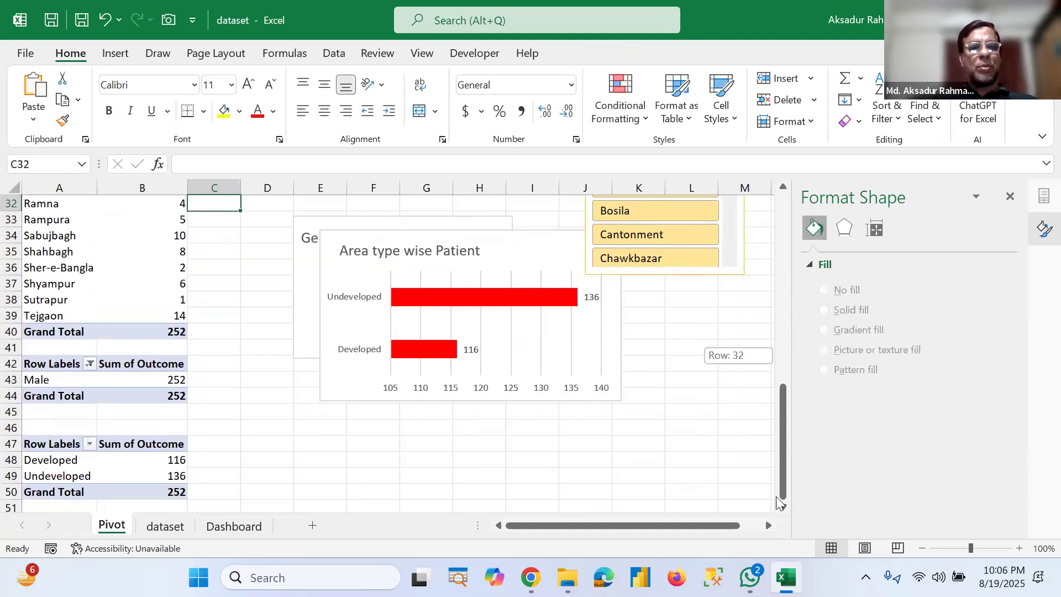
left_click_drag(30, 444, 147, 494)
key("ctrl+c")
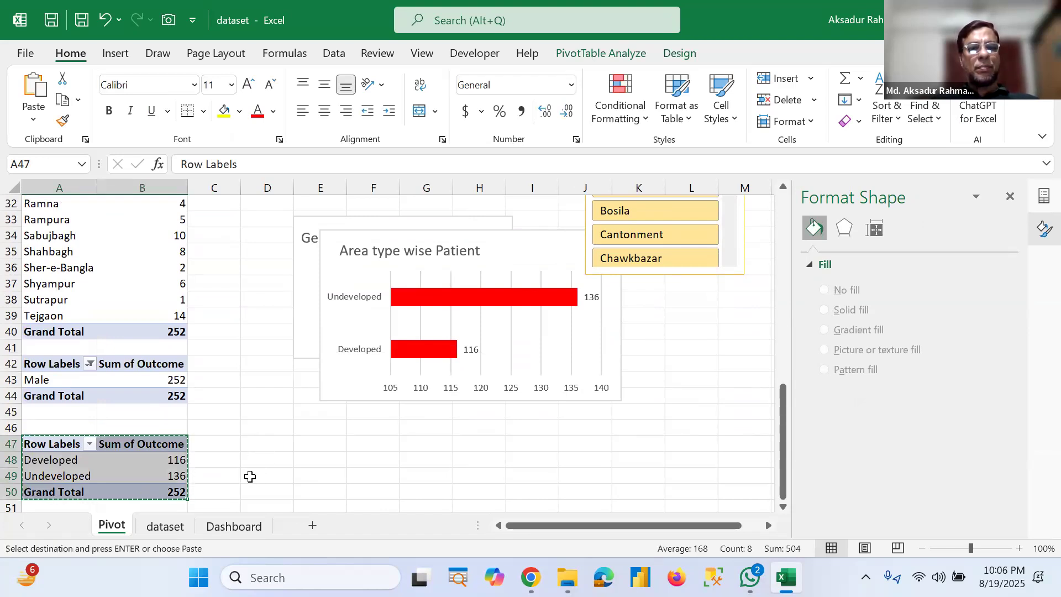
scroll(81, 476, "down", 1)
left_click(81, 476)
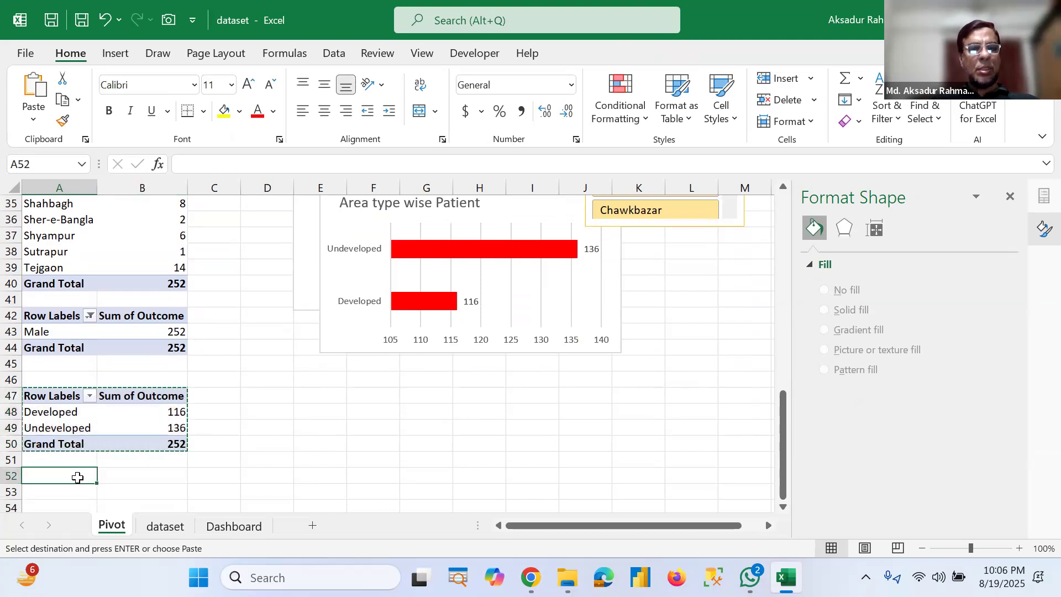
key("ctrl+v")
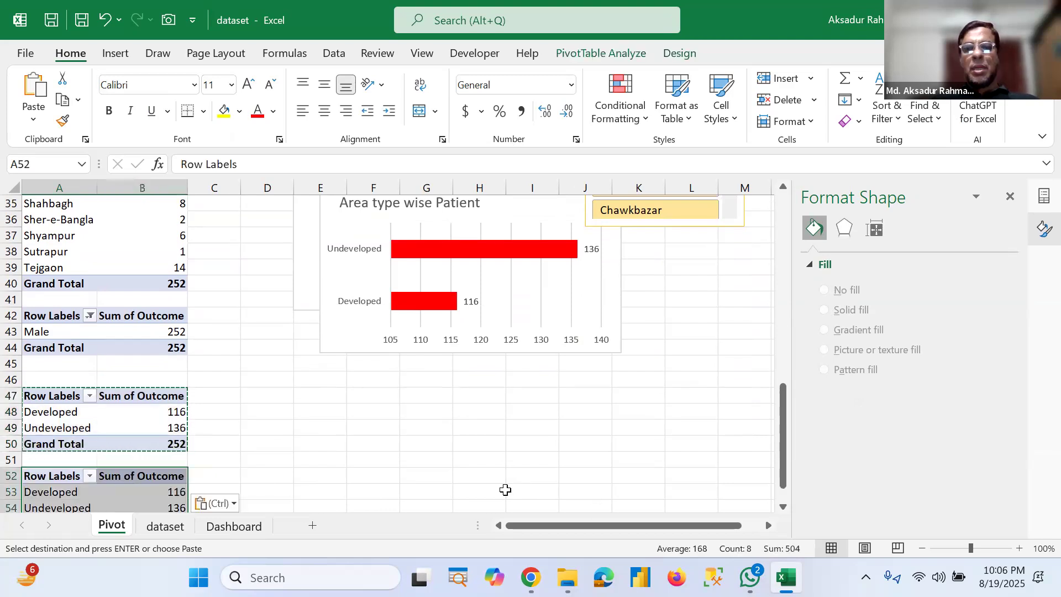
Step: Remove the AreaType row field from the pasted PivotTable so it shows only Sum of Outcome
left_click(140, 488)
left_click(1011, 201)
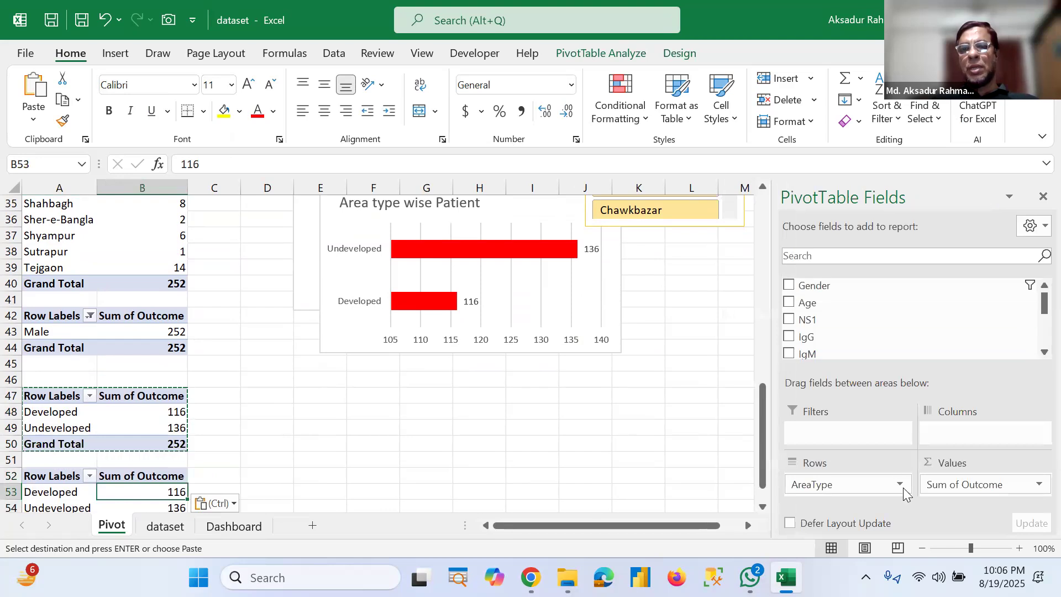
left_click(899, 483)
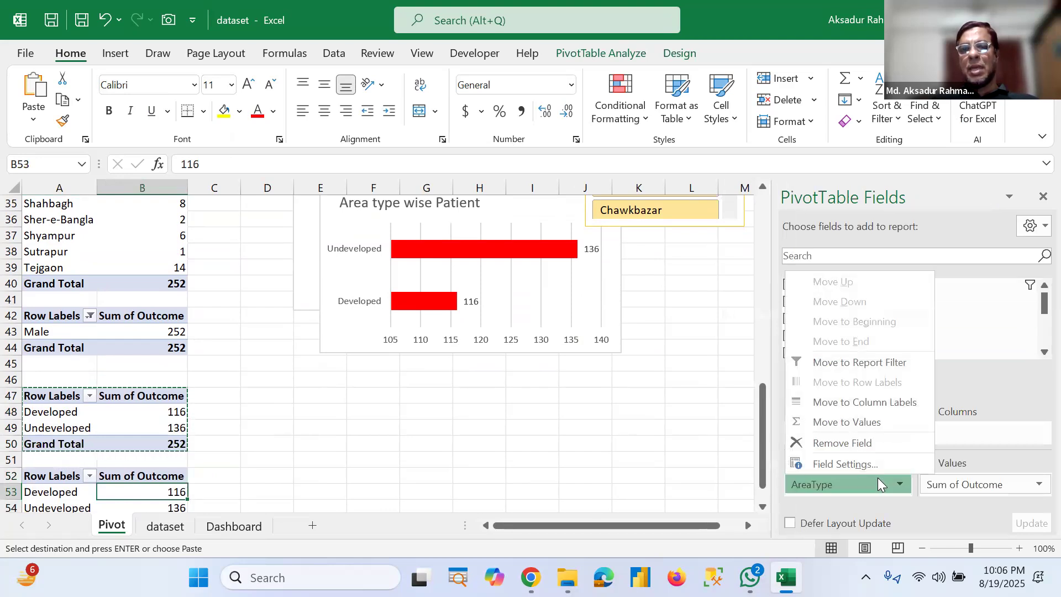
left_click(840, 441)
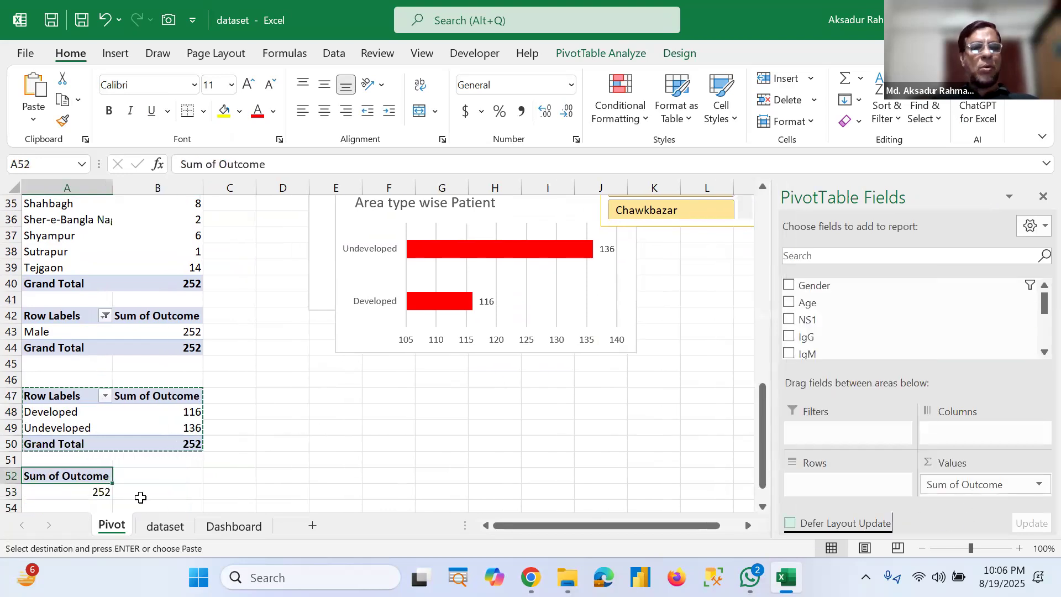
key("Down")
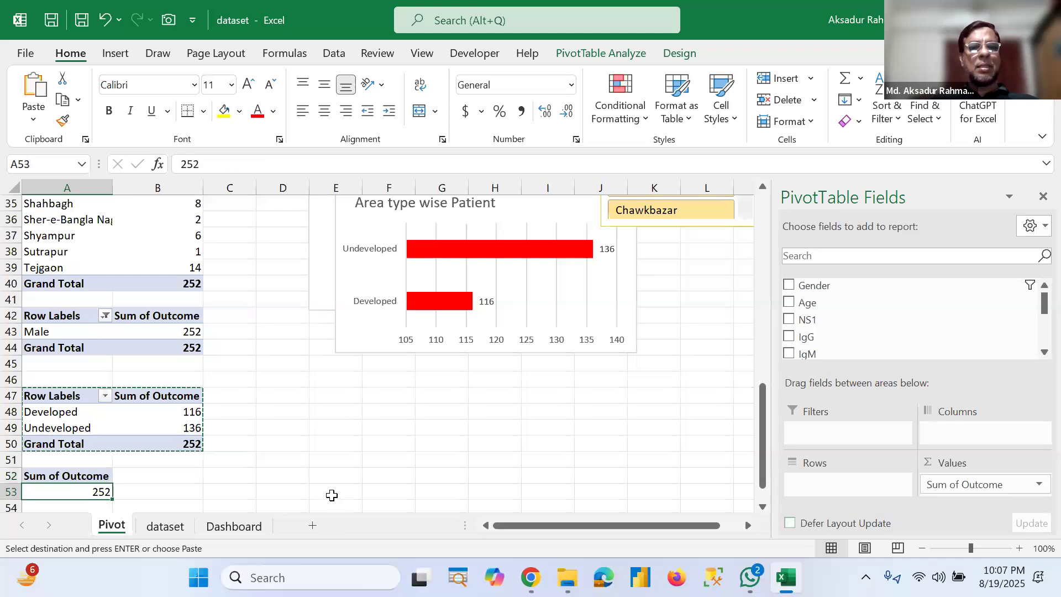
Step: Clear the Gender slicer's filter and review the updated dashboard charts
scroll(333, 488, "up", 5)
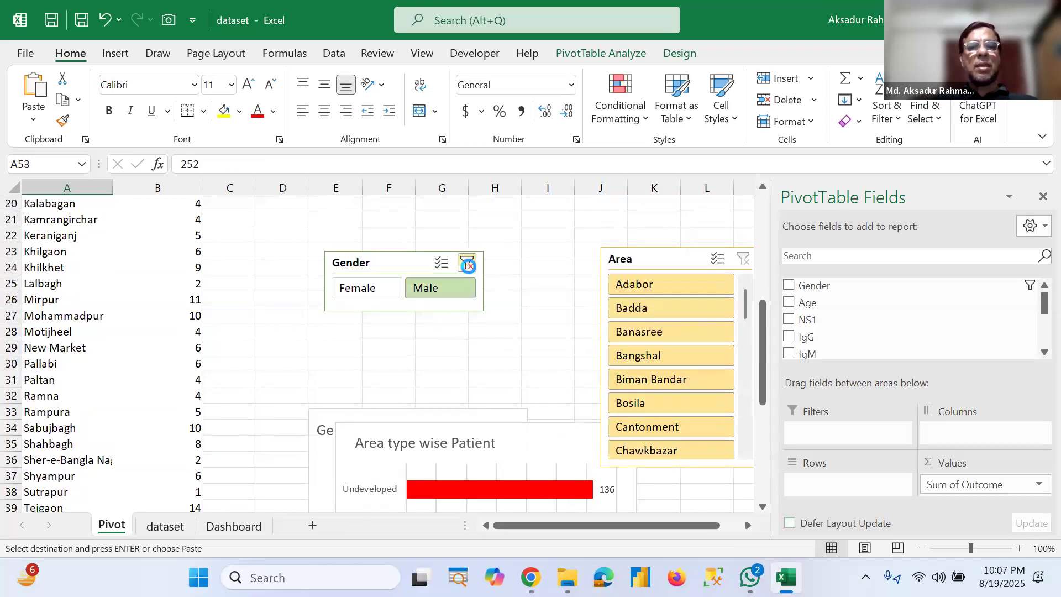
left_click(467, 263)
scroll(310, 388, "down", 4)
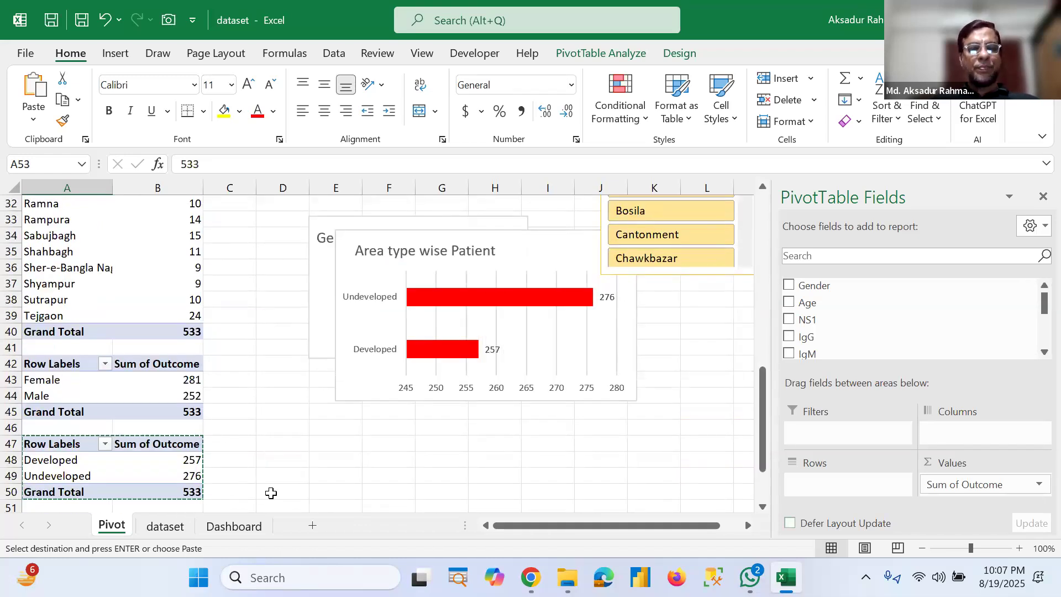
left_click(199, 492)
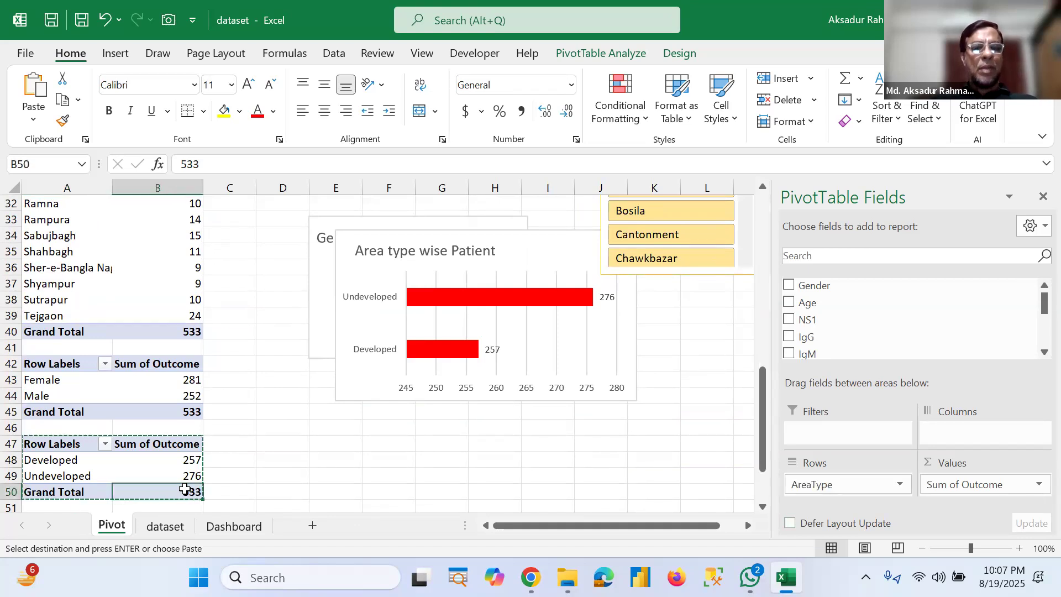
left_click(232, 526)
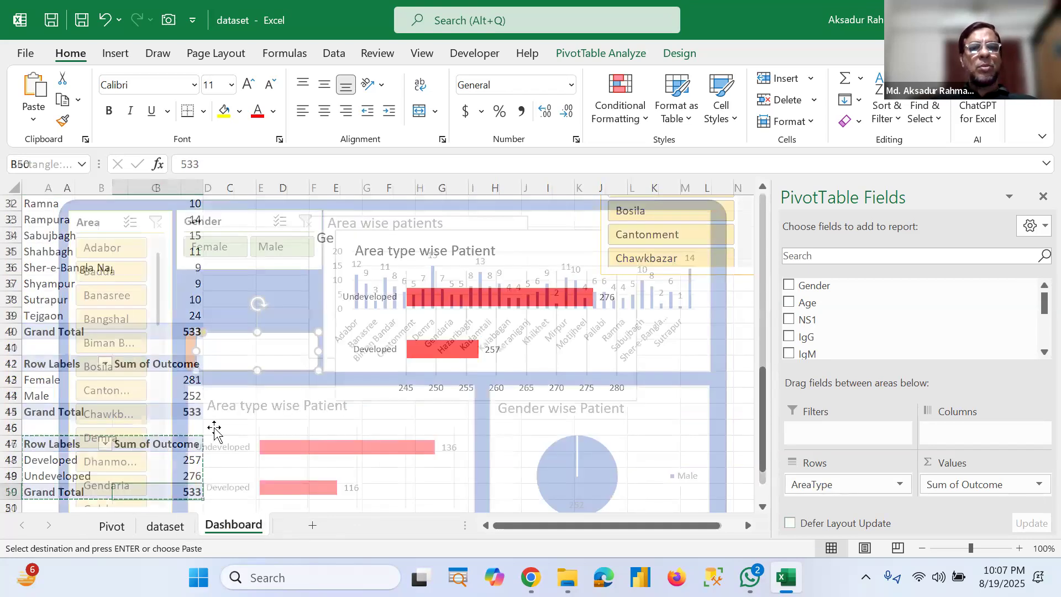
left_click(271, 357)
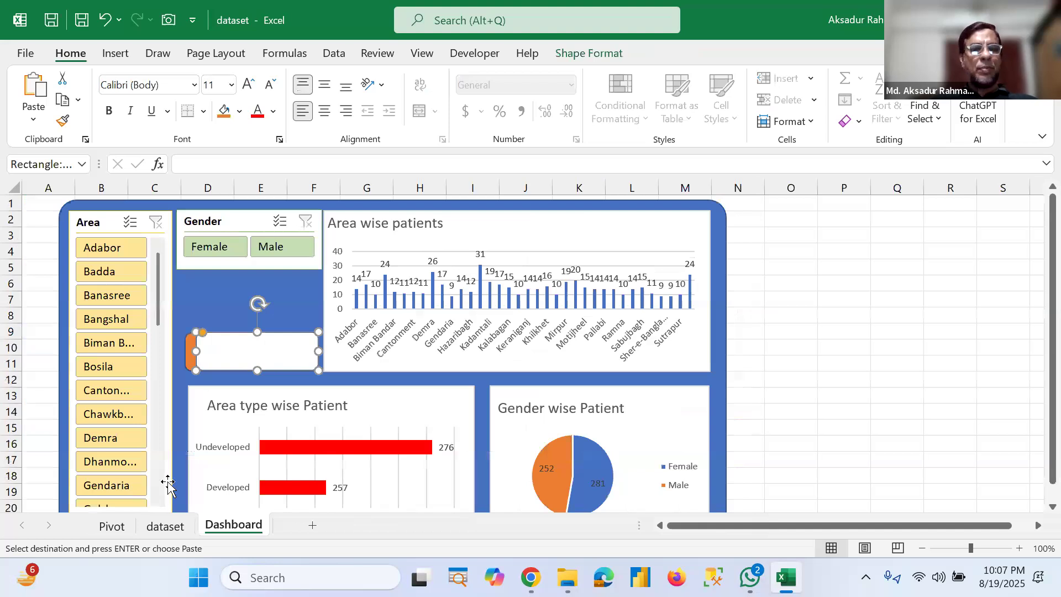
left_click(160, 527)
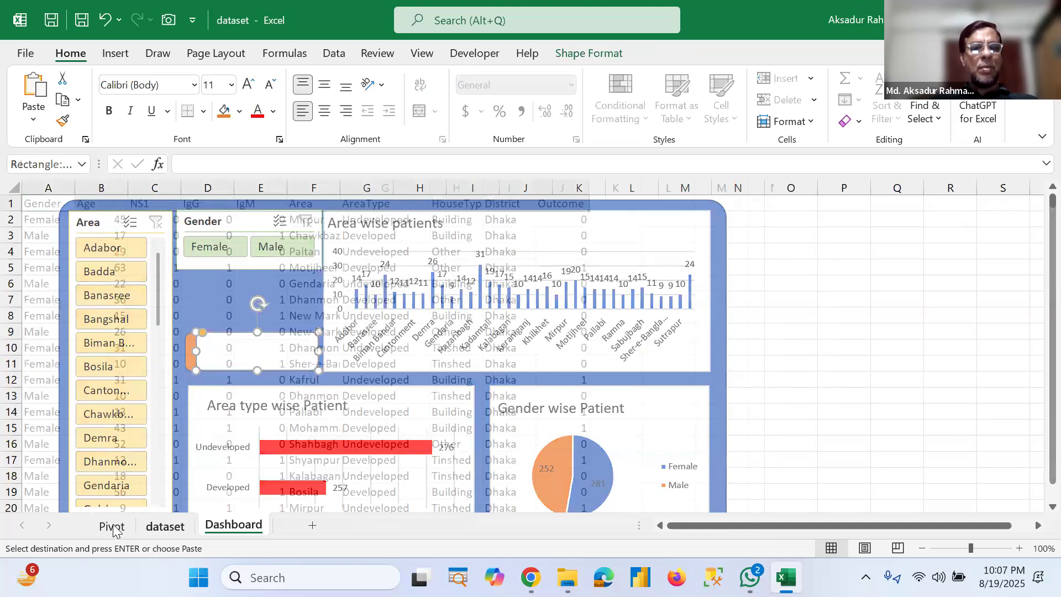
left_click(112, 526)
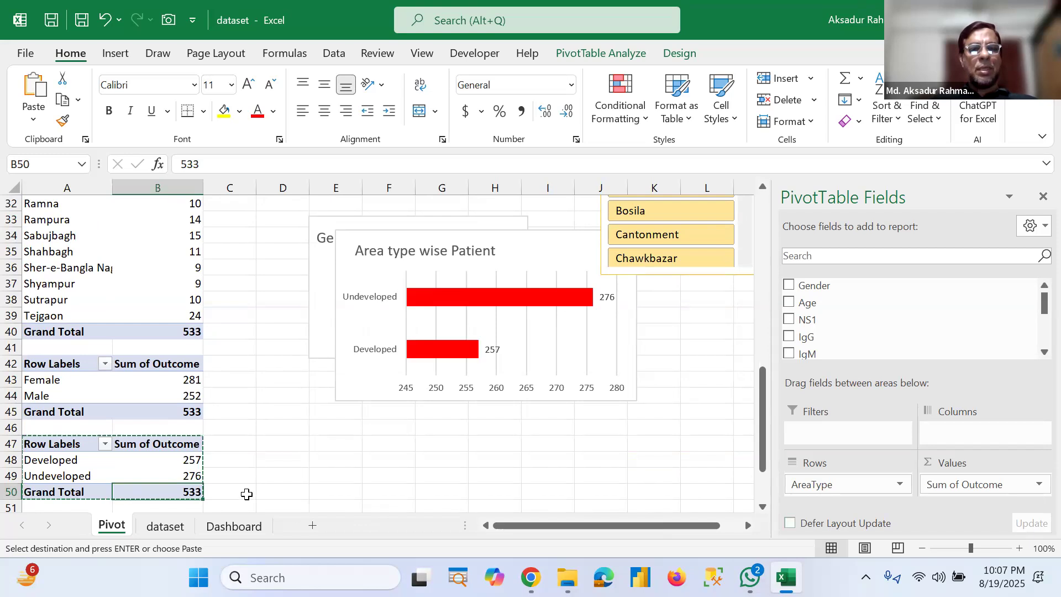
Step: In C50, enter a formula referencing the area-type PivotTable's grand total cell
left_click(247, 495)
type("=")
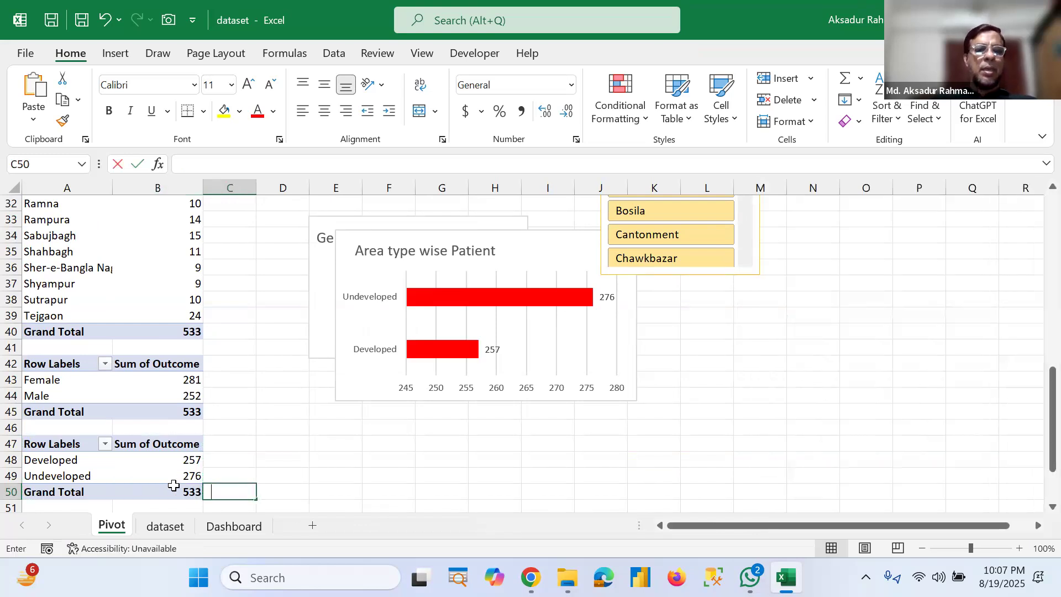
left_click(170, 487)
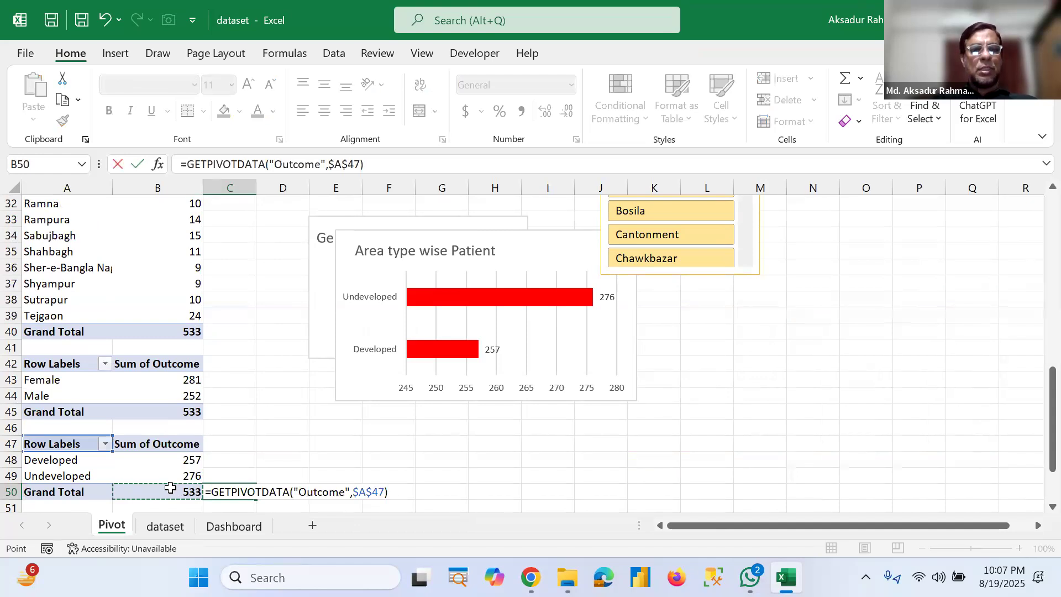
key("Return")
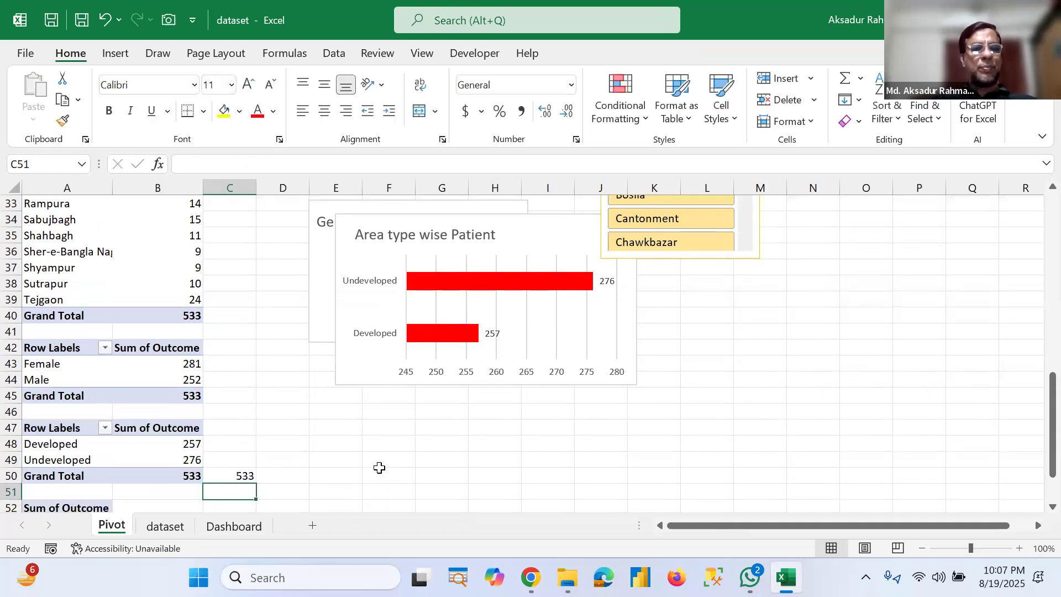
key("Up")
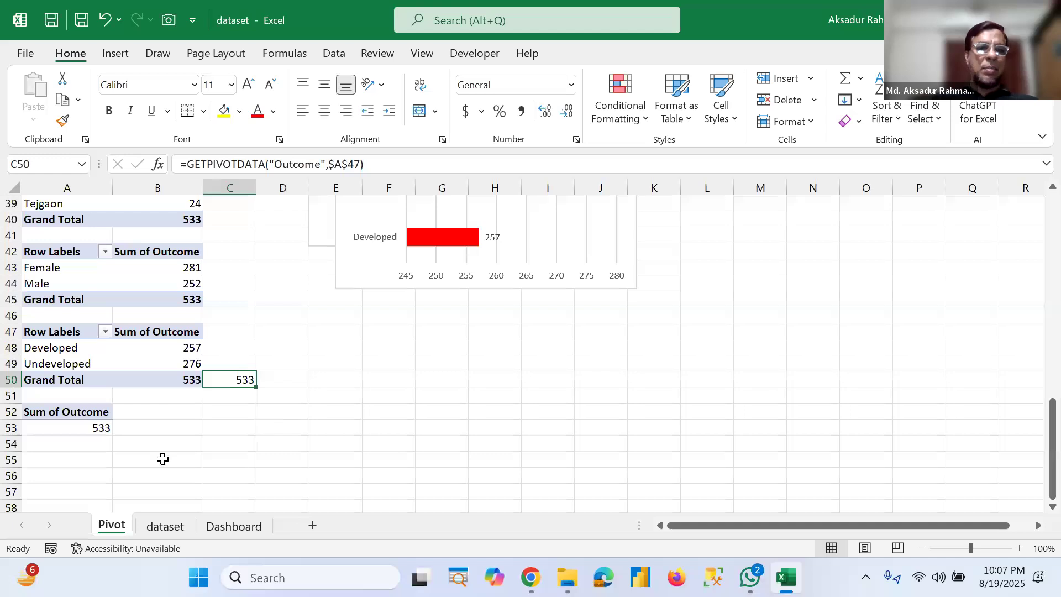
Step: Clear the C50 formula and in B53 enter a formula referencing the pasted PivotTable's total in A53
key("Delete")
left_click(142, 425)
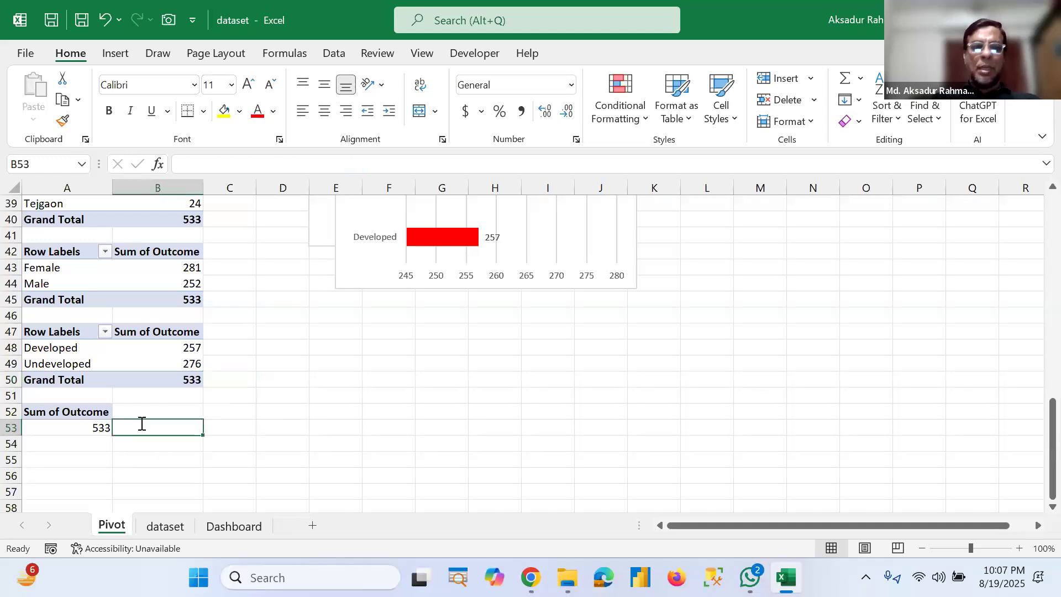
type("=")
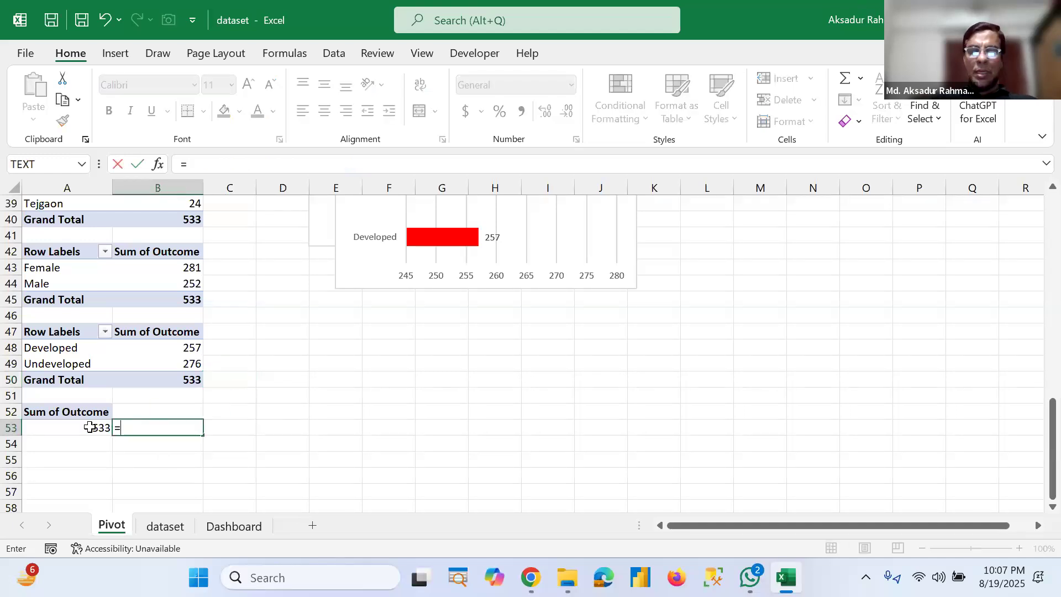
left_click(91, 427)
key("Return")
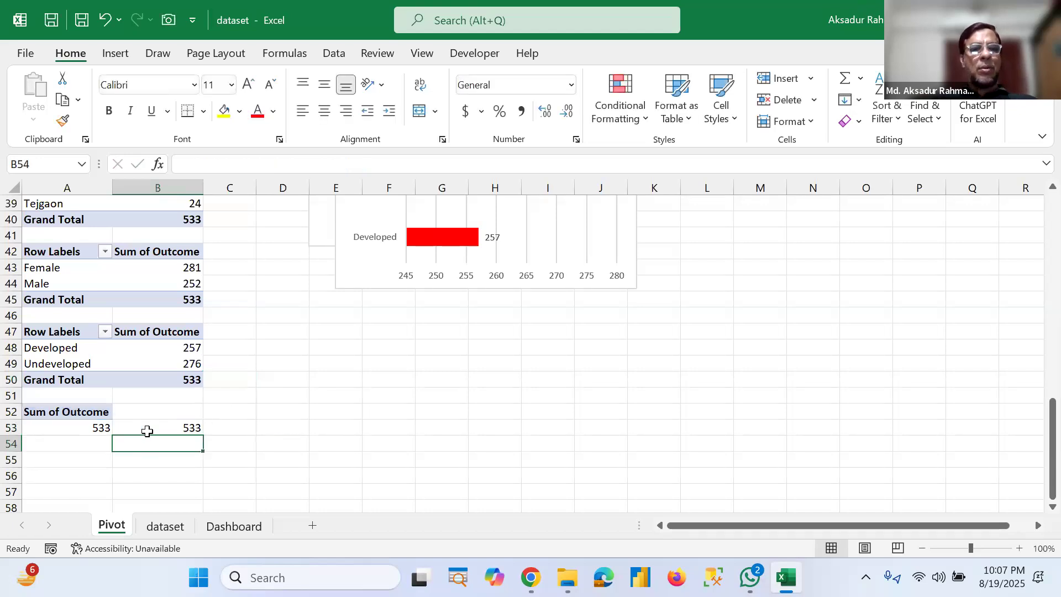
Step: On the Dashboard, link the orange-tabbed rectangle shape's text to Pivot!B53 so it shows the total
key("Up")
left_click(243, 527)
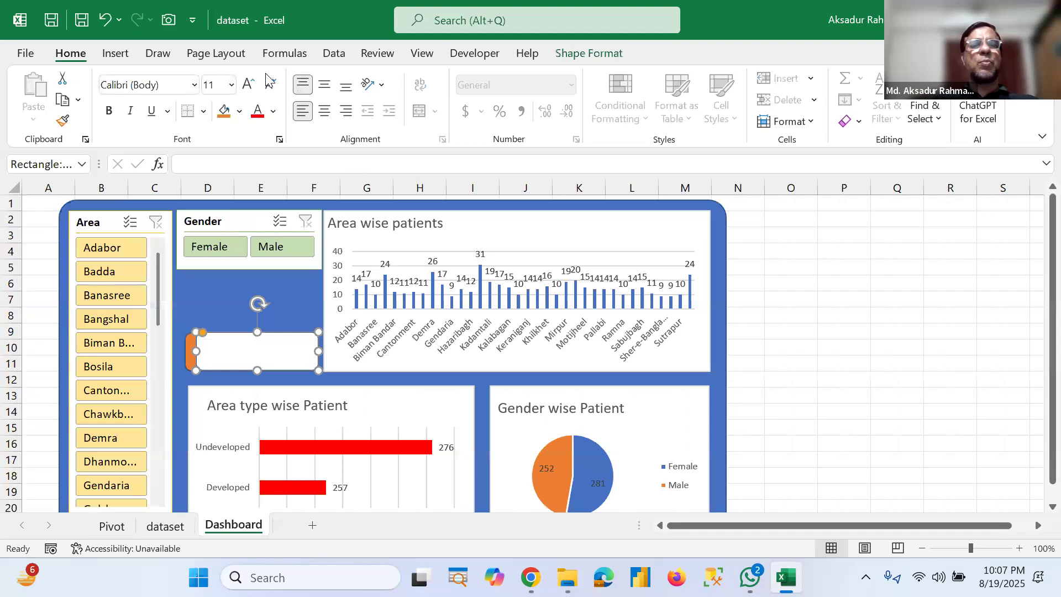
left_click(115, 53)
left_click(210, 105)
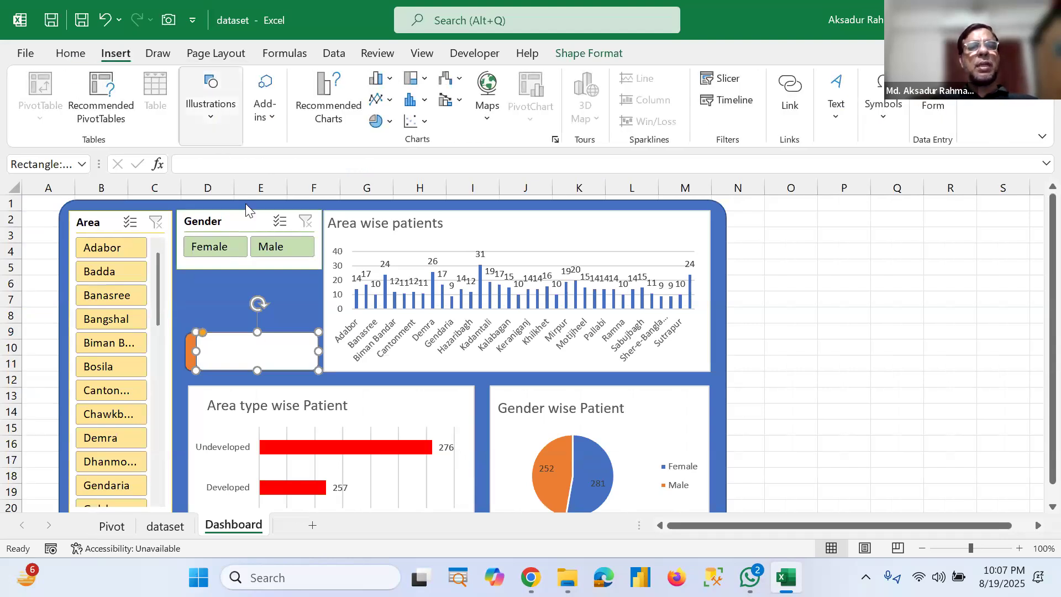
left_click(246, 204)
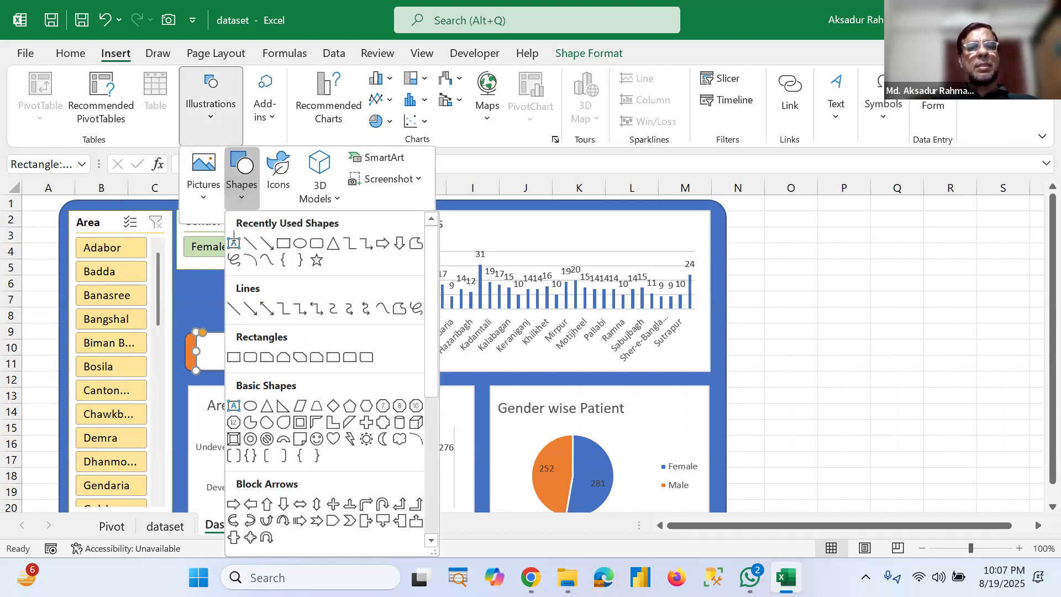
left_click(234, 244)
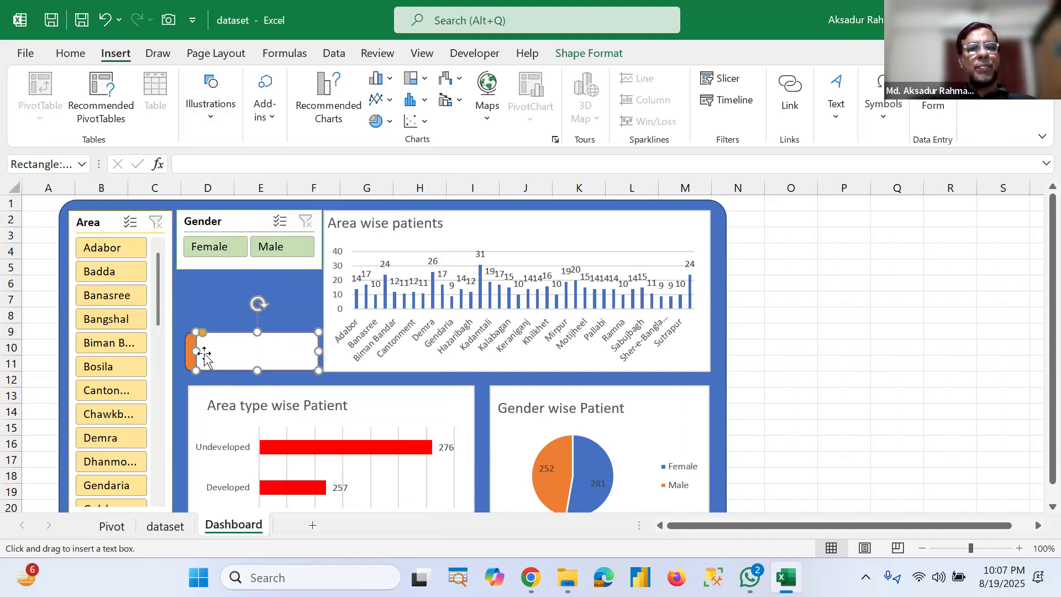
left_click(204, 164)
type("=")
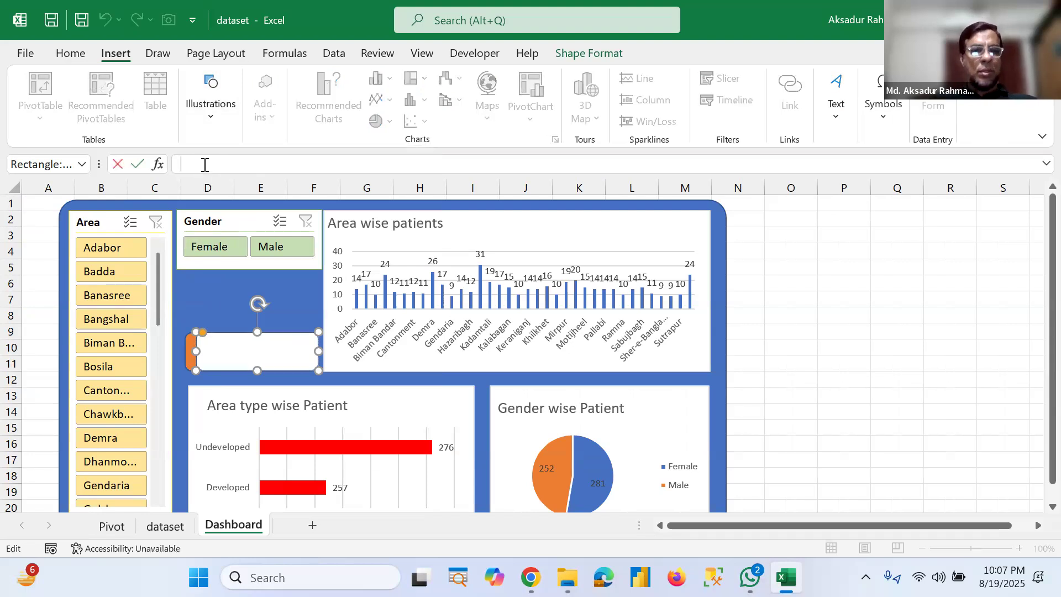
left_click(115, 532)
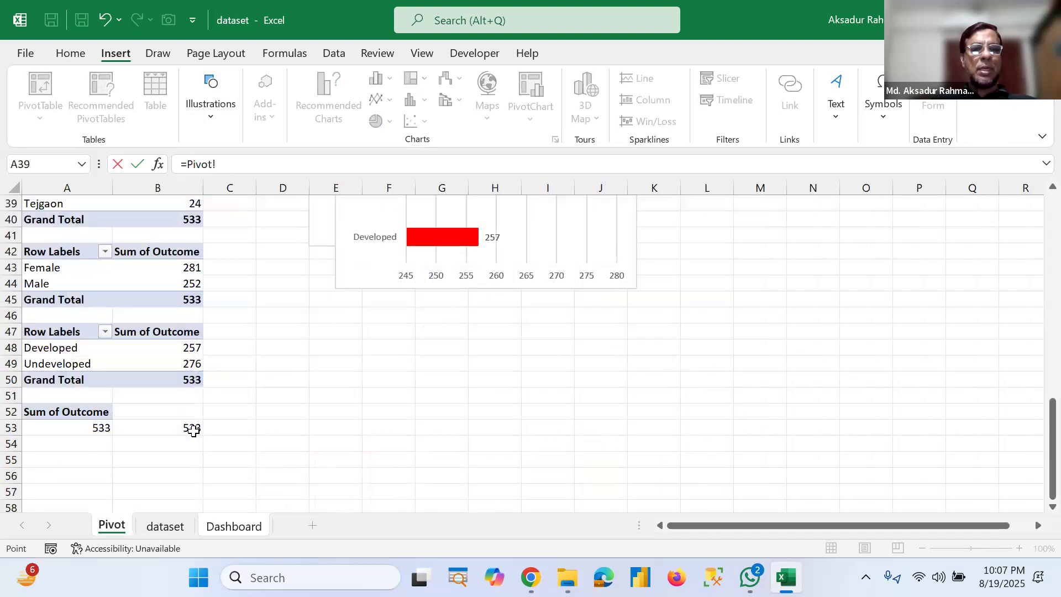
left_click(193, 431)
key("Return")
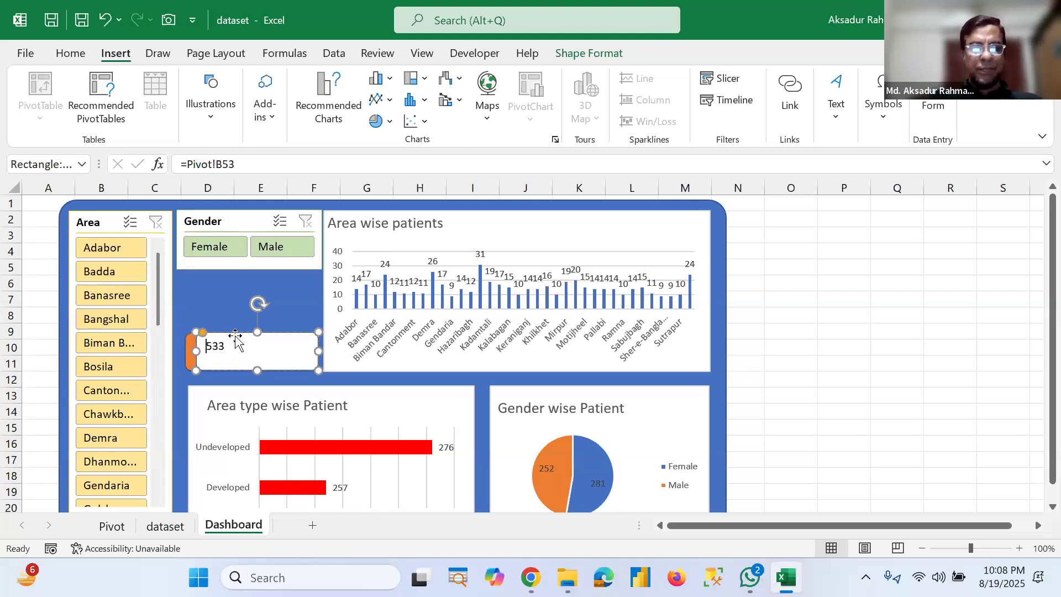
Step: Add the label "Total Patients:" in front of the linked total in the shape
type("otal Patient")
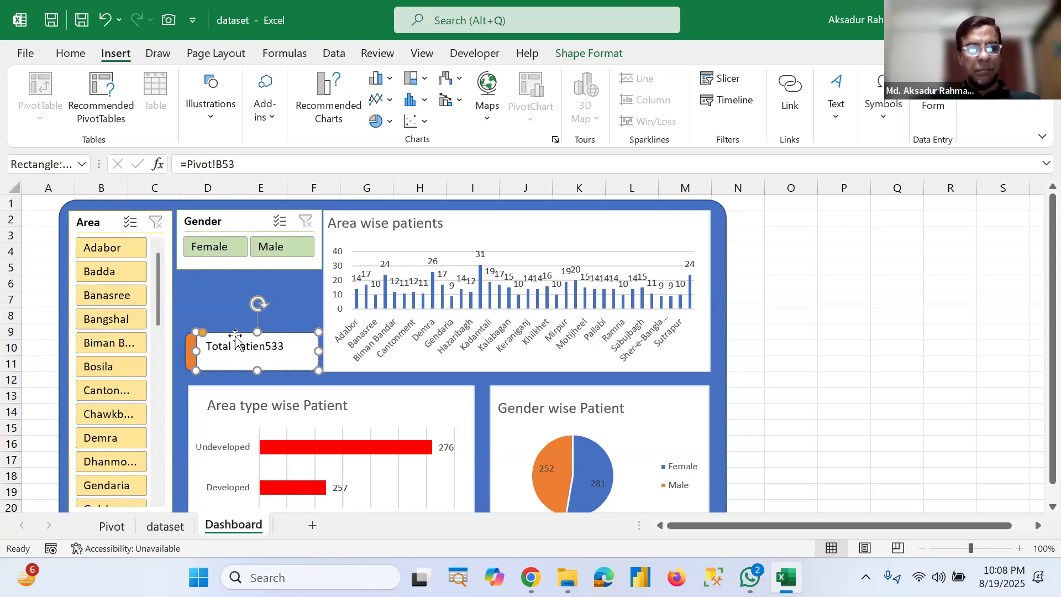
type("s")
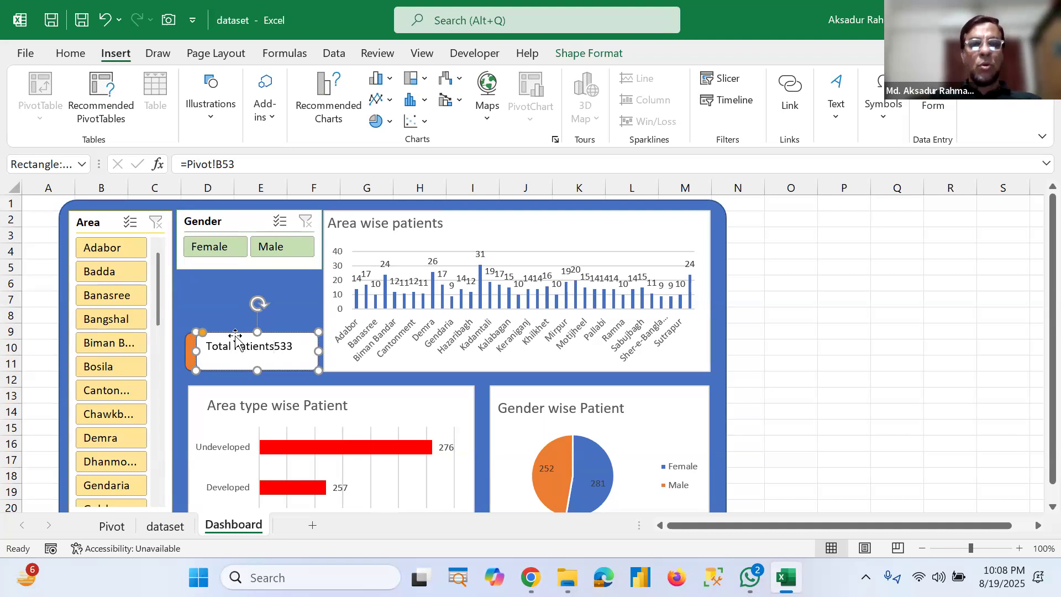
type(":")
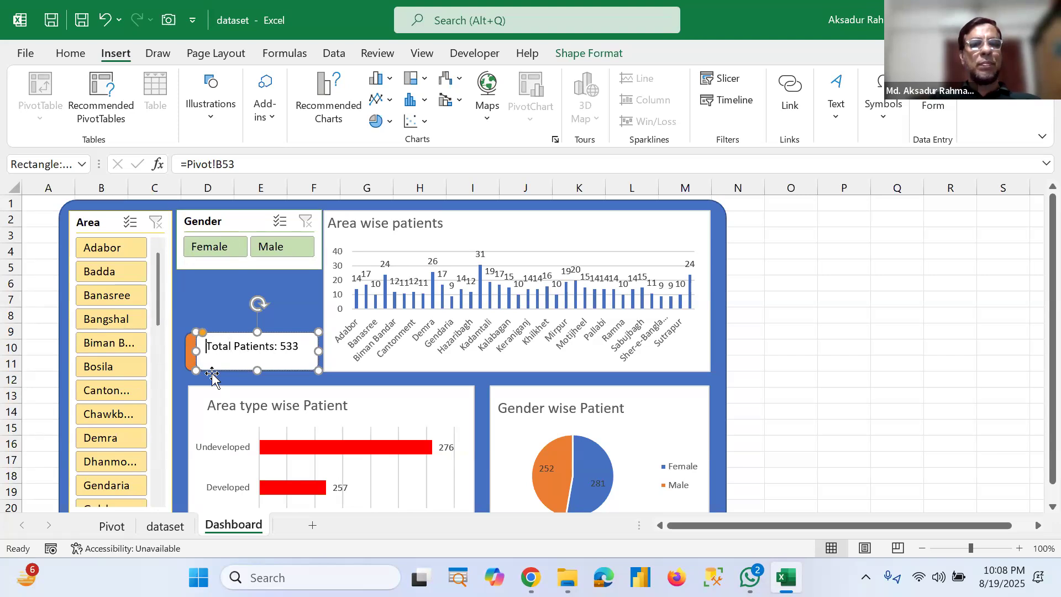
Step: Format the shape's text as centered, middle-aligned, bold, 12 pt
key("shift+Right")
key("shift+Right")
key("shift+Right")
key("shift+Right")
key("shift+Right")
key("shift+Right")
key("shift+Right")
key("shift+Right")
key("shift+Right")
key("shift+Right")
key("shift+Right")
key("shift+Right")
key("shift+Right")
key("shift+Right")
key("shift+Right")
key("shift+Right")
key("shift+Right")
key("shift+Right")
key("shift+Right")
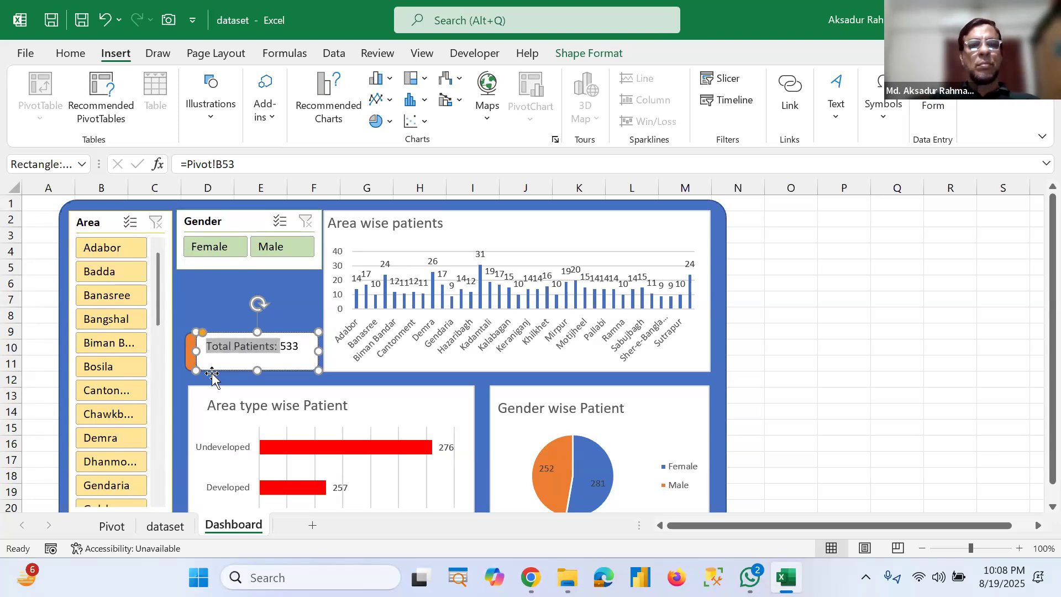
left_click(69, 53)
left_click(324, 112)
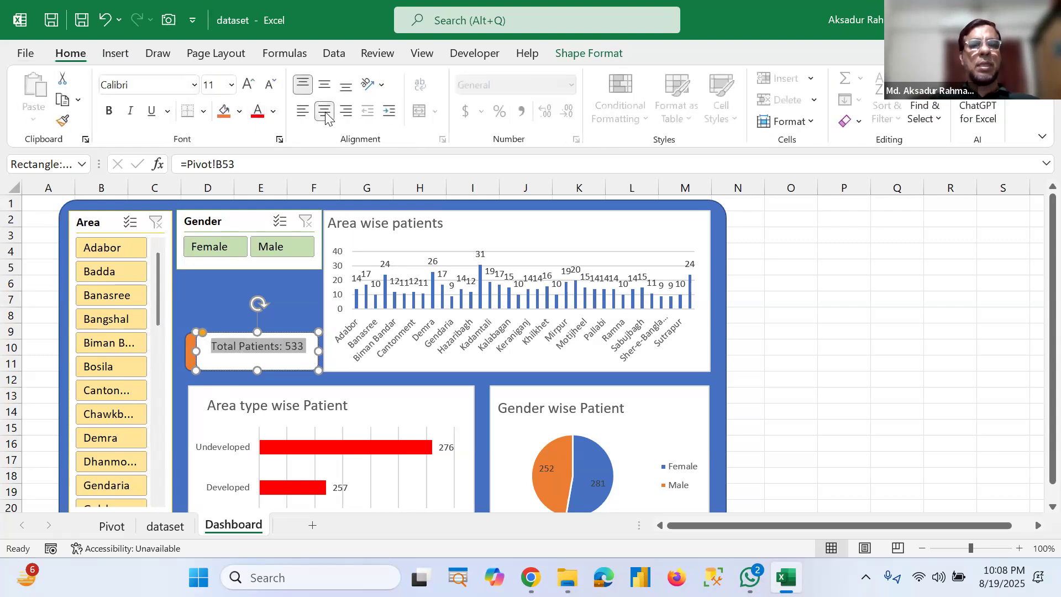
left_click(231, 85)
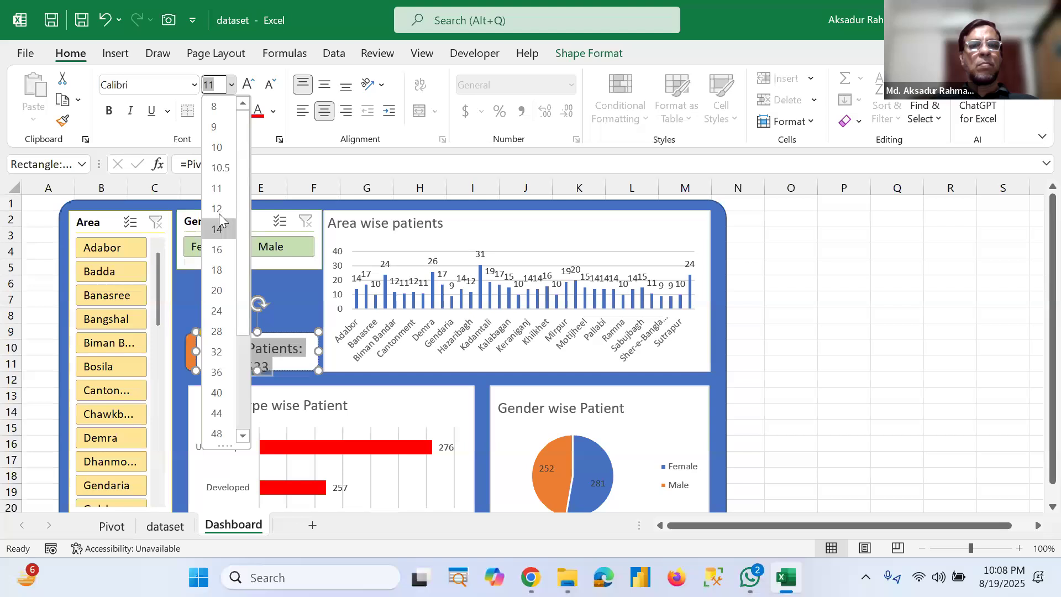
left_click(219, 213)
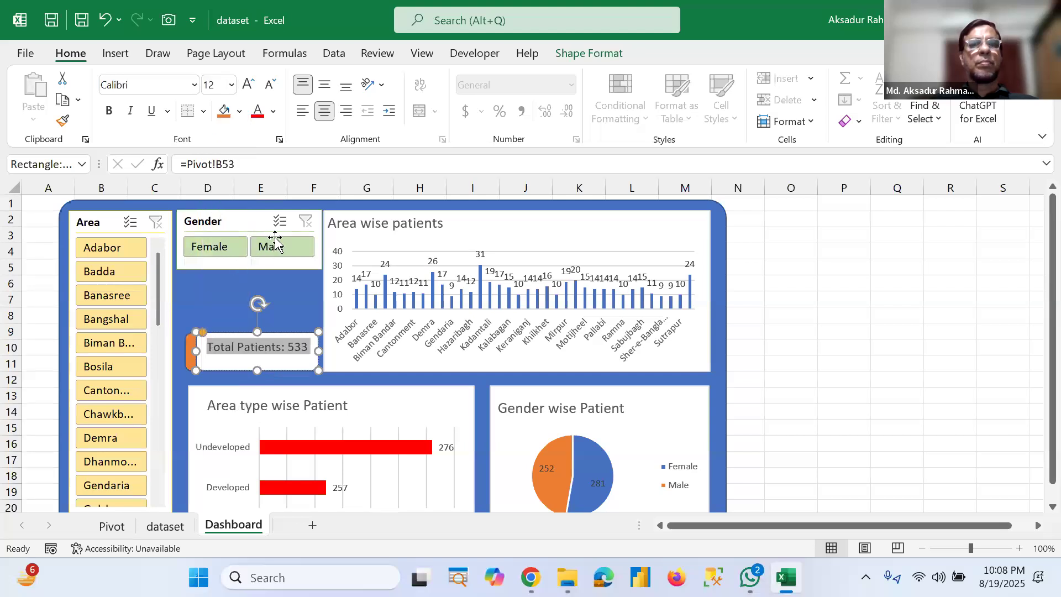
left_click(325, 86)
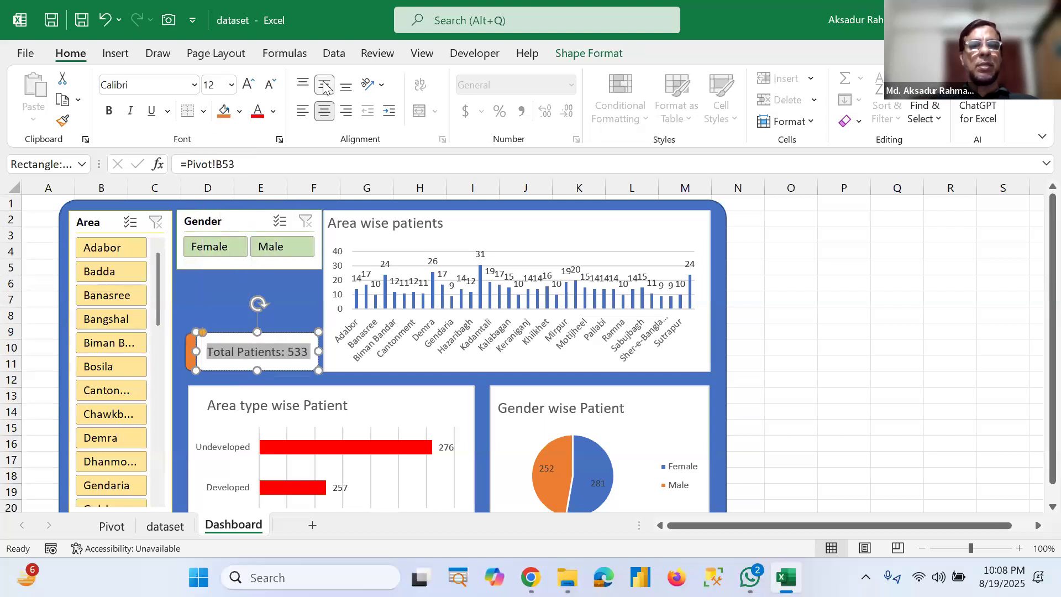
left_click(107, 118)
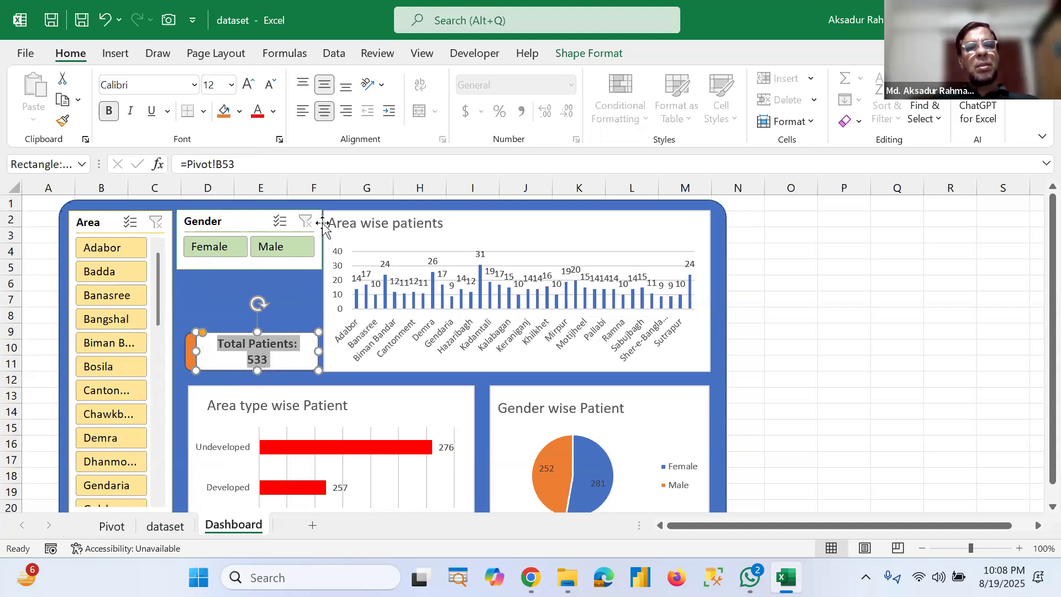
left_click(314, 314)
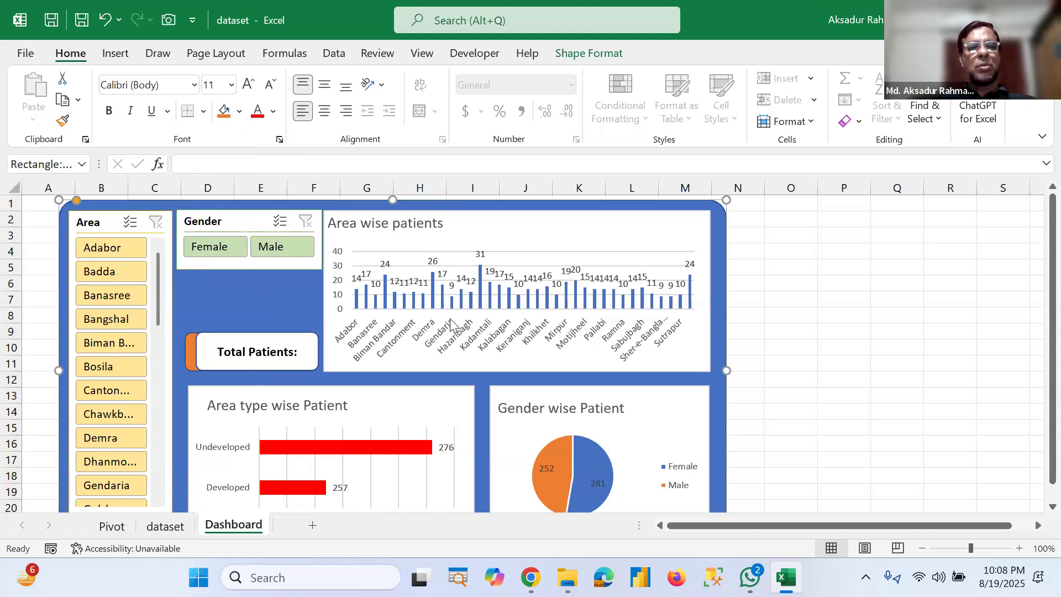
left_click(262, 353)
left_click(217, 359)
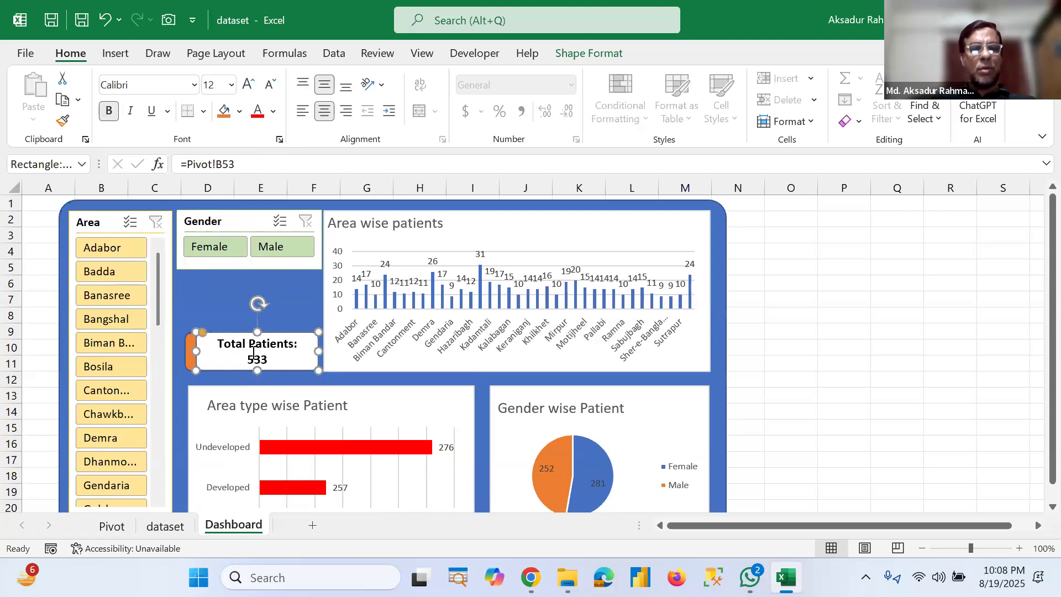
key("shift+End")
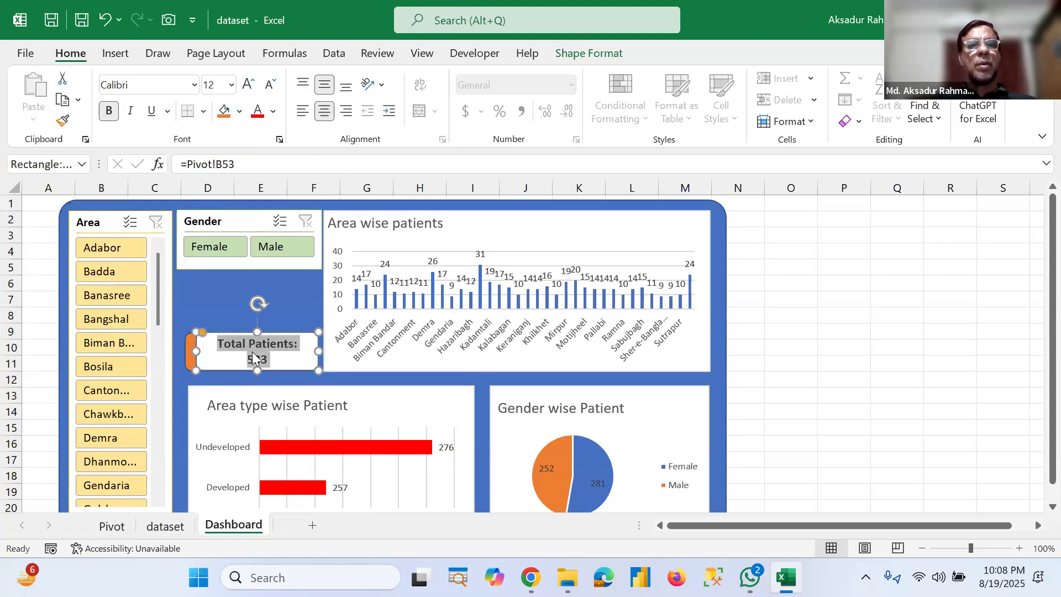
left_click(230, 85)
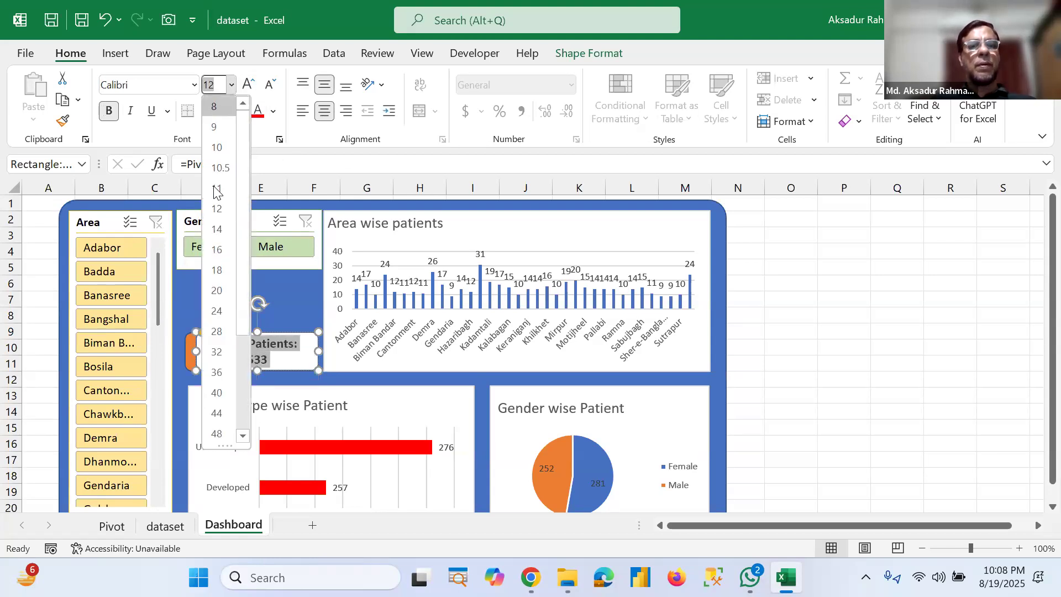
key("Escape")
left_click(351, 360)
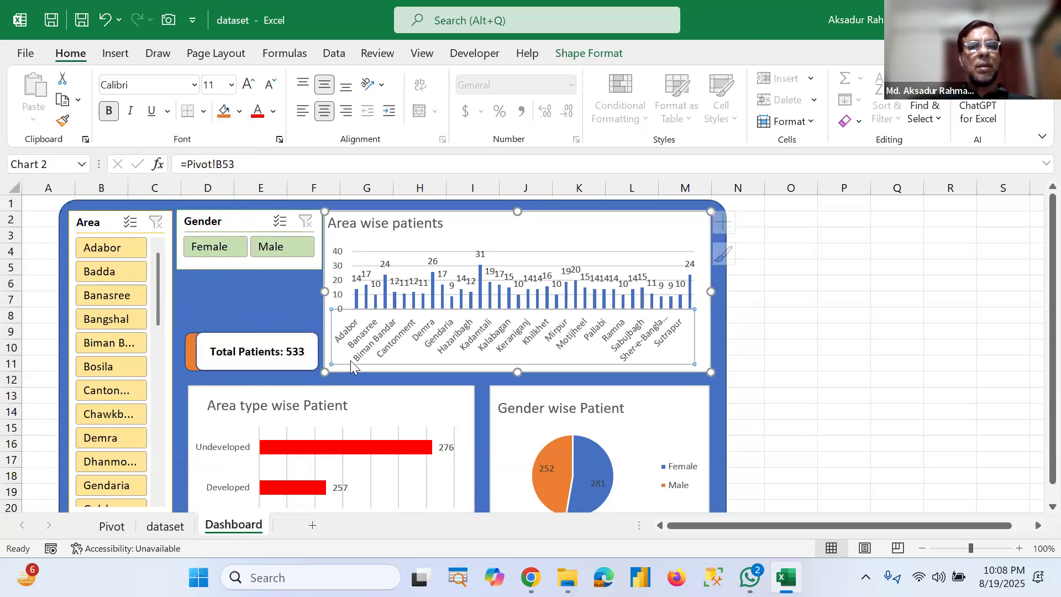
Step: On the Pivot sheet, insert an AreaType slicer for the Area PivotTable
left_click(217, 301)
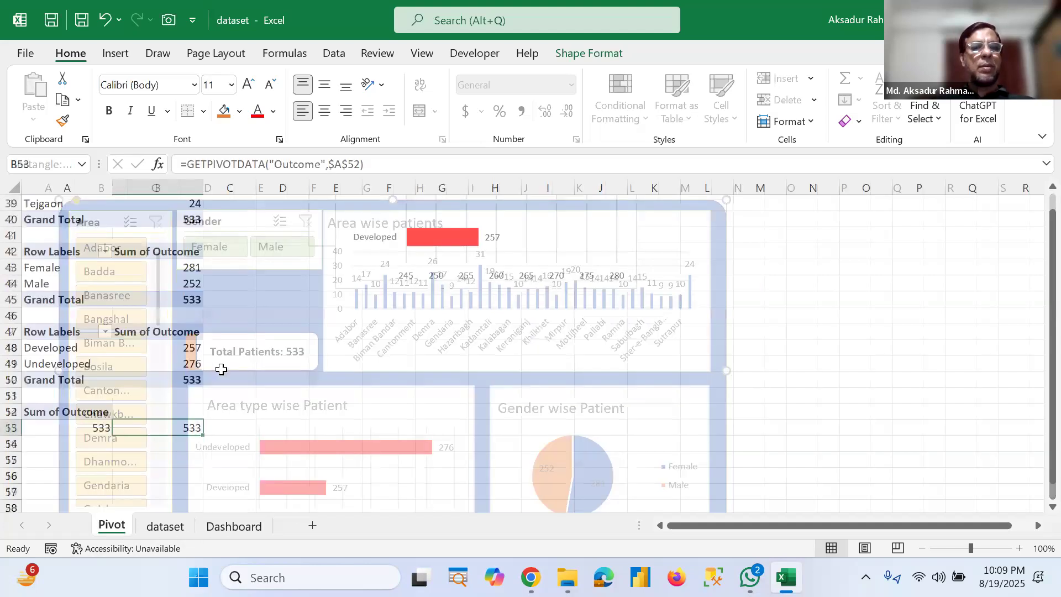
scroll(237, 380, "up", 5)
scroll(237, 382, "down", 2)
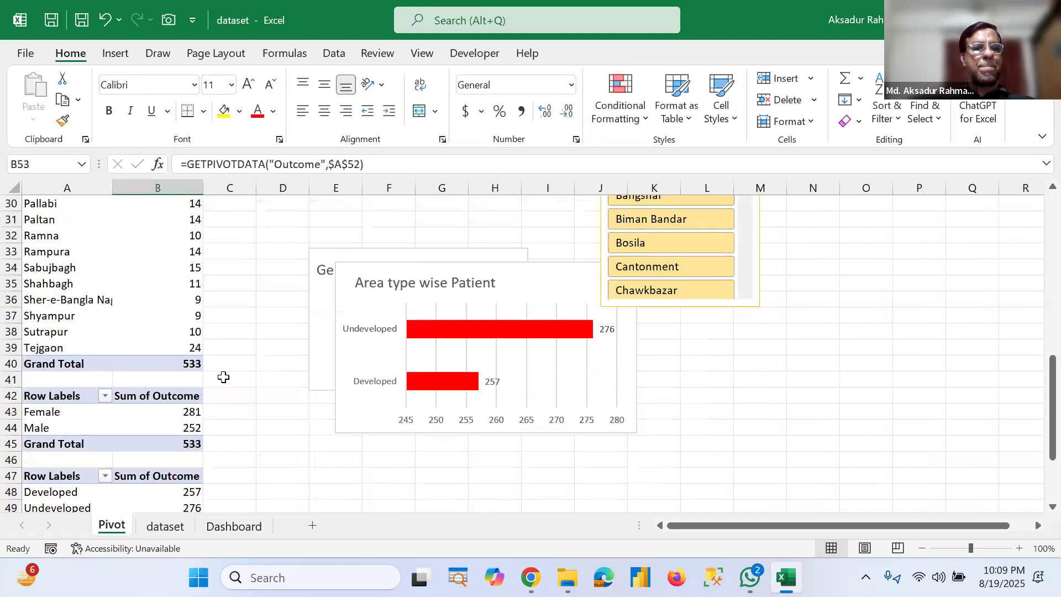
left_click(72, 268)
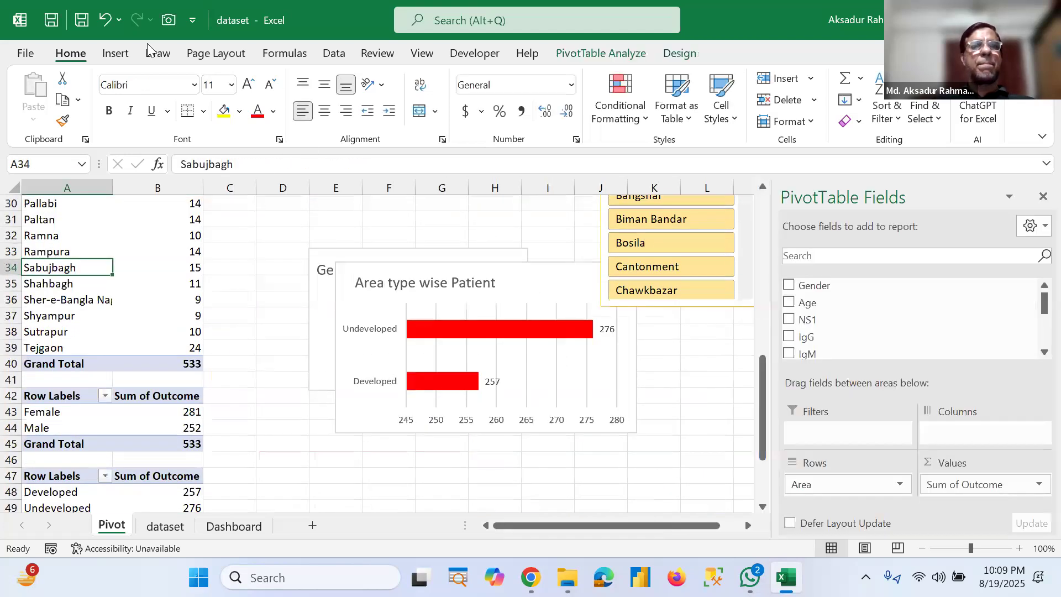
left_click(116, 53)
left_click(724, 78)
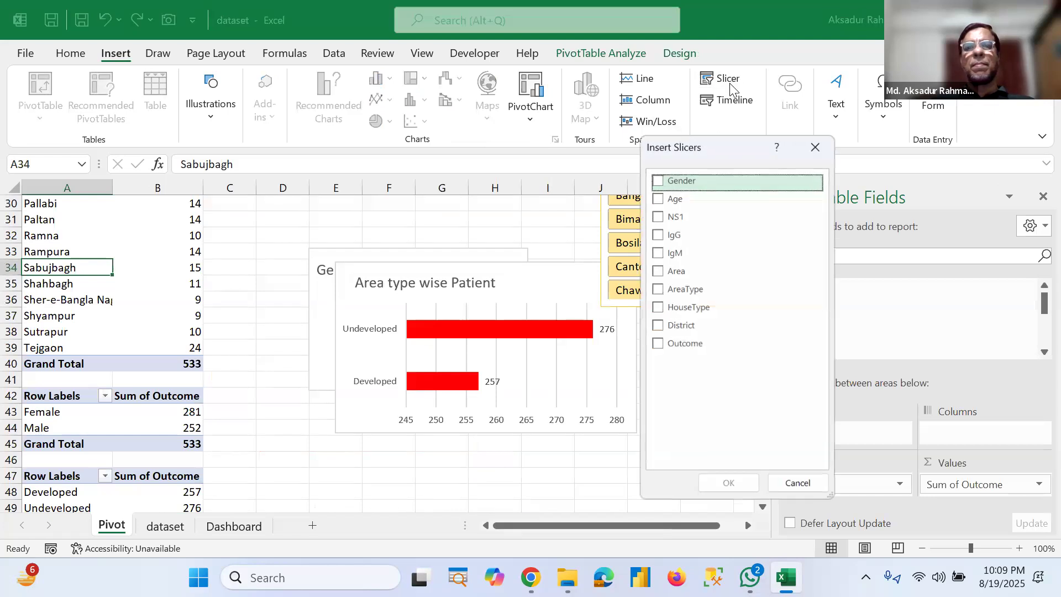
left_click(657, 289)
left_click(730, 484)
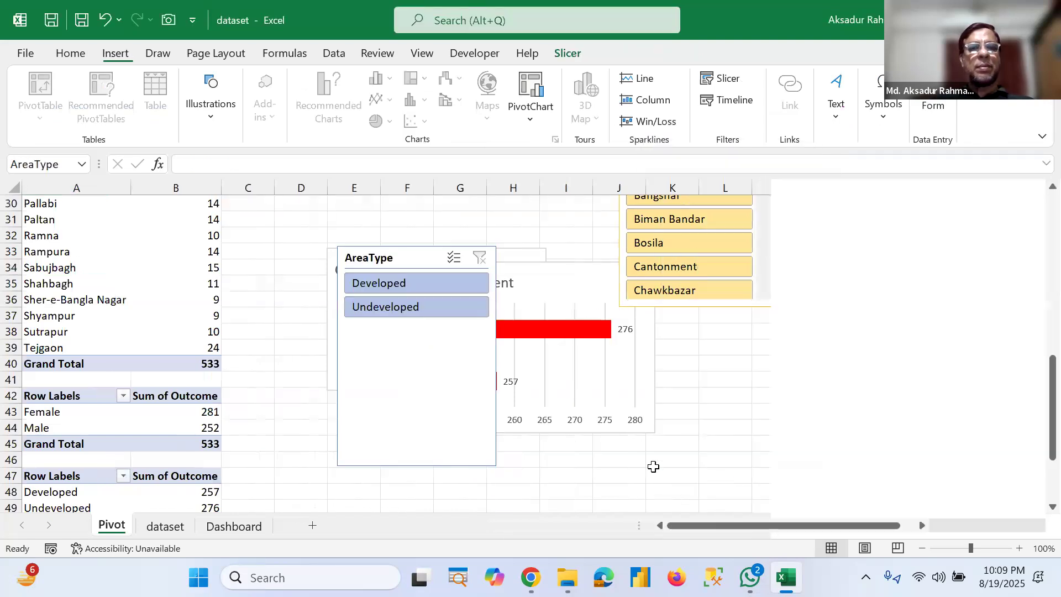
Step: Shorten the AreaType slicer and apply the light orange slicer style
left_click_drag(406, 355, 408, 331)
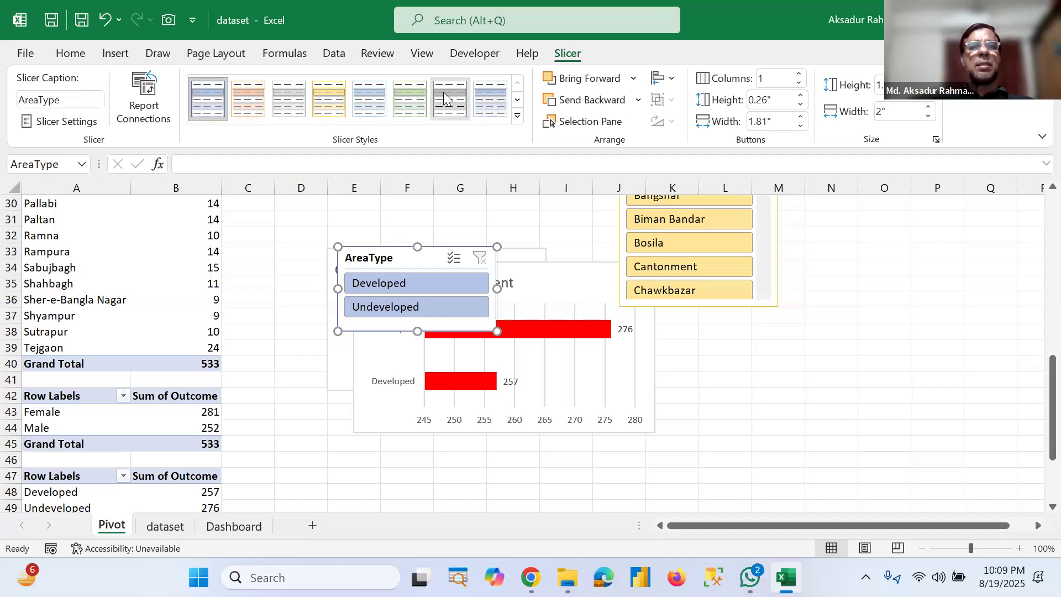
left_click(261, 92)
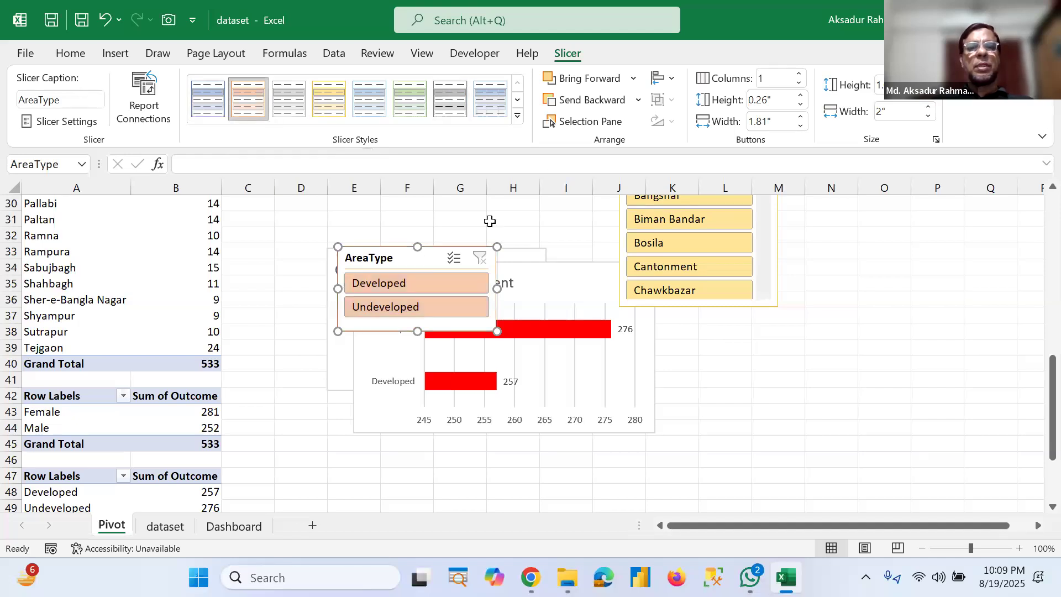
Step: Set the AreaType slicer's buttons to 2 columns
left_click(800, 74)
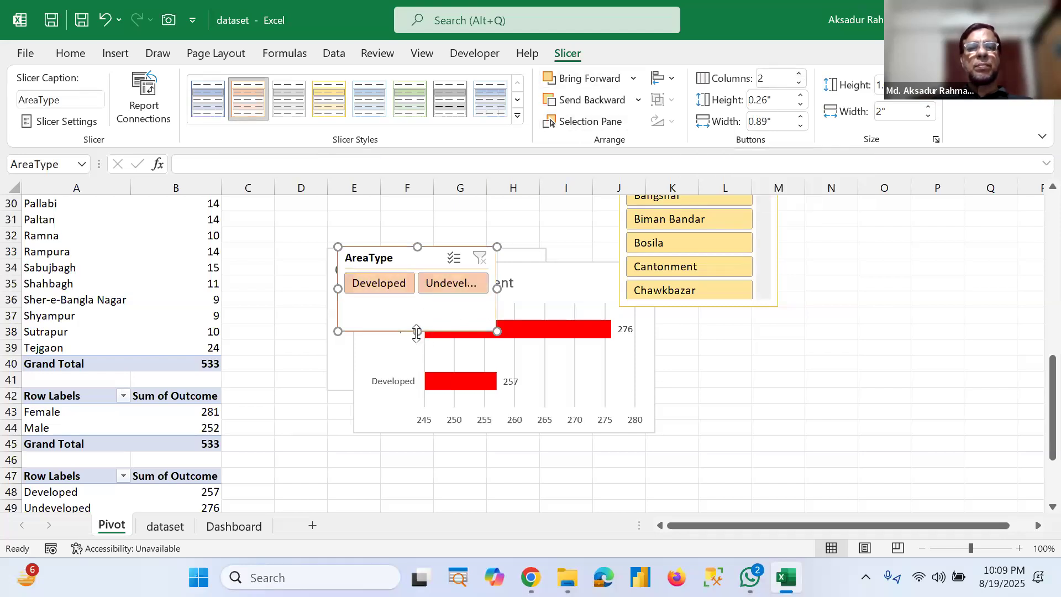
left_click_drag(417, 304, 417, 306)
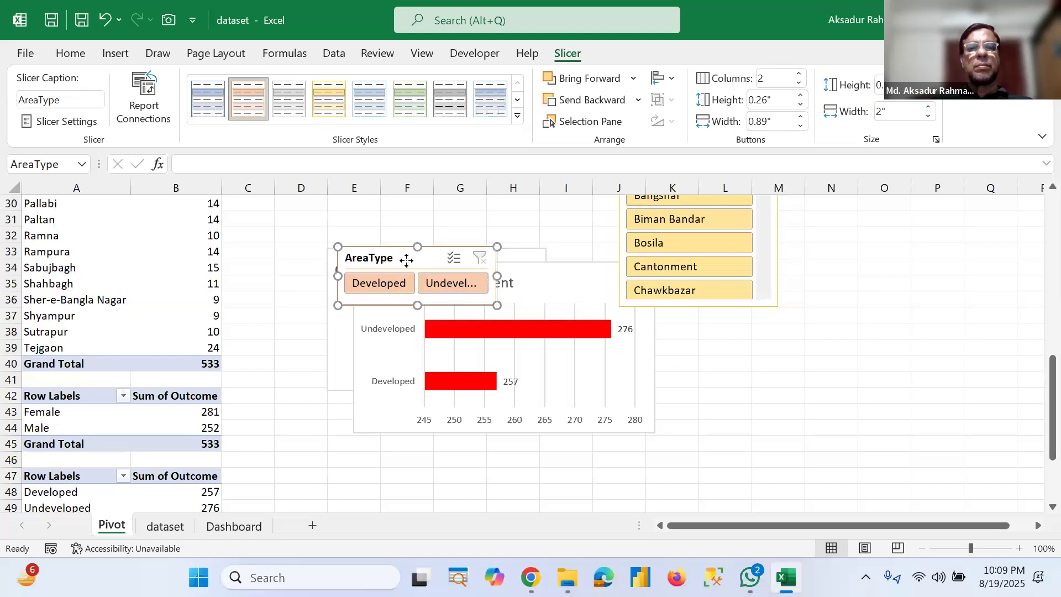
right_click(408, 260)
key("Escape")
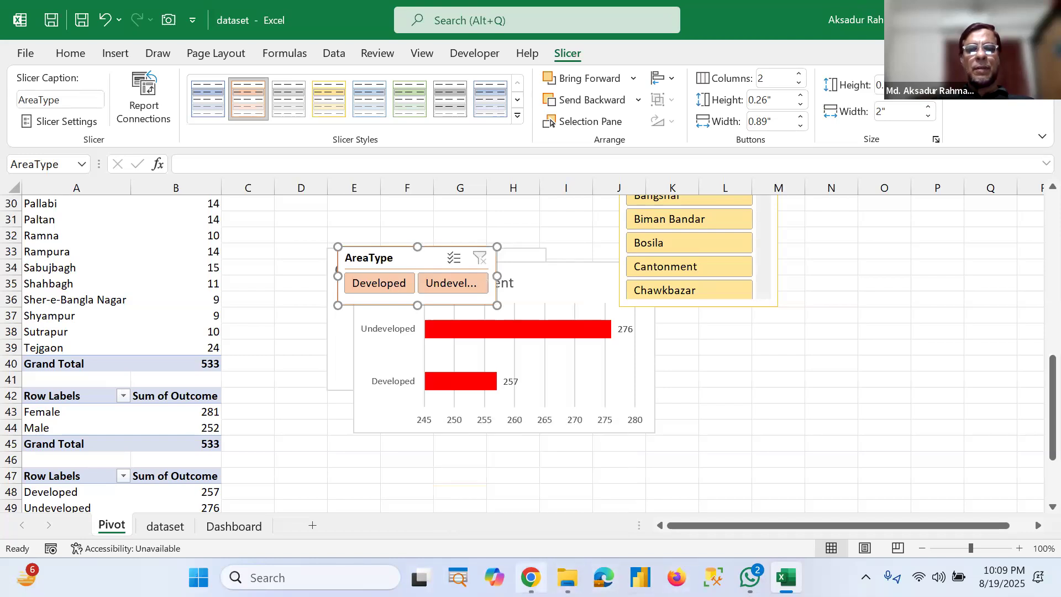
left_click(530, 577)
left_click(531, 577)
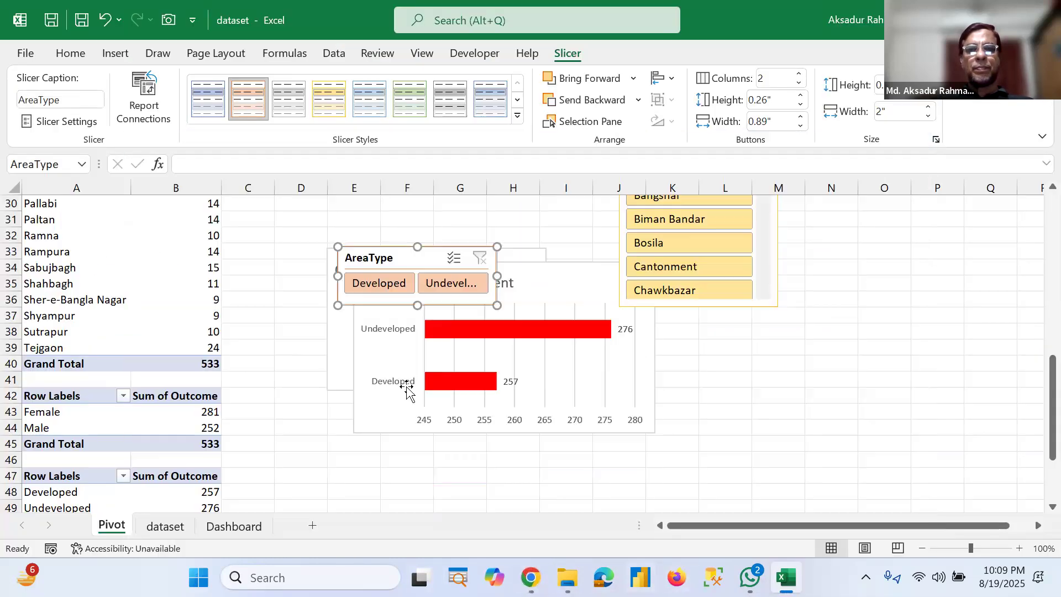
Step: Paste the AreaType slicer onto the Dashboard sheet and resize it to fit below the Gender slicer
left_click(243, 528)
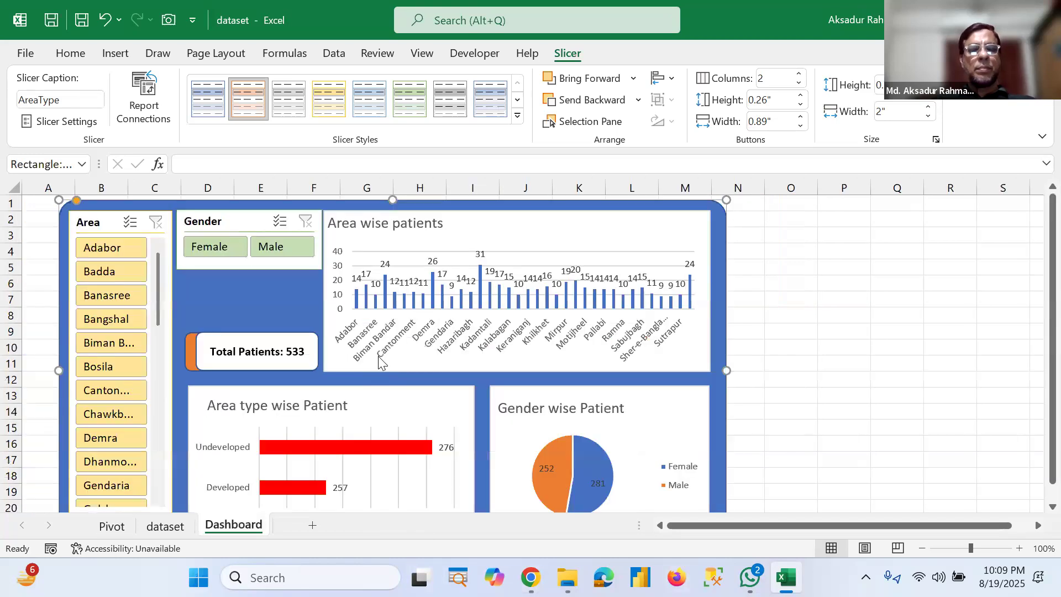
key("ctrl+v")
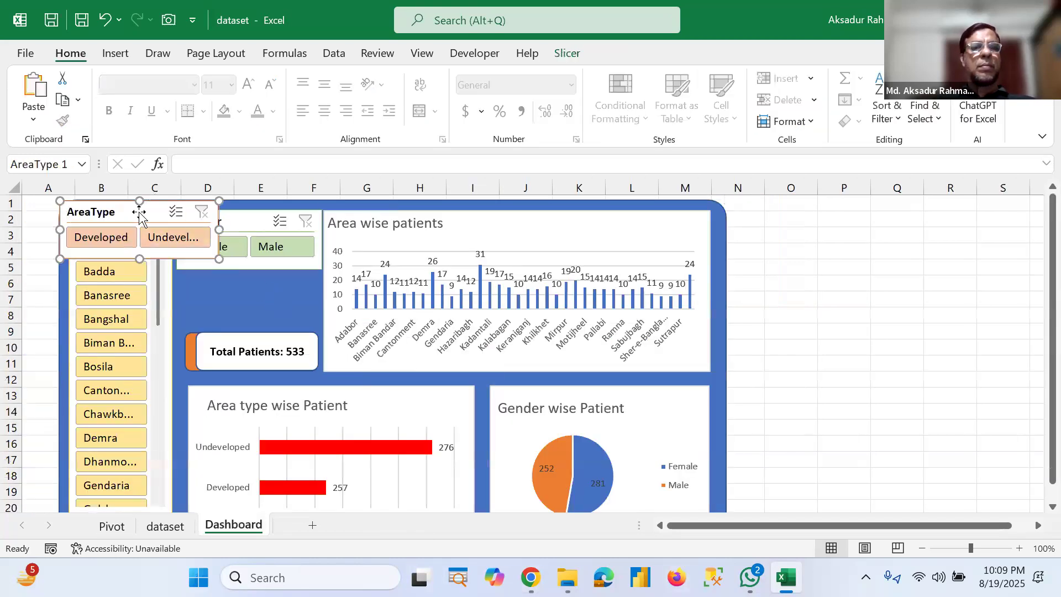
left_click_drag(227, 244, 319, 303)
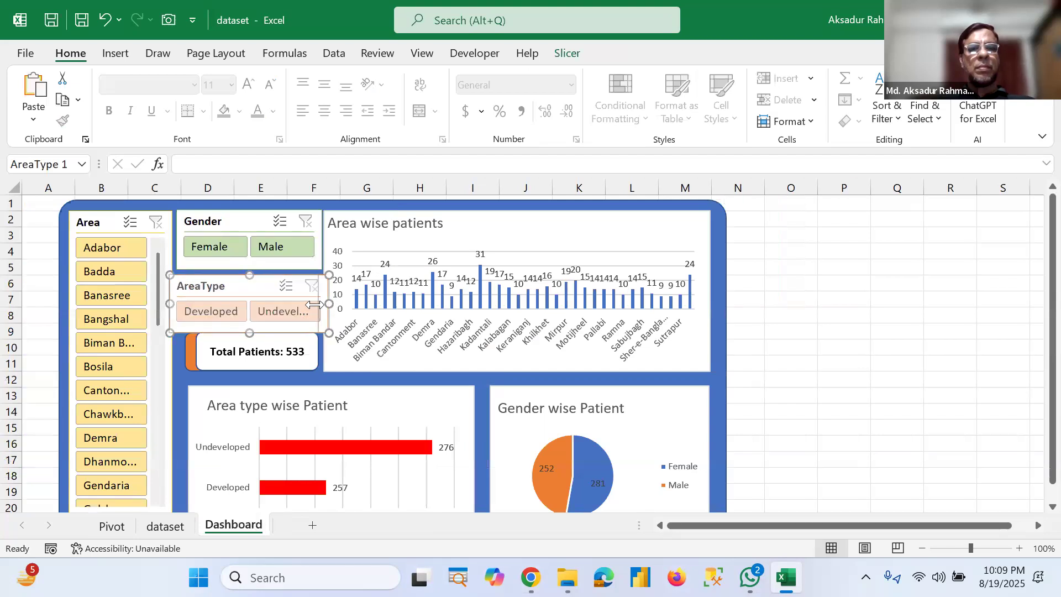
left_click_drag(170, 304, 175, 303)
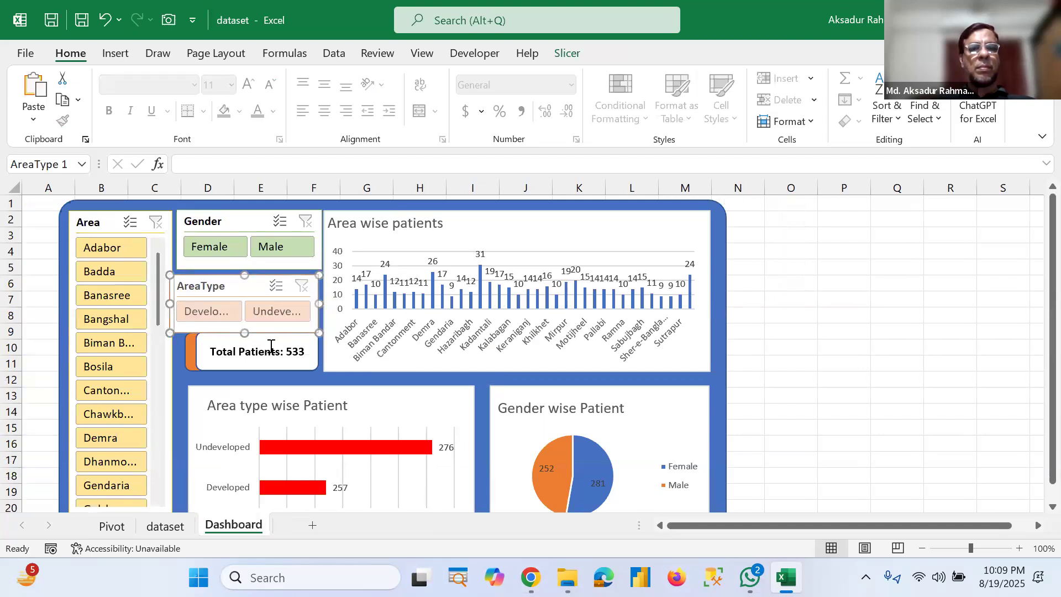
left_click_drag(247, 328, 247, 325)
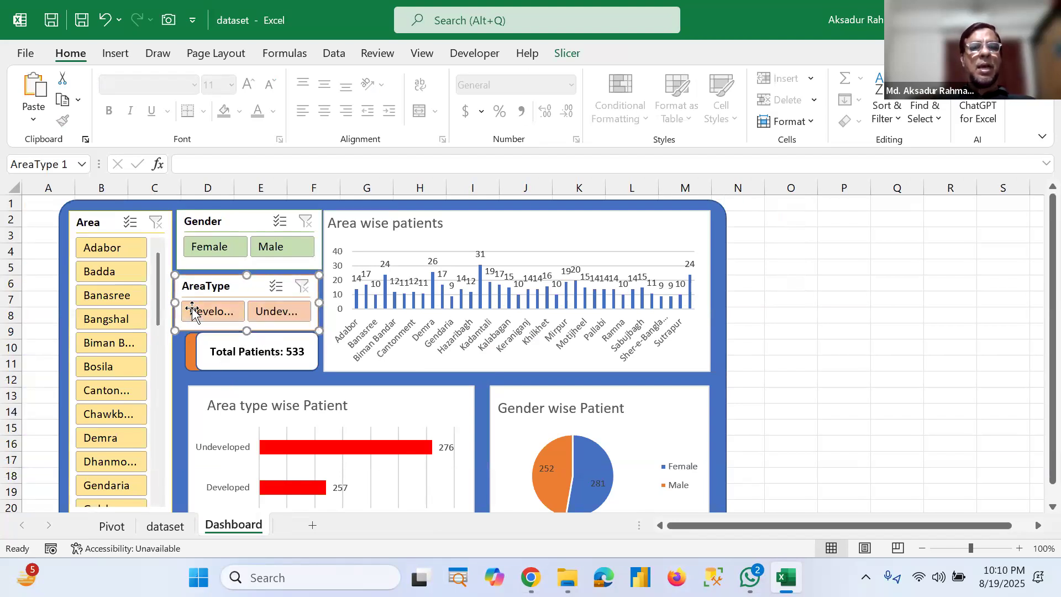
left_click_drag(175, 303, 181, 303)
Step: Test the Gender slicer by filtering to Female, then clear the Gender filter
left_click(188, 251)
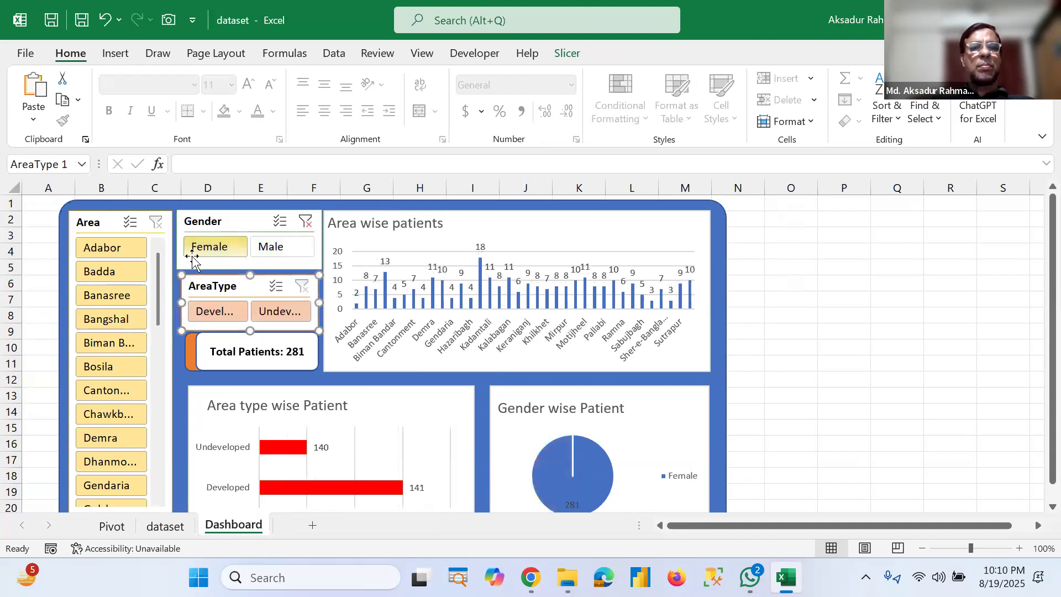
left_click(304, 222)
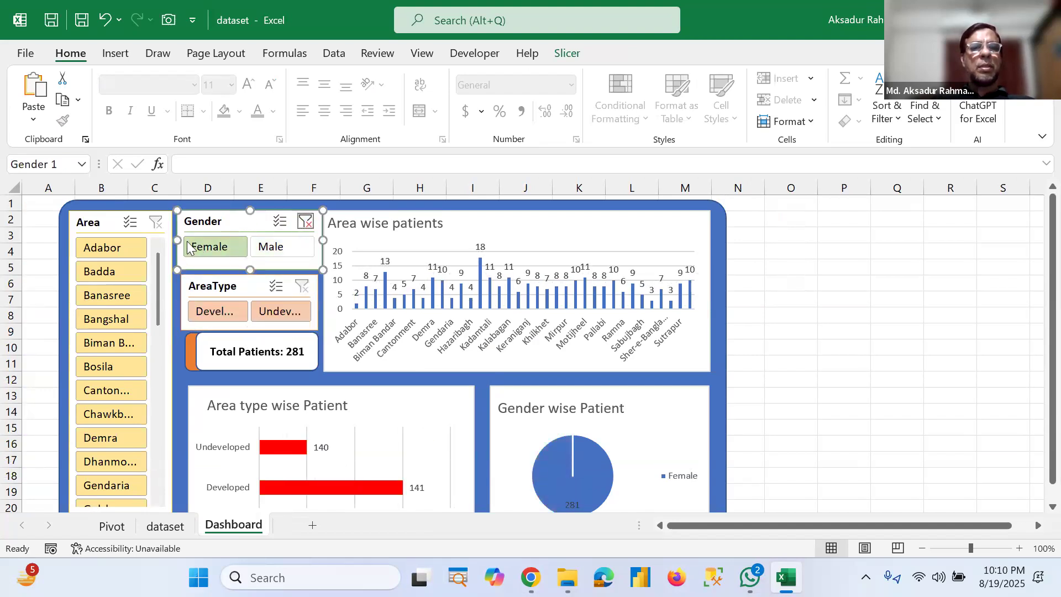
left_click_drag(184, 239, 181, 239)
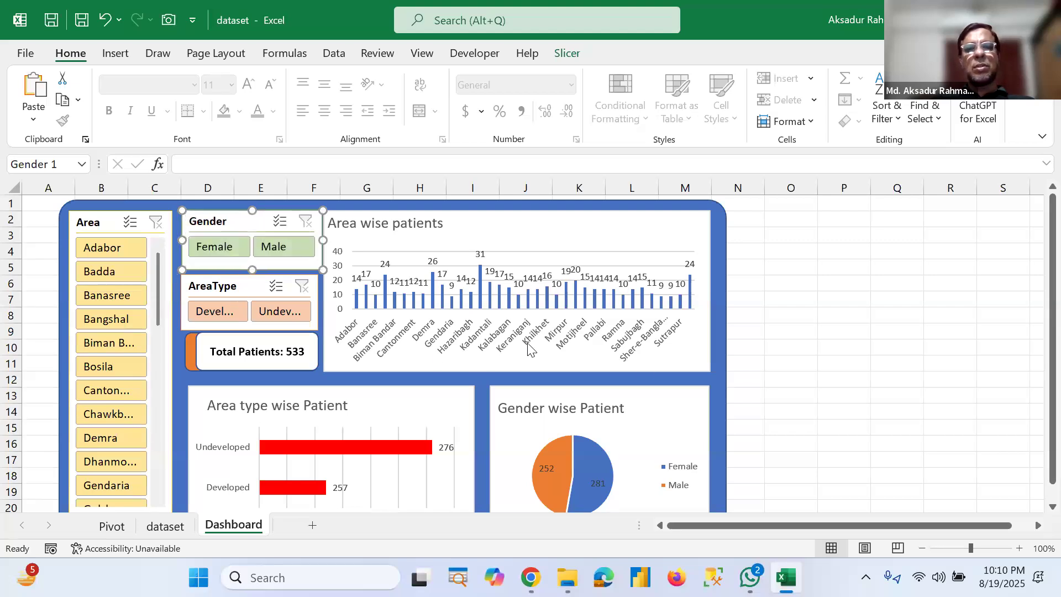
left_click(782, 332)
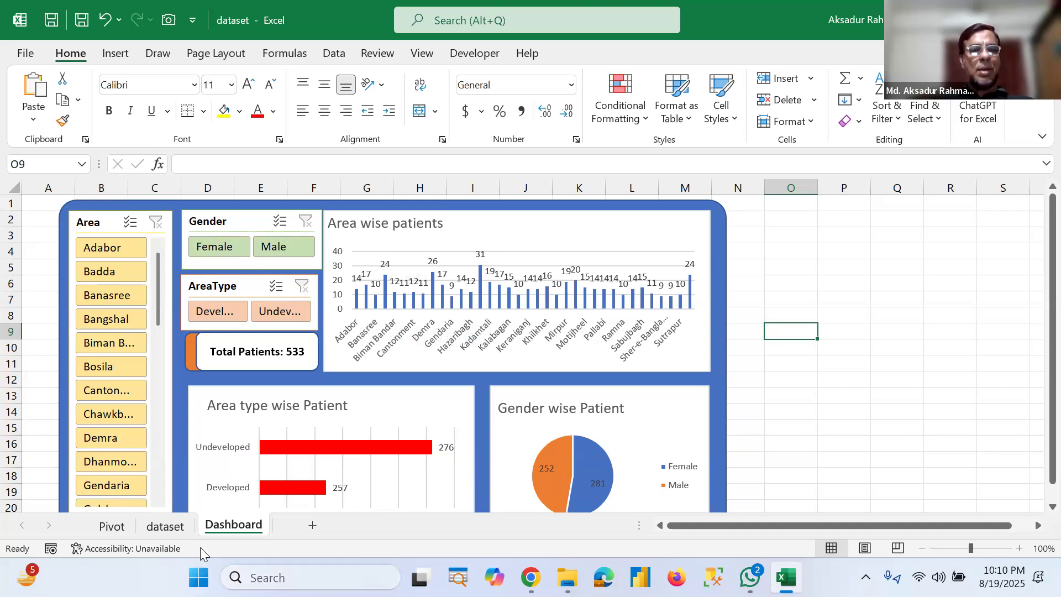
Step: Shorten the Area slicer so it ends around row 11 on the Dashboard
left_click(157, 532)
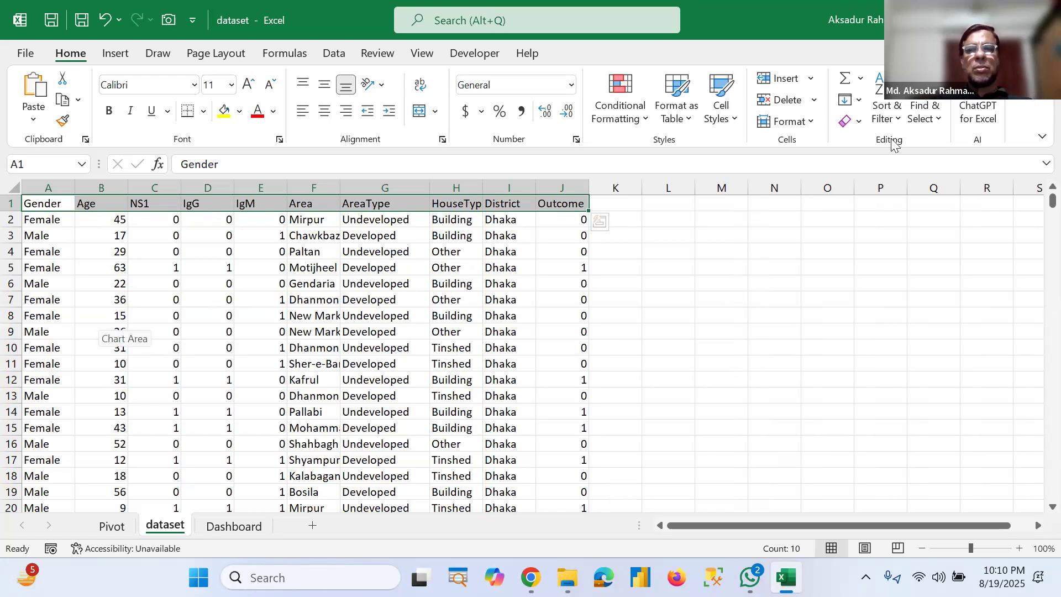
left_click(239, 527)
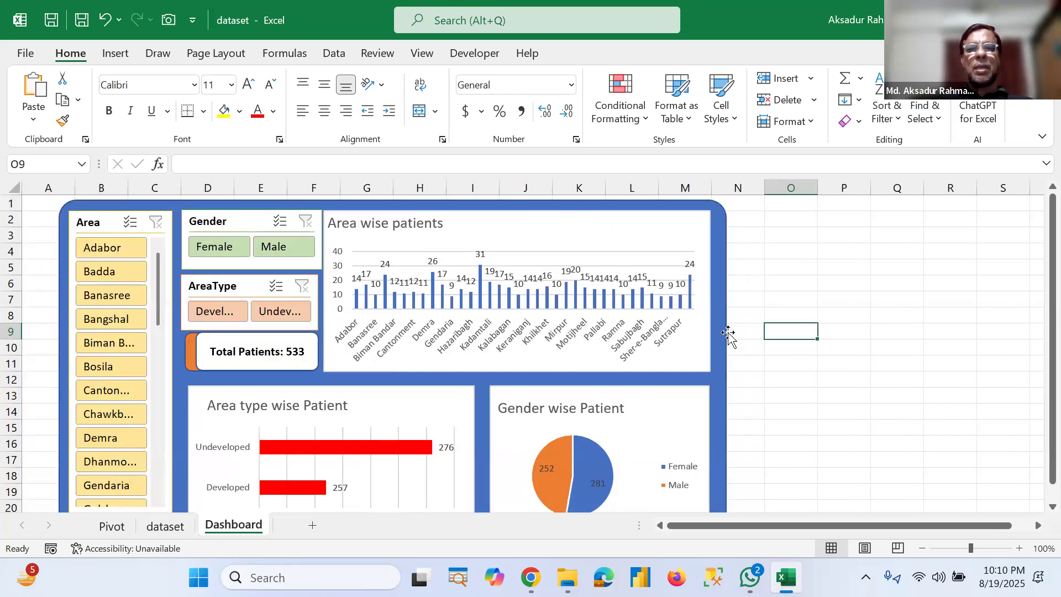
scroll(613, 357, "down", 2)
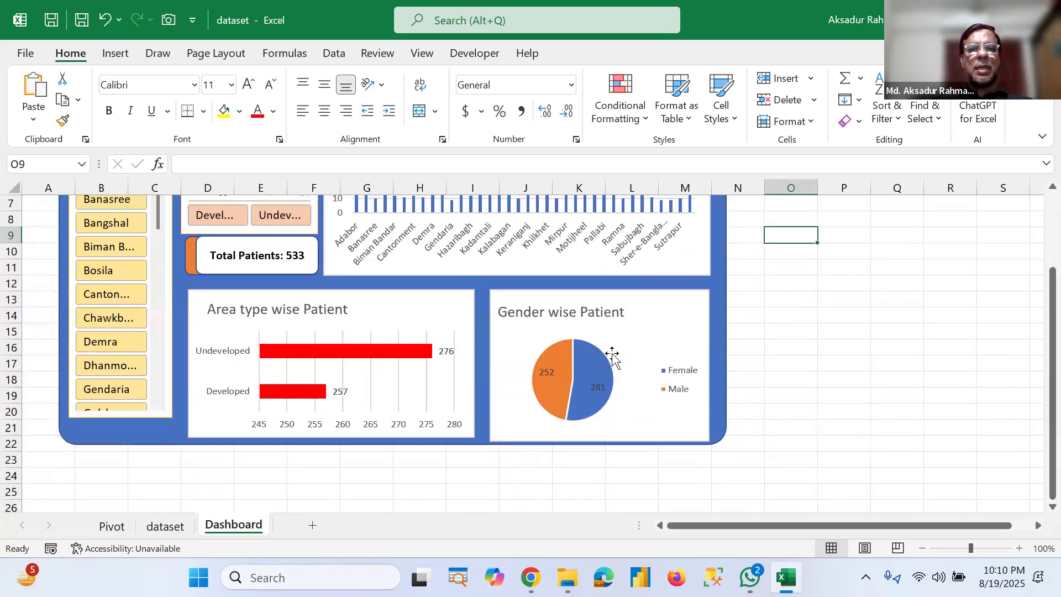
mouse_move(553, 355)
scroll(551, 356, "up", 2)
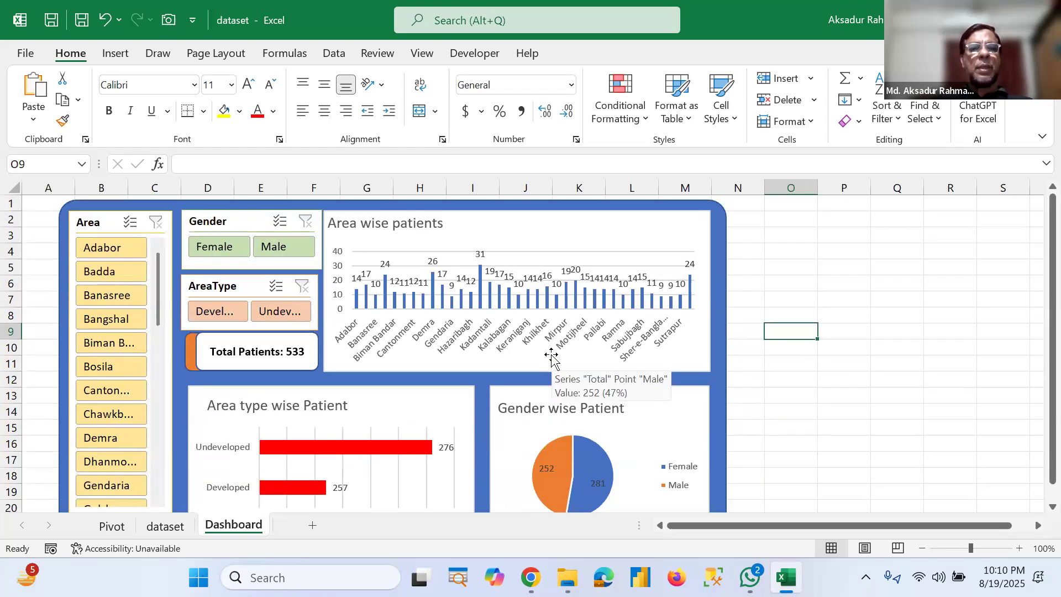
scroll(551, 358, "down", 1)
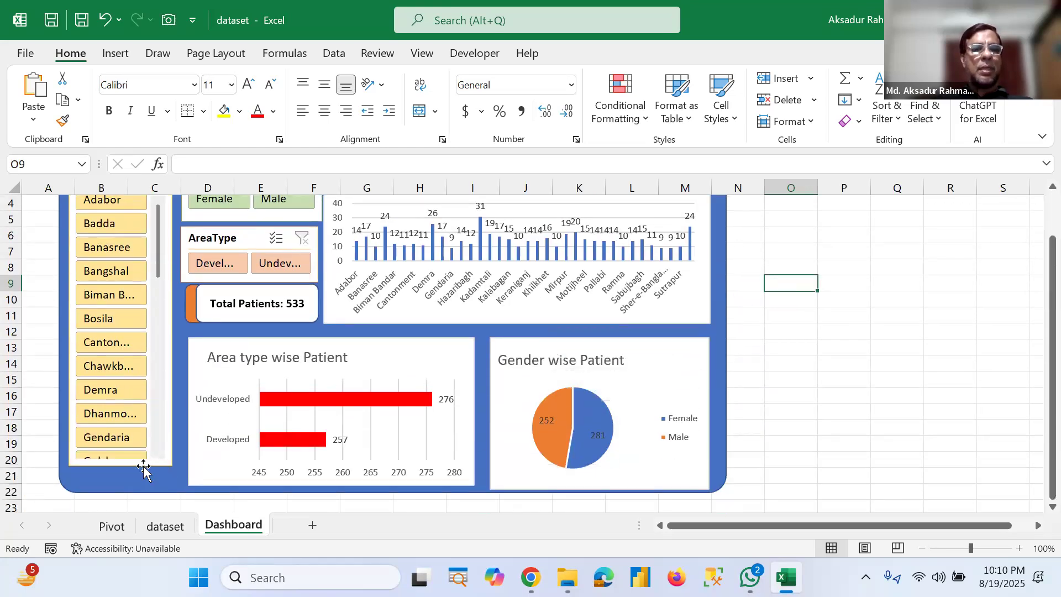
left_click(143, 466)
left_click_drag(125, 467, 133, 354)
left_click_drag(121, 355, 121, 329)
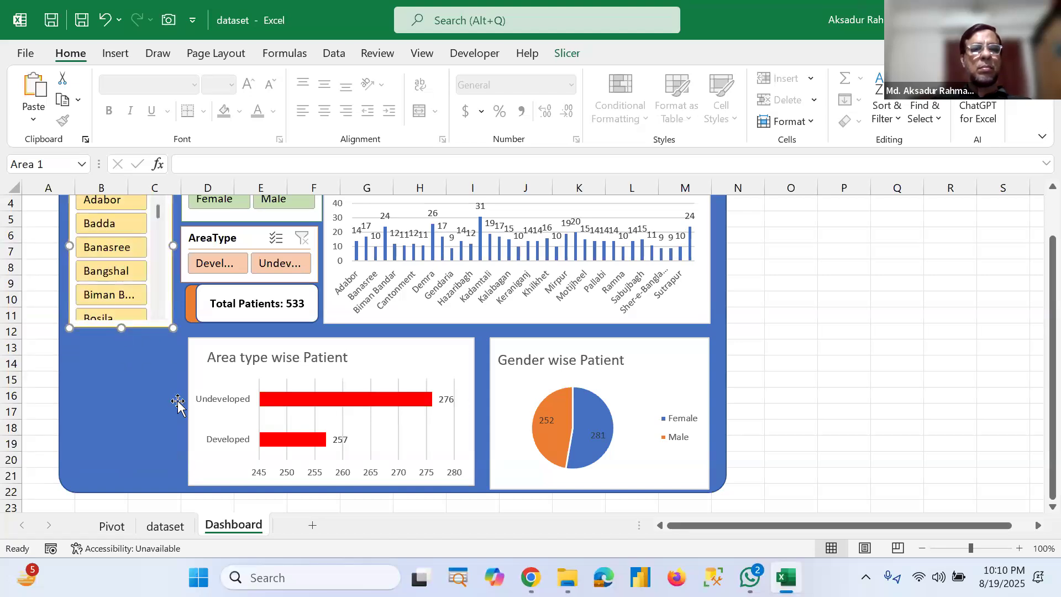
Step: Move and resize the Area type wise Patient chart to the right and slightly higher
left_click(195, 400)
left_click_drag(215, 413, 223, 412)
left_click_drag(424, 356, 437, 359)
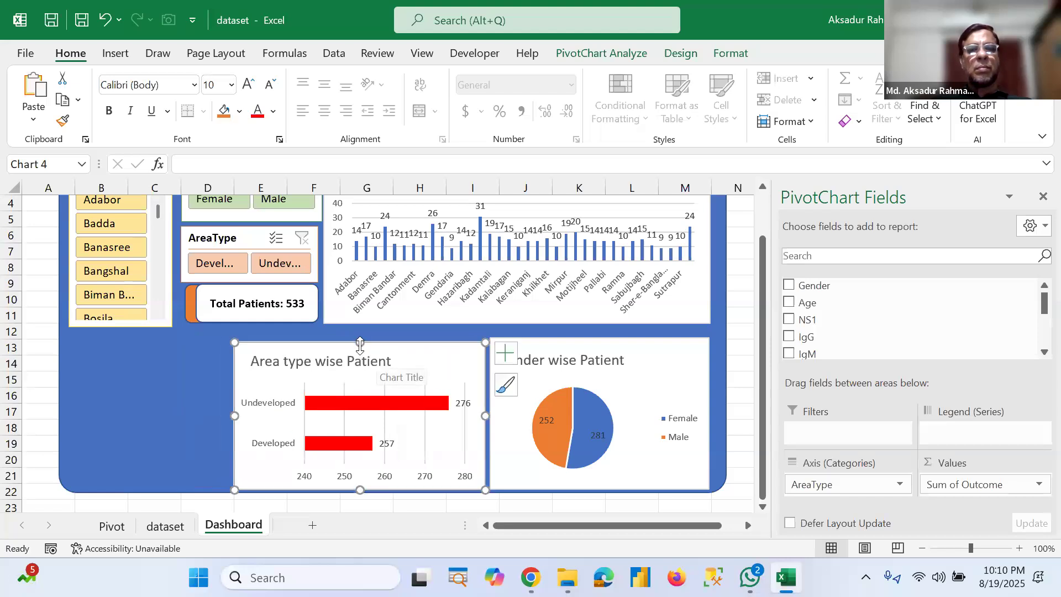
left_click_drag(359, 339, 358, 328)
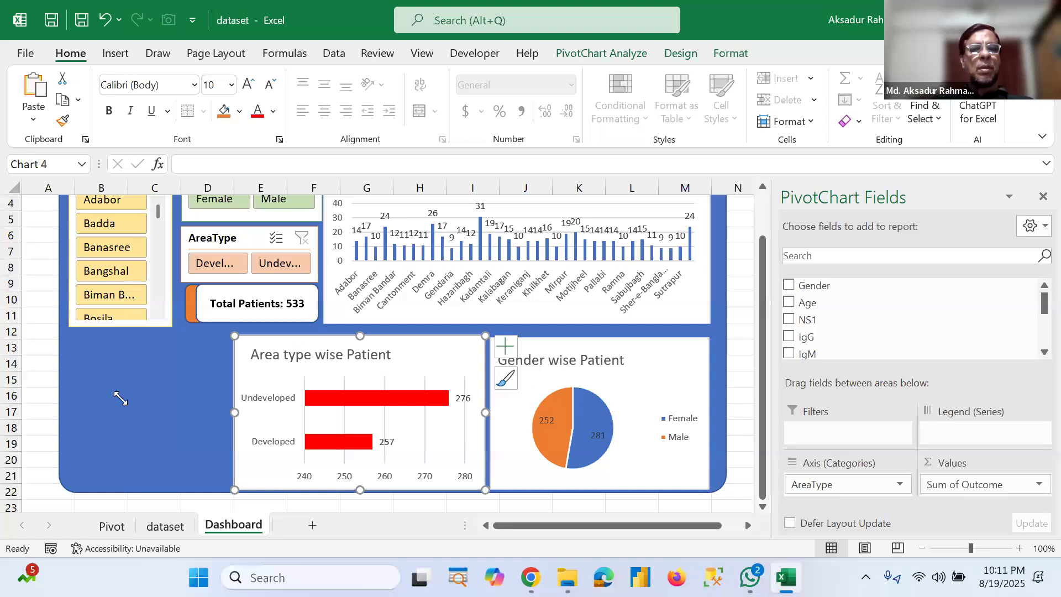
left_click(180, 433)
Step: On the Pivot sheet, copy the total Sum of Outcome PivotTable to cell A55
left_click(111, 527)
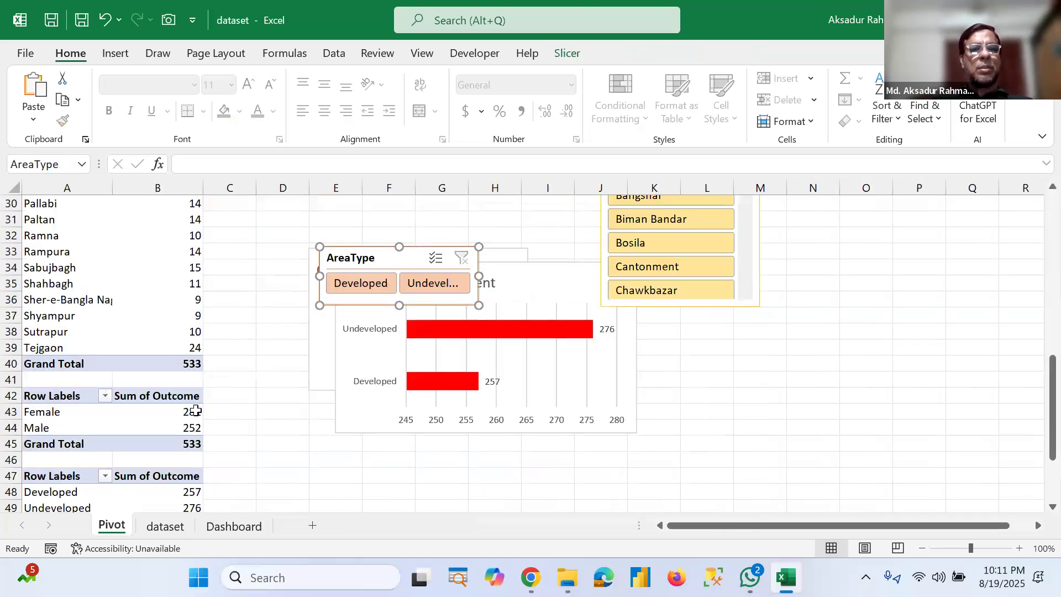
left_click_drag(52, 475, 157, 507)
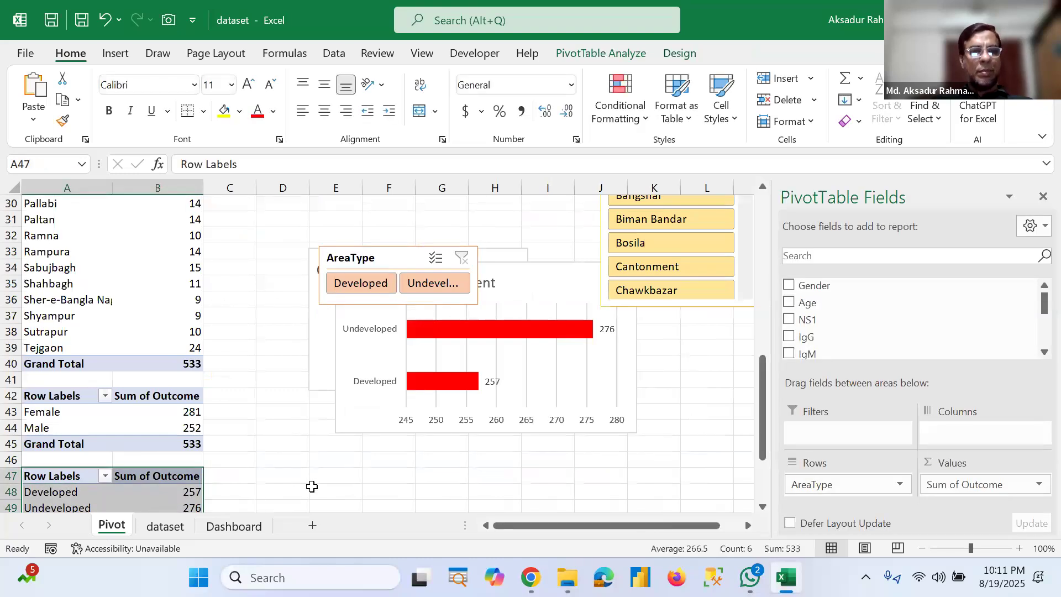
scroll(312, 487, "down", 3)
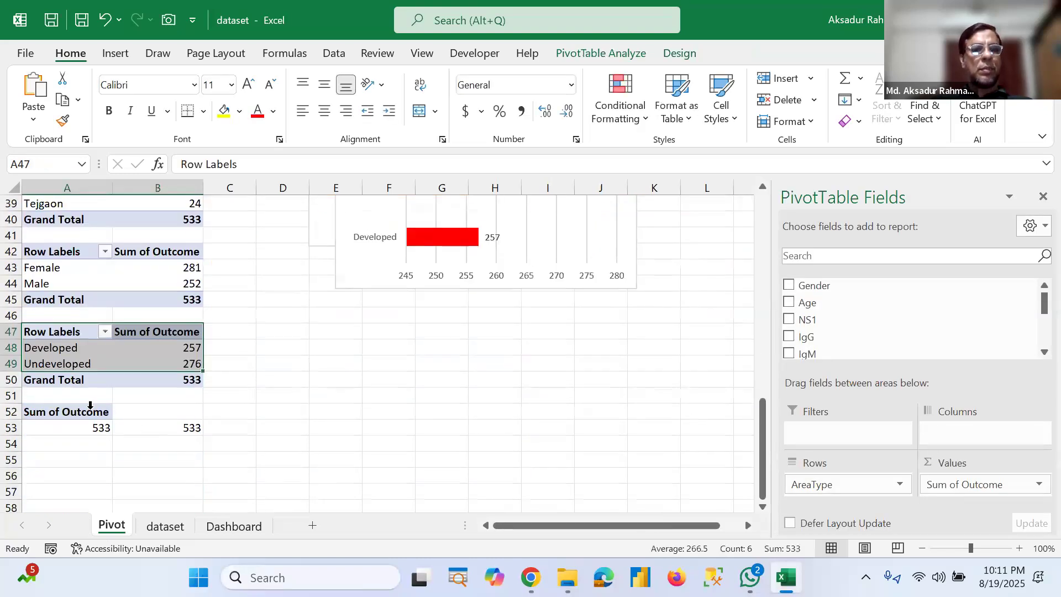
left_click(88, 413)
left_click_drag(90, 413, 166, 437)
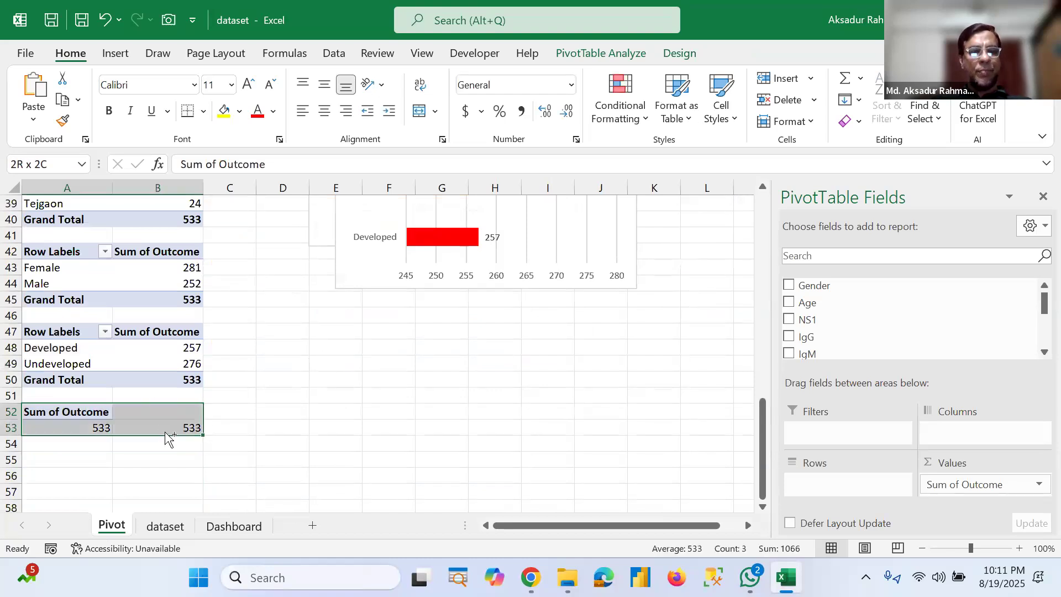
key("ctrl+c")
left_click(68, 458)
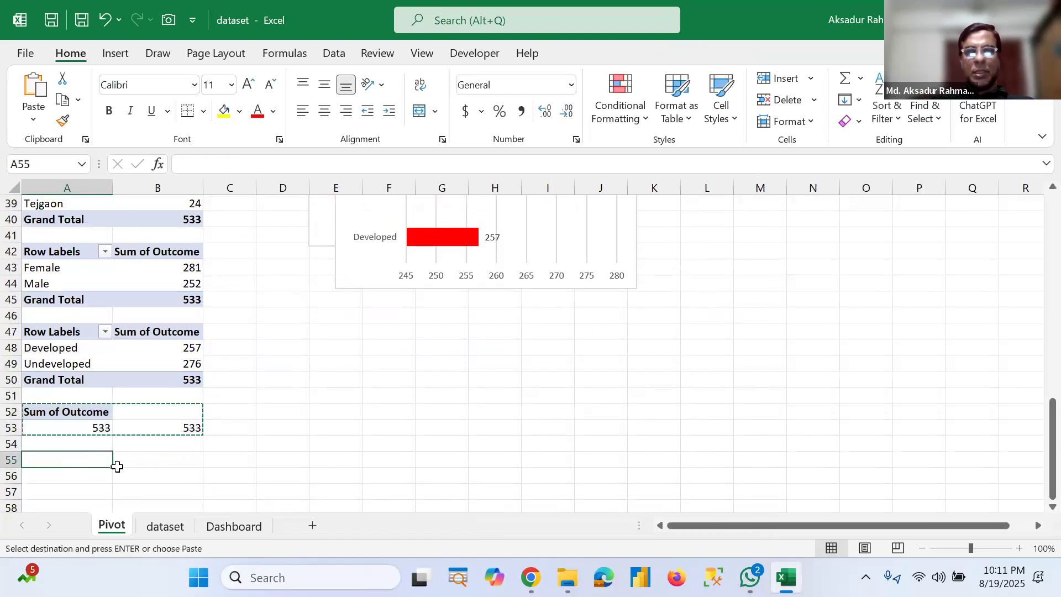
key("ctrl+v")
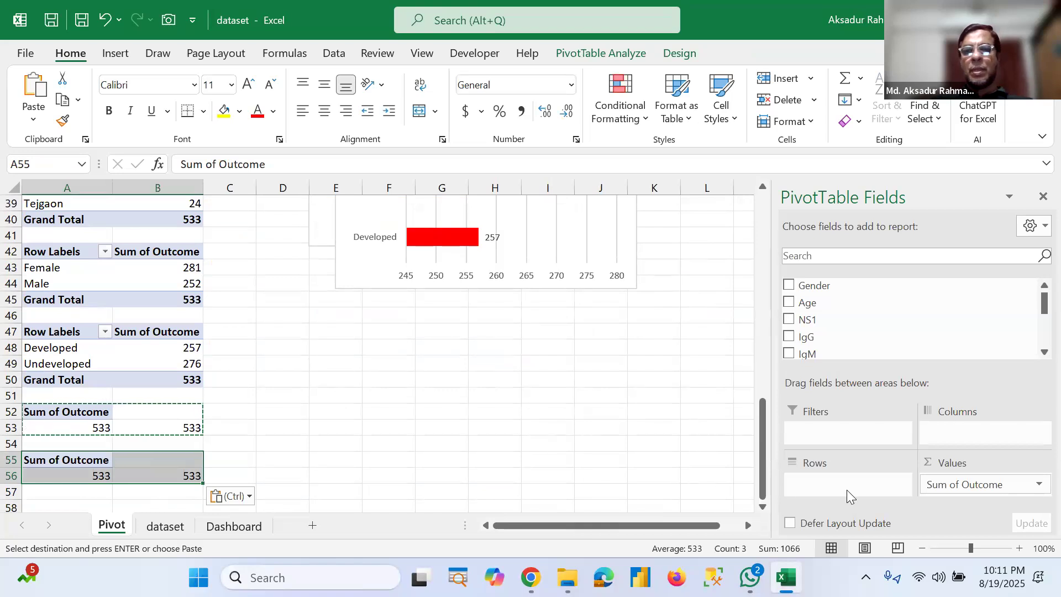
Step: Add HouseType to the copied PivotTable's rows, accepting replacement of the existing data
scroll(846, 320, "down", 5)
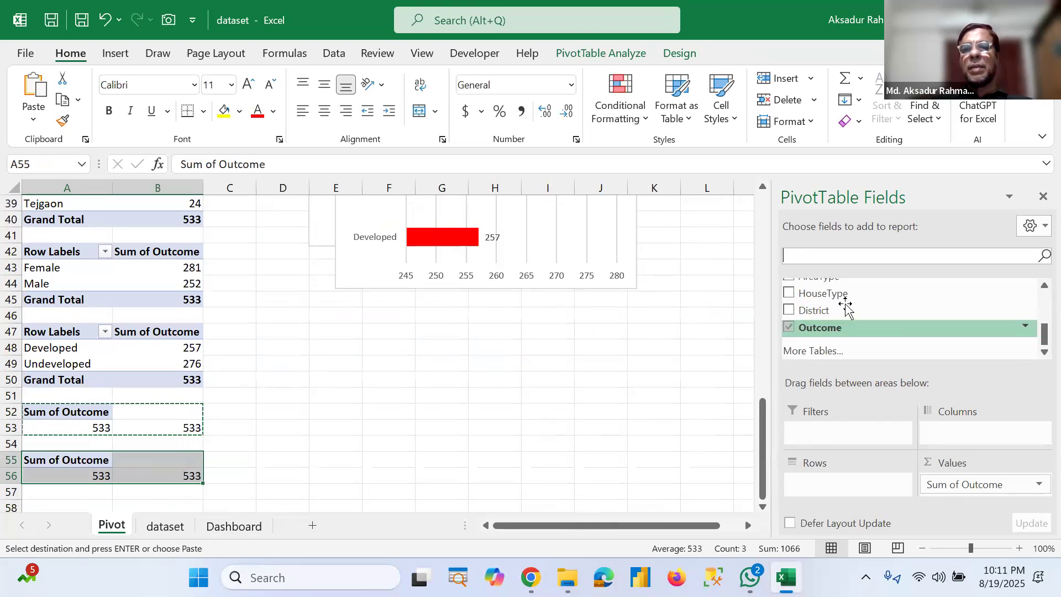
left_click_drag(839, 295, 798, 484)
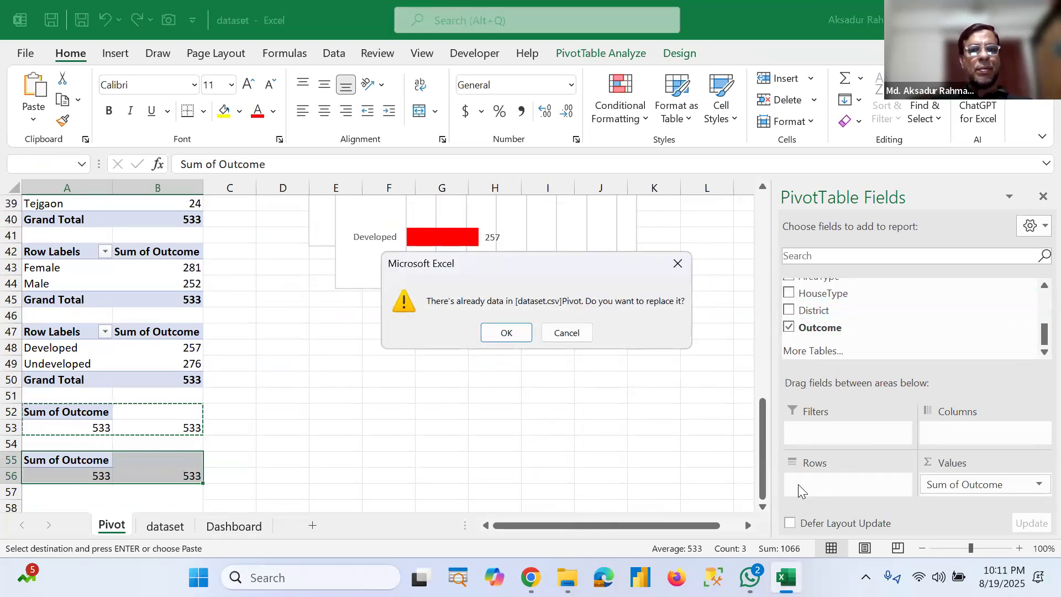
left_click(678, 264)
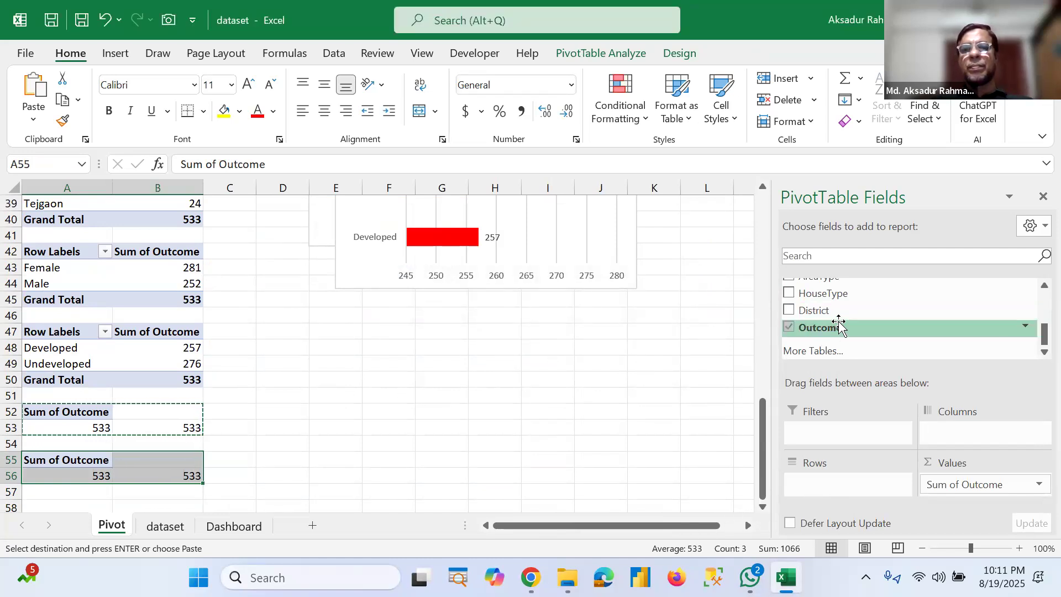
left_click_drag(829, 293, 827, 488)
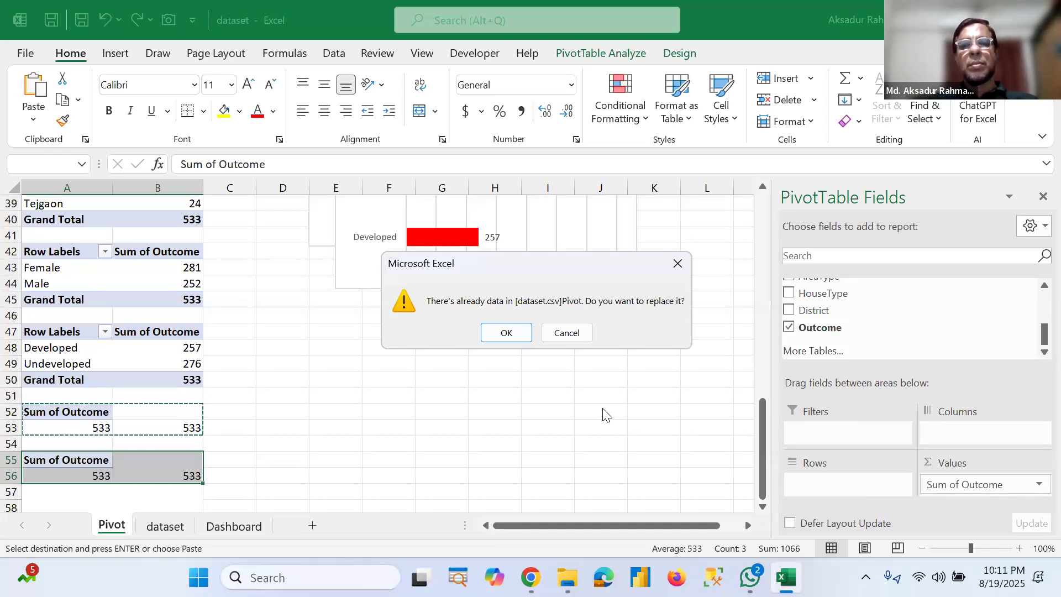
left_click(505, 332)
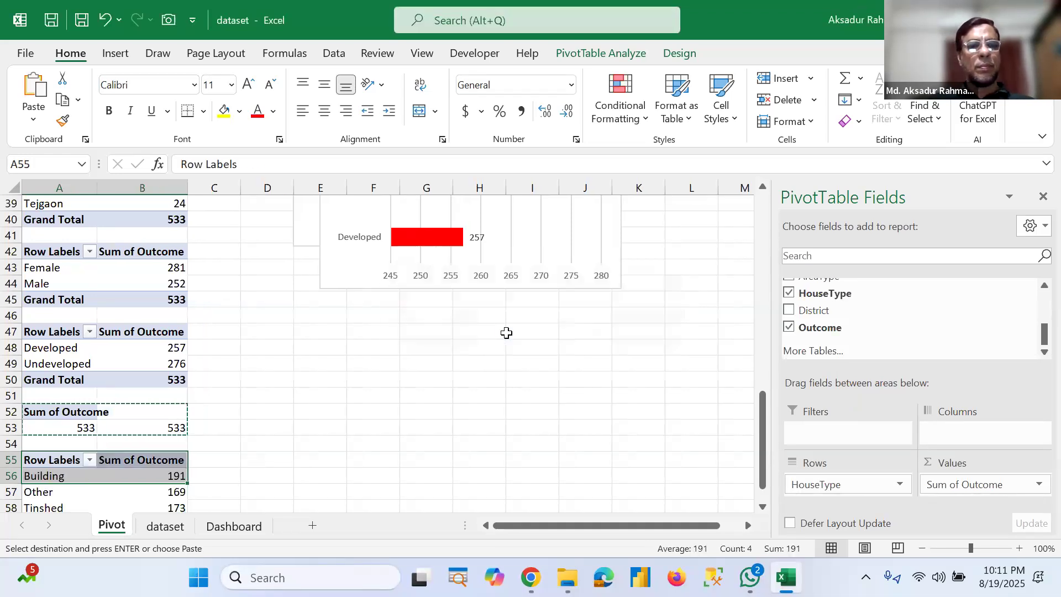
Step: Copy the AreaType PivotTable to cell D55 and remove AreaType from the copy's rows
scroll(425, 430, "down", 1)
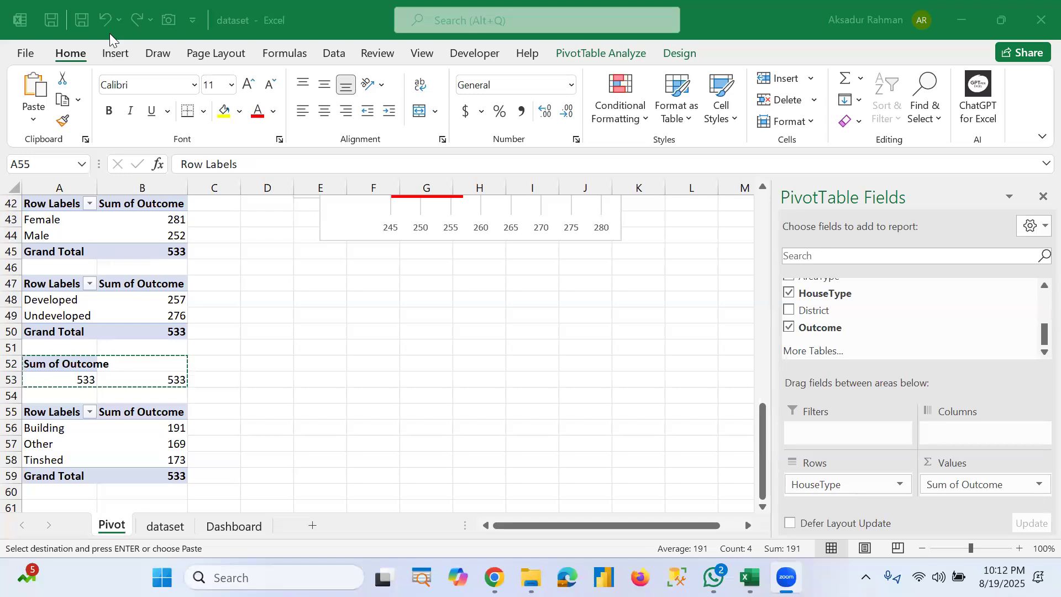
left_click(291, 381)
left_click(318, 411)
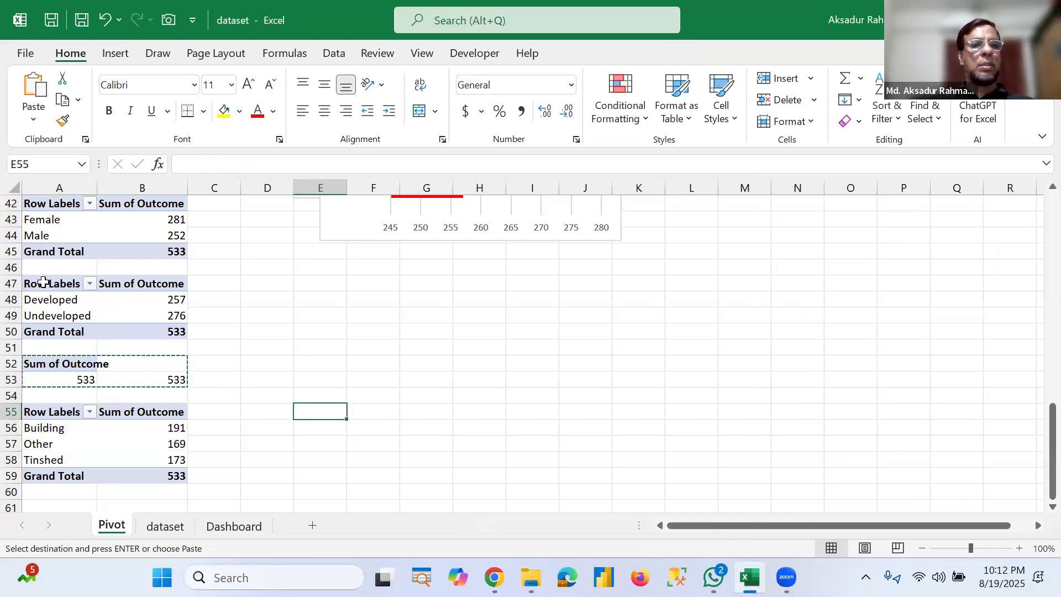
left_click(84, 286)
left_click_drag(84, 286, 126, 332)
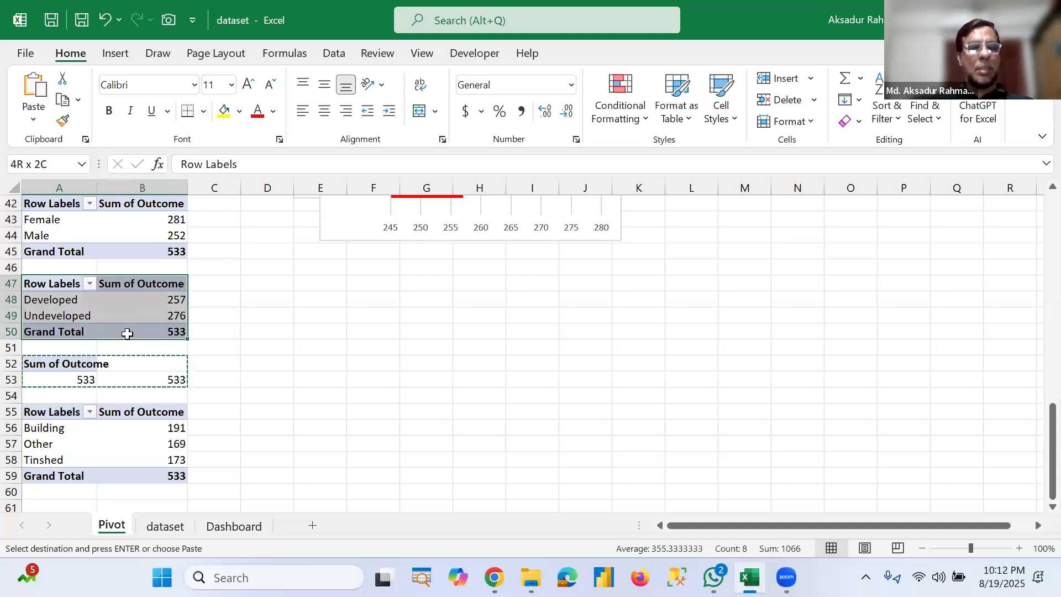
key("ctrl+c")
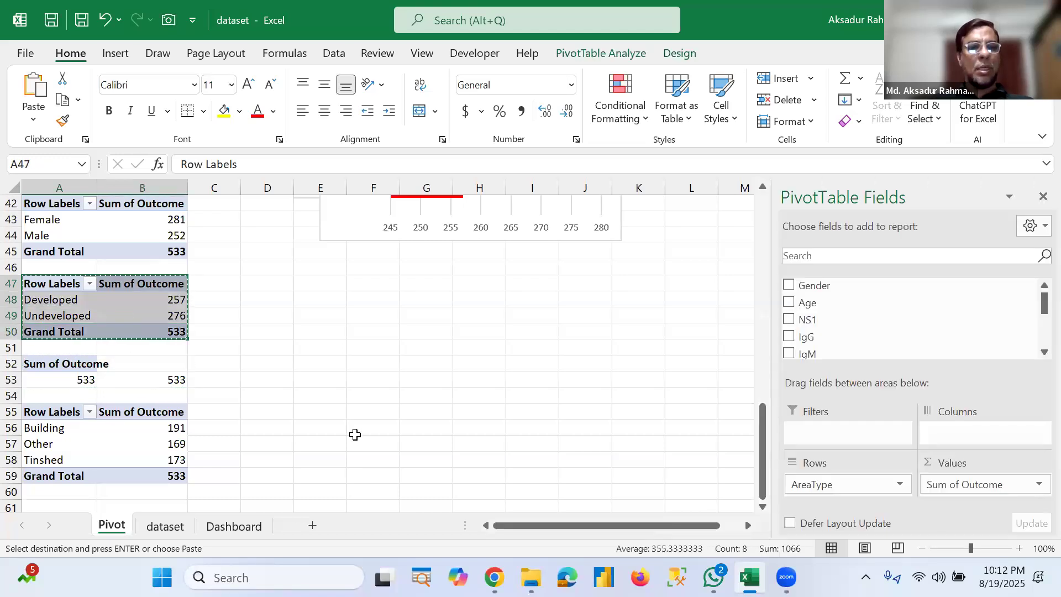
left_click(272, 416)
key("ctrl+v")
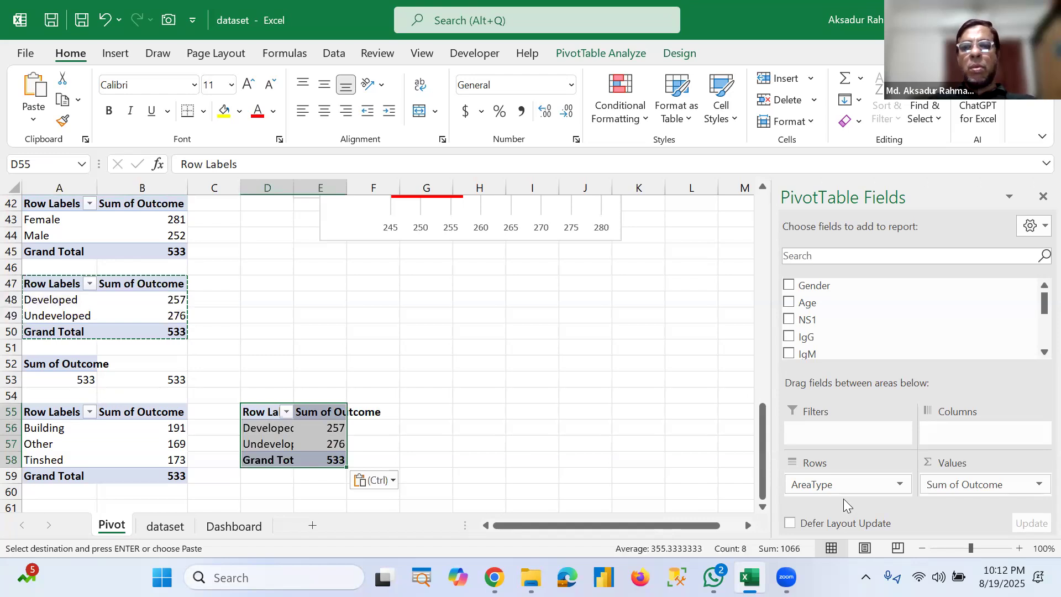
left_click(901, 486)
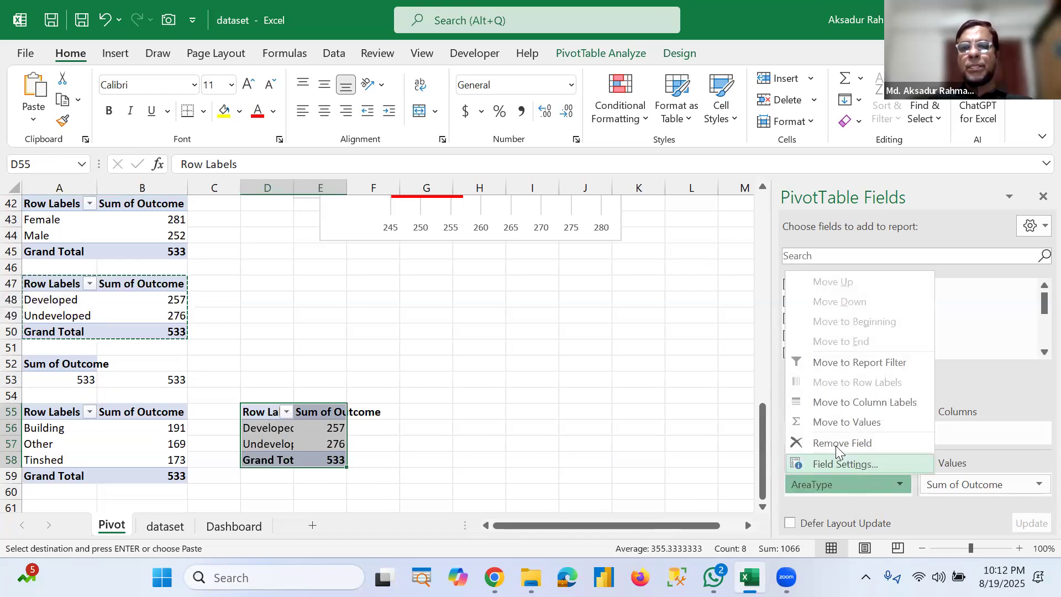
left_click(835, 443)
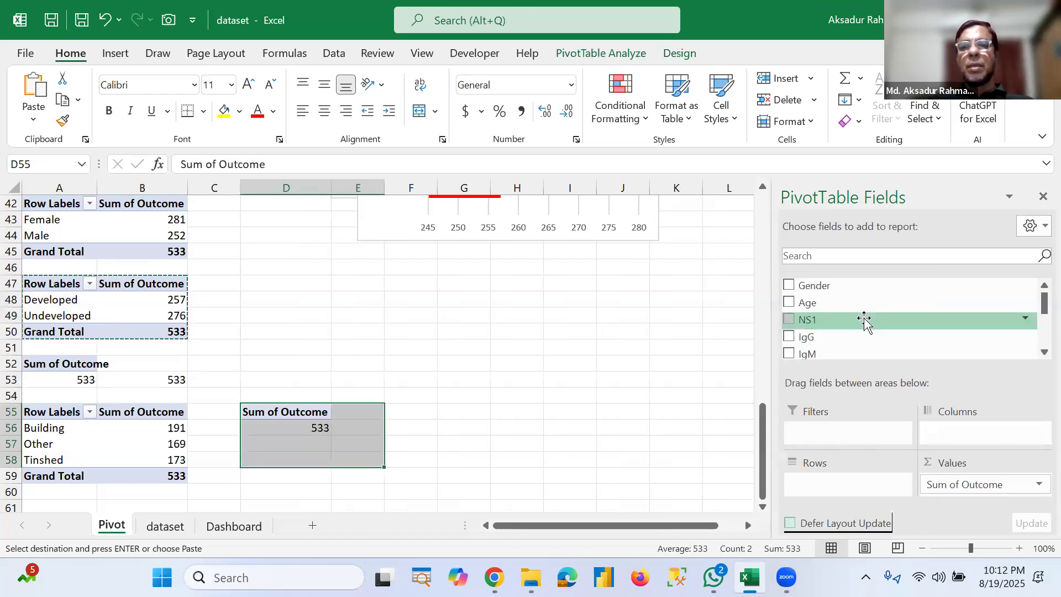
Step: Add HouseType to the rows of the PivotTable at D55 and insert a Doughnut PivotChart from it
scroll(851, 331, "down", 3)
left_click_drag(848, 330, 824, 486)
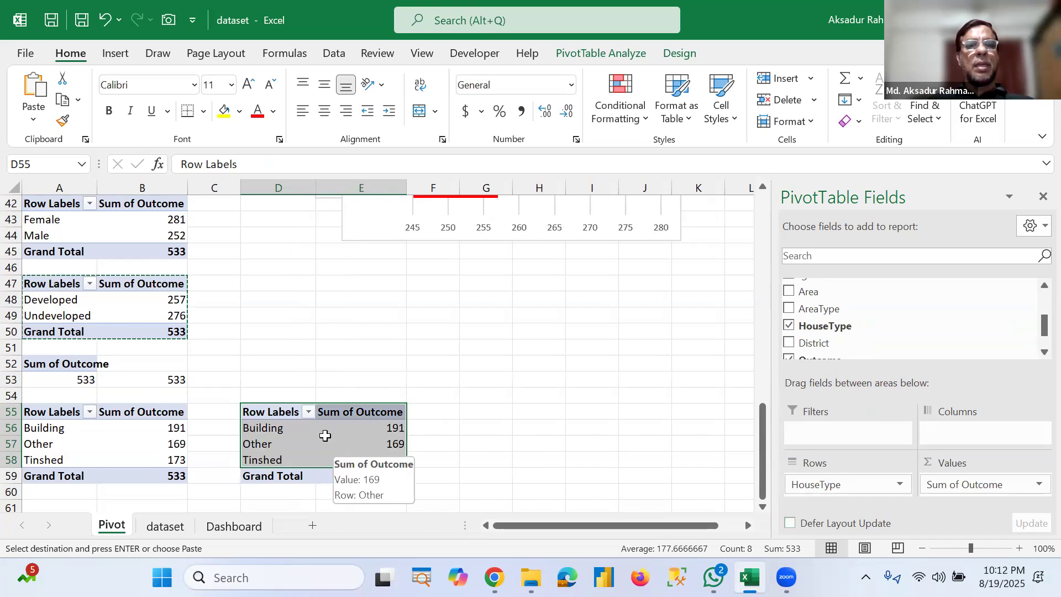
left_click(112, 55)
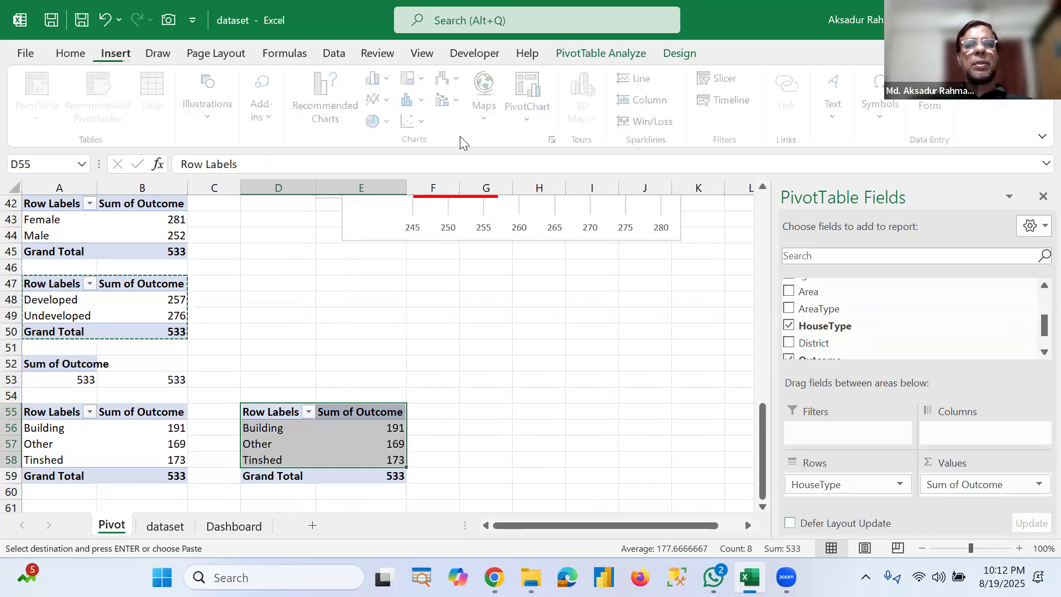
left_click(532, 110)
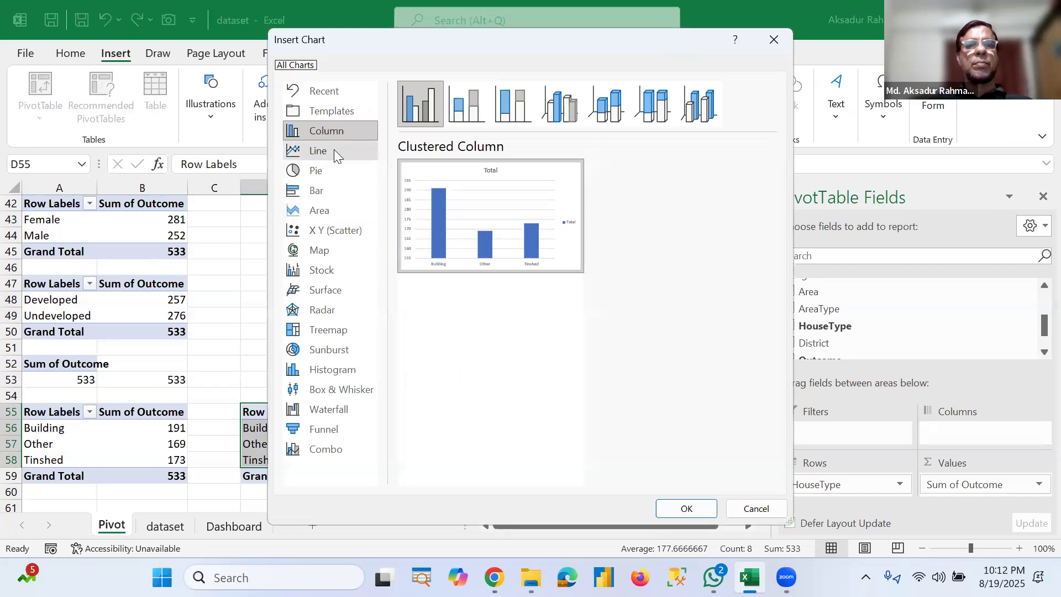
left_click(326, 173)
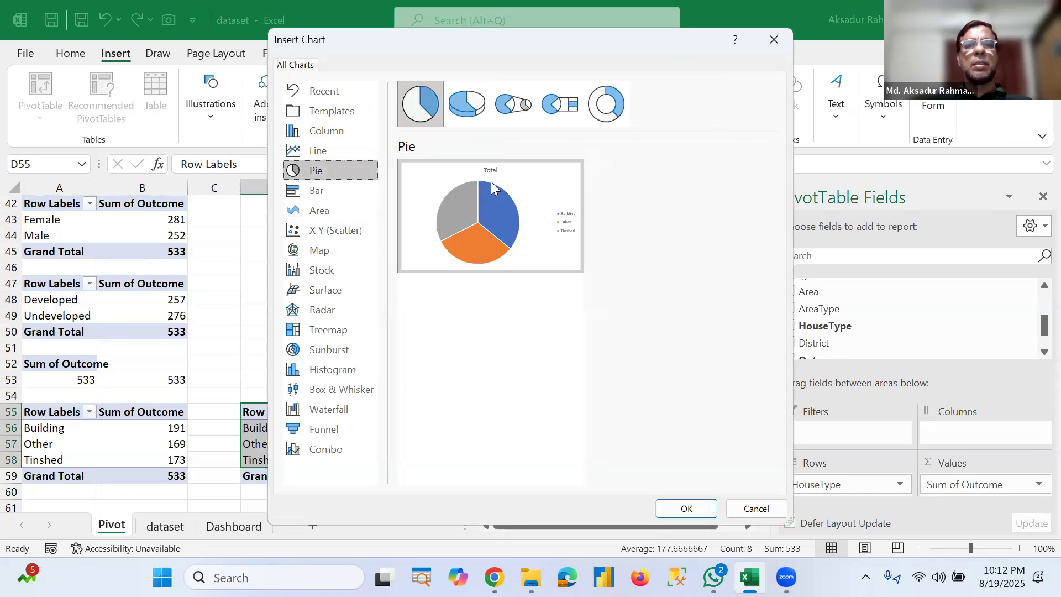
left_click(607, 104)
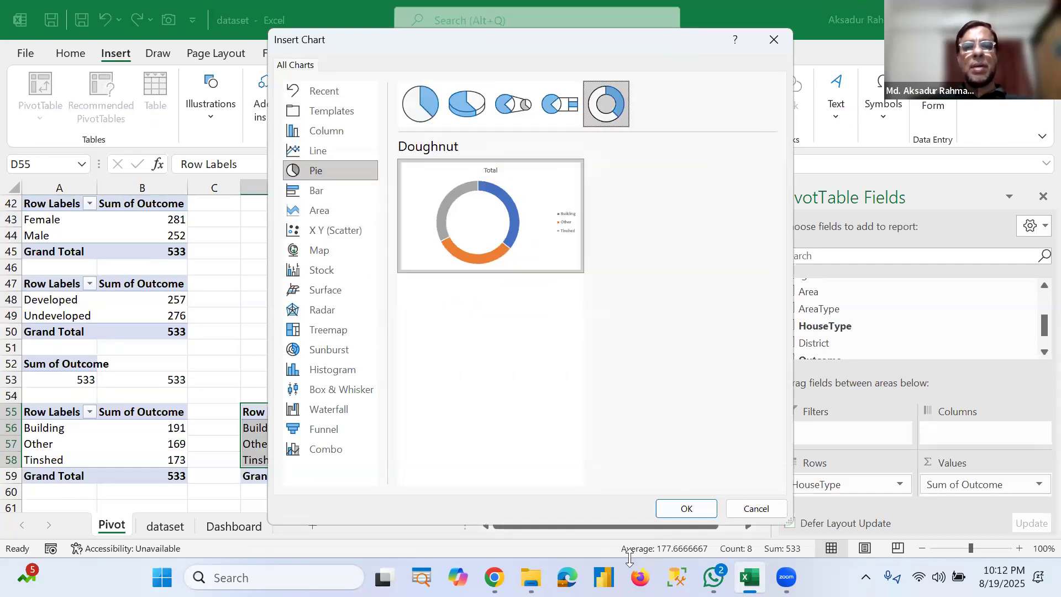
left_click(687, 507)
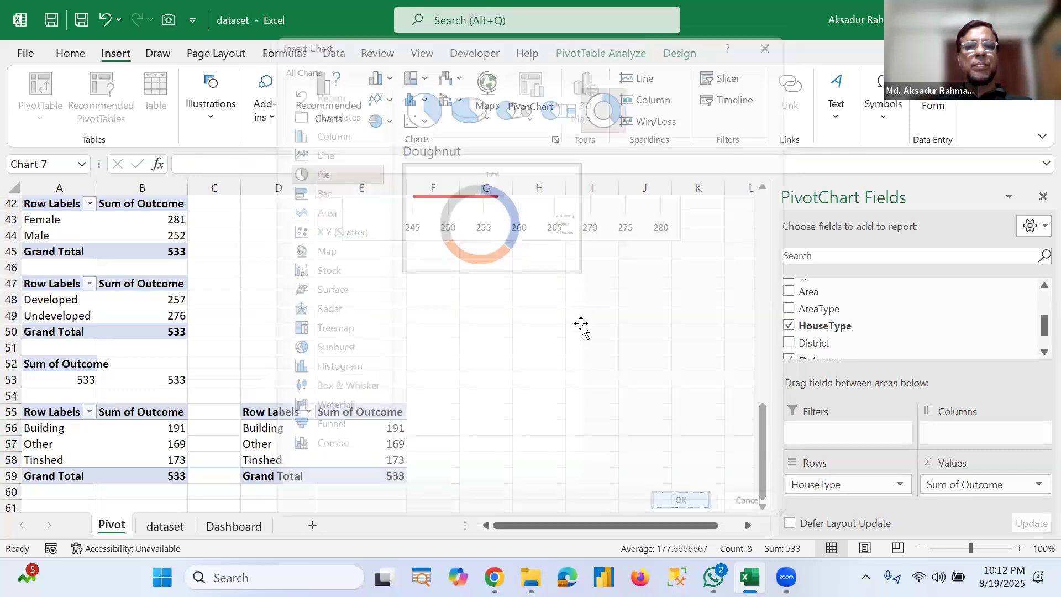
Step: Add data labels to the doughnut chart and hide all field buttons on it
left_click(608, 245)
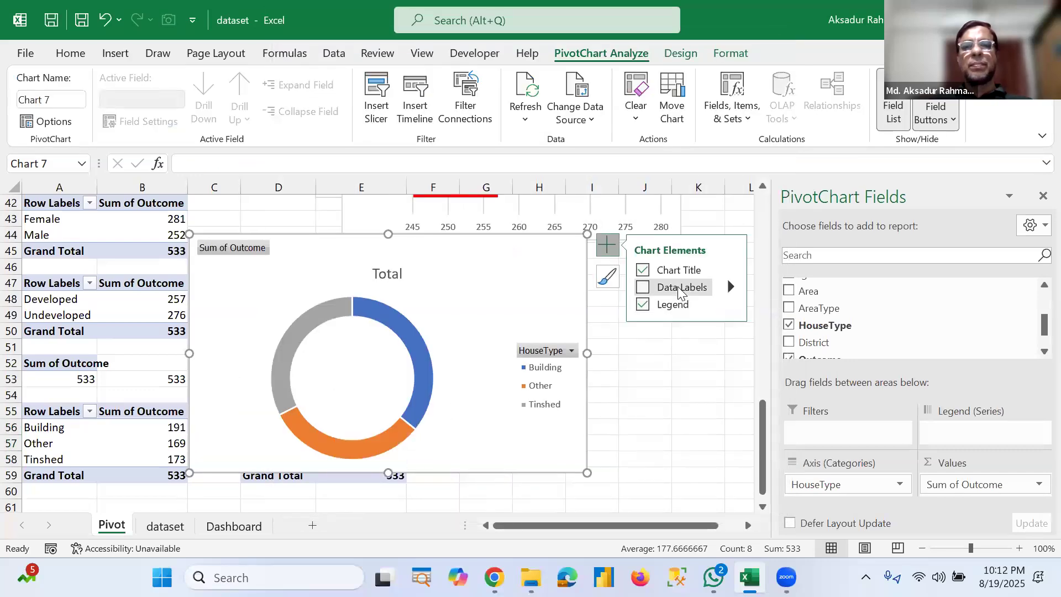
left_click(680, 287)
right_click(252, 257)
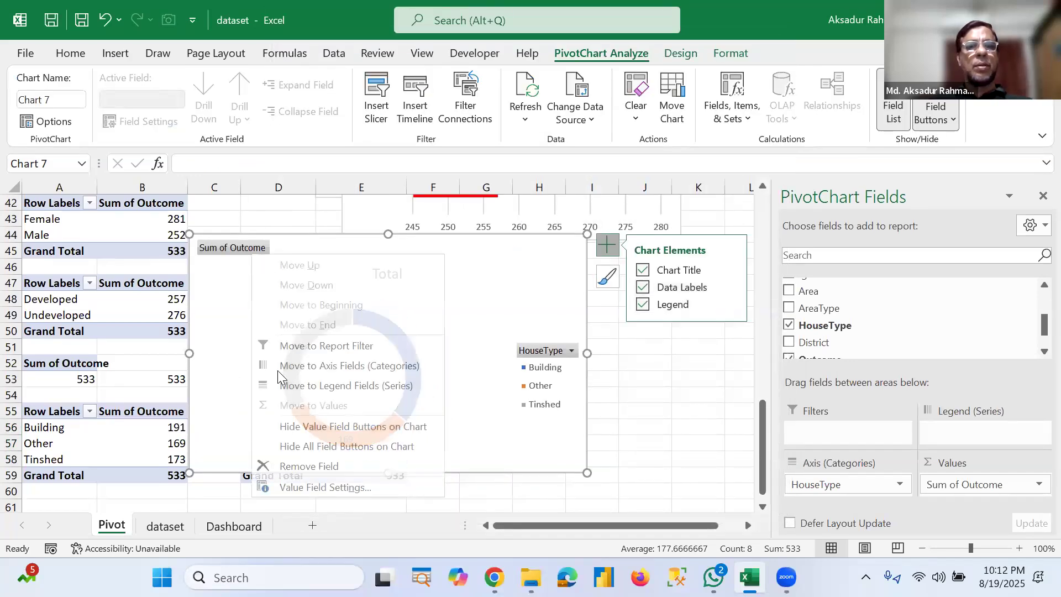
left_click(296, 447)
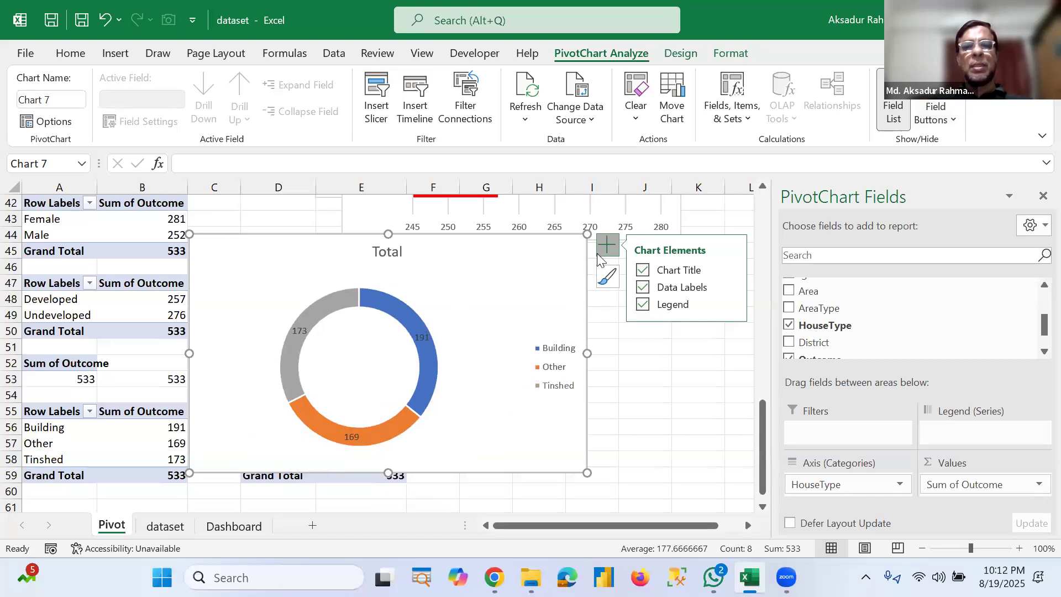
Step: Remove the doughnut chart's legend and shrink the chart to roughly half its height and width
left_click(662, 307)
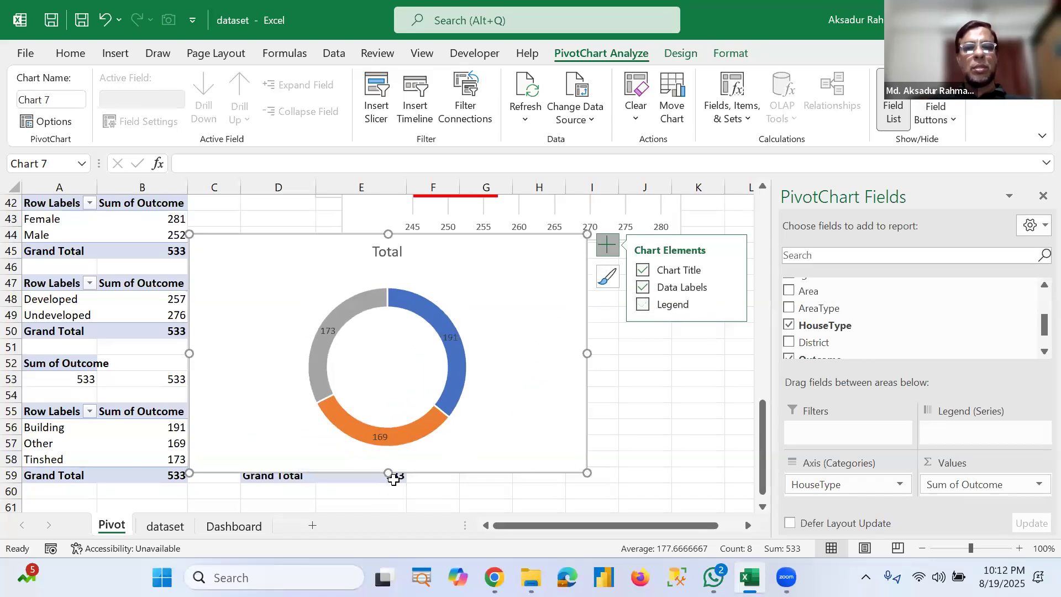
left_click_drag(388, 473, 385, 370)
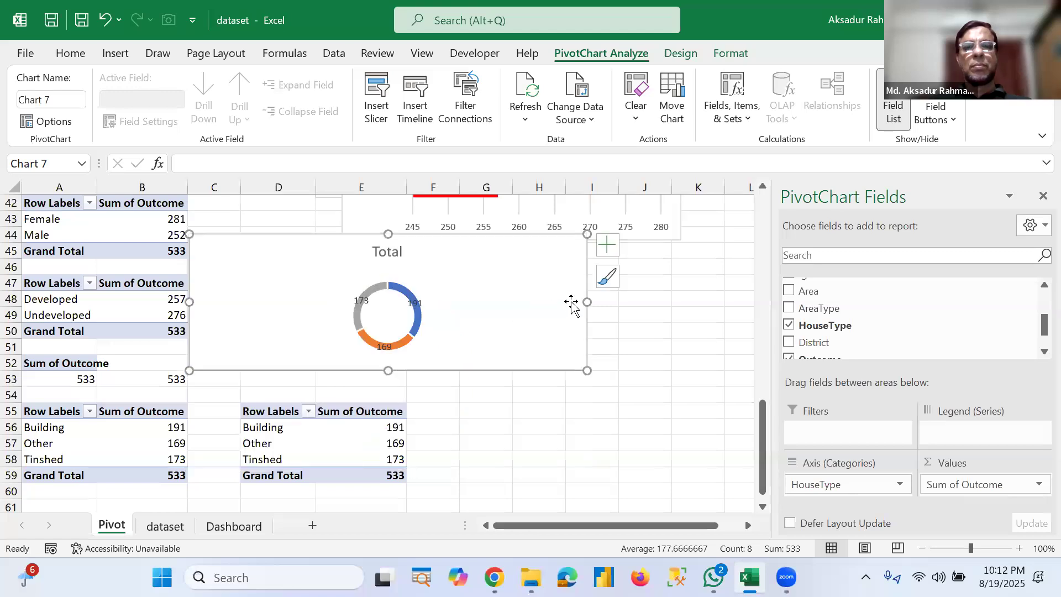
left_click_drag(587, 302, 424, 339)
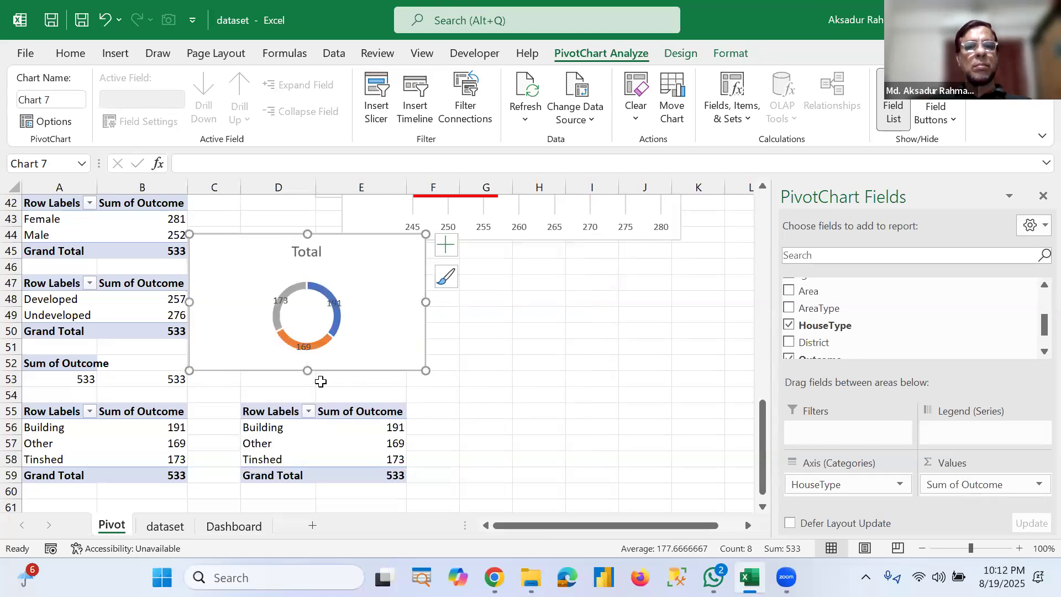
left_click_drag(304, 387, 303, 382)
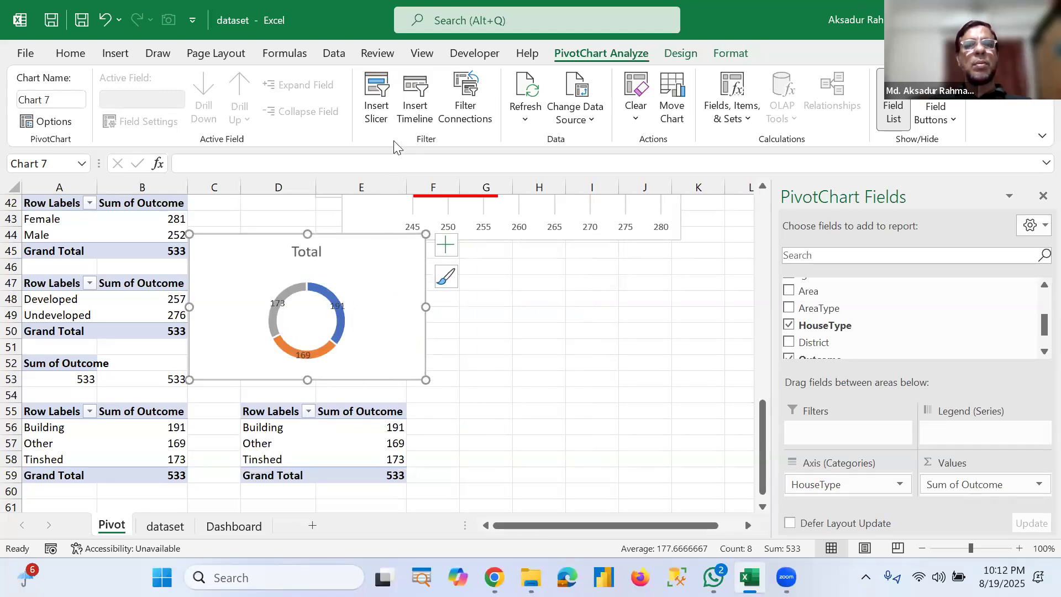
Step: Copy the doughnut chart onto the Dashboard sheet and fit it into the lower left corner beside the Area type wise Patient chart
right_click(359, 266)
left_click(404, 115)
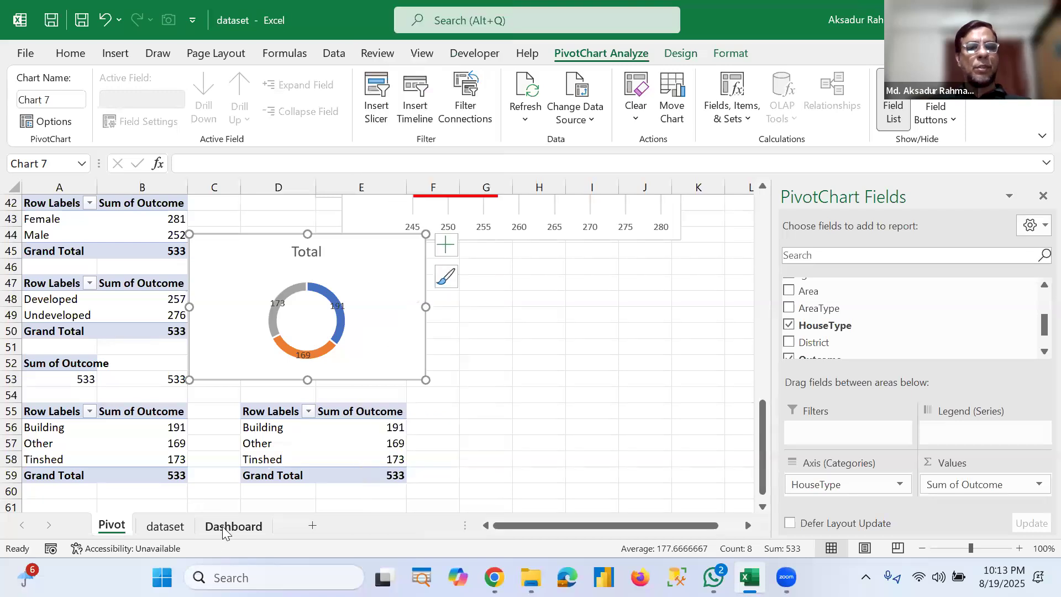
left_click(233, 527)
key("ctrl+v")
left_click_drag(265, 226, 229, 415)
left_click_drag(257, 344, 203, 377)
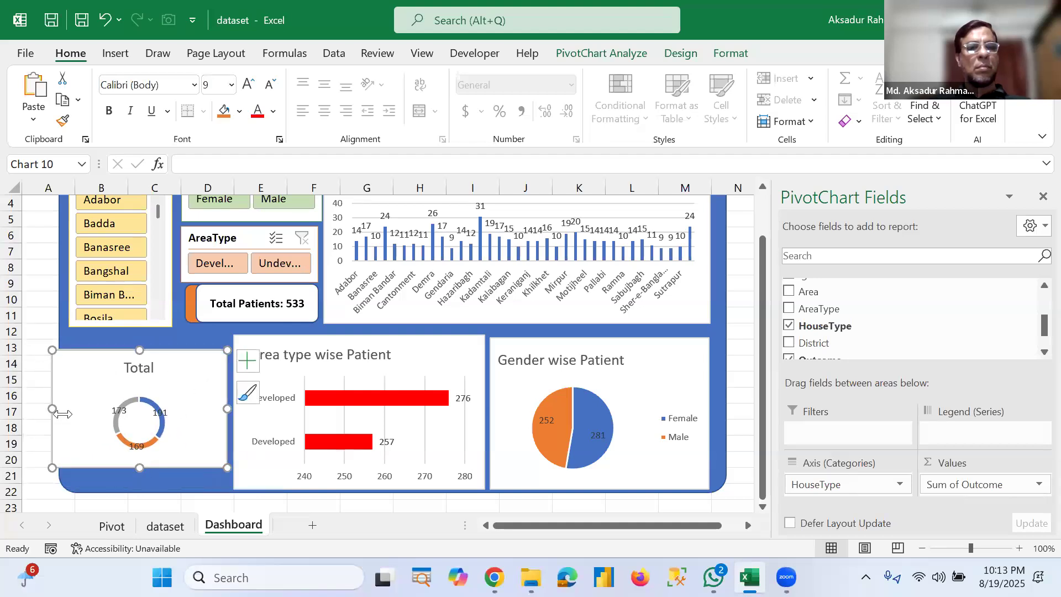
left_click_drag(67, 406, 72, 409)
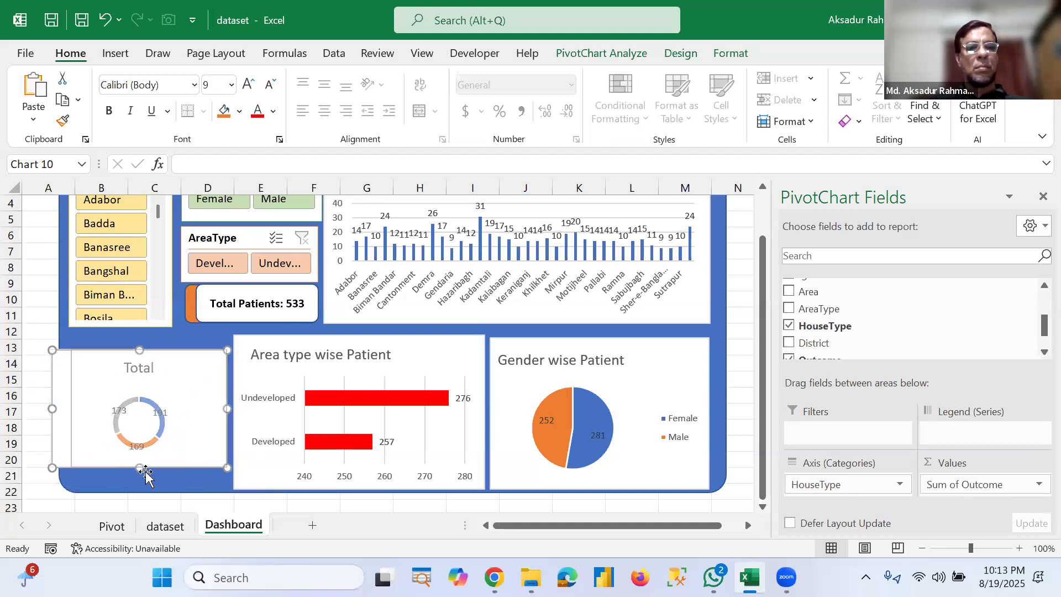
left_click_drag(141, 491, 141, 487)
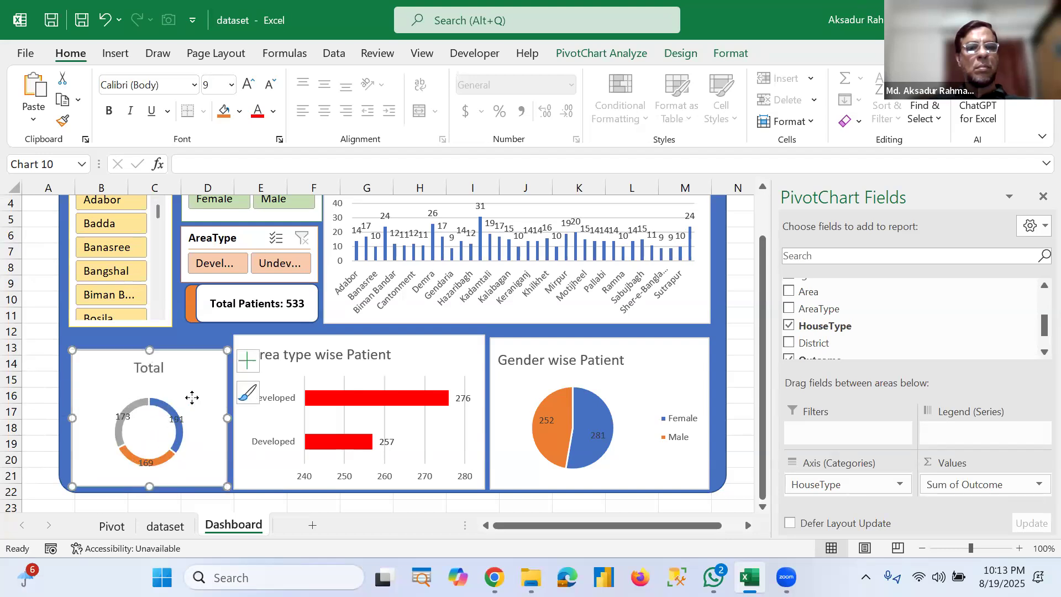
left_click_drag(184, 387, 176, 377)
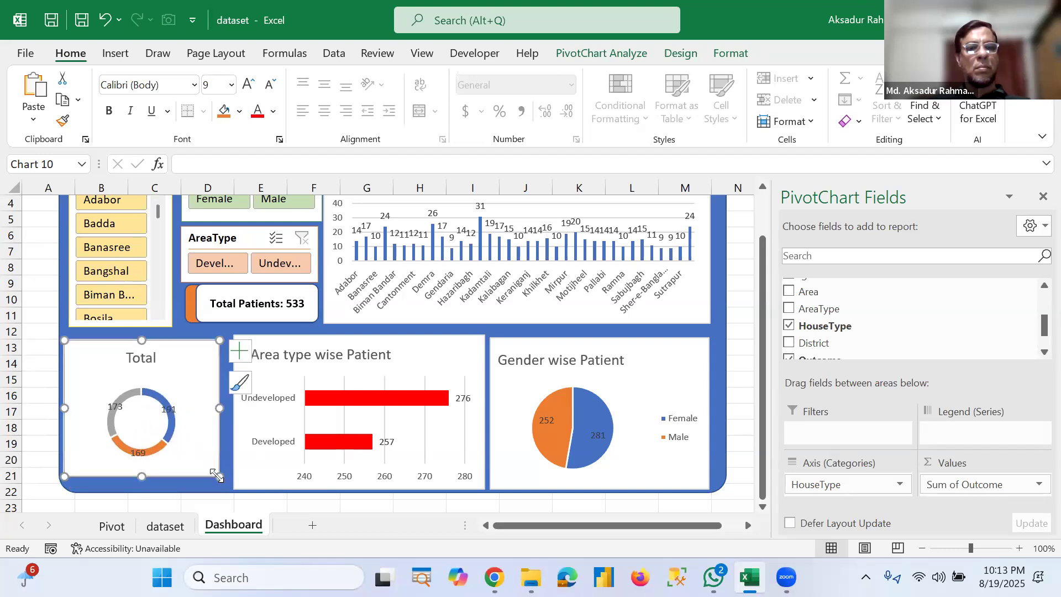
mouse_move(223, 488)
left_mouse_down()
mouse_move(237, 500)
mouse_move(227, 489)
left_mouse_up()
Step: Retitle the doughnut chart House type wise Patients
left_click(142, 360)
double_click(142, 360)
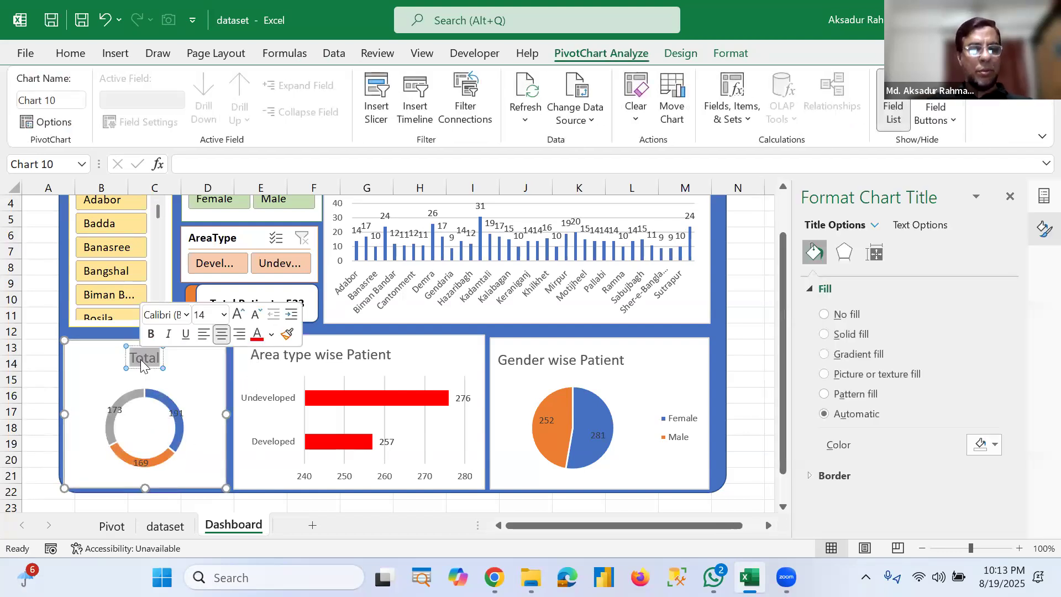
type("House")
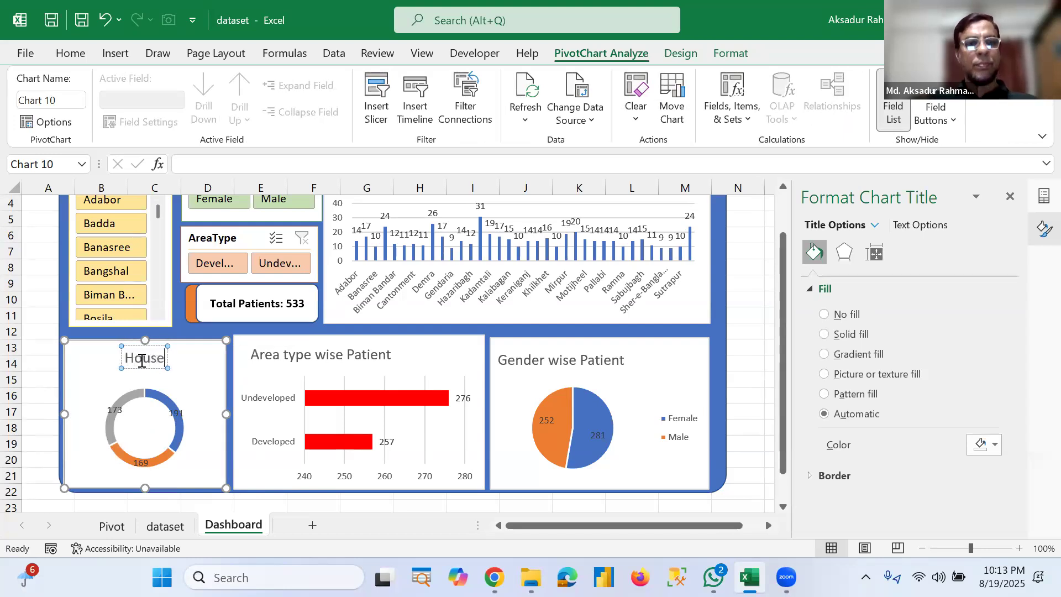
type(" type")
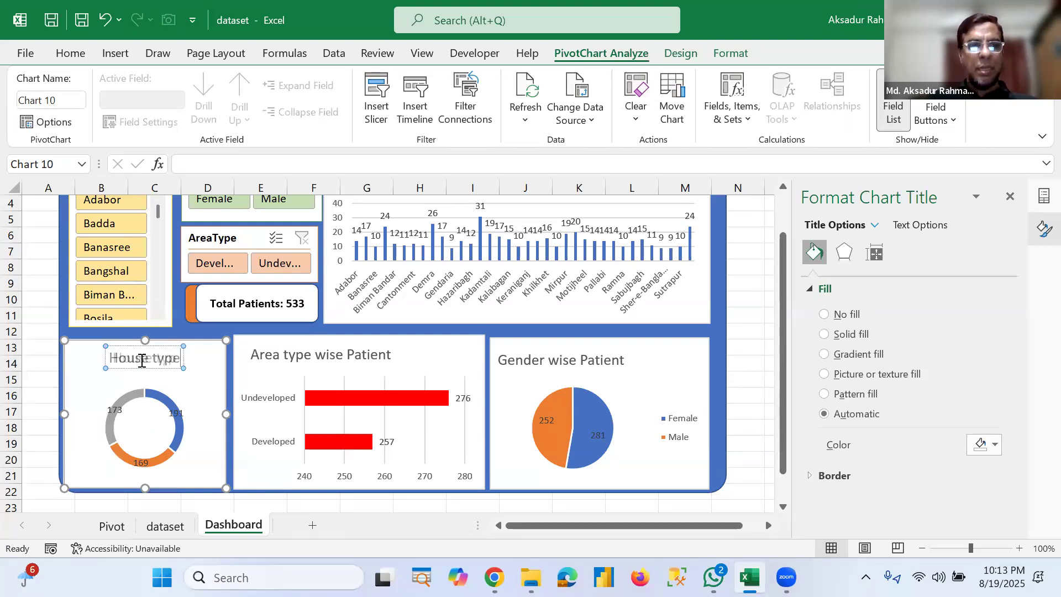
type(" wise")
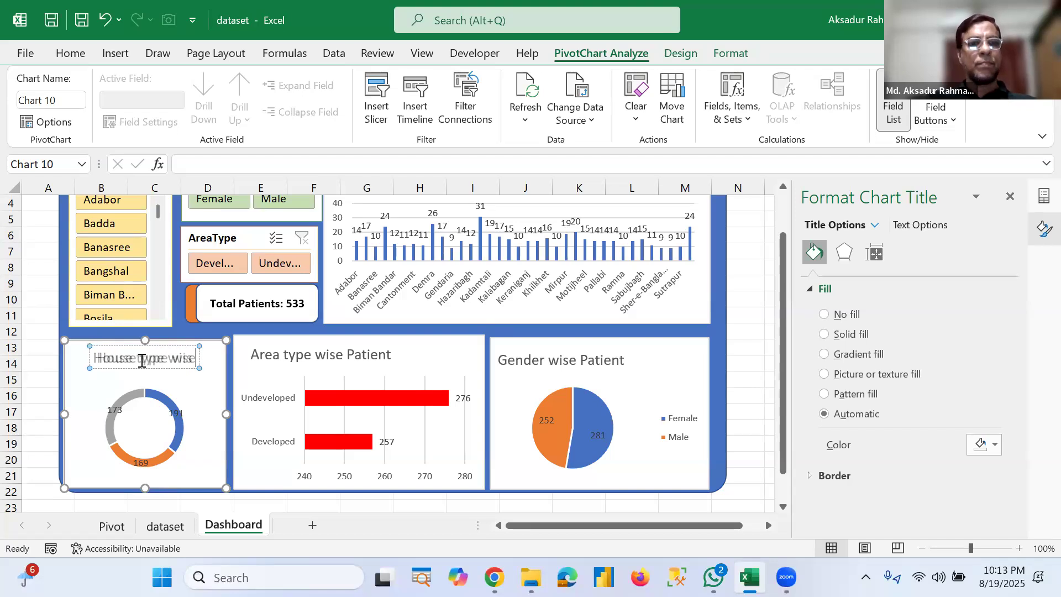
type(" Pat")
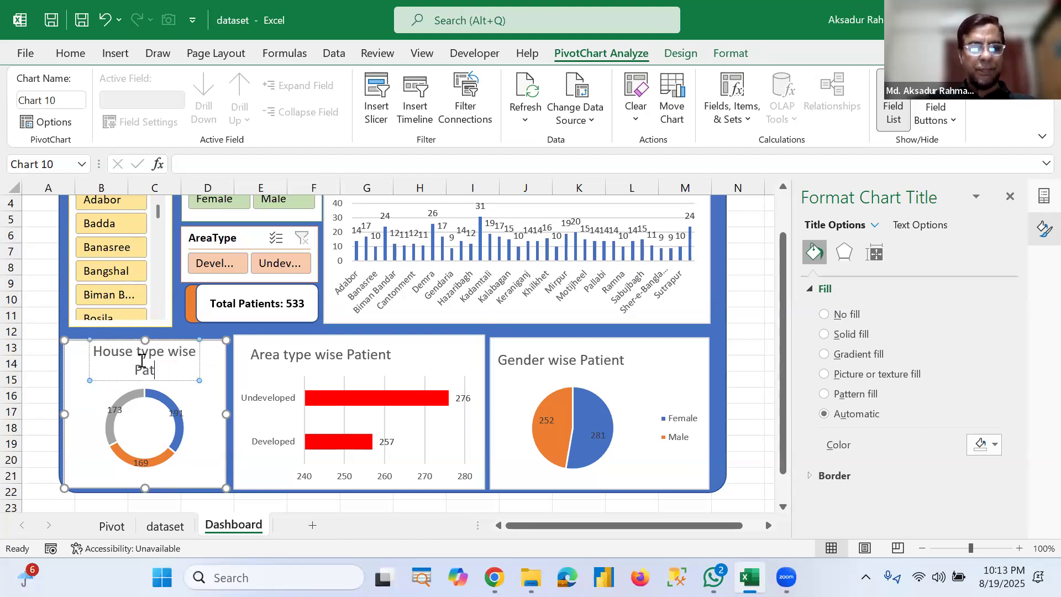
type("ients")
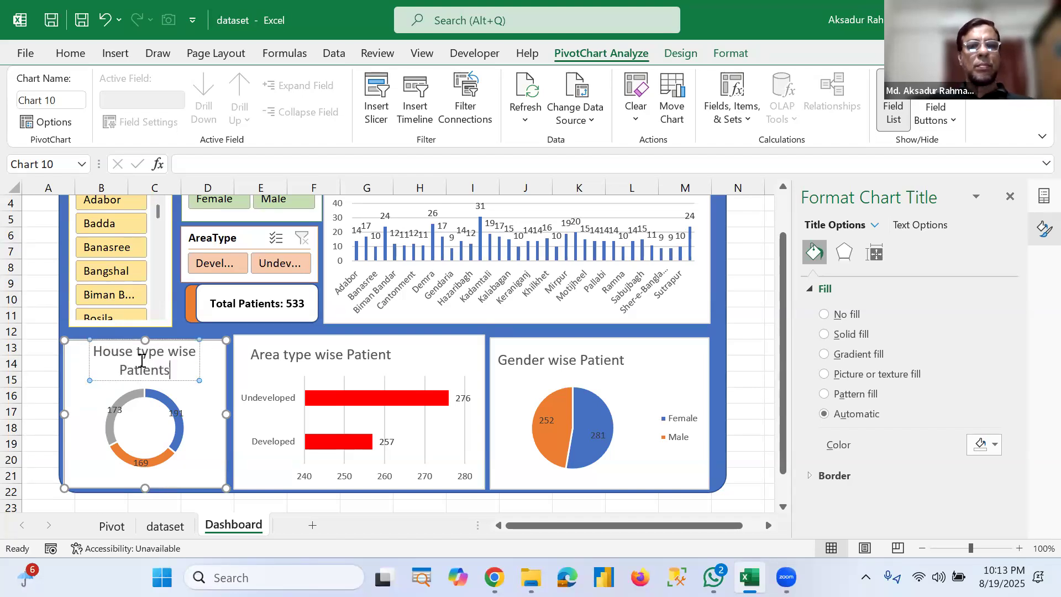
left_click(734, 331)
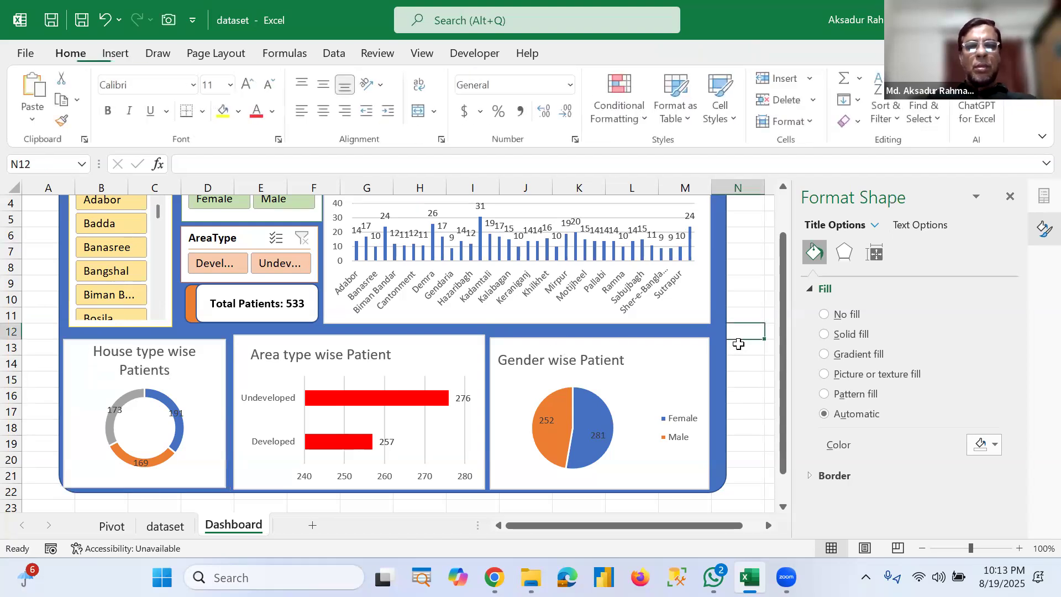
scroll(738, 340, "up", 1)
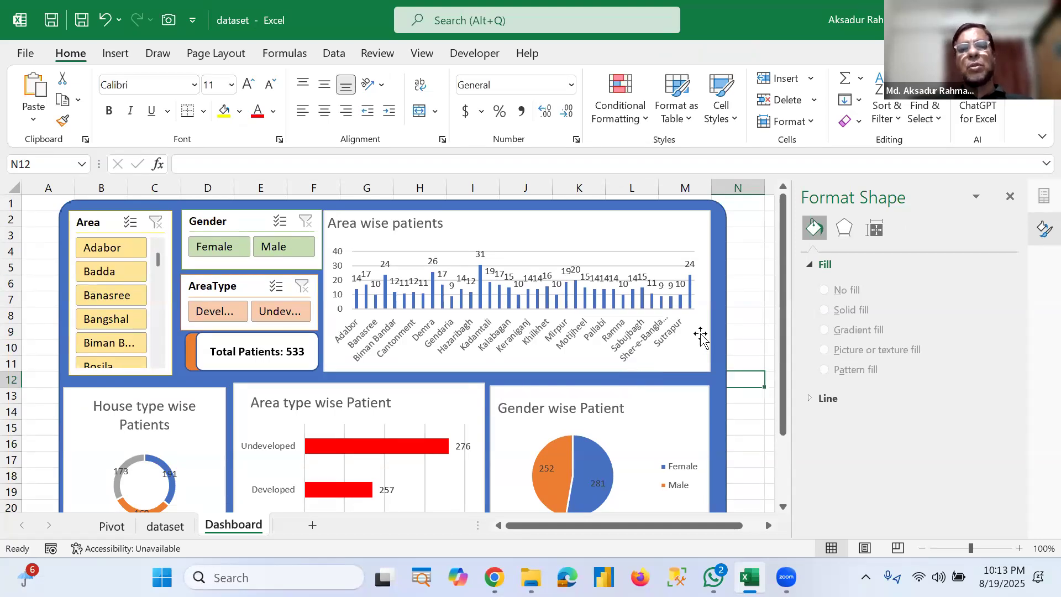
scroll(772, 312, "down", 2)
scroll(772, 309, "up", 1)
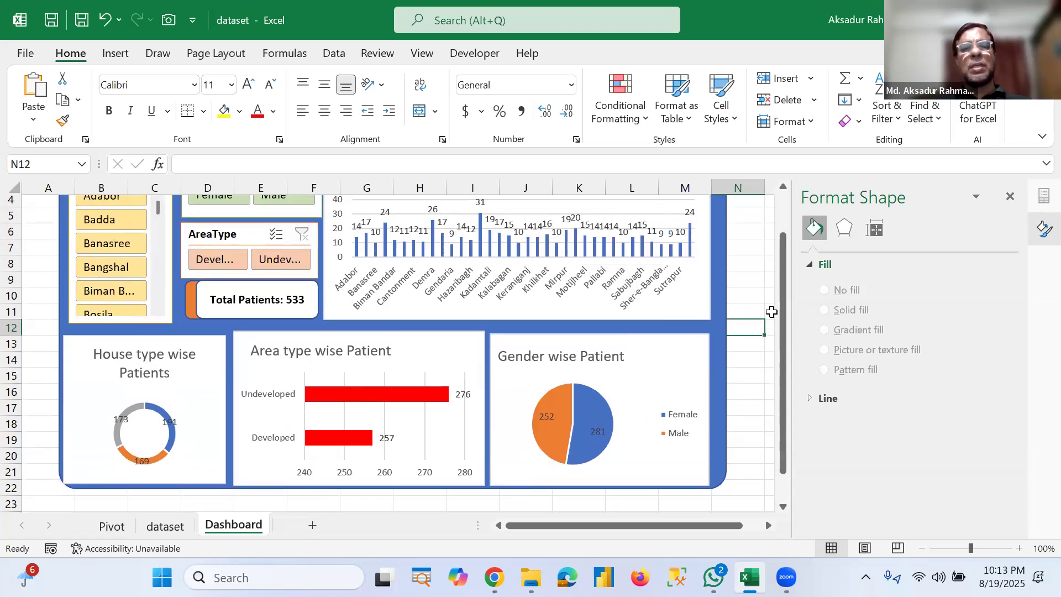
Step: Refresh all PivotTables so the dashboard reflects the current dataset
left_click(165, 526)
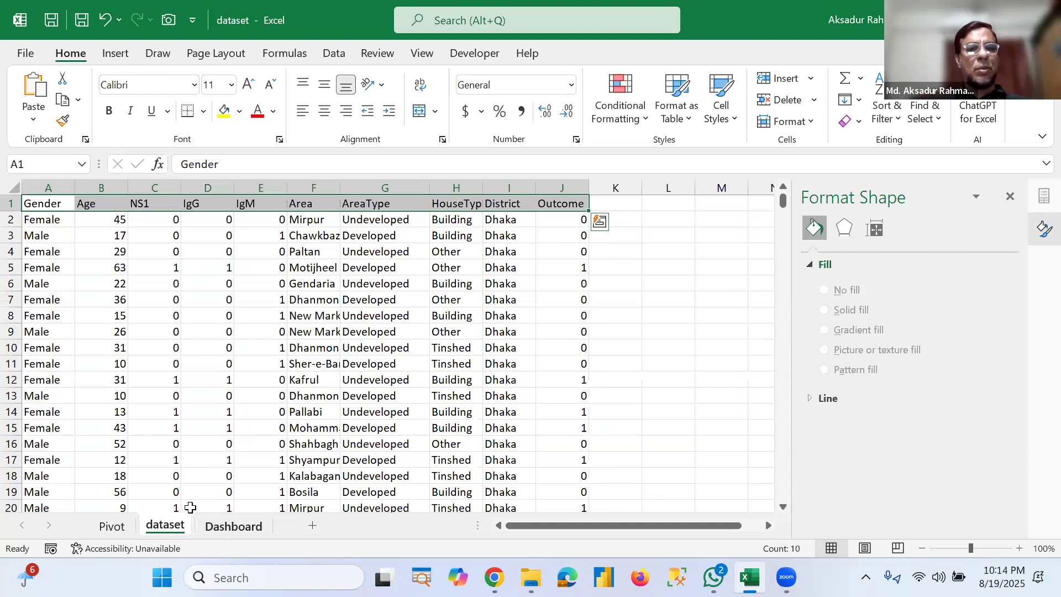
left_click(230, 528)
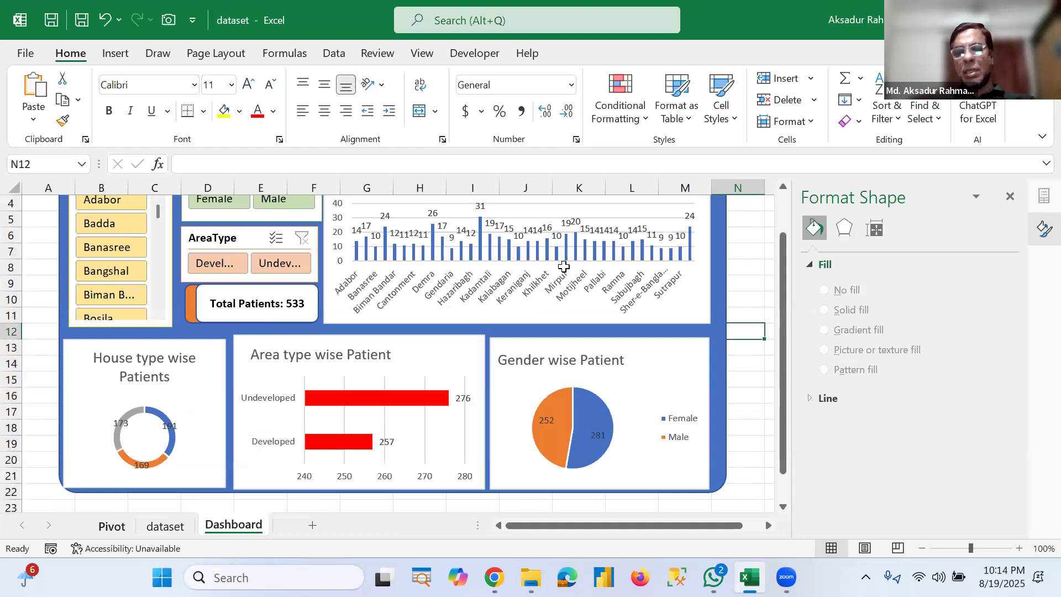
key("ctrl+Page_Up")
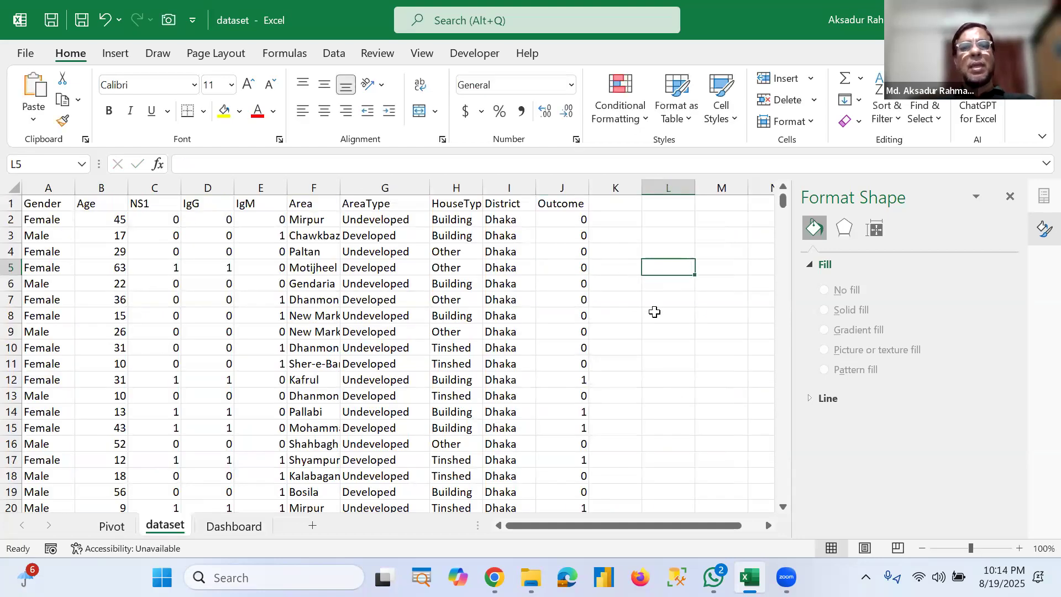
left_click(255, 526)
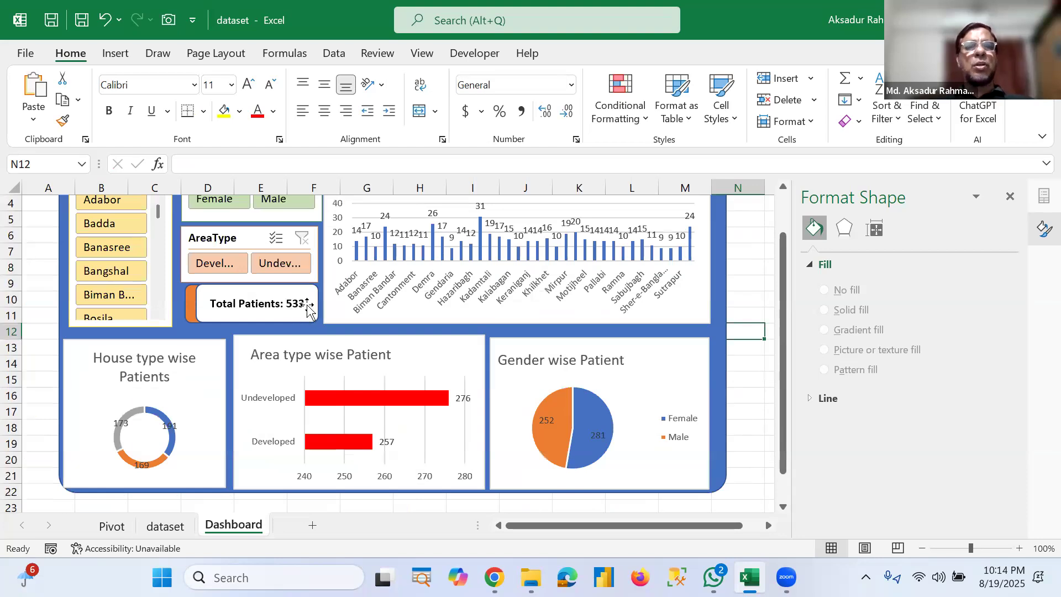
scroll(496, 283, "up", 1)
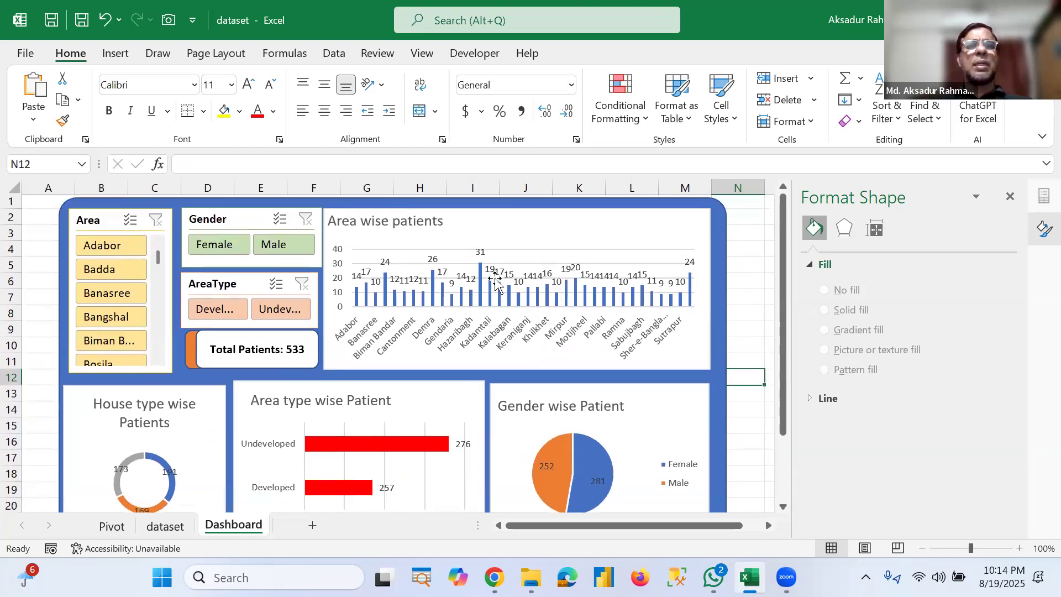
left_click(333, 54)
left_click(309, 87)
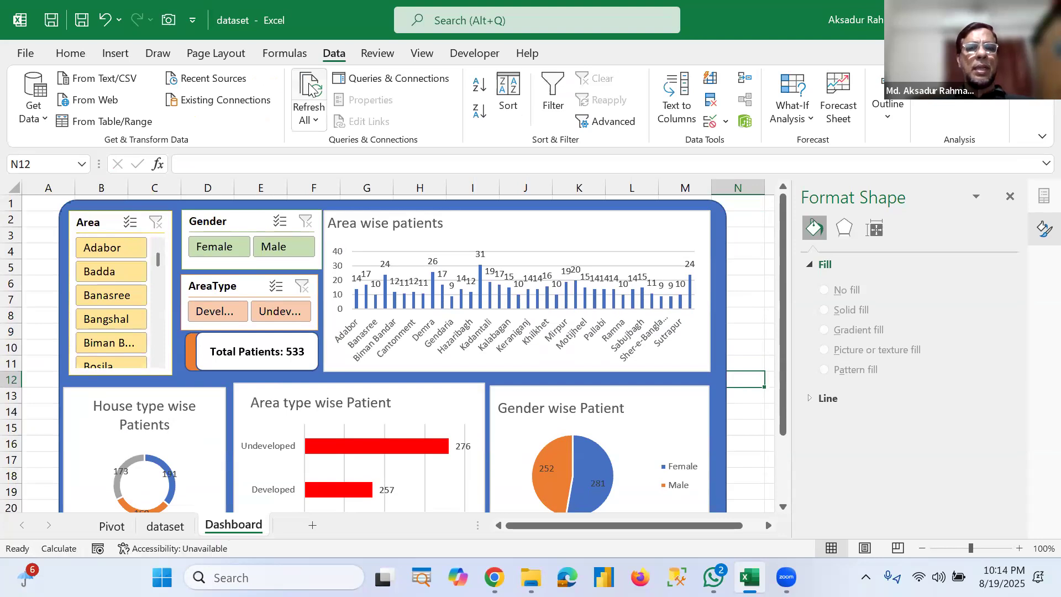
Step: Switch between the dataset and Dashboard sheets to compare the data with the dashboard
left_click(172, 523)
left_click(226, 528)
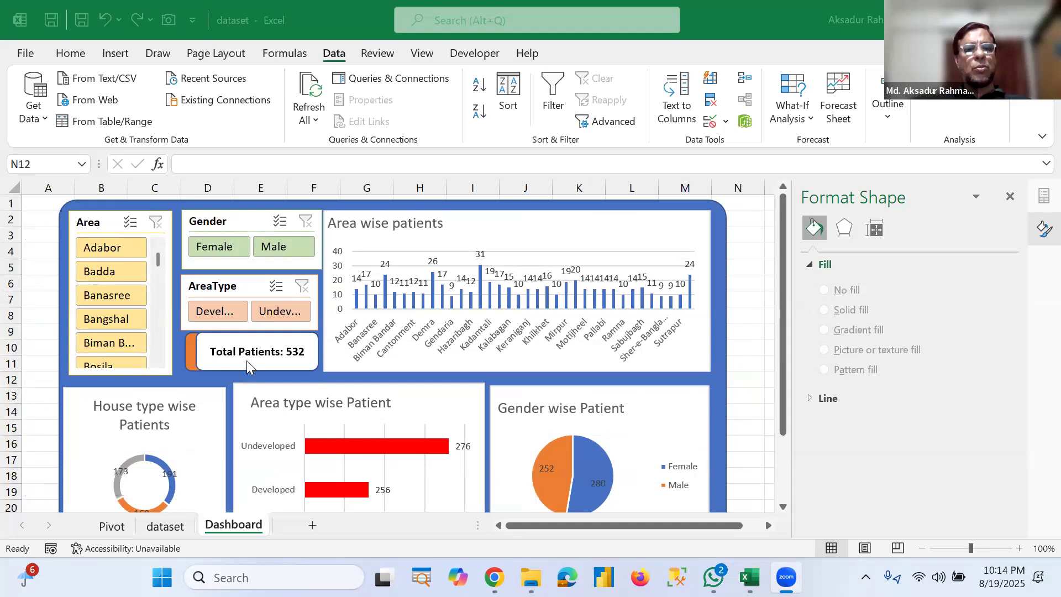
left_click(162, 534)
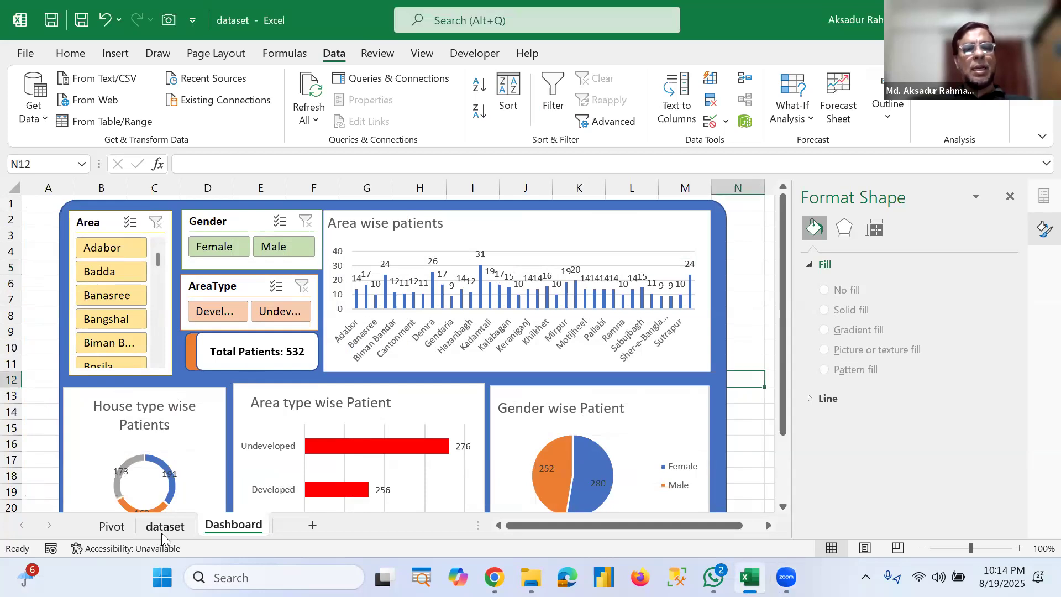
left_click(165, 528)
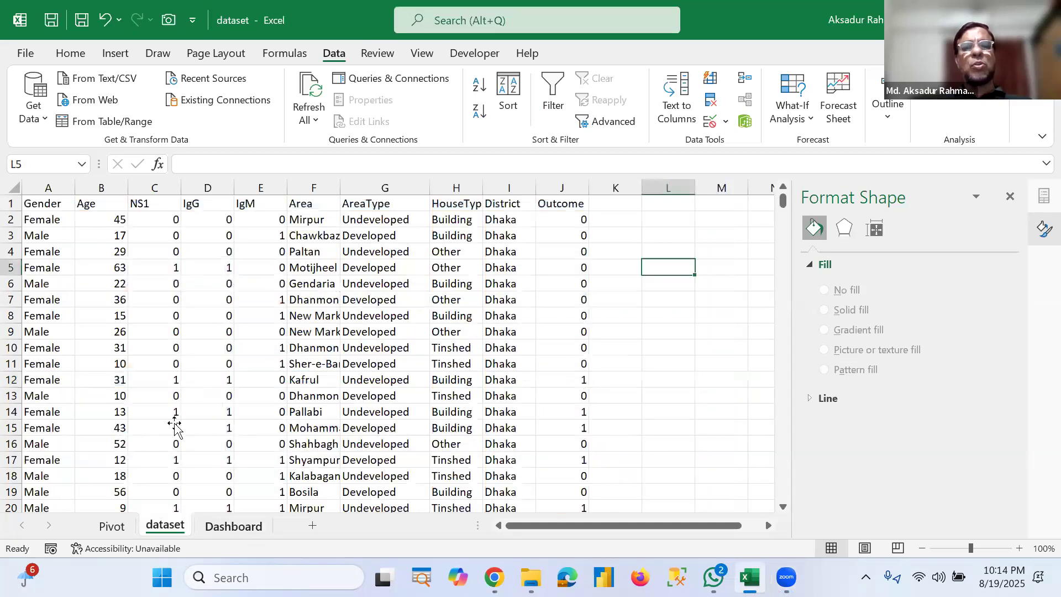
key("ctrl+Page_Down")
scroll(583, 465, "down", 2)
scroll(306, 436, "up", 2)
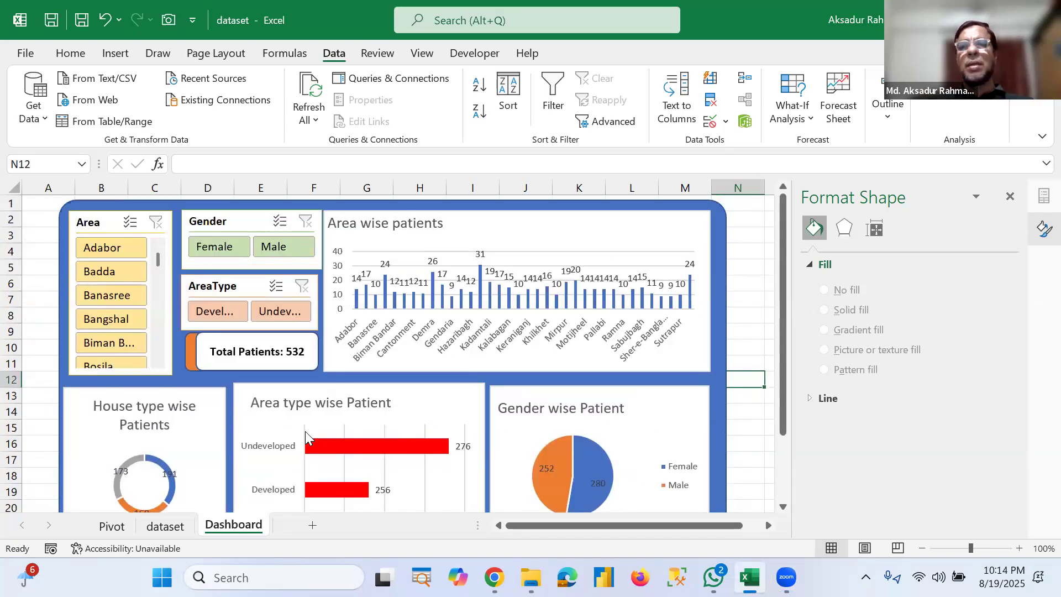